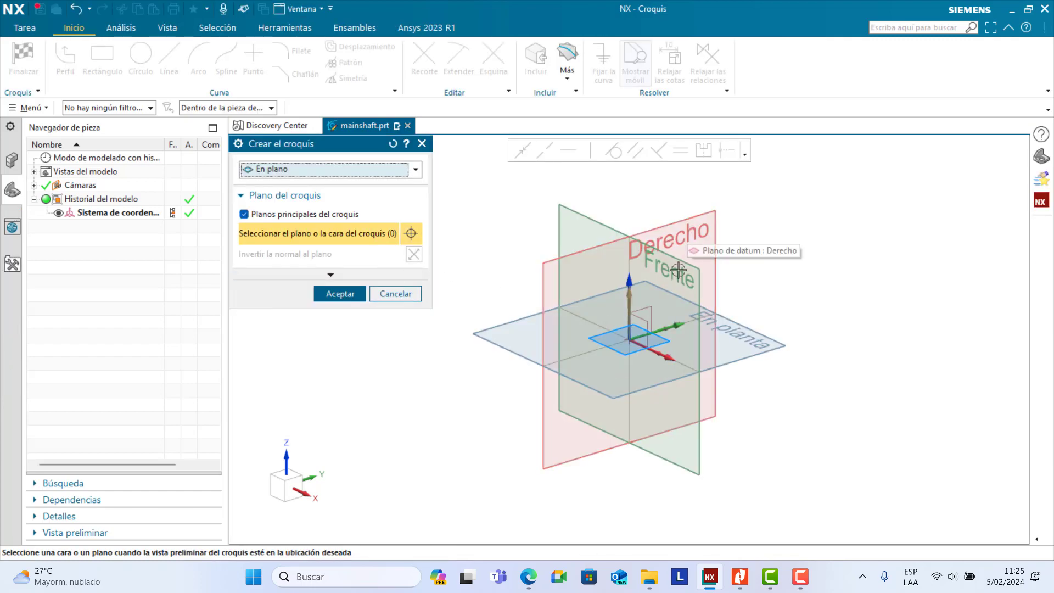
# Step: Create a sketch on the Derecho datum plane
pyautogui.click(686, 225)
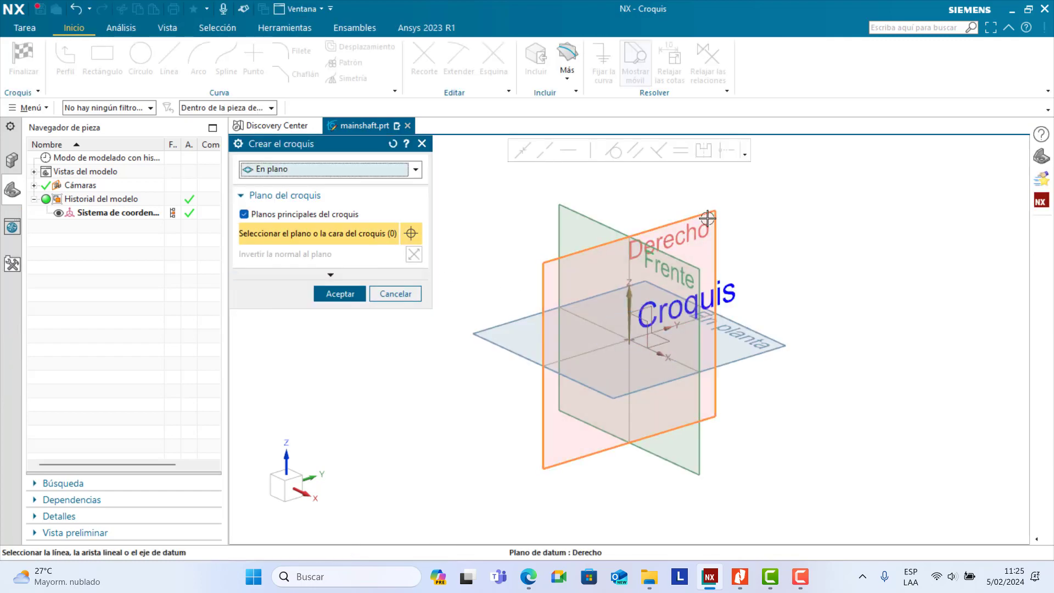
pyautogui.click(352, 296)
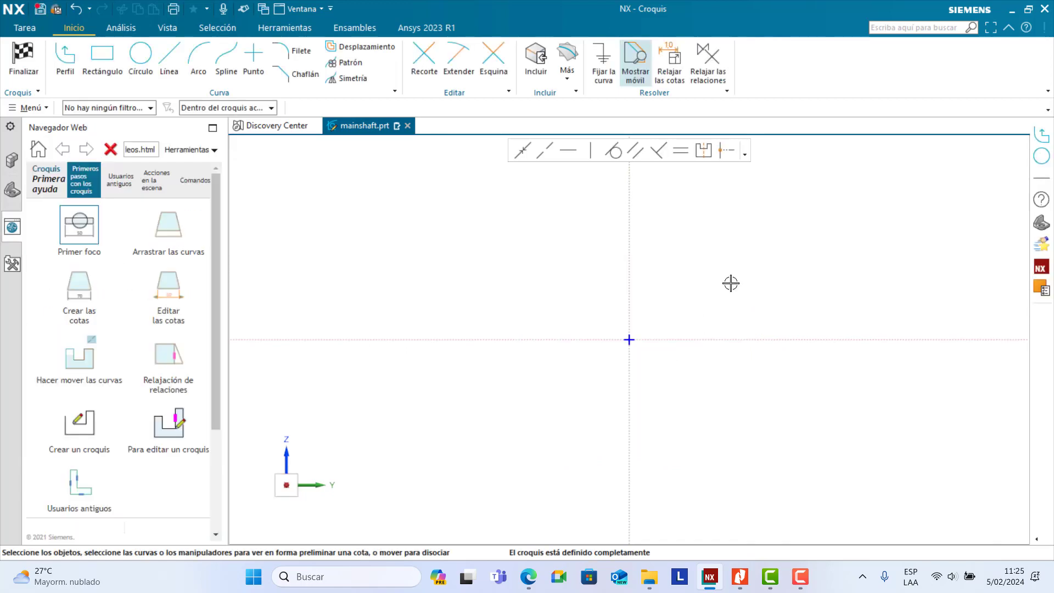
# Step: Consult the shaft section in the PDF drawing, and in NX sketch a line about 4306 long on the horizontal axis, spanning the origin
pyautogui.click(736, 577)
pyautogui.moveTo(725, 326); pyautogui.dragTo(771, 344)
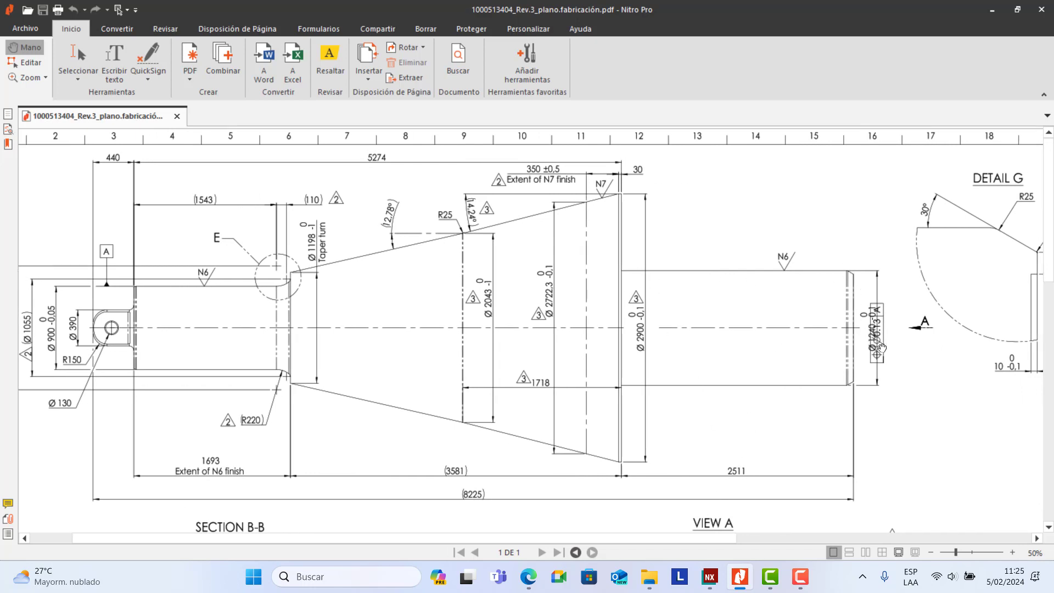
pyautogui.keyDown('ctrl'); pyautogui.scroll(4, 886, 344); pyautogui.keyUp('ctrl')
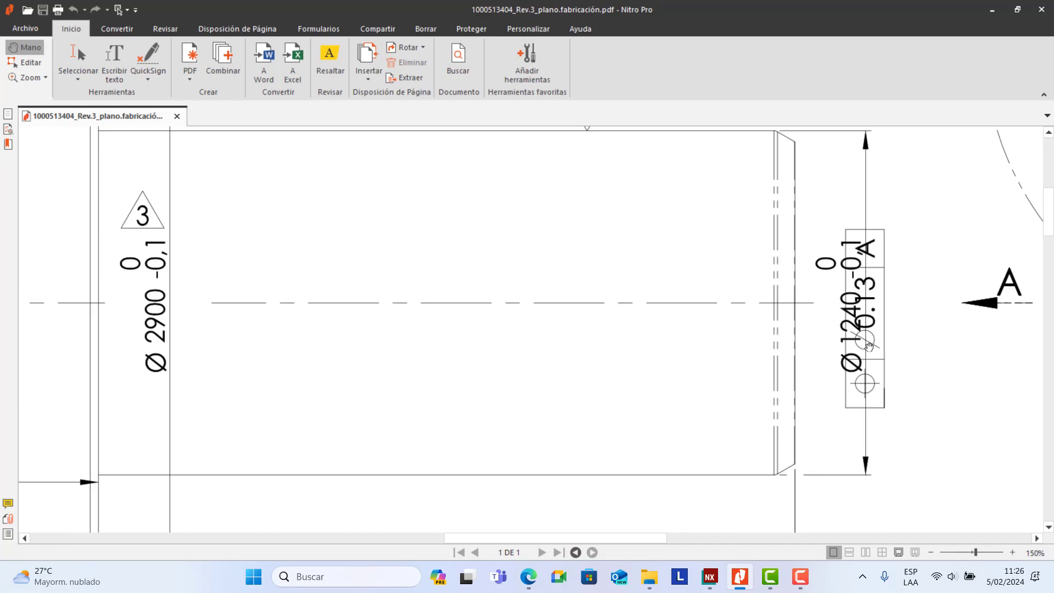
pyautogui.keyDown('ctrl'); pyautogui.scroll(-4, 868, 345); pyautogui.keyUp('ctrl')
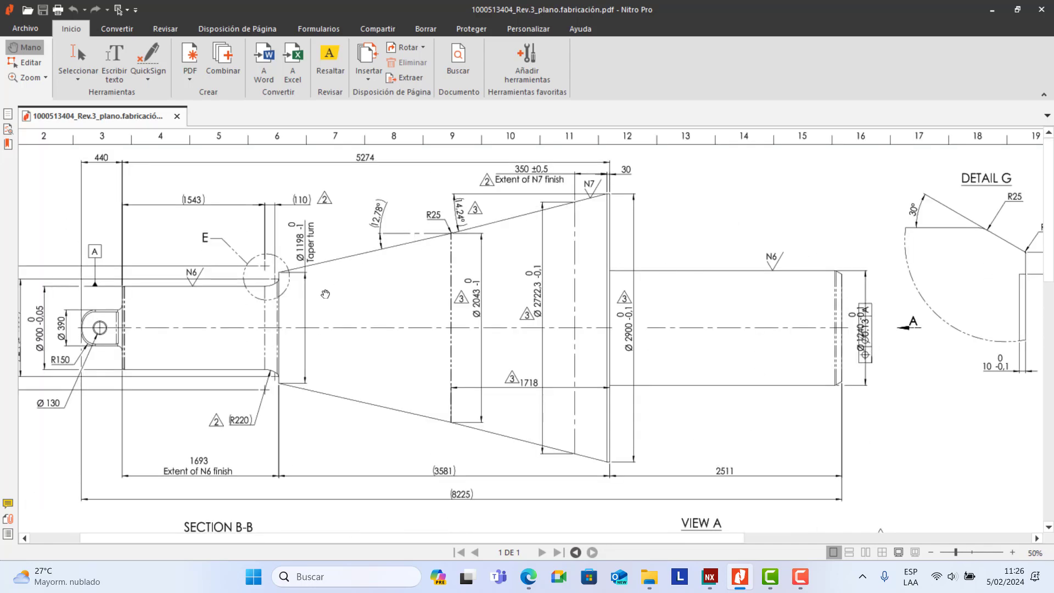
pyautogui.hotkey('alt', 'Tab')
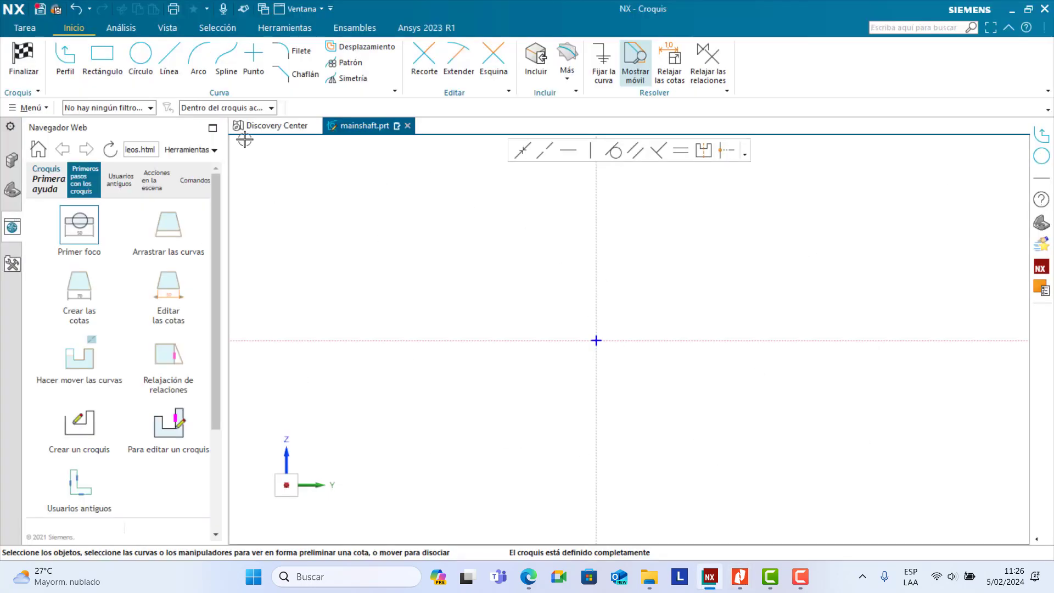
pyautogui.click(65, 58)
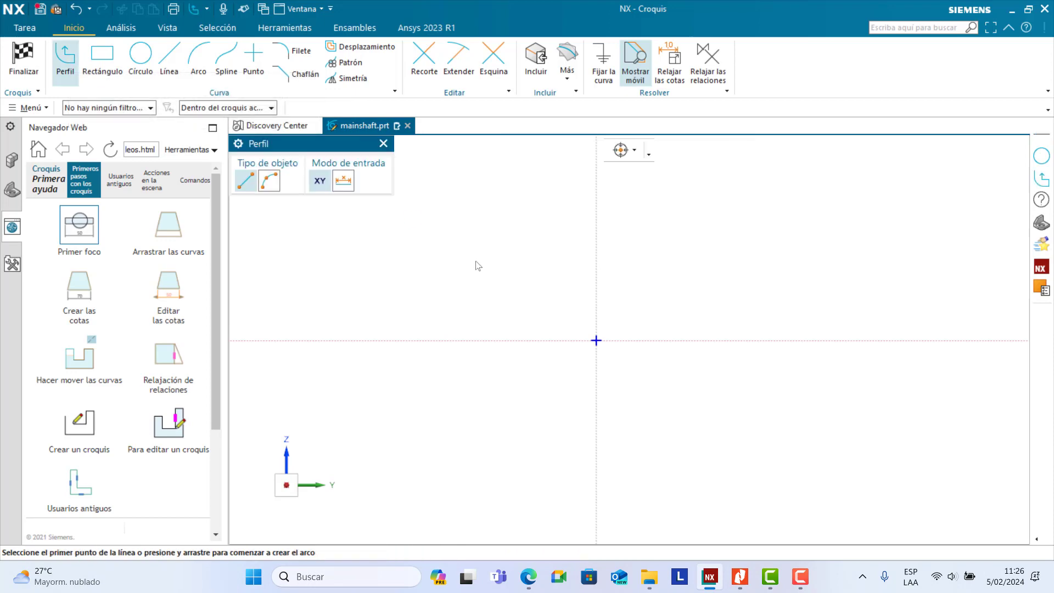
pyautogui.scroll(-3, 510, 299)
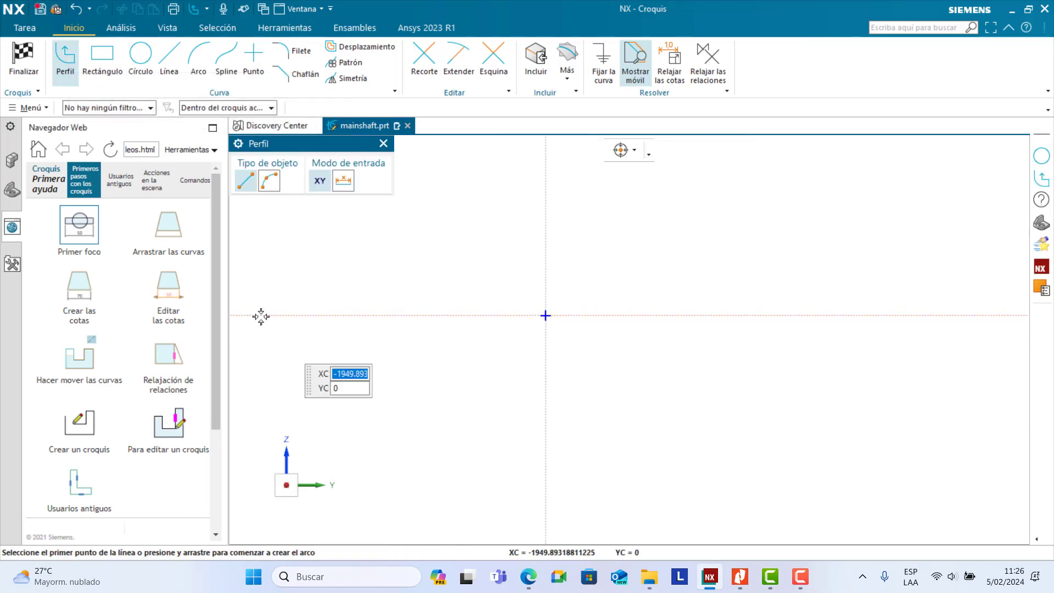
pyautogui.click(261, 316)
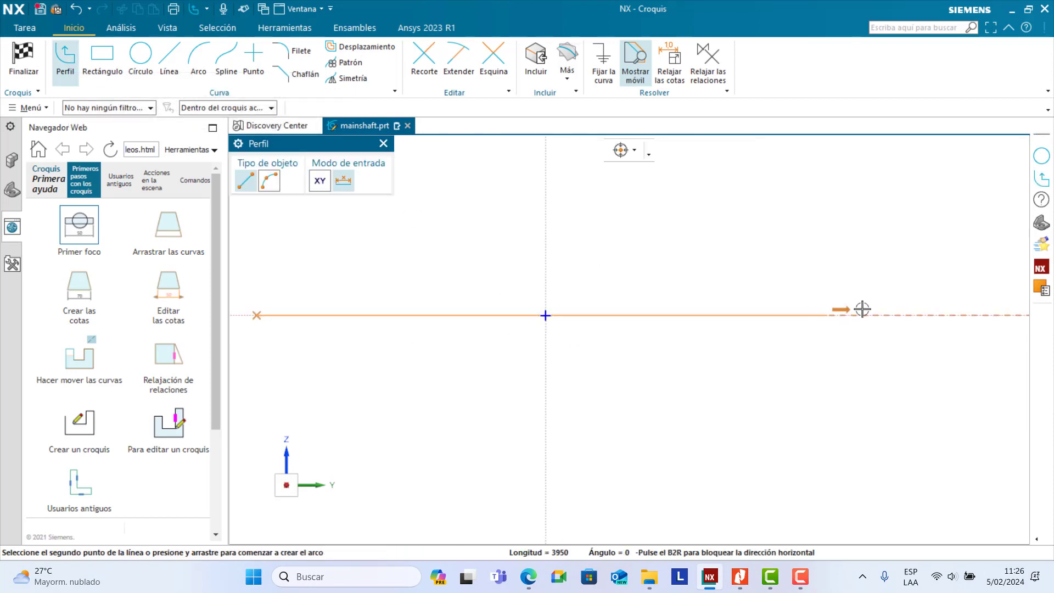
pyautogui.click(894, 315)
pyautogui.press('Escape')
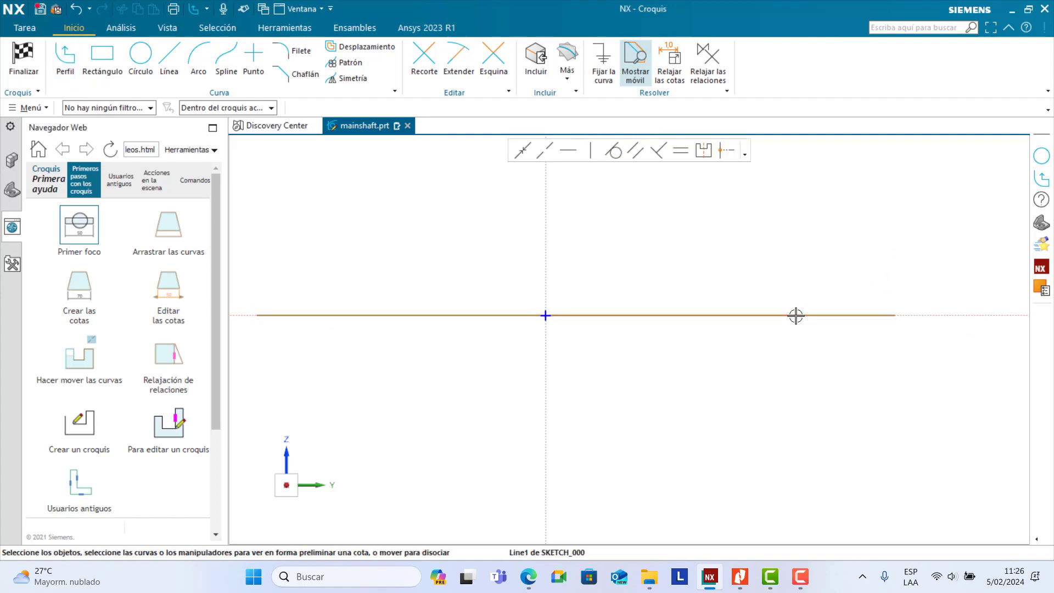
# Step: Convert the horizontal line through the origin to a reference line
pyautogui.click(796, 315)
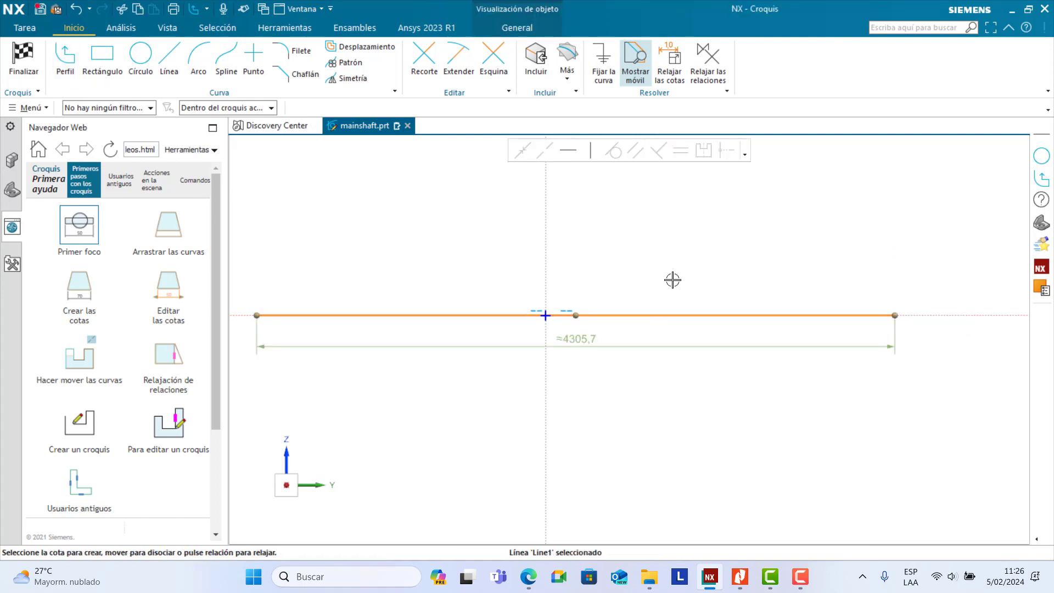
pyautogui.press('Escape')
pyautogui.click(670, 314)
pyautogui.click(744, 154)
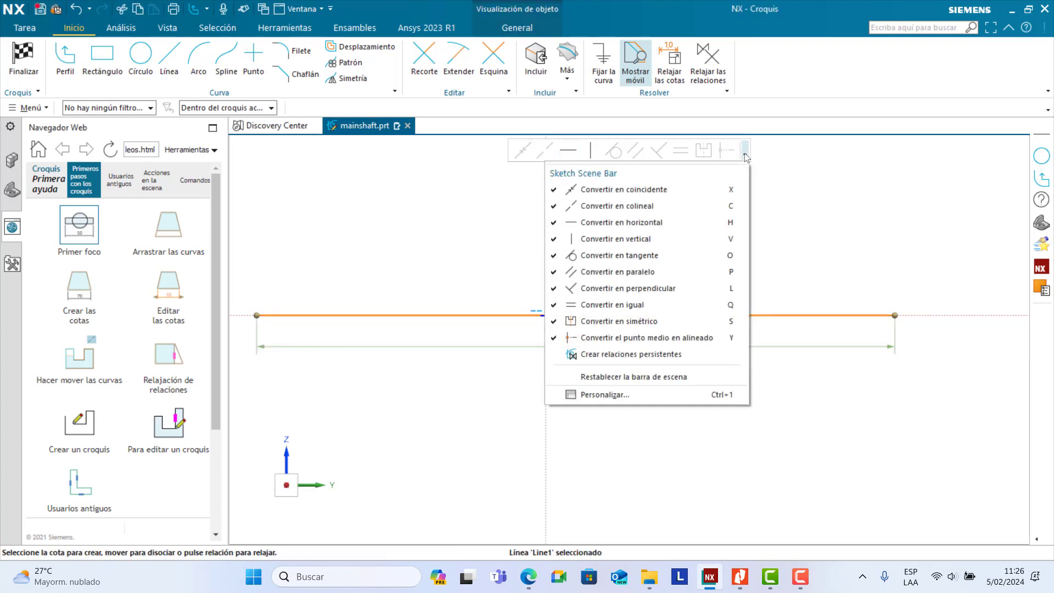
pyautogui.click(803, 309)
pyautogui.rightClick(682, 315)
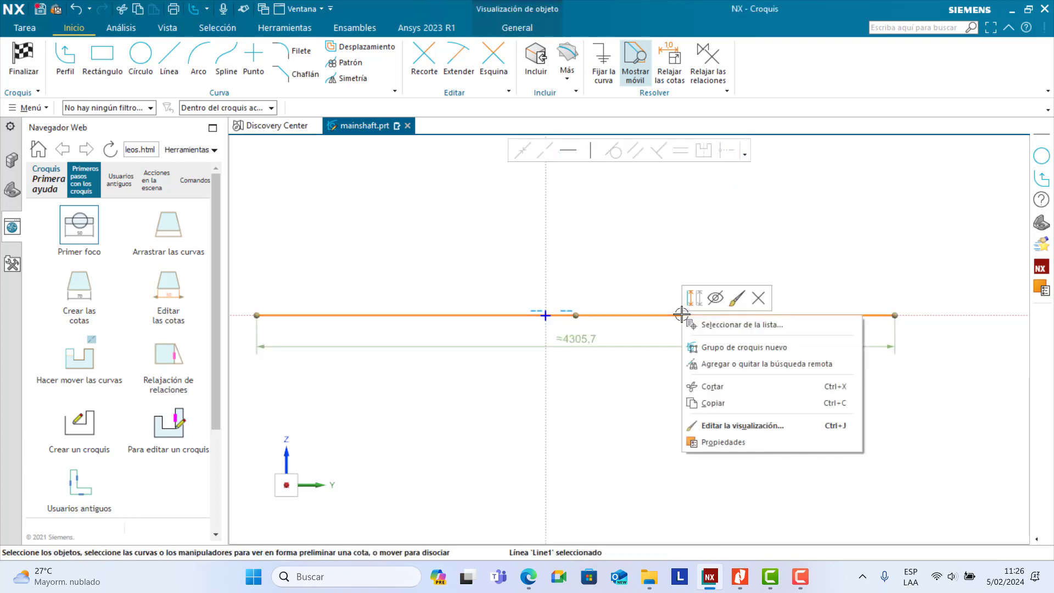
pyautogui.click(694, 297)
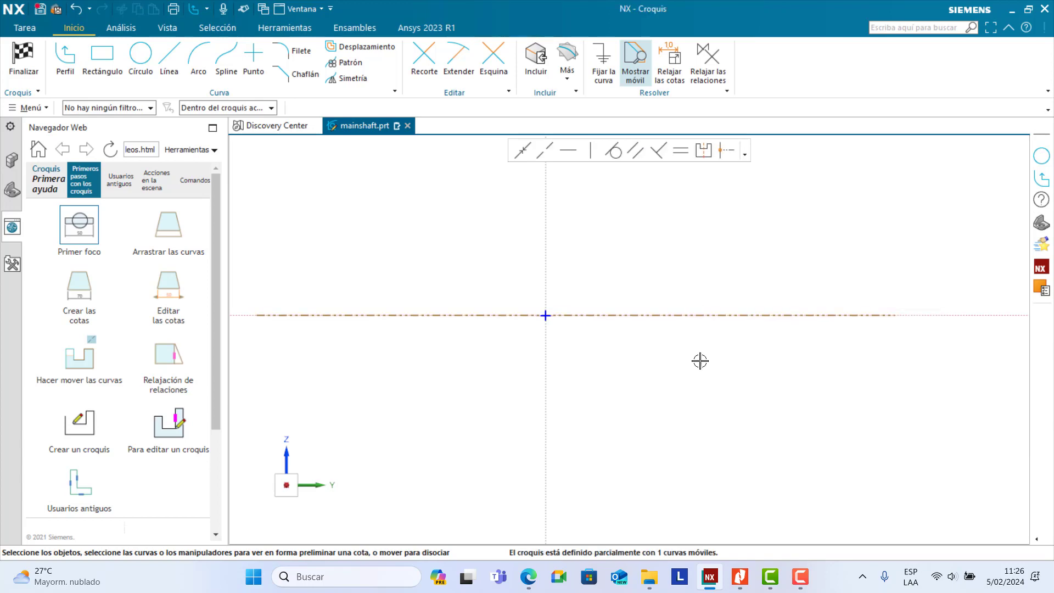
pyautogui.click(737, 315)
pyautogui.press('Escape')
# Step: Sketch the shaft end with the Profile tool: a vertical line up from the axis, a short chamfer, and a horizontal line about 550 long
pyautogui.click(65, 61)
pyautogui.scroll(-2, 849, 293)
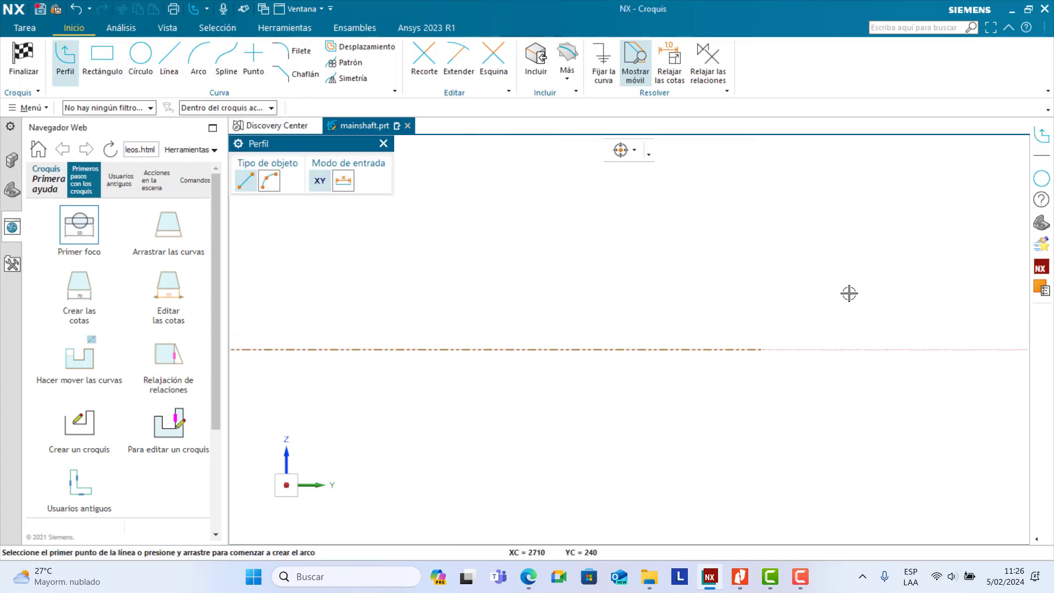
pyautogui.click(757, 340)
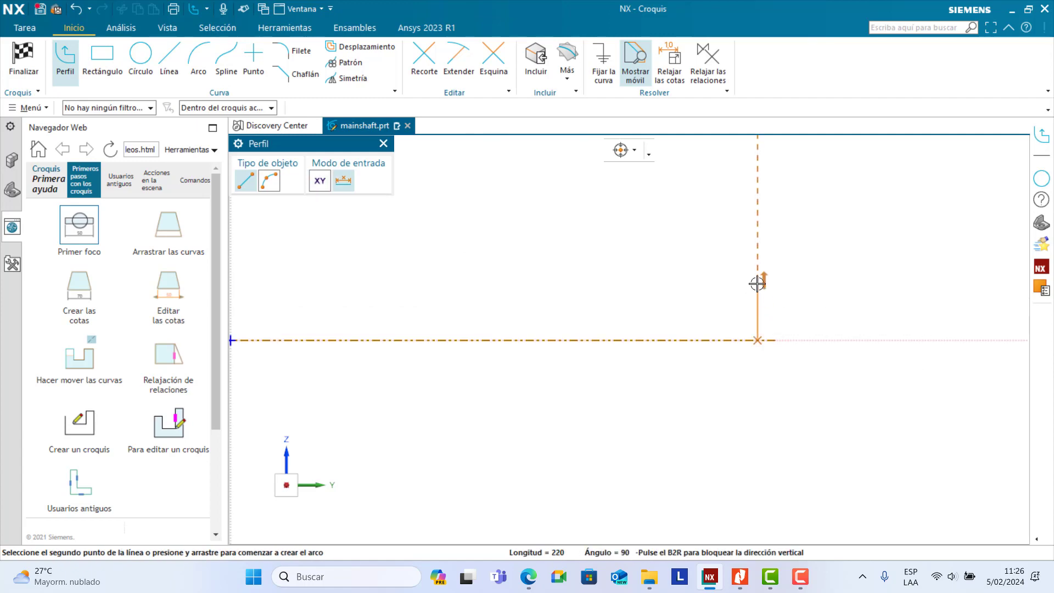
pyautogui.click(757, 280)
pyautogui.scroll(-3, 757, 280)
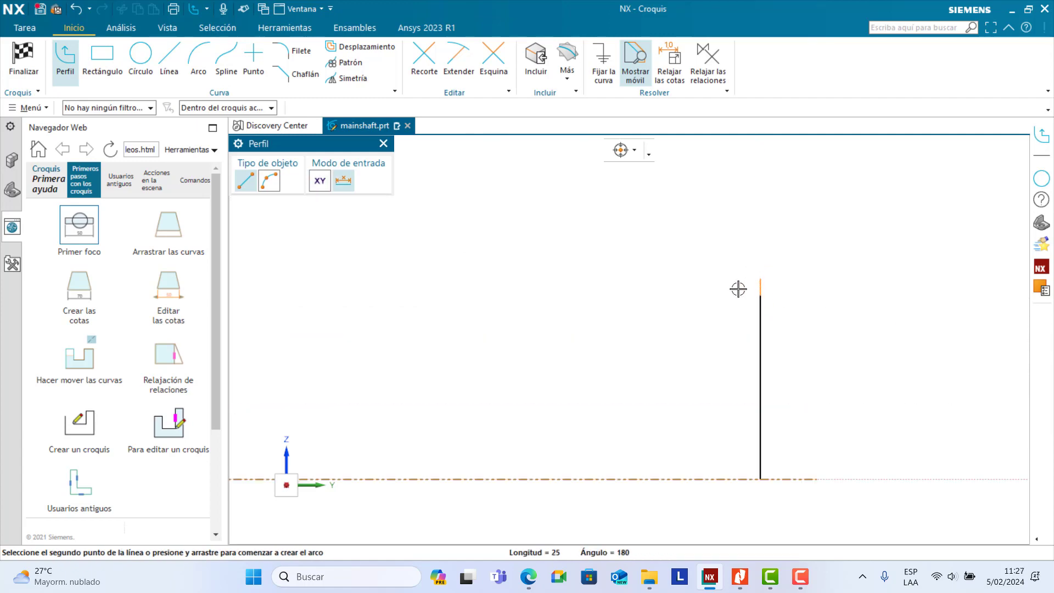
pyautogui.scroll(-2, 757, 296)
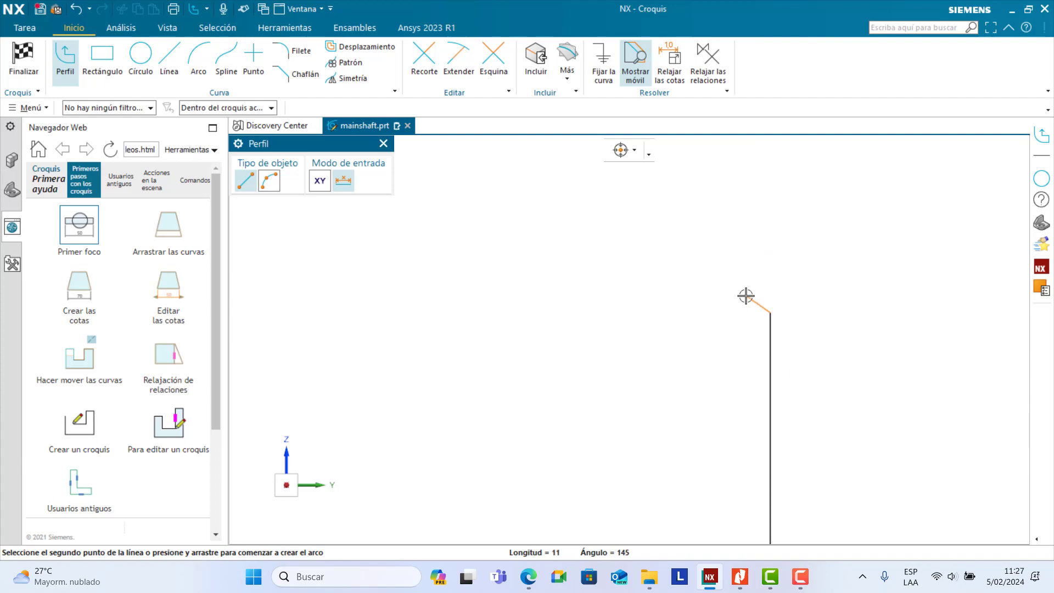
pyautogui.scroll(3, 713, 312)
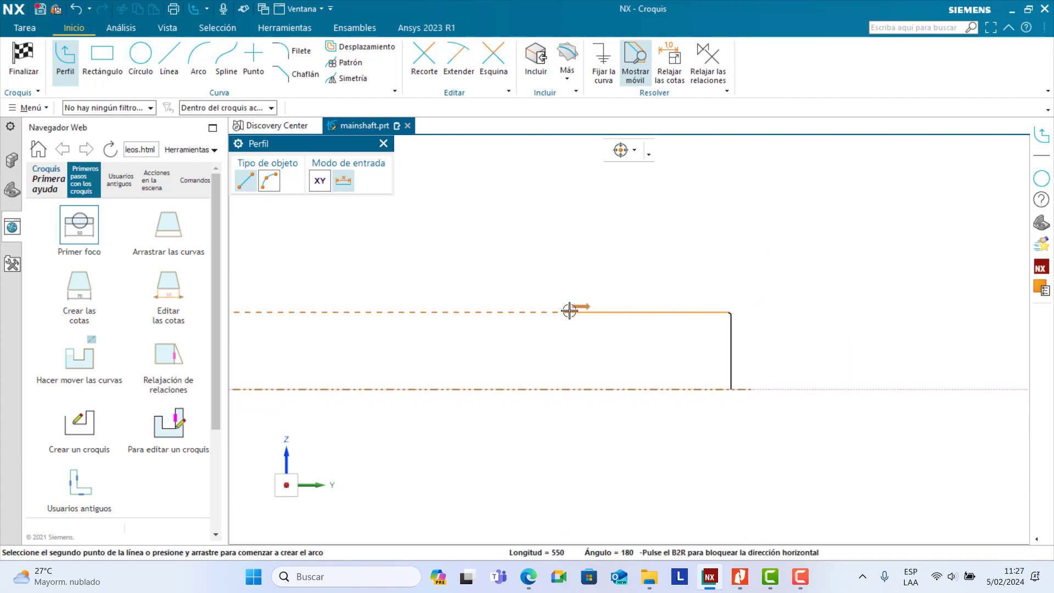
pyautogui.click(569, 311)
pyautogui.press('Escape')
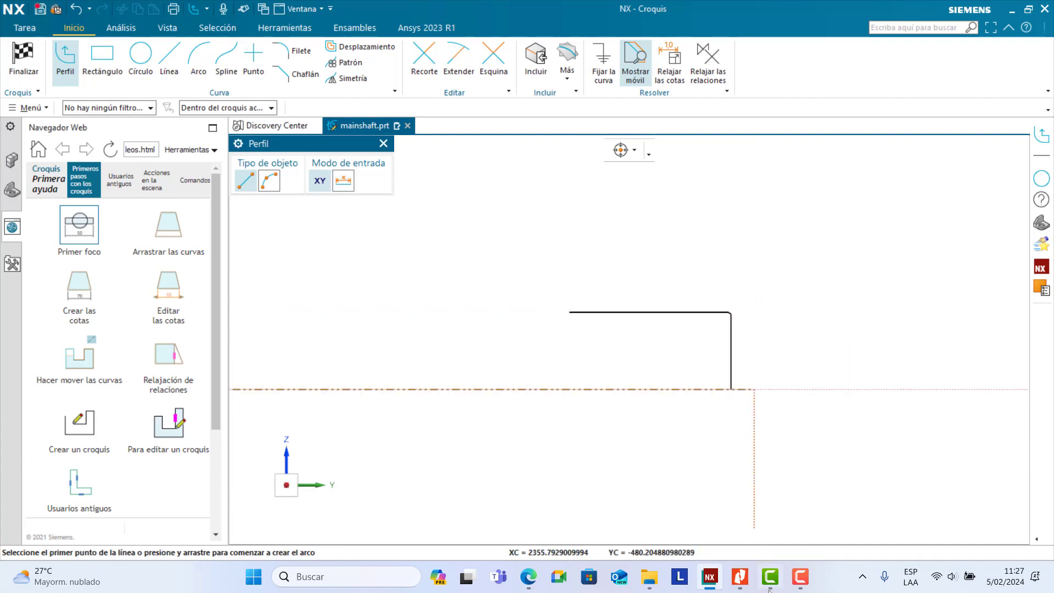
# Step: Check the flange in the PDF drawing and continue the NX profile with a vertical shoulder edge and a horizontal rim line about 5 long
pyautogui.click(739, 576)
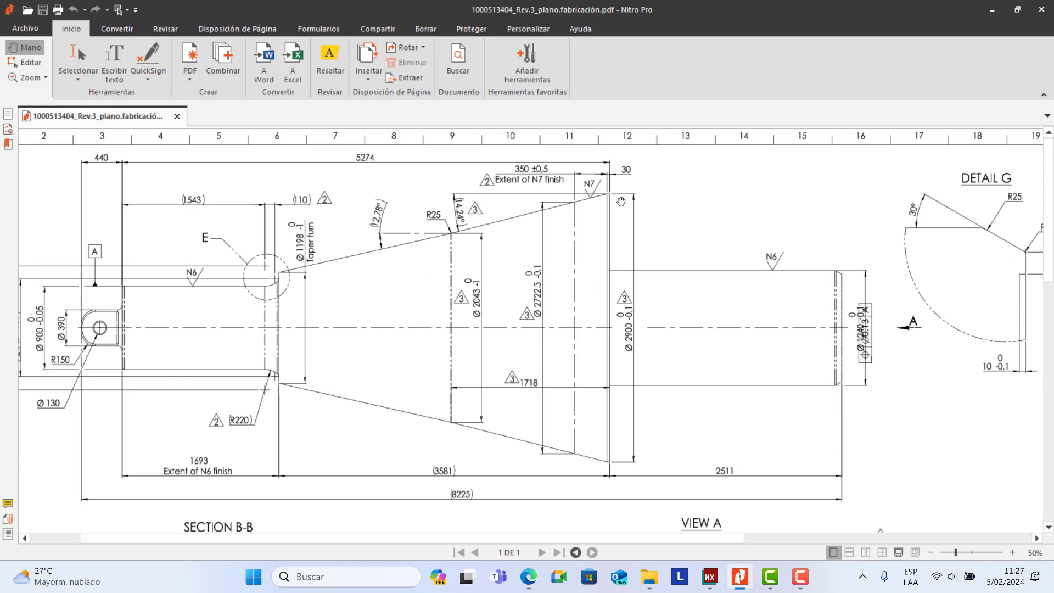
pyautogui.click(710, 577)
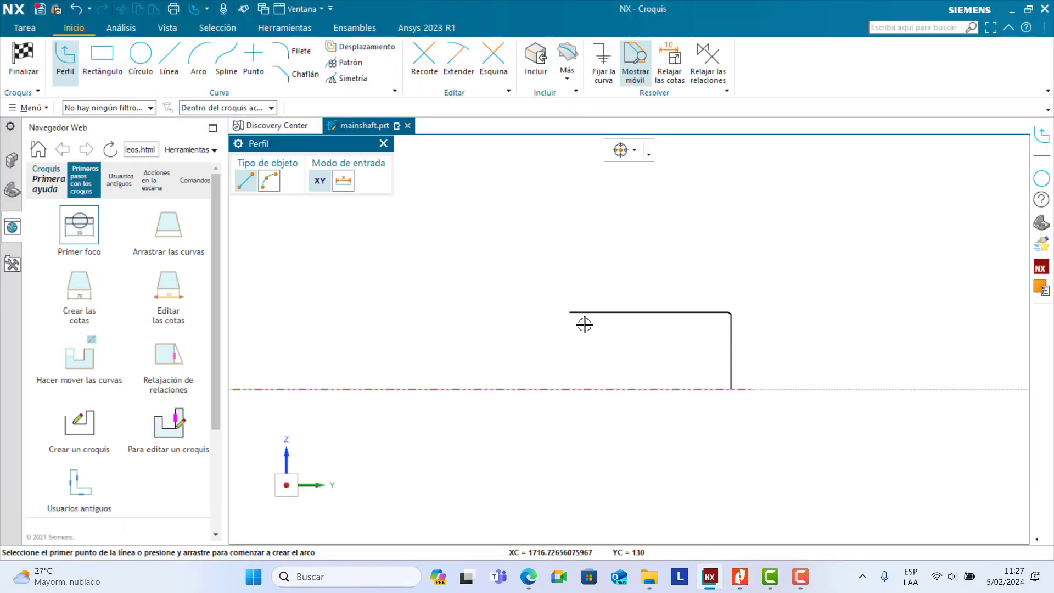
pyautogui.click(569, 310)
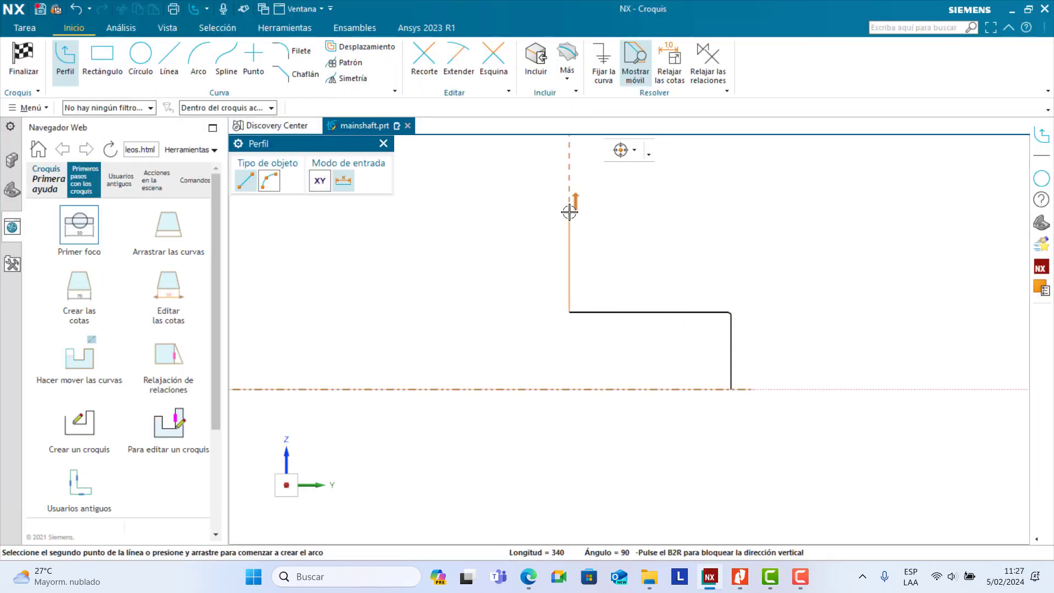
pyautogui.click(564, 223)
pyautogui.scroll(3, 554, 223)
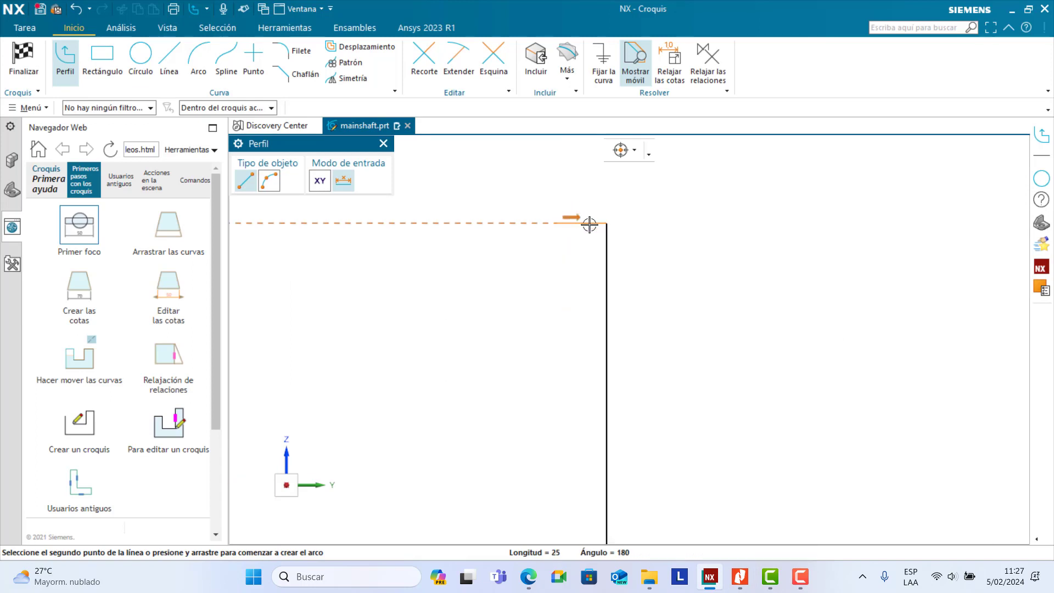
pyautogui.scroll(5, 590, 223)
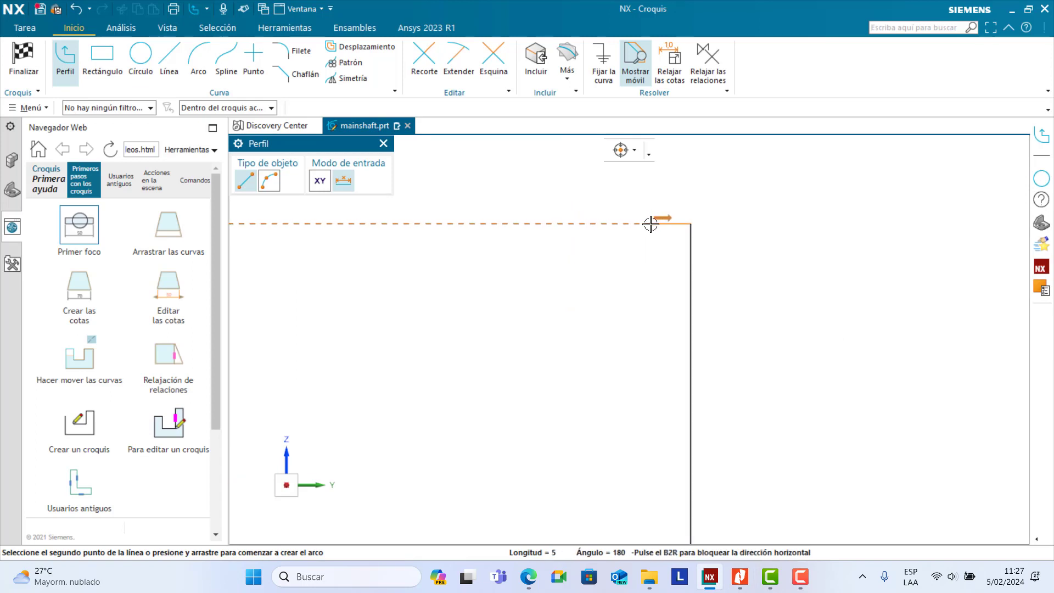
pyautogui.click(650, 224)
# Step: Add two consecutive taper lines sloping down from the rim towards the axis, the first about 340 long at roughly 196°
pyautogui.scroll(-3, 614, 257)
pyautogui.scroll(-6, 603, 264)
pyautogui.scroll(4, 558, 283)
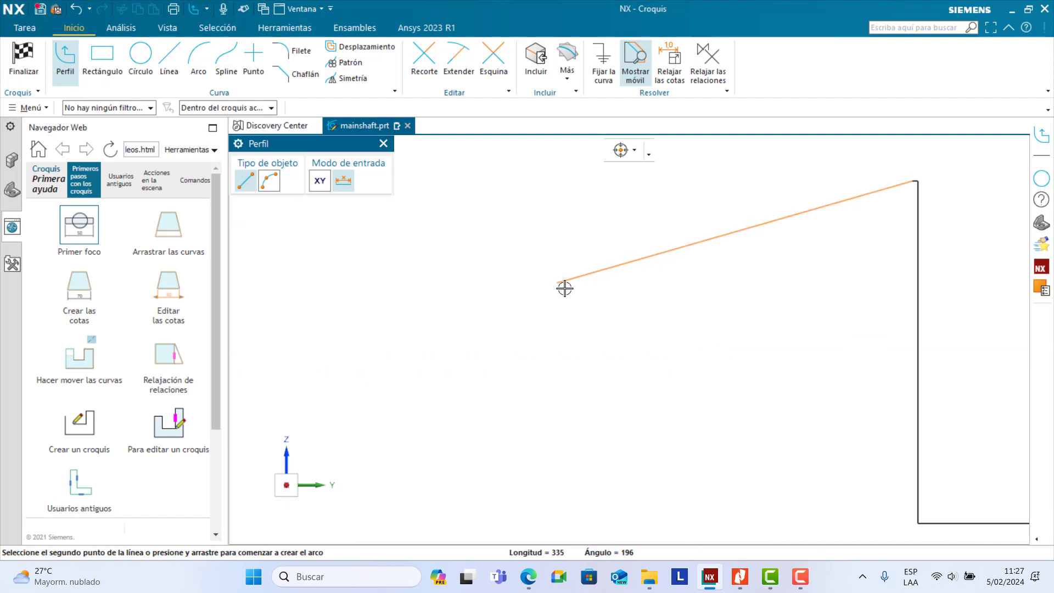
pyautogui.click(549, 289)
pyautogui.scroll(-6, 463, 334)
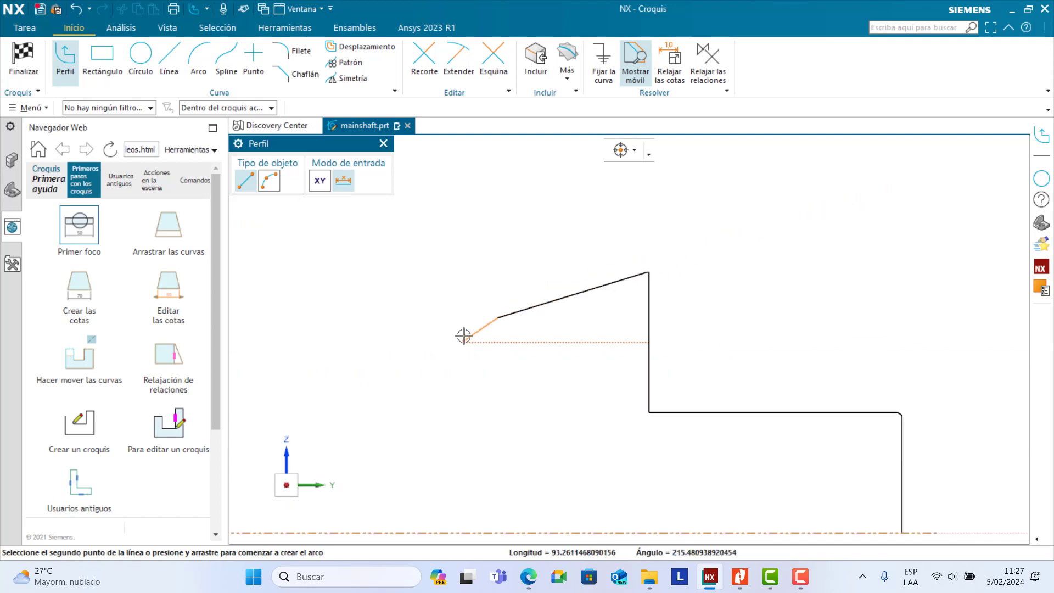
pyautogui.scroll(5, 384, 359)
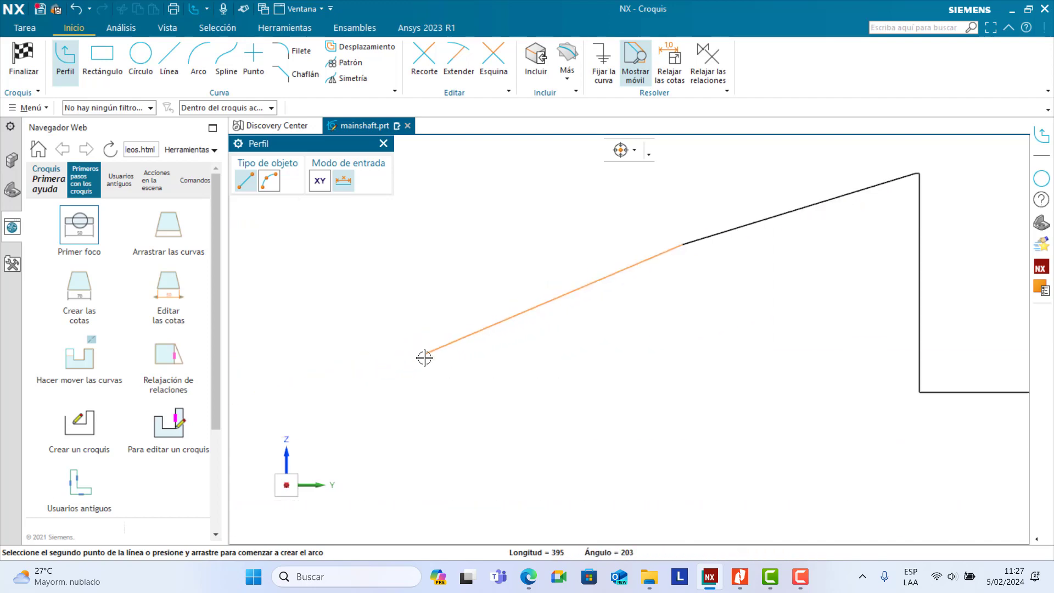
pyautogui.click(460, 343)
pyautogui.press('Escape')
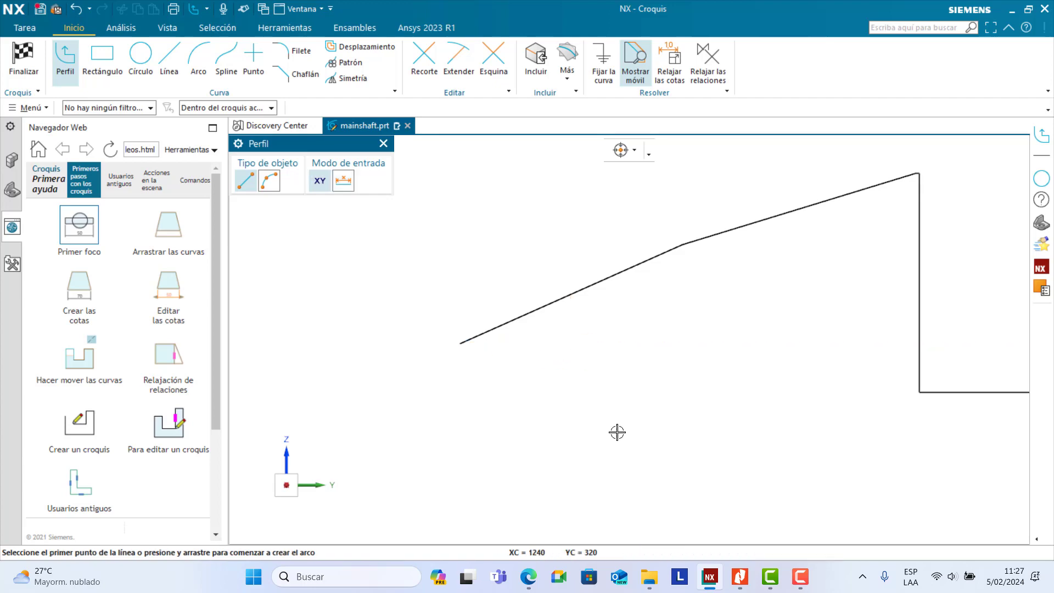
# Step: Switch to the PDF drawing and examine the detail E transition at the taper's small end, the section dimensions, and views A and C
pyautogui.click(741, 577)
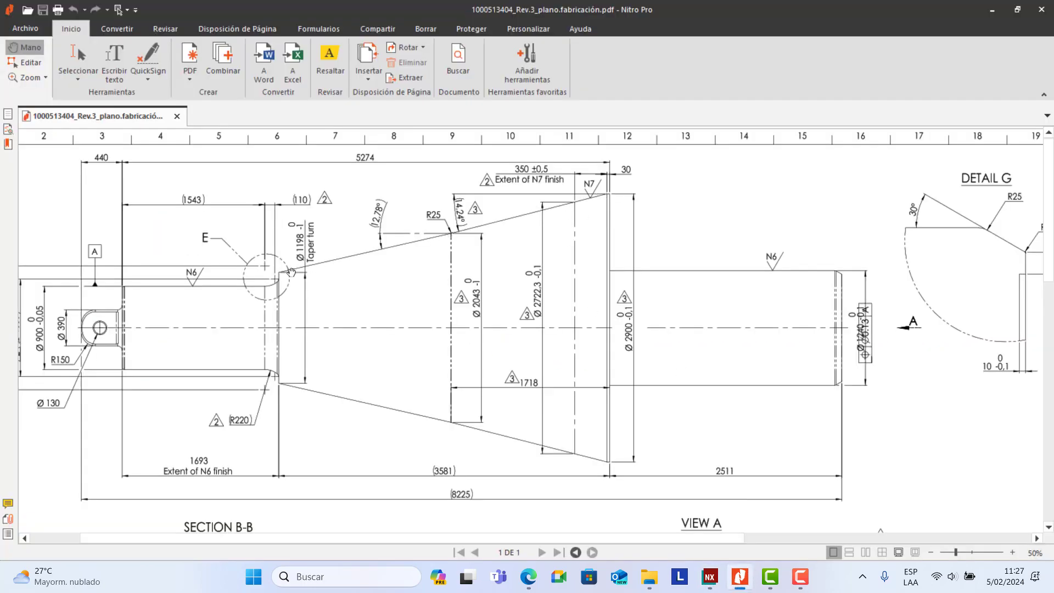
pyautogui.moveTo(278, 288); pyautogui.dragTo(532, 293)
pyautogui.keyDown('ctrl'); pyautogui.scroll(3, 329, 281); pyautogui.keyUp('ctrl')
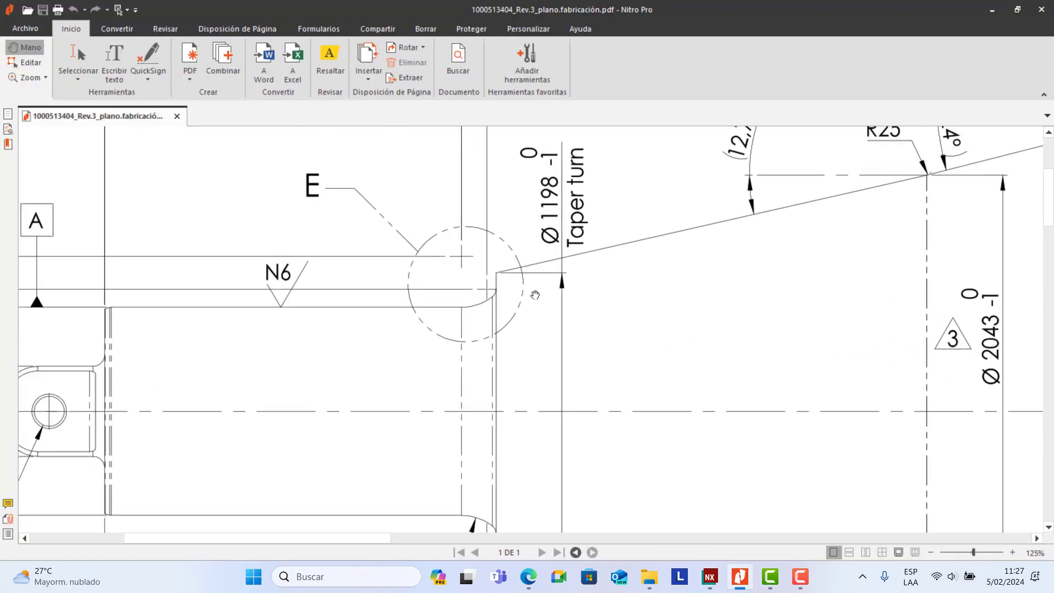
pyautogui.keyDown('ctrl'); pyautogui.scroll(-2, 529, 296); pyautogui.keyUp('ctrl')
pyautogui.keyDown('ctrl'); pyautogui.scroll(-1, 528, 297); pyautogui.keyUp('ctrl')
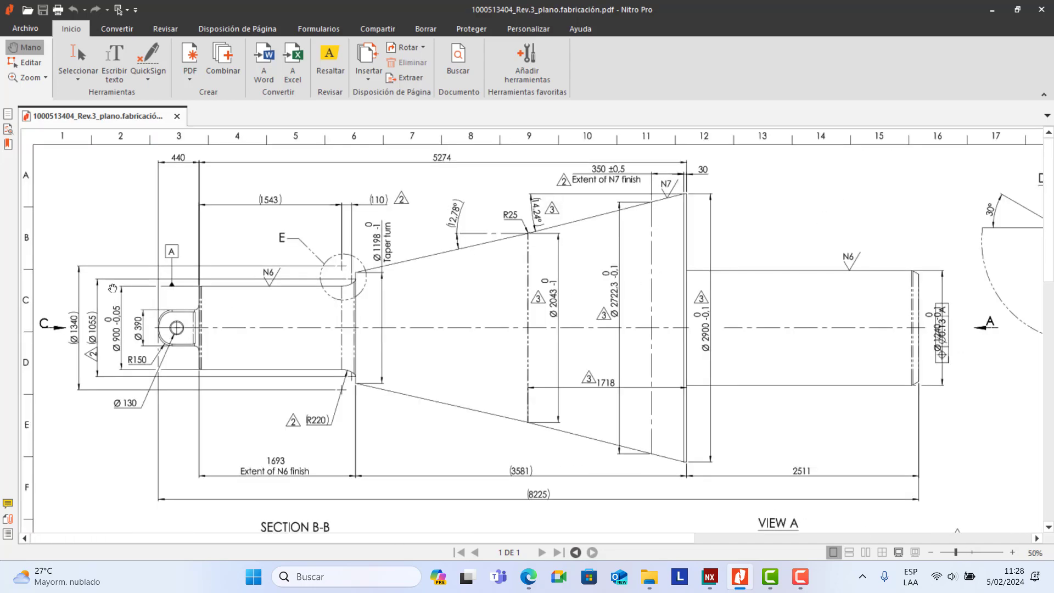
pyautogui.keyDown('ctrl'); pyautogui.scroll(2, 355, 294); pyautogui.keyUp('ctrl')
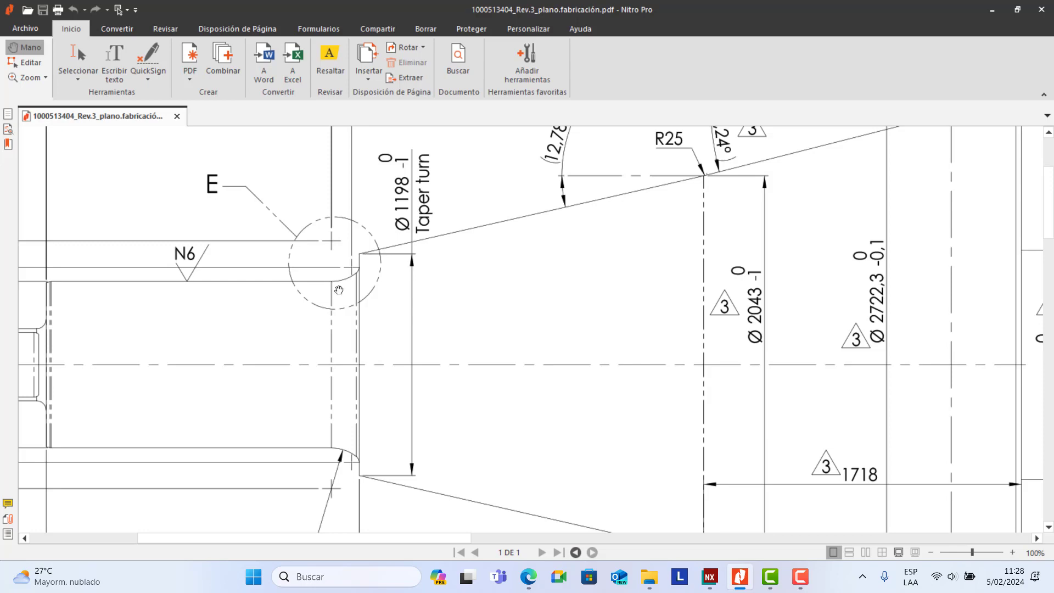
pyautogui.keyDown('ctrl'); pyautogui.scroll(-2, 365, 276); pyautogui.keyUp('ctrl')
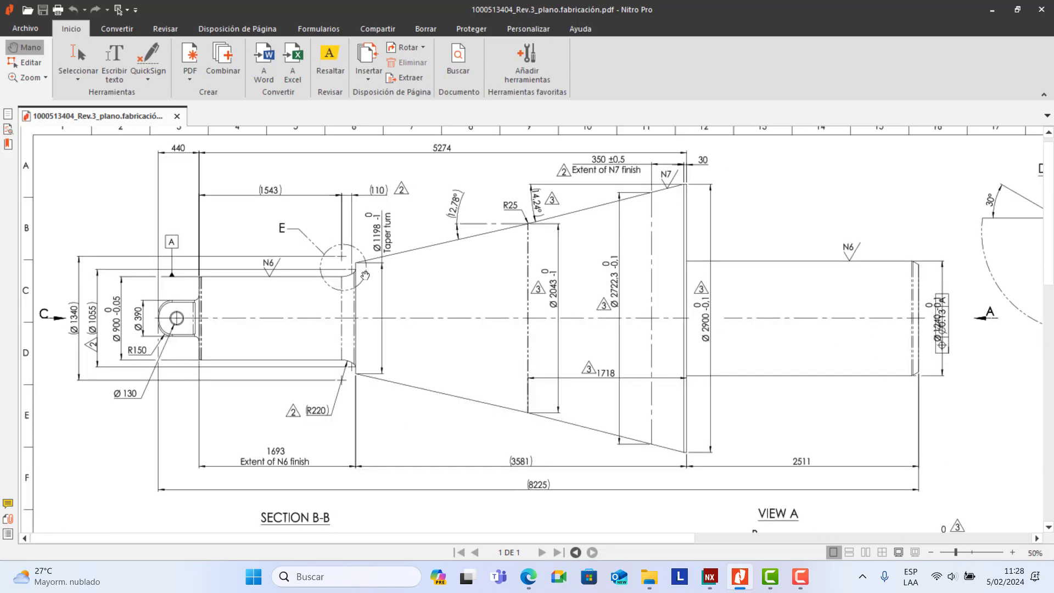
pyautogui.moveTo(828, 294)
pyautogui.mouseDown()
pyautogui.moveTo(417, 295)
pyautogui.moveTo(749, 292)
pyautogui.moveTo(557, 227)
pyautogui.moveTo(669, 348)
pyautogui.mouseUp()
pyautogui.hscroll(5, 669, 349)
pyautogui.scroll(-3, 669, 349)
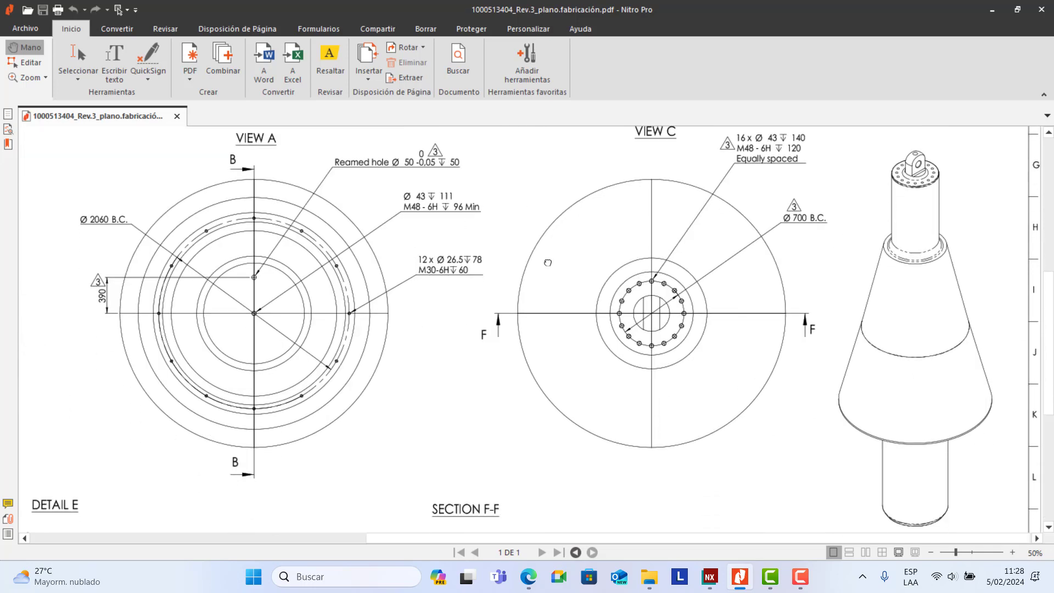
# Step: Examine detail E and the matching shoulder at the taper's small end in the drawing's main view
pyautogui.hscroll(-5, 106, 413)
pyautogui.scroll(-3, 106, 412)
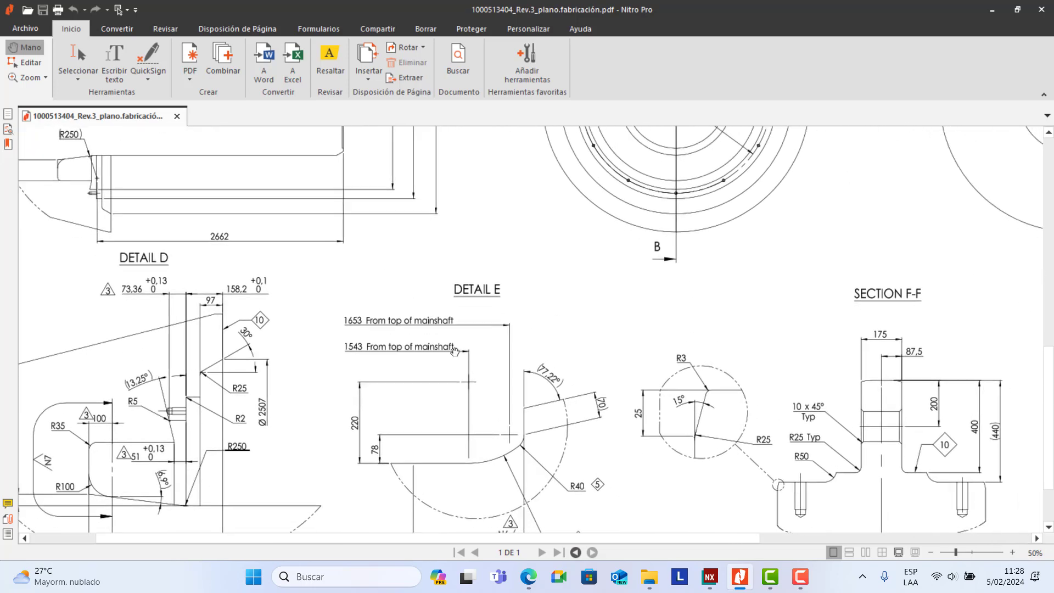
pyautogui.keyDown('ctrl'); pyautogui.scroll(1, 522, 472); pyautogui.keyUp('ctrl')
pyautogui.moveTo(522, 472); pyautogui.dragTo(505, 392)
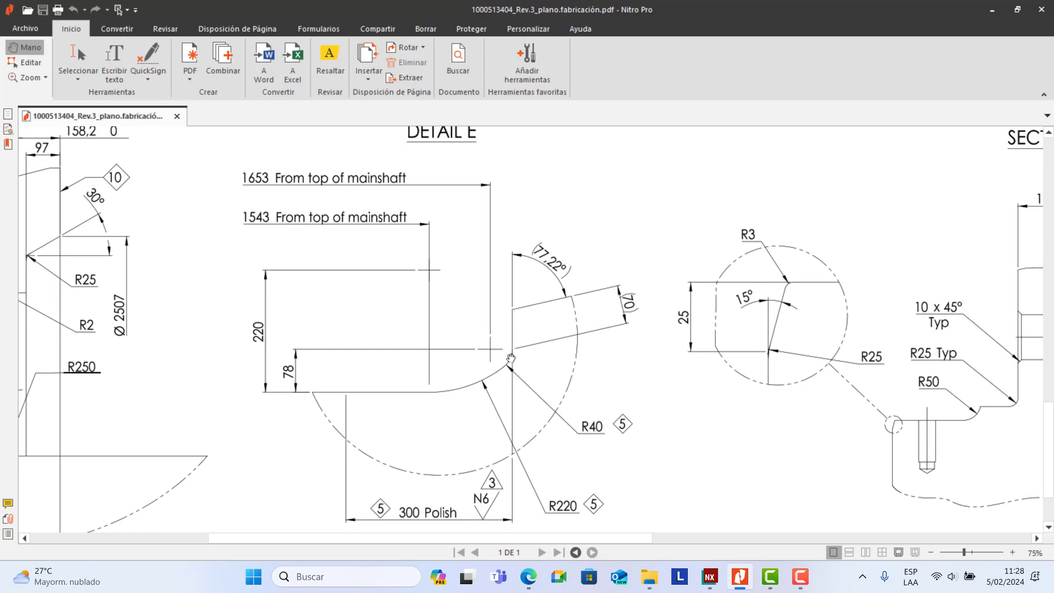
pyautogui.keyDown('ctrl'); pyautogui.scroll(-2, 517, 391); pyautogui.keyUp('ctrl')
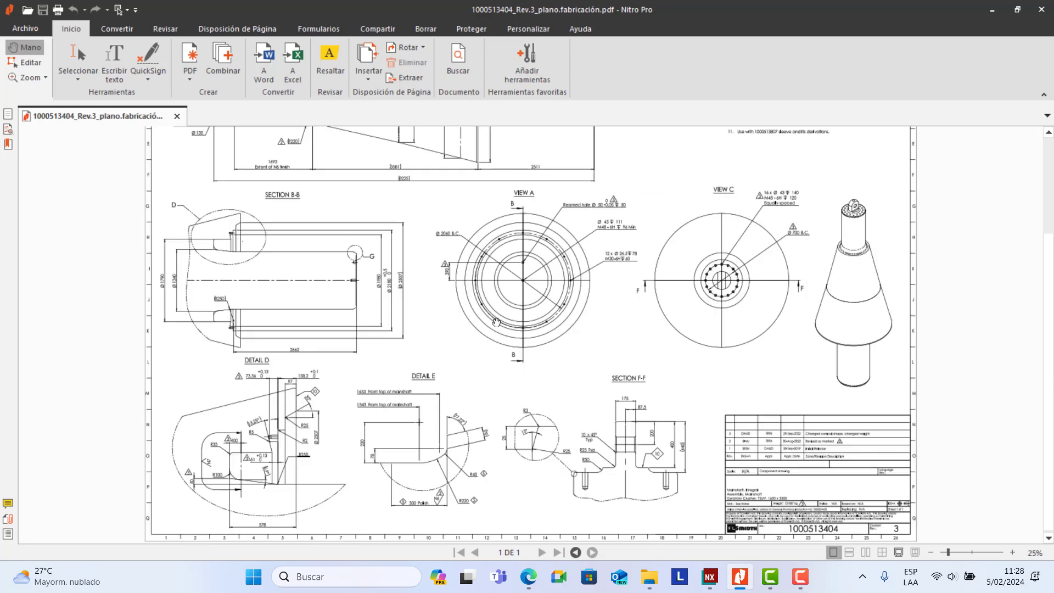
pyautogui.scroll(3, 491, 330)
pyautogui.keyDown('ctrl'); pyautogui.scroll(2, 361, 197); pyautogui.keyUp('ctrl')
pyautogui.scroll(2, 323, 255)
pyautogui.keyDown('ctrl'); pyautogui.scroll(6, 584, 350); pyautogui.keyUp('ctrl')
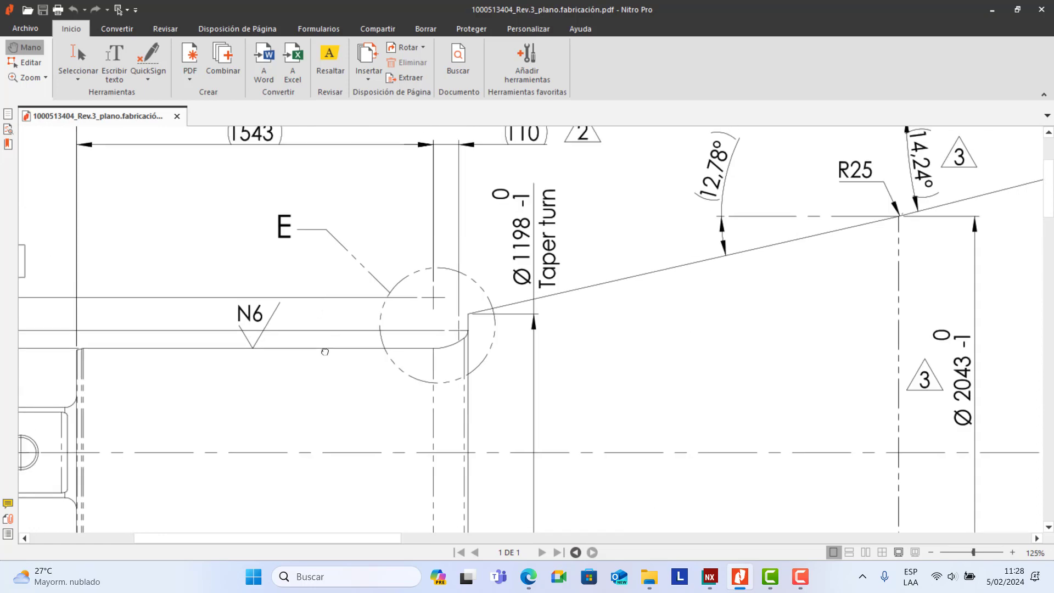
pyautogui.keyDown('ctrl'); pyautogui.scroll(-3, 583, 350); pyautogui.keyUp('ctrl')
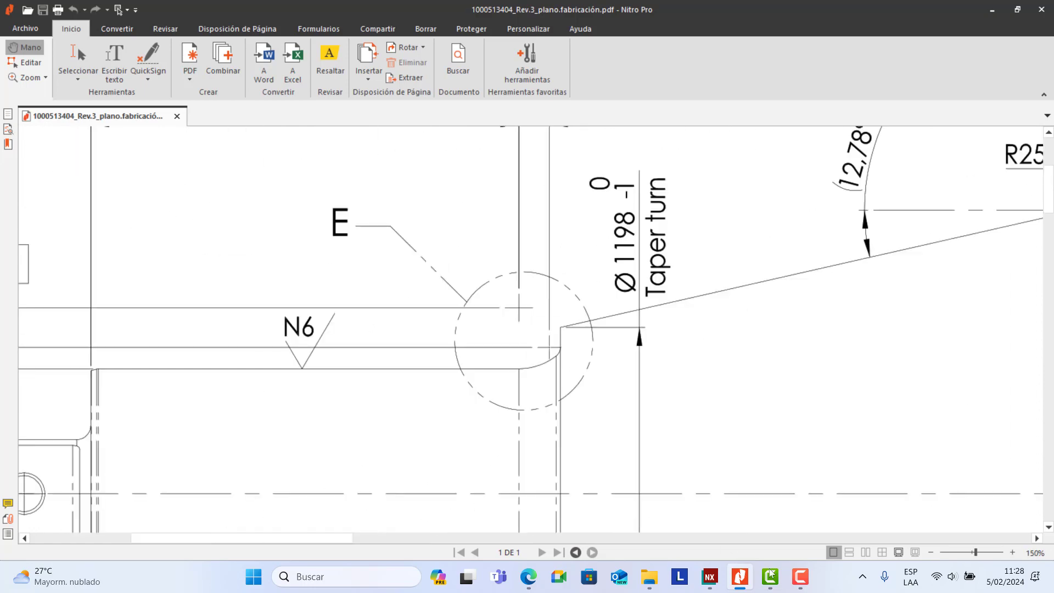
# Step: Switch back to NX and continue the profile from the taper's small end with a vertical line about 20 long towards the axis
pyautogui.click(708, 583)
pyautogui.click(460, 344)
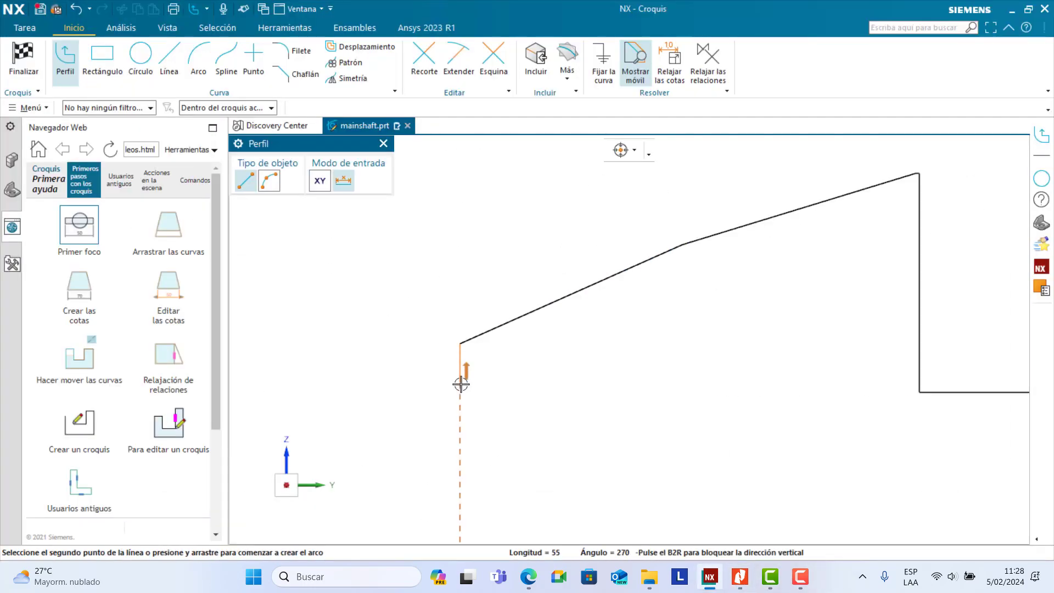
pyautogui.scroll(3, 463, 370)
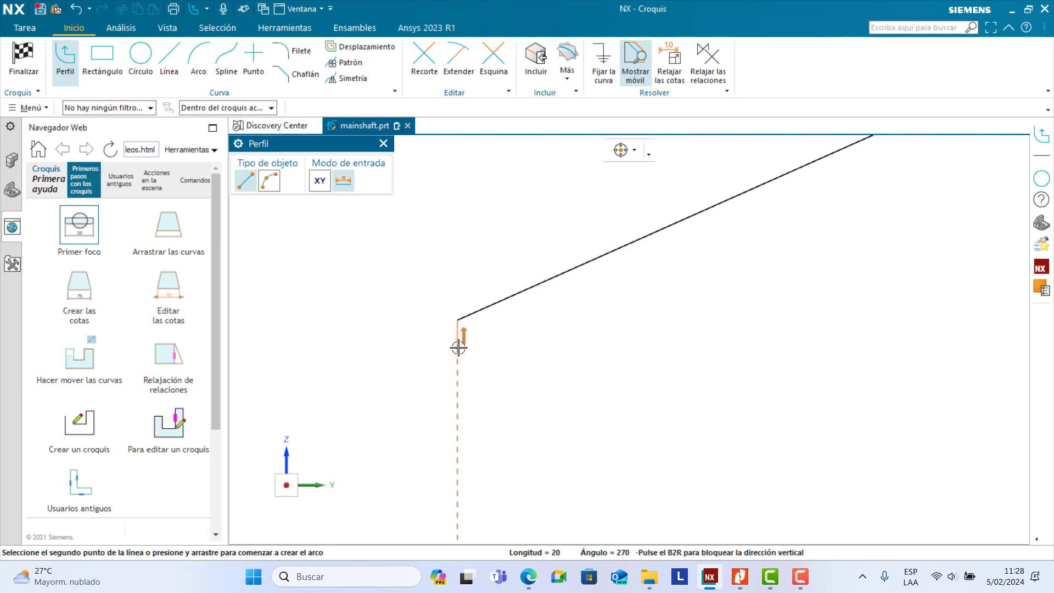
pyautogui.click(456, 348)
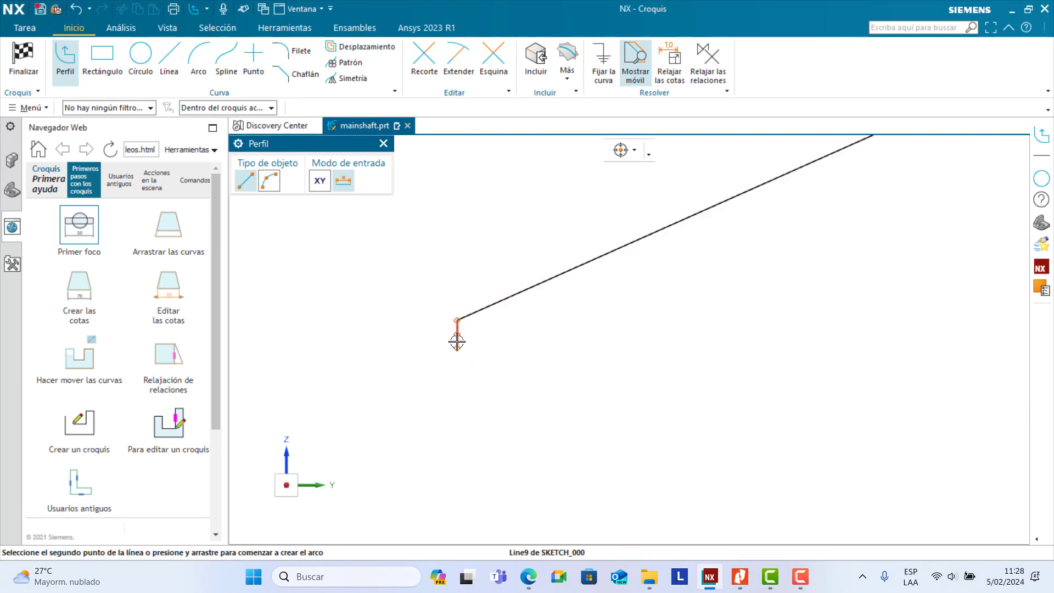
# Step: Add two consecutive arcs below the short vertical line, the first about 2.2 in radius and the second flatter, and end the profile chain
pyautogui.click(269, 180)
pyautogui.scroll(6, 457, 353)
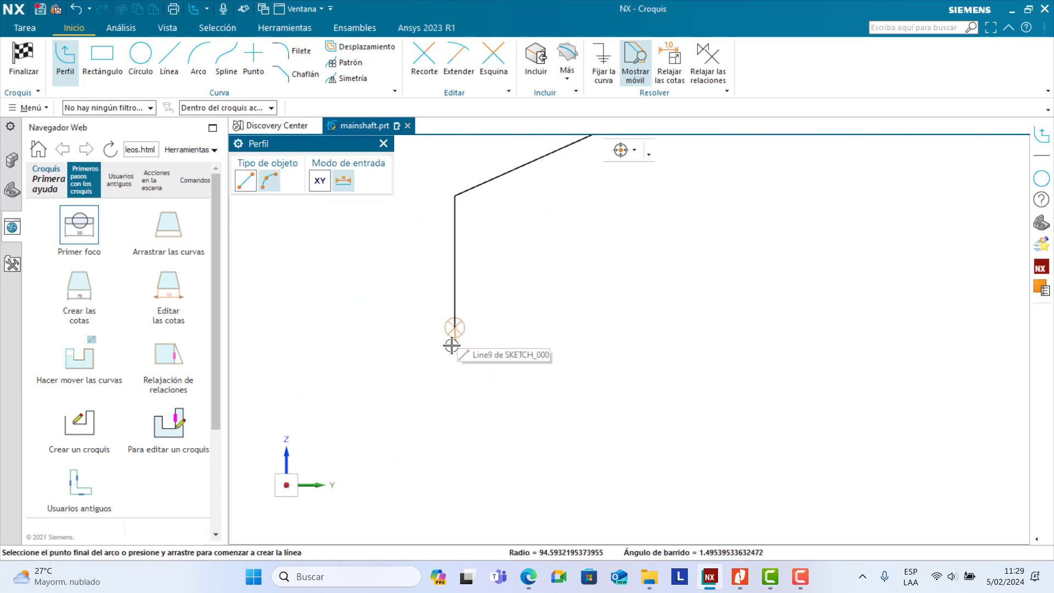
pyautogui.scroll(3, 451, 345)
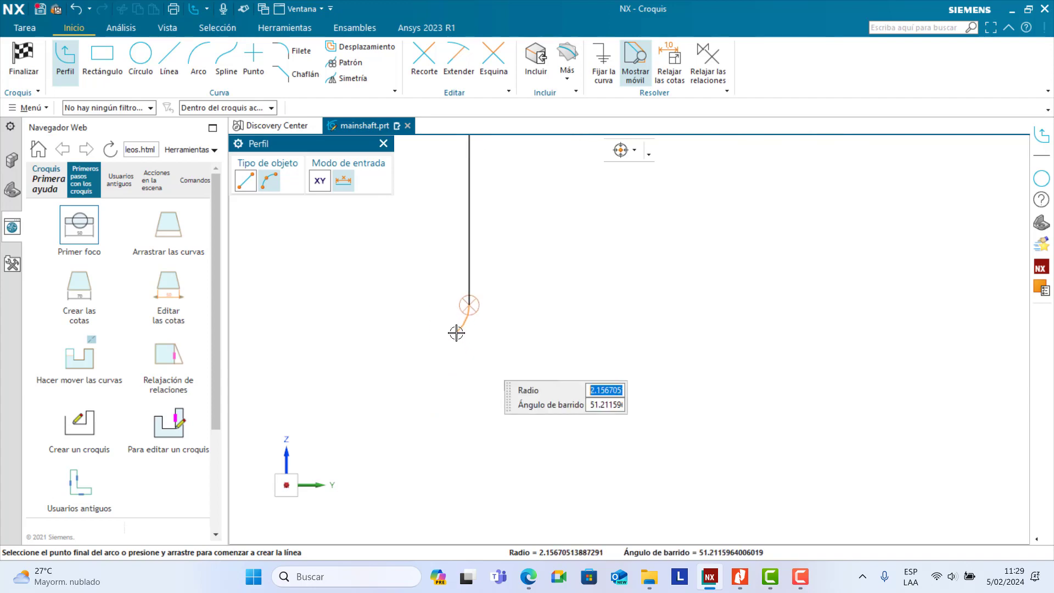
pyautogui.click(456, 332)
pyautogui.click(269, 180)
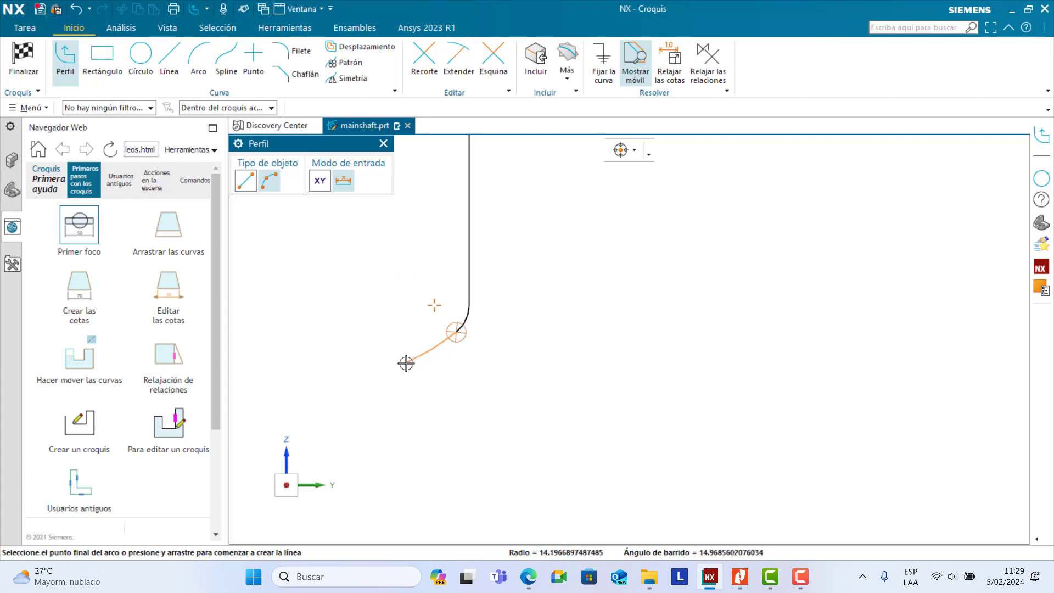
pyautogui.click(402, 357)
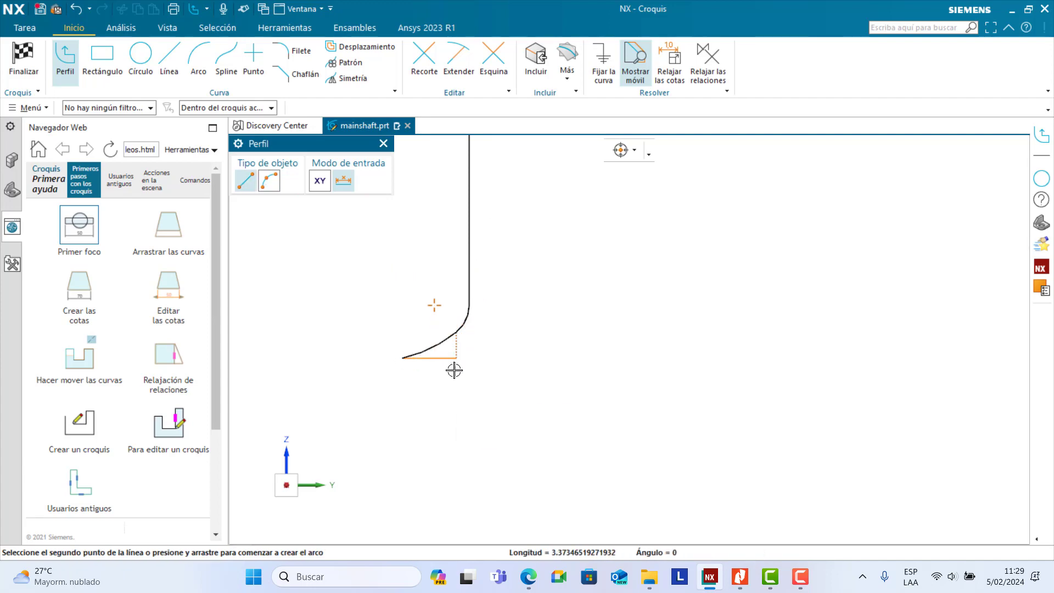
pyautogui.scroll(-5, 437, 376)
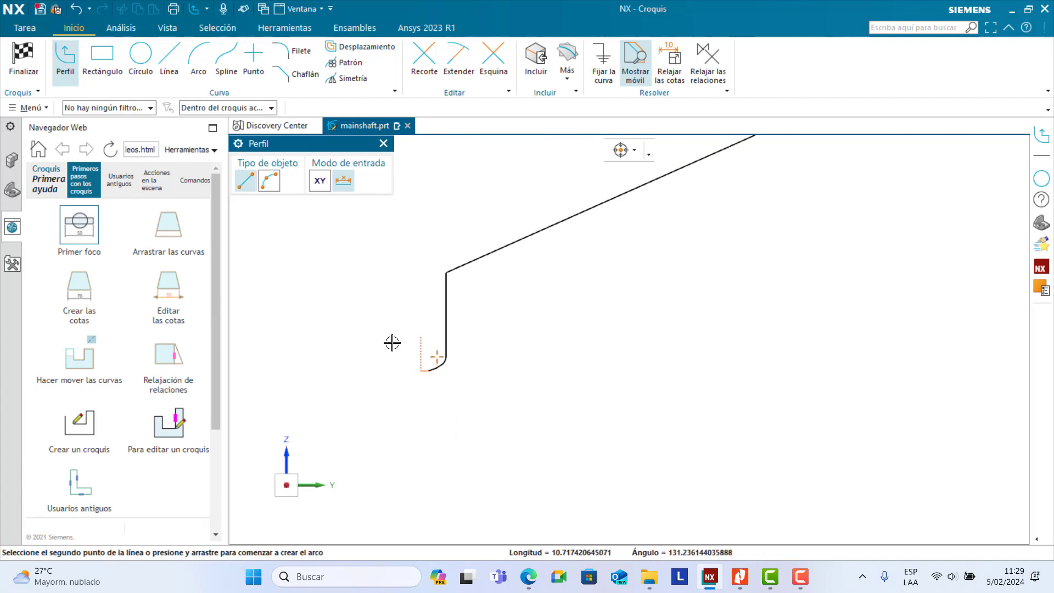
pyautogui.middleClick(422, 387)
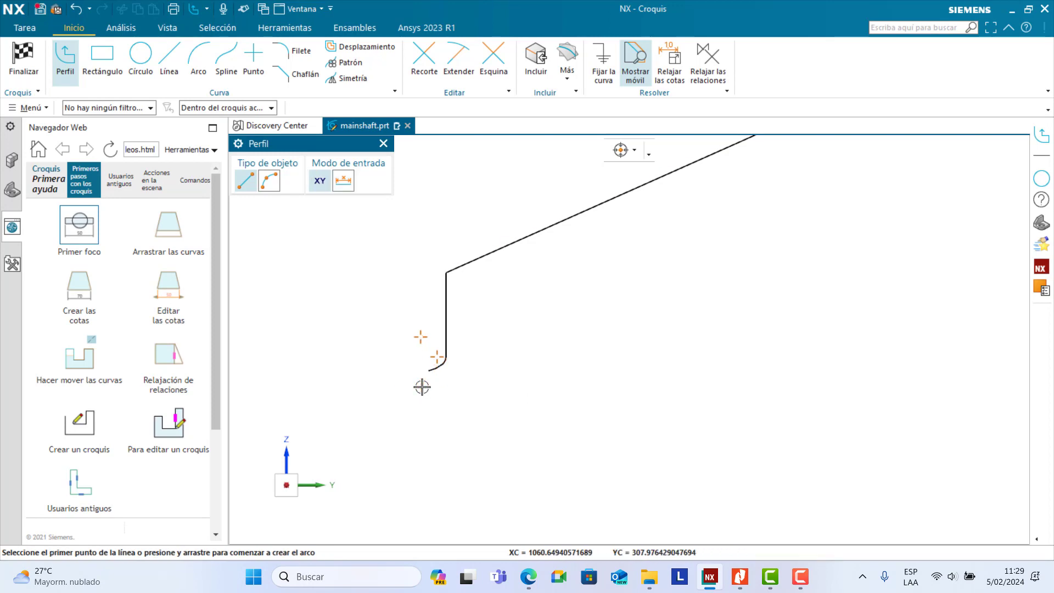
# Step: Switch to the PDF drawing and recheck the radii and centre distances of the detail E transition
pyautogui.click(734, 574)
pyautogui.scroll(-3, 532, 371)
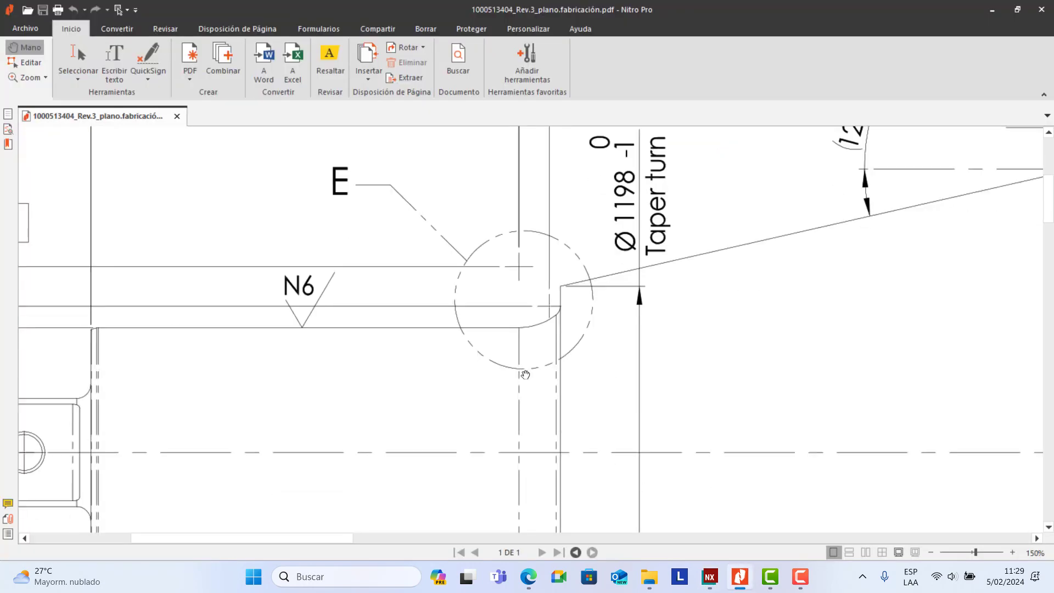
pyautogui.scroll(-10, 549, 403)
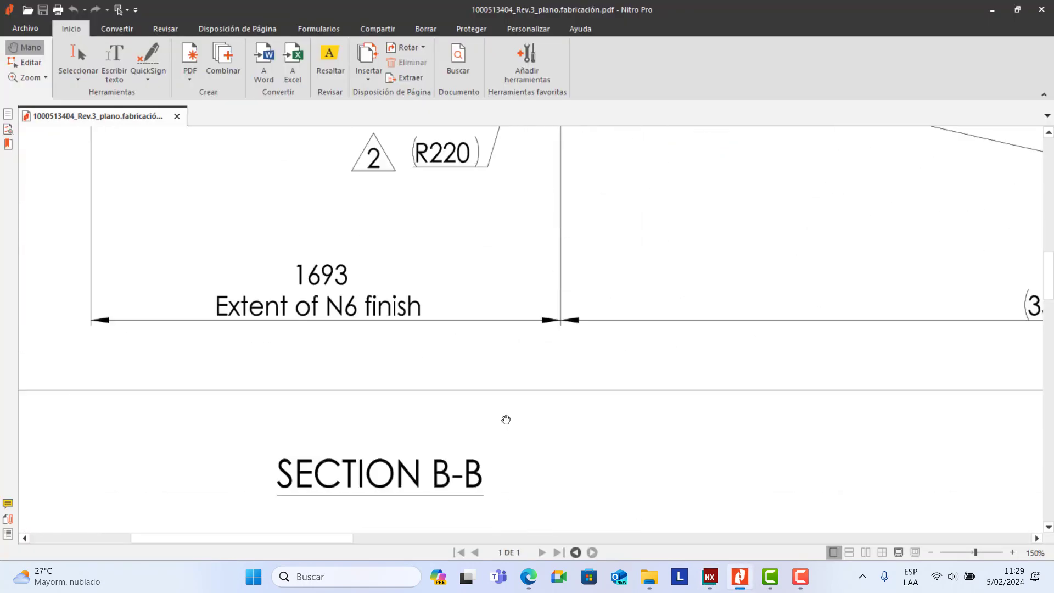
pyautogui.keyDown('ctrl'); pyautogui.scroll(-2, 479, 399); pyautogui.keyUp('ctrl')
pyautogui.scroll(-6, 521, 439)
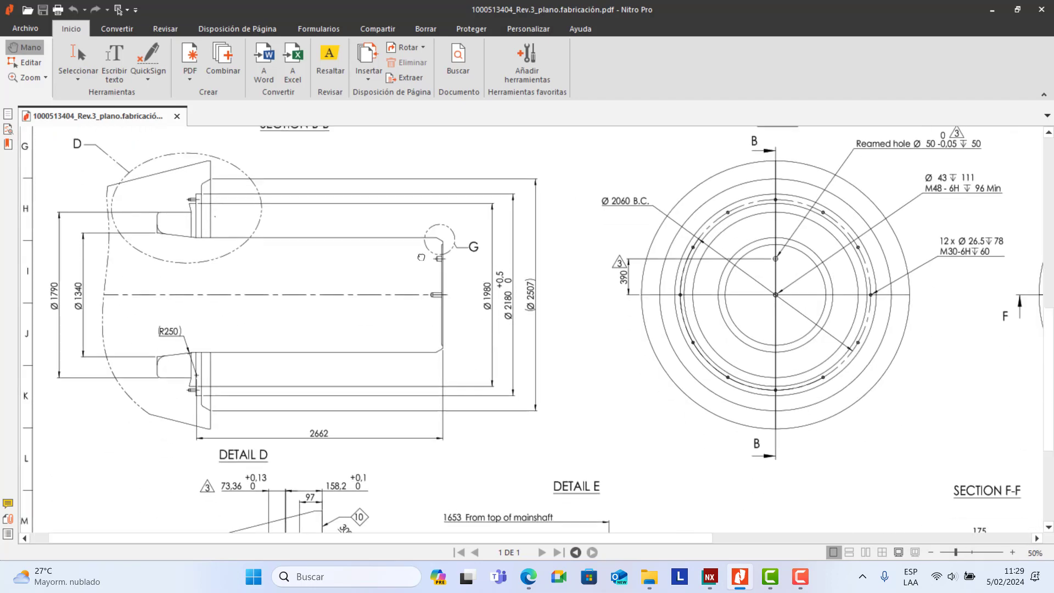
pyautogui.keyDown('ctrl'); pyautogui.scroll(2, 557, 490); pyautogui.keyUp('ctrl')
pyautogui.keyDown('ctrl'); pyautogui.scroll(-1, 544, 489); pyautogui.keyUp('ctrl')
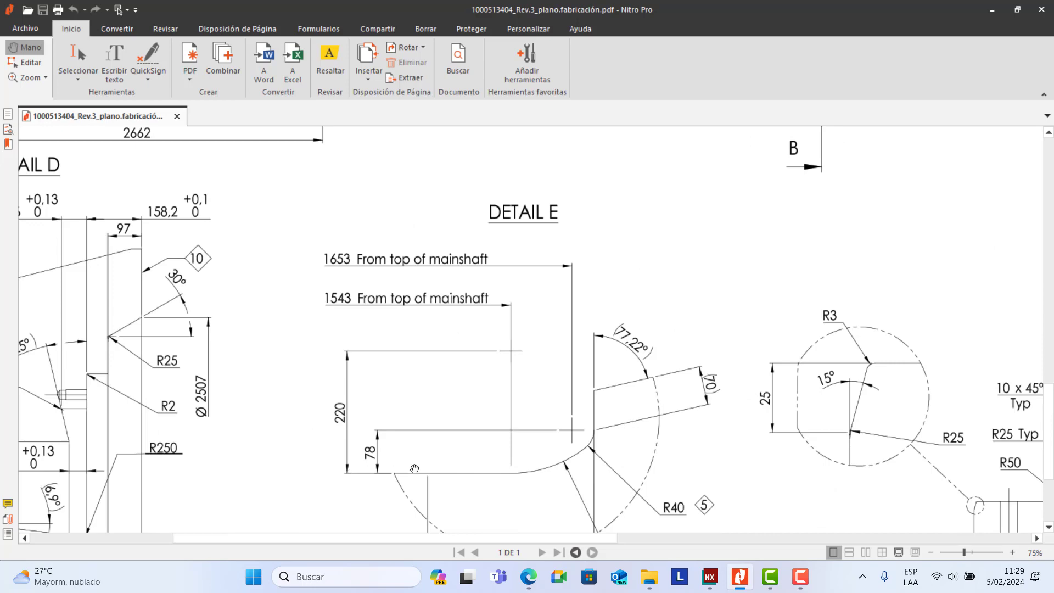
pyautogui.keyDown('ctrl'); pyautogui.scroll(-1, 415, 468); pyautogui.keyUp('ctrl')
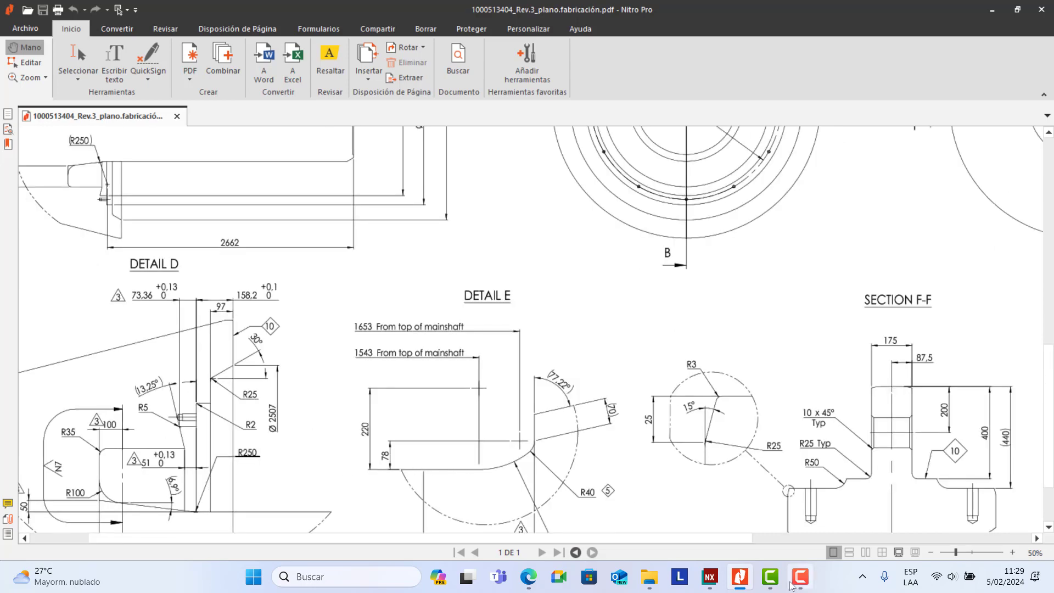
# Step: Examine the cylindrical section between the shaft's lug end and the detail E transition in the PDF drawing's main view
pyautogui.click(711, 582)
pyautogui.click(711, 582)
pyautogui.scroll(9, 305, 340)
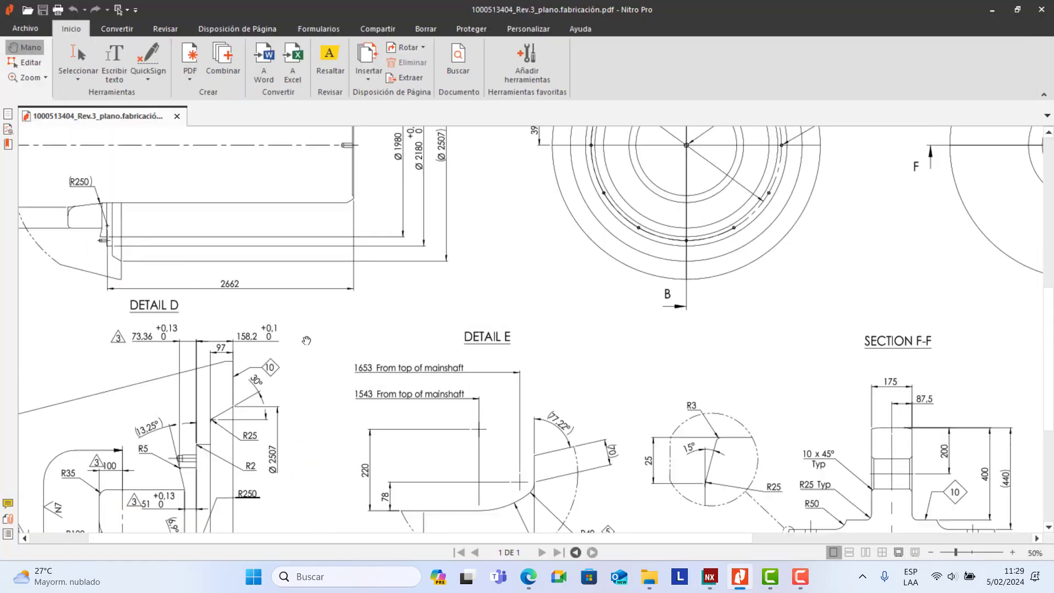
pyautogui.keyDown('ctrl'); pyautogui.scroll(-1, 363, 352); pyautogui.keyUp('ctrl')
pyautogui.keyDown('ctrl'); pyautogui.scroll(4, 530, 322); pyautogui.keyUp('ctrl')
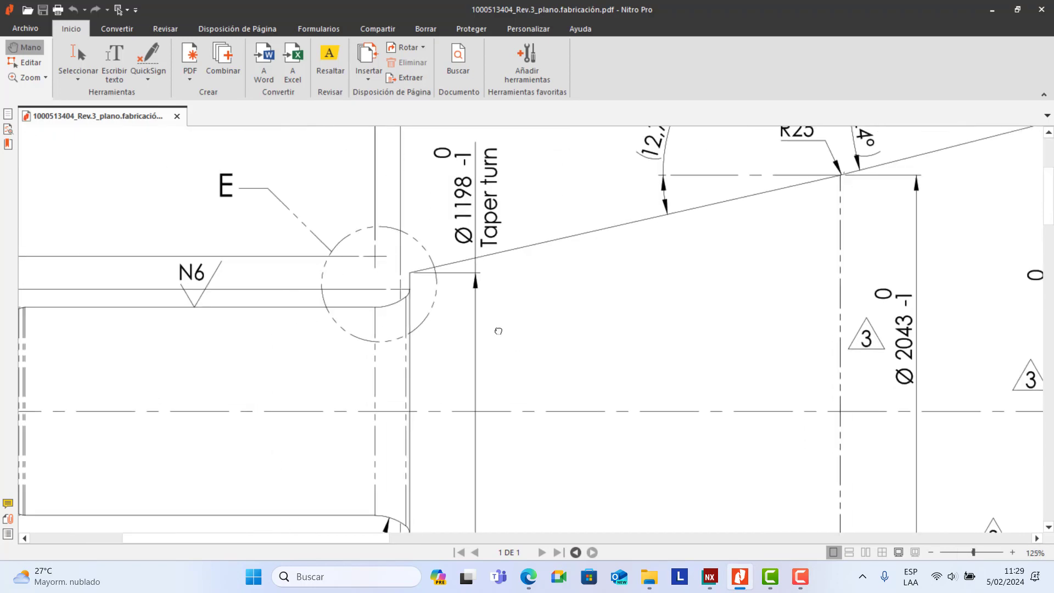
pyautogui.keyDown('ctrl'); pyautogui.scroll(2, 531, 322); pyautogui.keyUp('ctrl')
pyautogui.keyDown('ctrl'); pyautogui.scroll(-4, 522, 325); pyautogui.keyUp('ctrl')
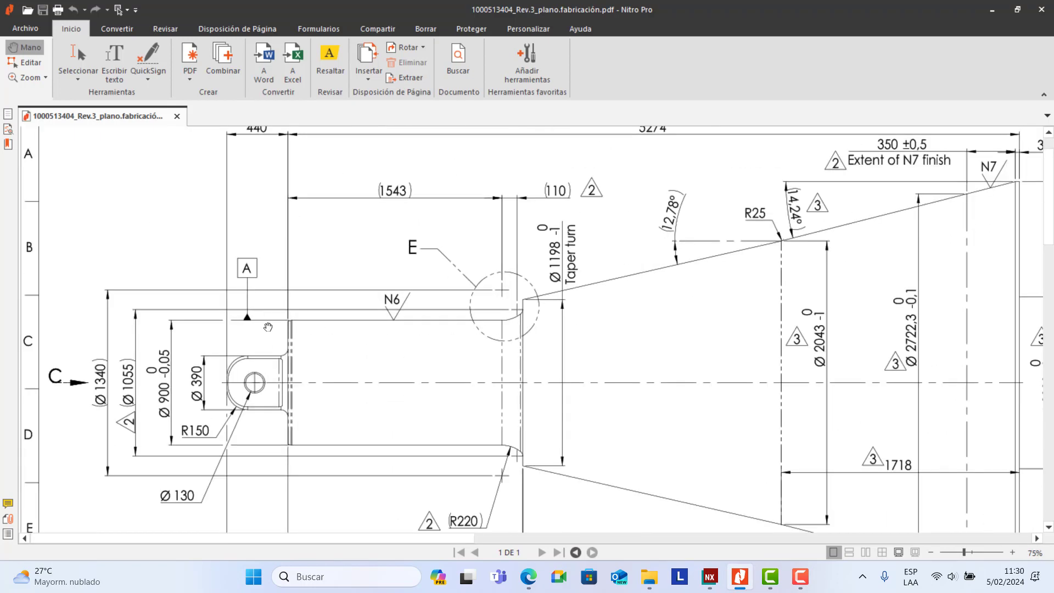
pyautogui.keyDown('ctrl'); pyautogui.scroll(3, 293, 321); pyautogui.keyUp('ctrl')
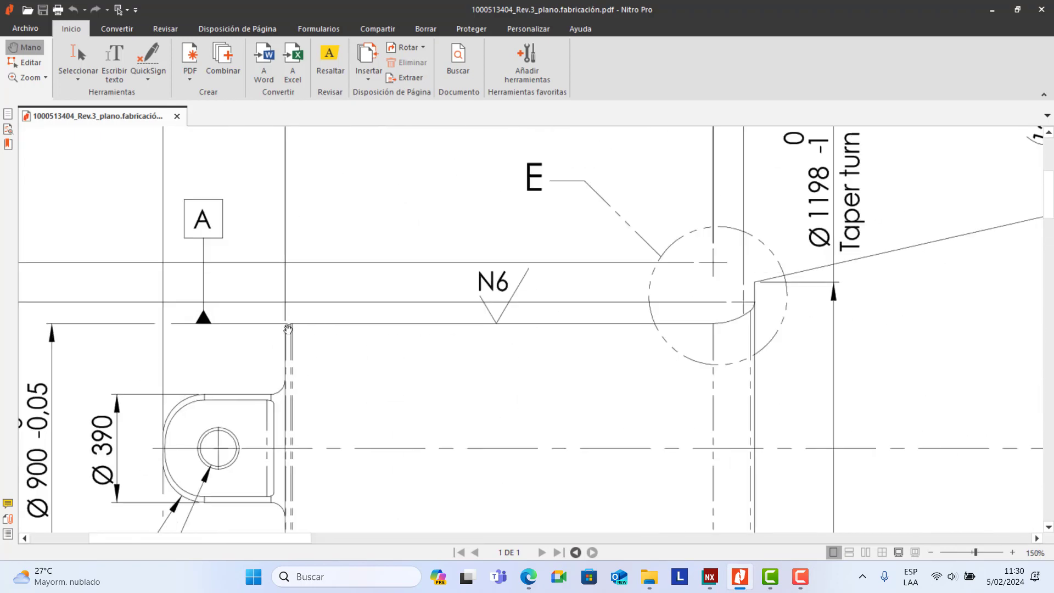
pyautogui.keyDown('ctrl'); pyautogui.scroll(-3, 339, 351); pyautogui.keyUp('ctrl')
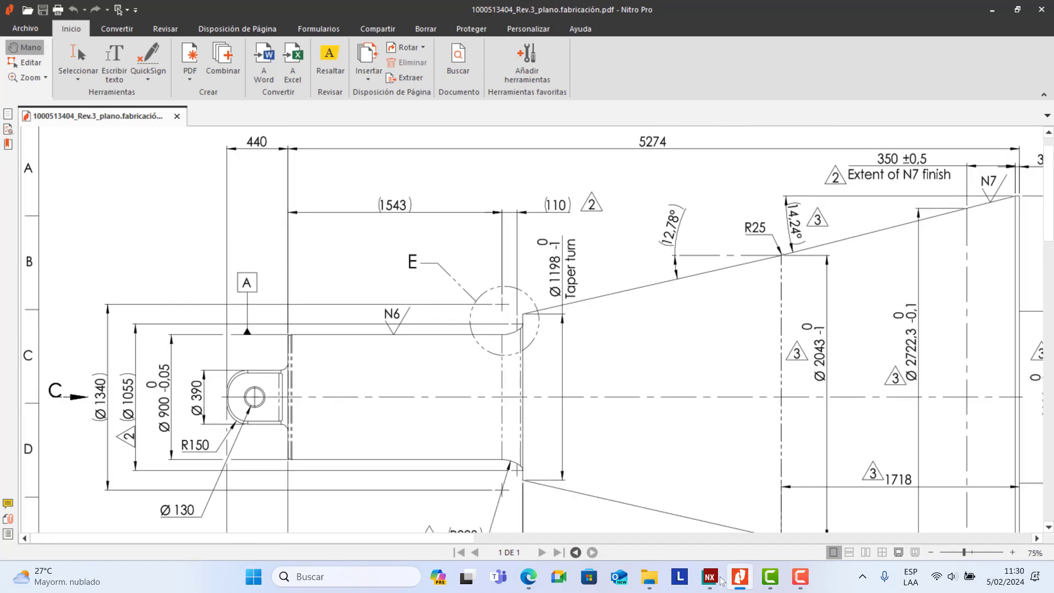
# Step: Return to NX and draw a horizontal profile line just over 320 long from the free end of the second arc, away from the taper
pyautogui.click(719, 579)
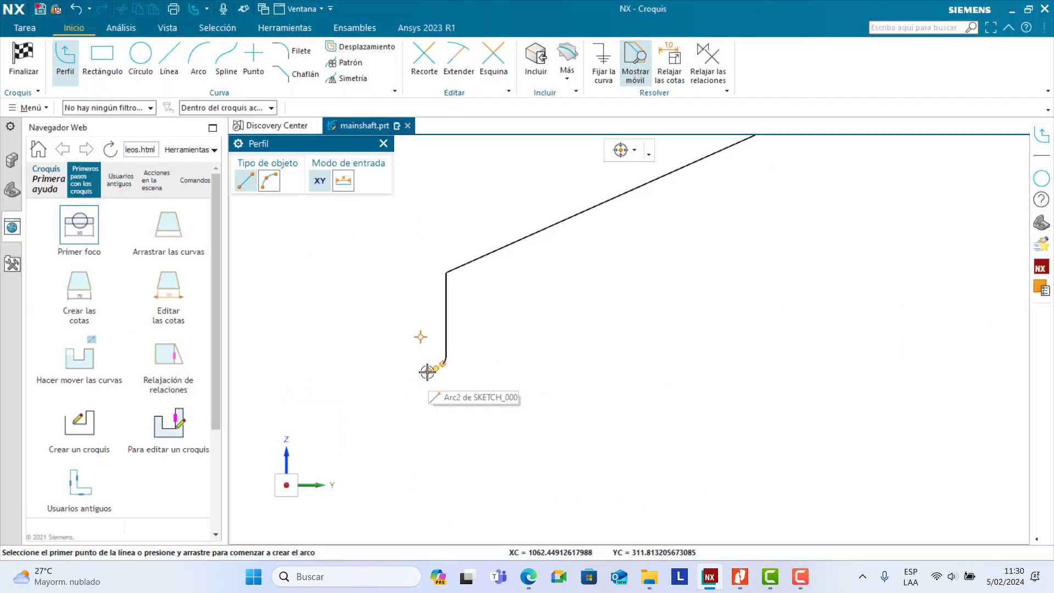
pyautogui.click(428, 371)
pyautogui.scroll(2, 329, 373)
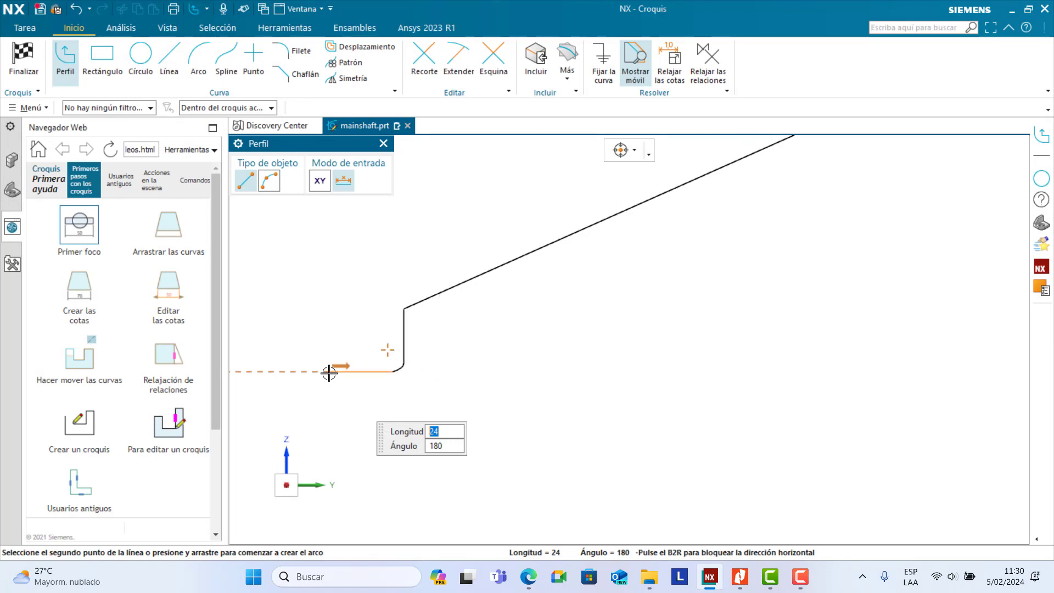
pyautogui.scroll(5, 330, 373)
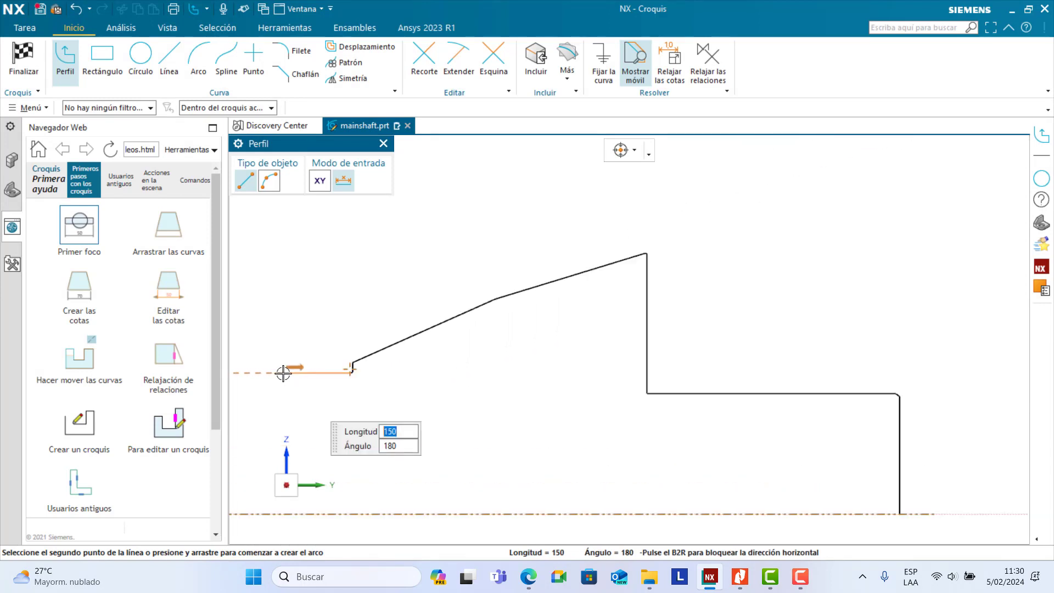
pyautogui.scroll(3, 277, 374)
pyautogui.scroll(-2, 270, 377)
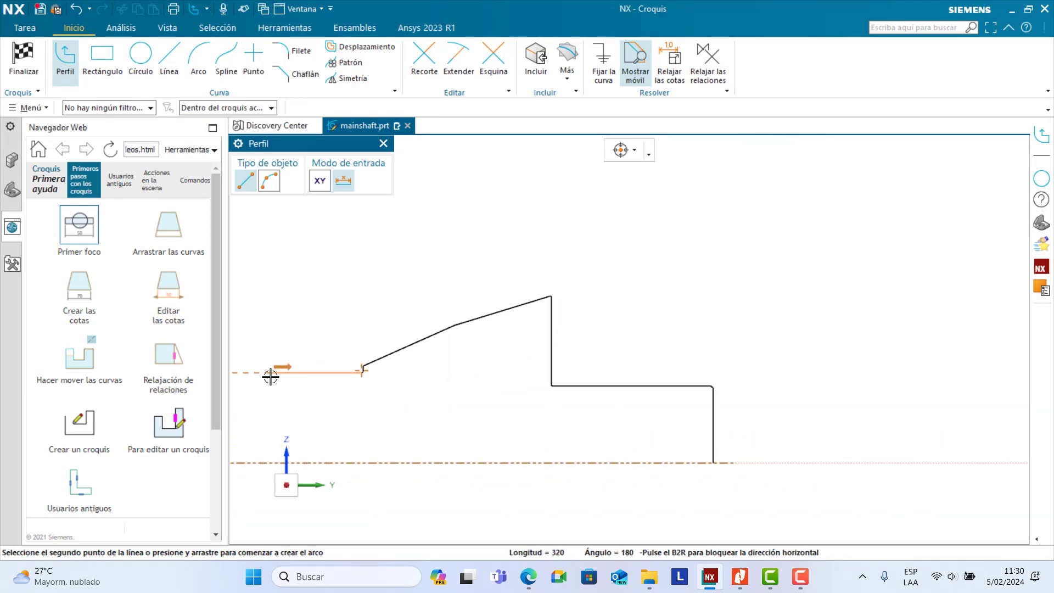
pyautogui.click(265, 377)
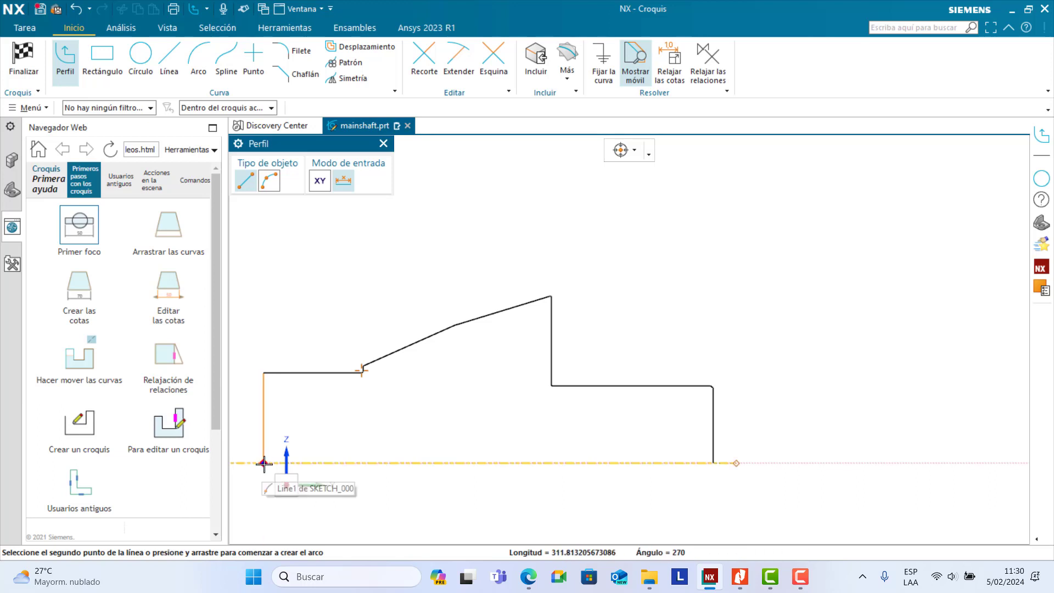
# Step: Close the half profile with a vertical line about 312 long down to the centre line and leave the Profile tool
pyautogui.scroll(-1, 265, 468)
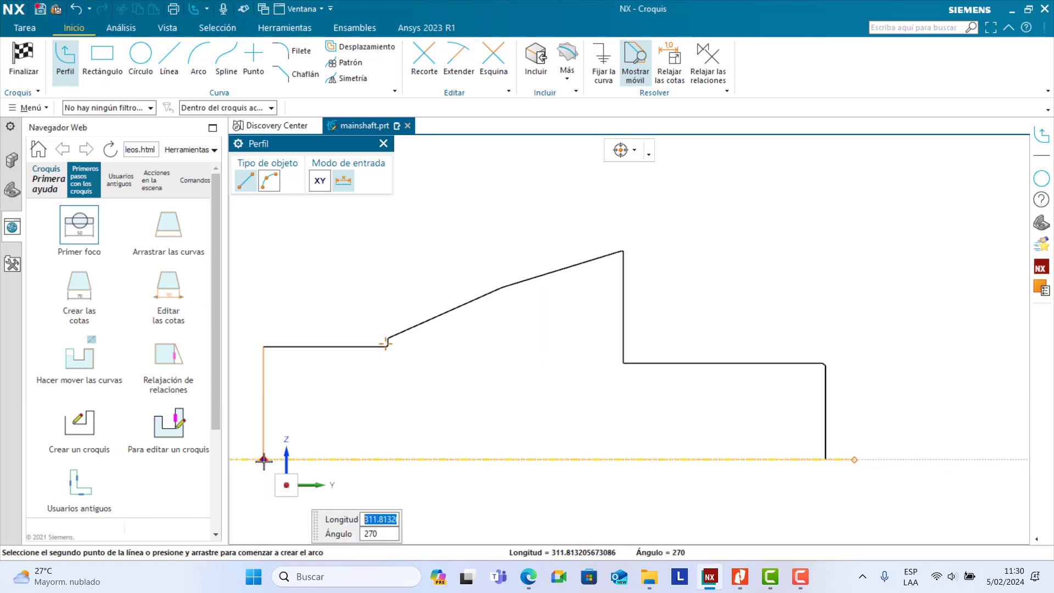
pyautogui.click(264, 459)
pyautogui.press('Escape')
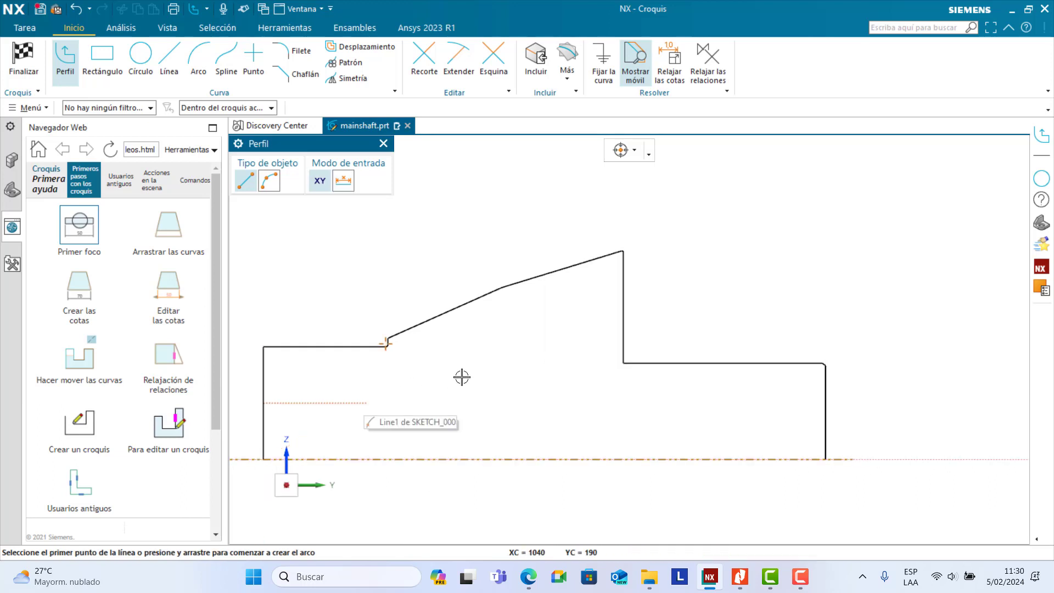
pyautogui.press('Escape')
# Step: Add a dimension between the horizontal line of the cylinder beyond the shoulder and the centre line, placed outside the end face
pyautogui.scroll(2, 565, 402)
pyautogui.scroll(1, 546, 382)
pyautogui.scroll(-2, 544, 383)
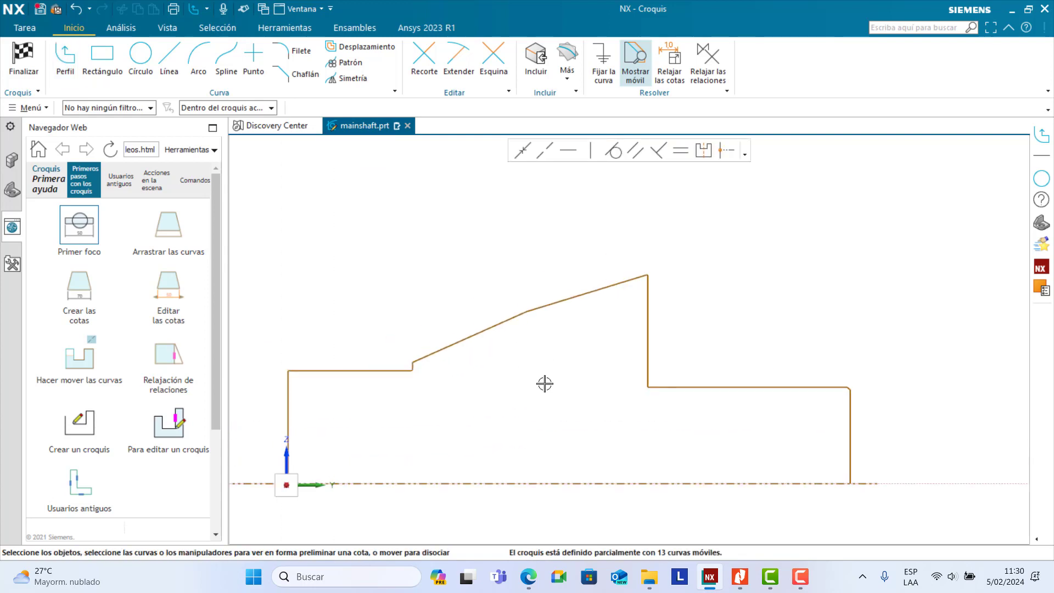
pyautogui.scroll(1, 545, 383)
pyautogui.scroll(-4, 768, 412)
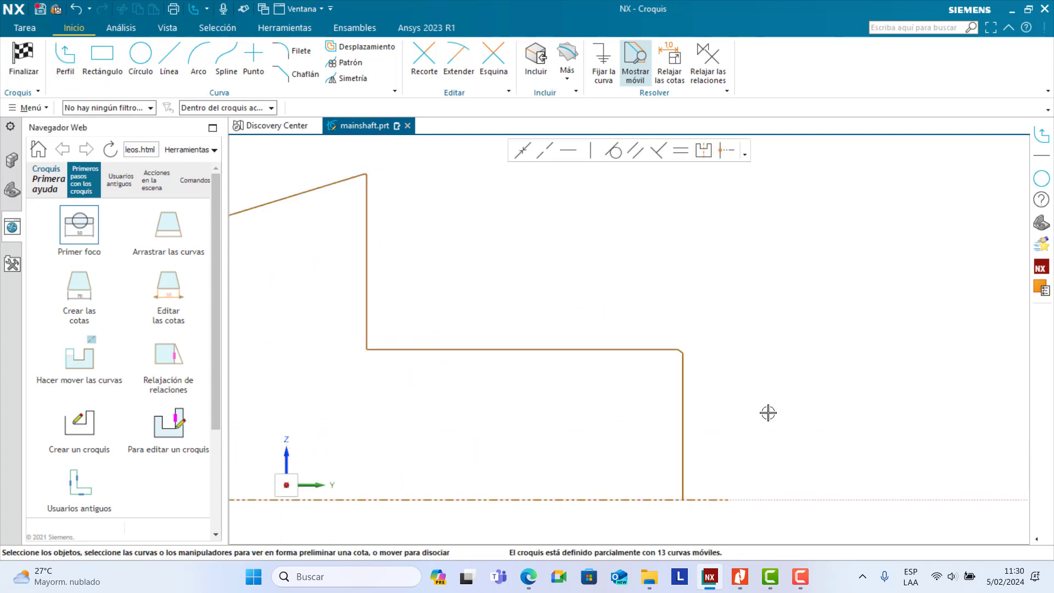
pyautogui.scroll(2, 766, 417)
pyautogui.click(675, 372)
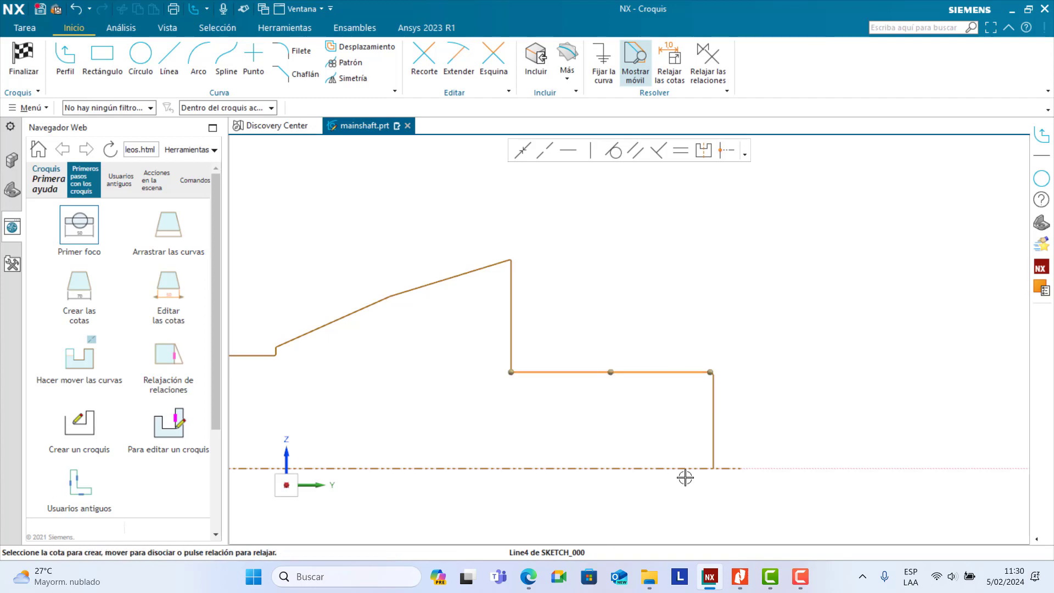
pyautogui.click(690, 468)
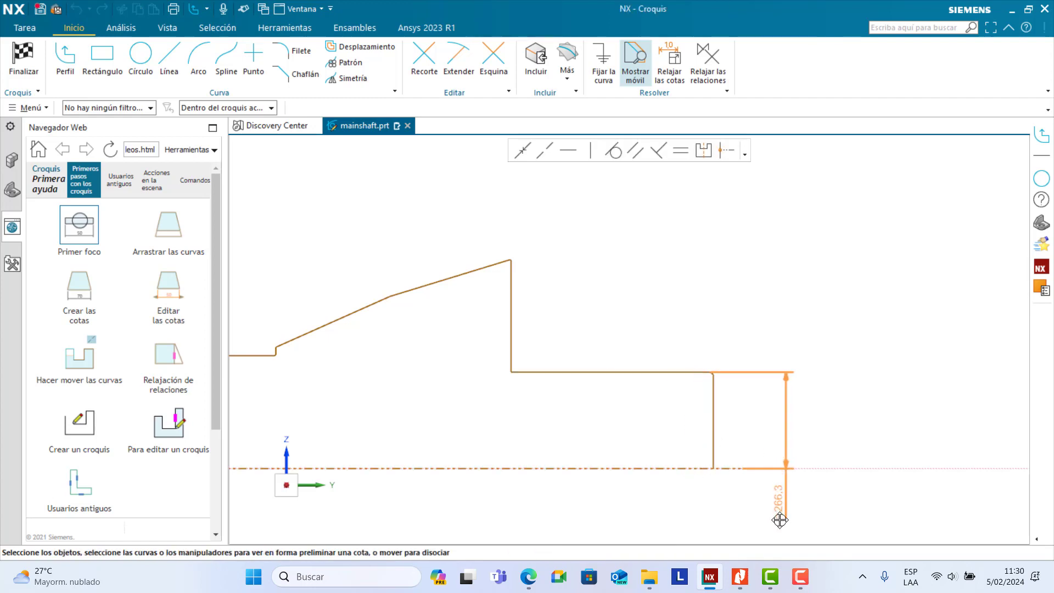
pyautogui.click(846, 427)
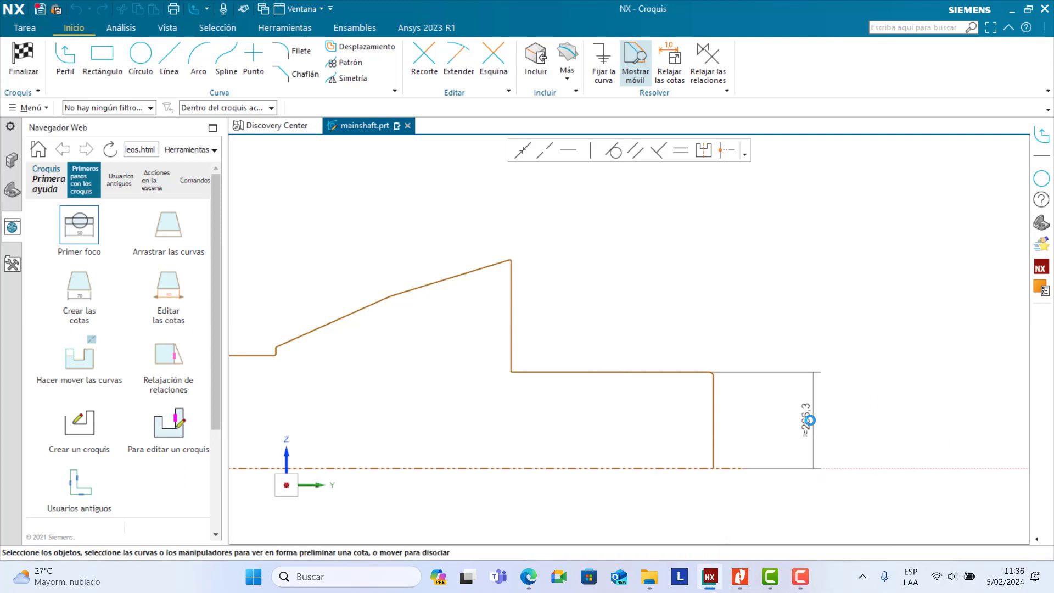
# Step: Set the cylinder's distance from the centre line to 1240/2 and accept scaling the whole sketch to that first dimension
pyautogui.doubleClick(809, 420)
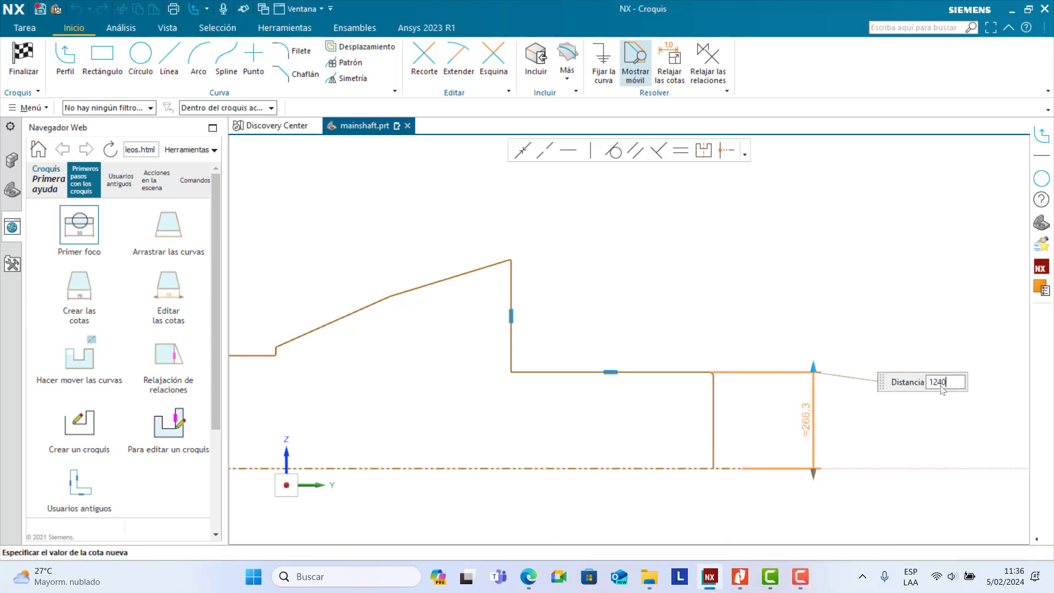
pyautogui.press('Return')
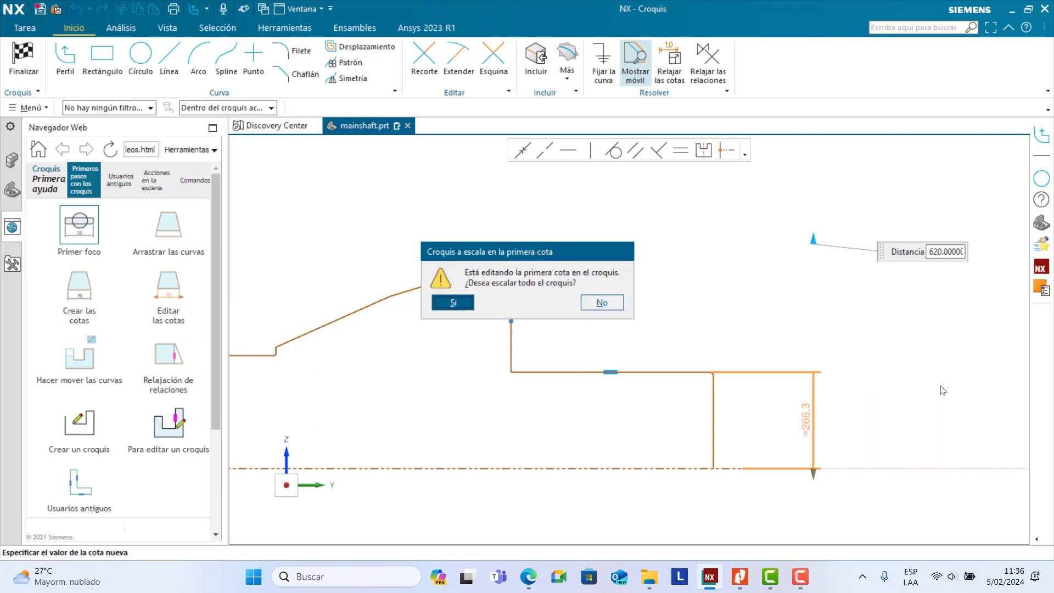
pyautogui.click(471, 304)
pyautogui.press('Return')
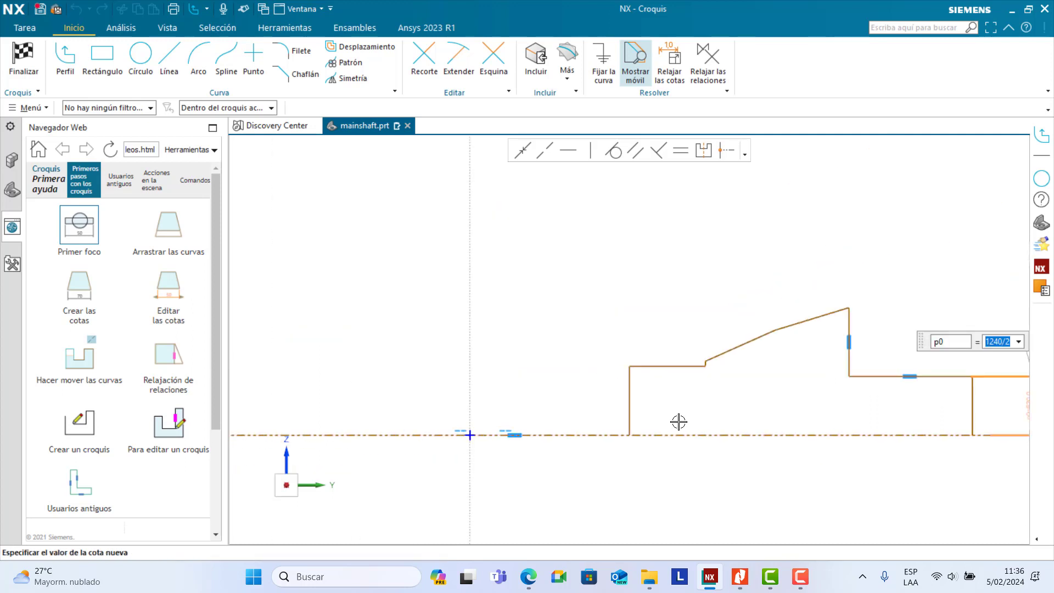
pyautogui.scroll(-3, 678, 422)
pyautogui.scroll(7, 863, 418)
pyautogui.middleClick(874, 398)
pyautogui.scroll(-2, 773, 411)
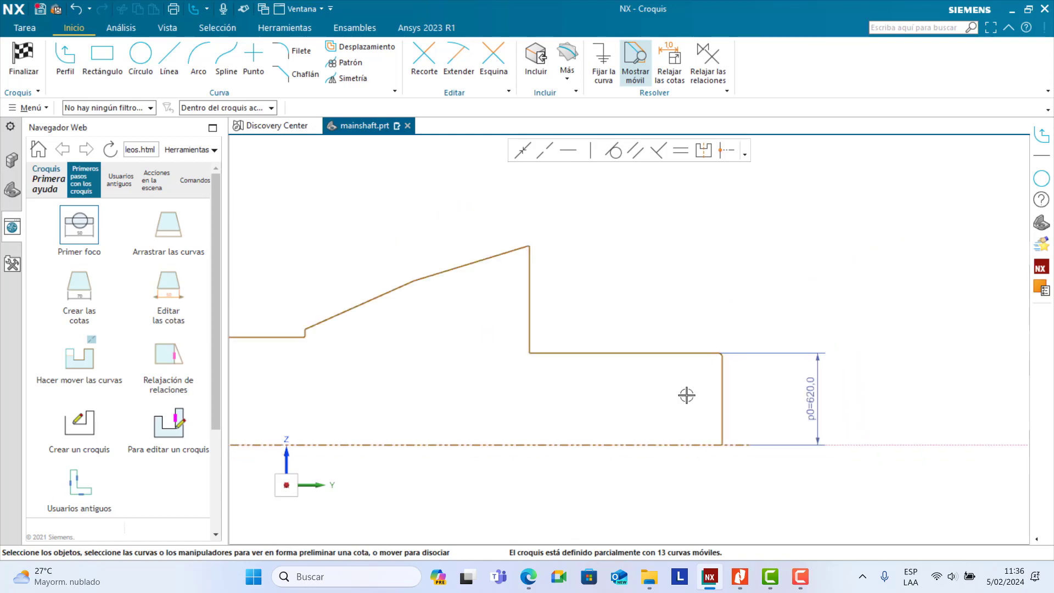
pyautogui.scroll(2, 680, 395)
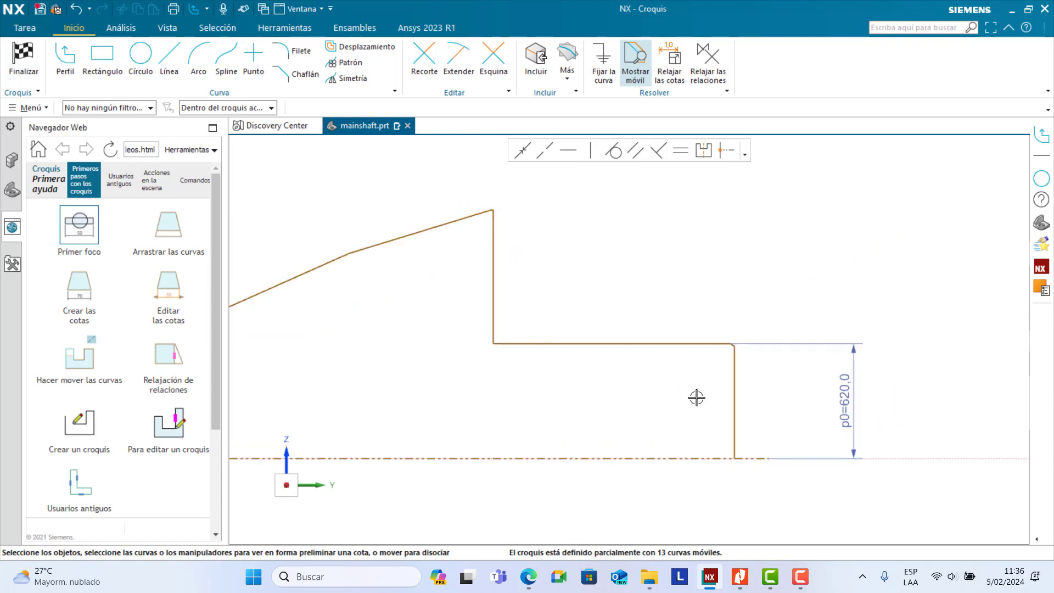
# Step: Switch to the PDF drawing in Nitro Pro and look up the length of the 1240 diameter cylinder beyond the shoulder
pyautogui.click(740, 575)
pyautogui.scroll(-4, 764, 367)
pyautogui.keyDown('ctrl'); pyautogui.scroll(-2, 691, 342); pyautogui.keyUp('ctrl')
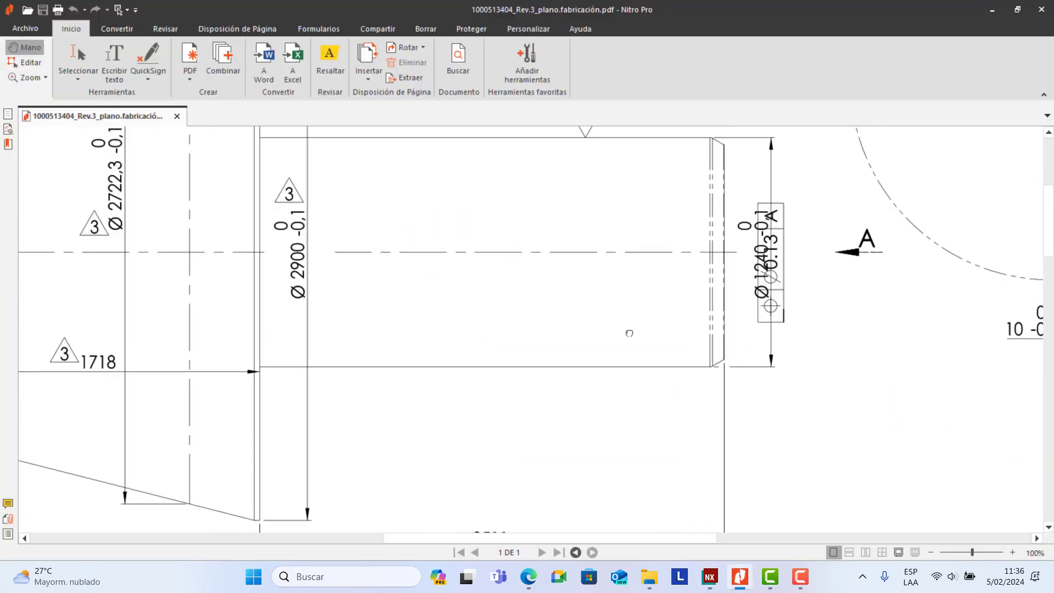
pyautogui.moveTo(620, 257); pyautogui.dragTo(654, 390)
pyautogui.keyDown('ctrl'); pyautogui.scroll(-2, 655, 391); pyautogui.keyUp('ctrl')
pyautogui.keyDown('ctrl'); pyautogui.scroll(2, 596, 433); pyautogui.keyUp('ctrl')
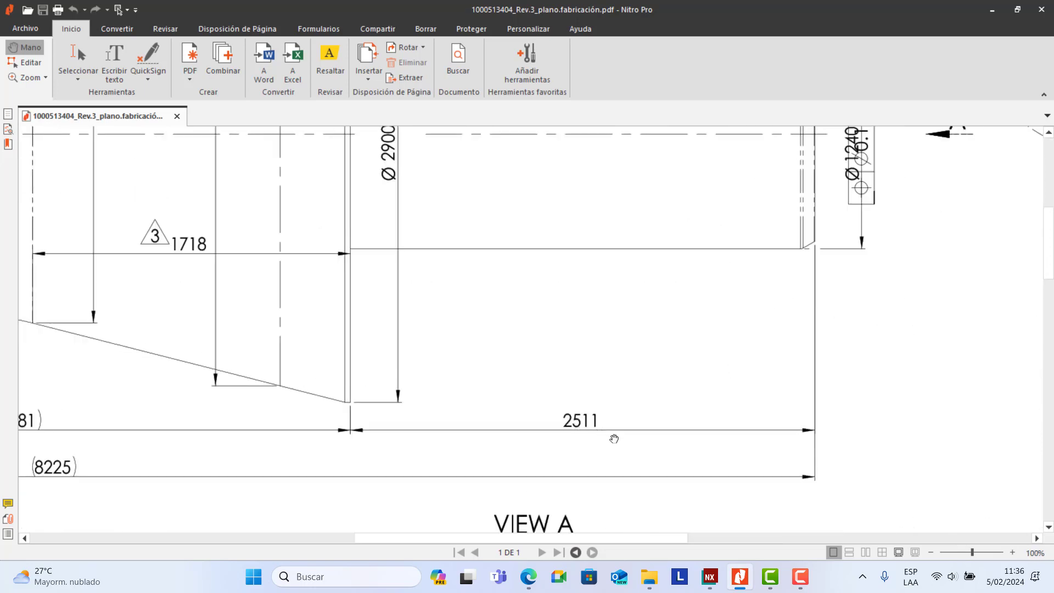
# Step: Return to NX and dimension the cylinder's length from the shoulder corner to the end face as 2511
pyautogui.click(708, 586)
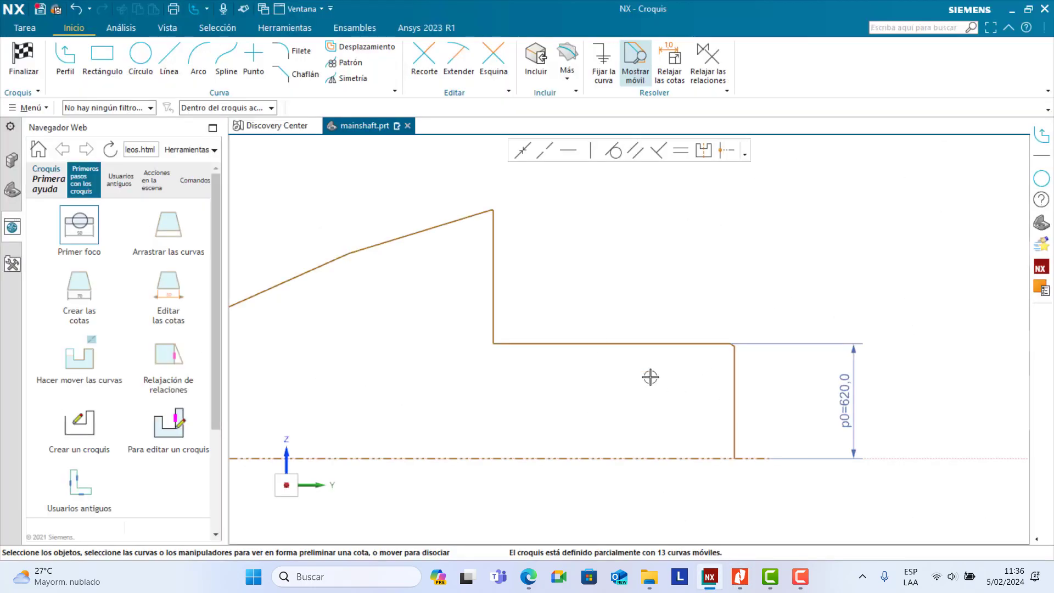
pyautogui.click(493, 343)
pyautogui.click(733, 412)
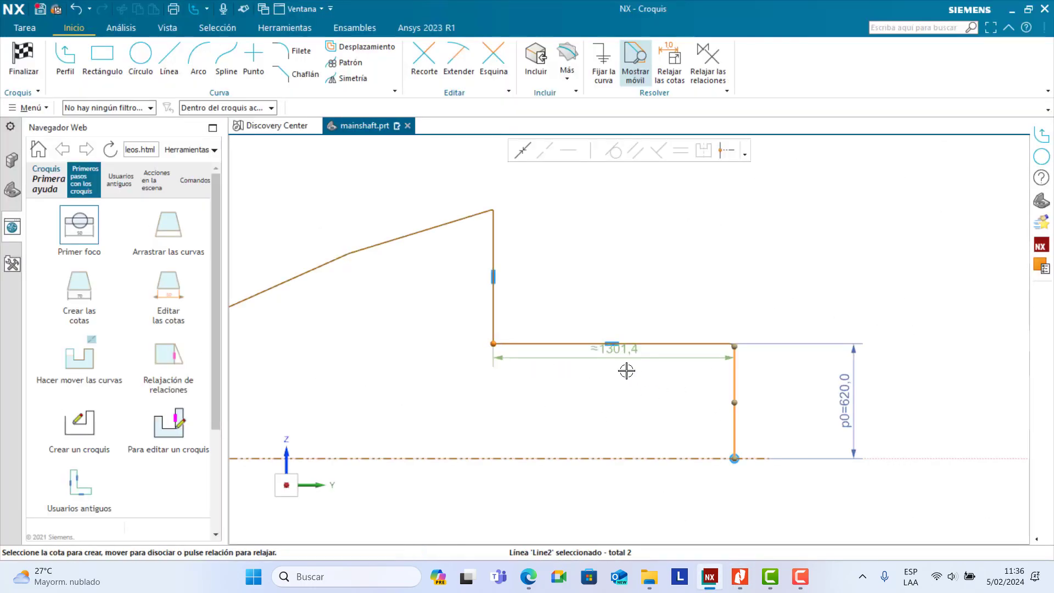
pyautogui.click(619, 504)
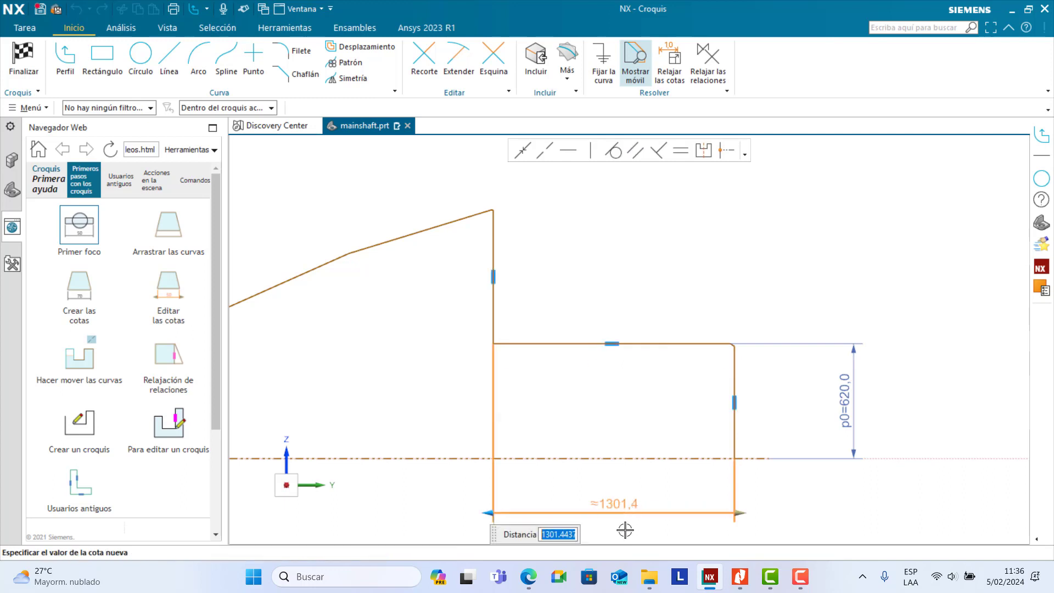
pyautogui.press('Return')
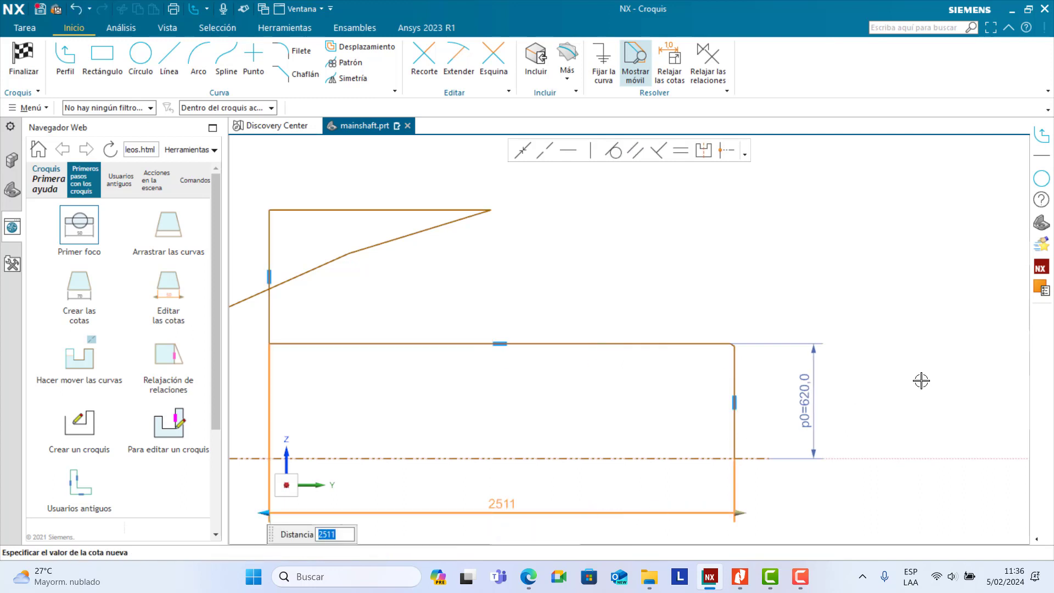
# Step: Lengthen the lug-end cylinder by moving its vertical end line outward past the sketch origin
pyautogui.scroll(-3, 921, 380)
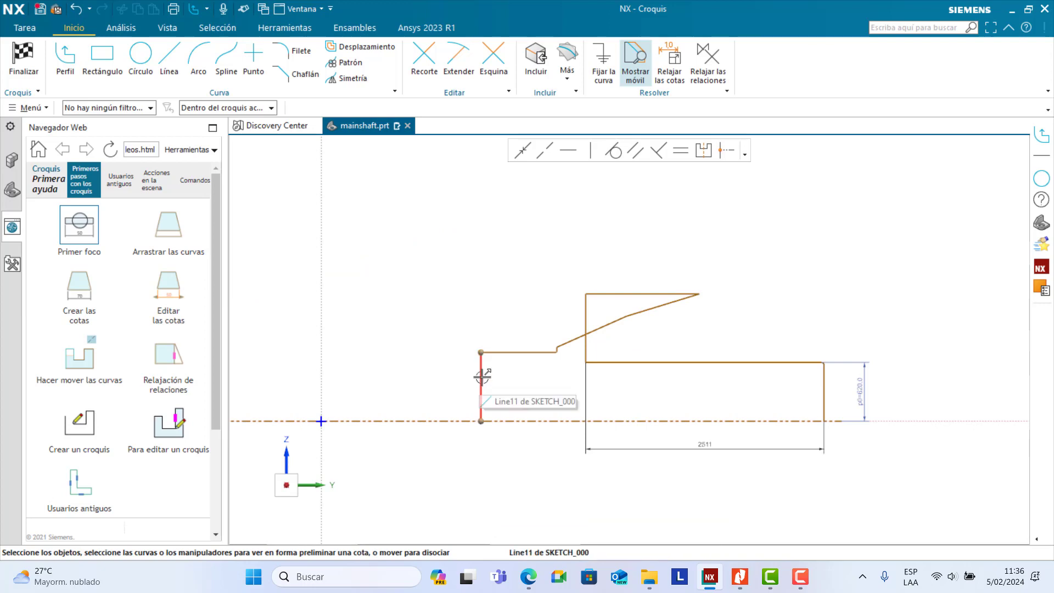
pyautogui.moveTo(483, 377); pyautogui.dragTo(259, 381)
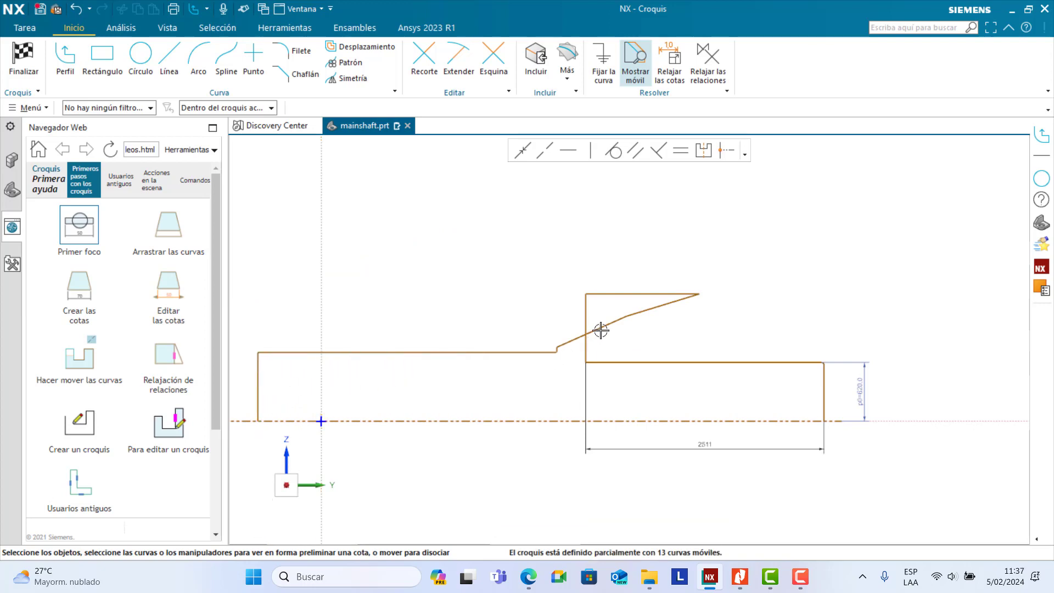
# Step: Try to reposition the small transition arc between the lug-end cylinder and the taper, and undo the move
pyautogui.scroll(5, 555, 351)
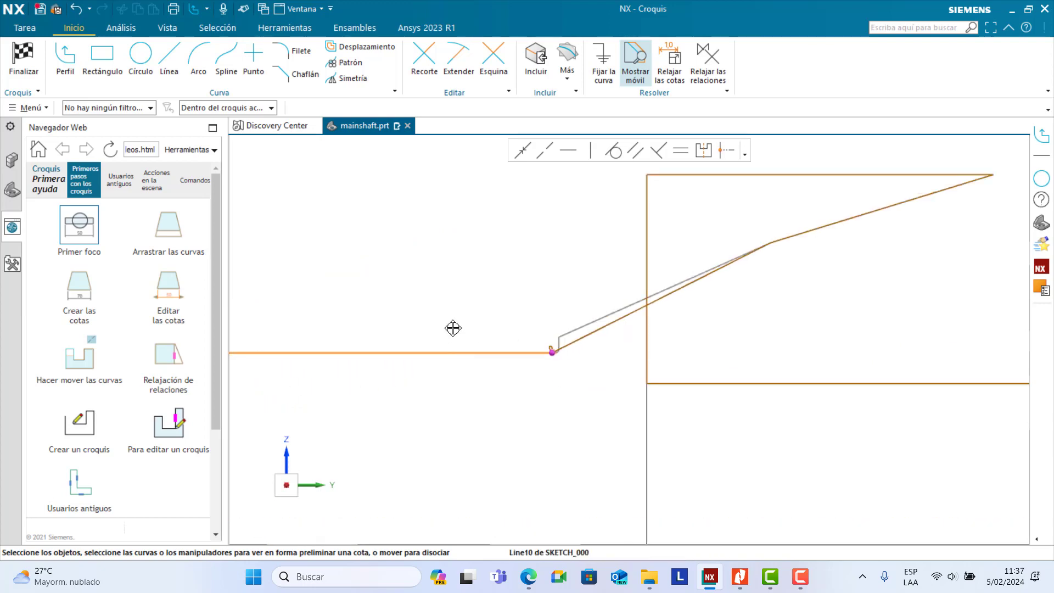
pyautogui.moveTo(531, 306); pyautogui.dragTo(531, 306)
pyautogui.moveTo(552, 352); pyautogui.dragTo(555, 345)
pyautogui.moveTo(549, 341); pyautogui.dragTo(506, 343)
pyautogui.hotkey('ctrl', 'z')
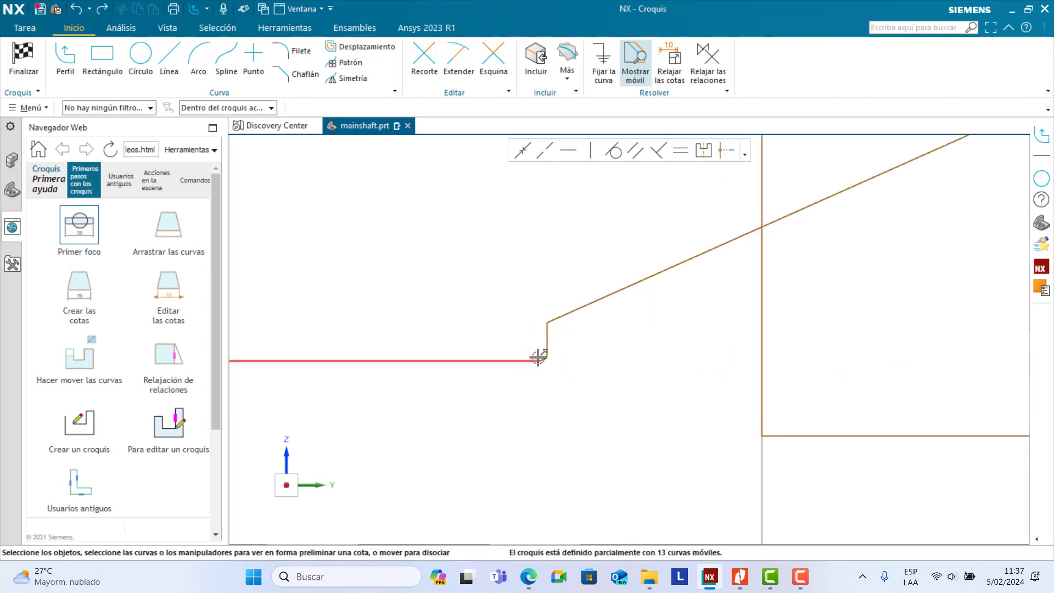
# Step: Move the taper's peak corner and its intermediate corner back to the lug-end side of the shoulder line
pyautogui.scroll(-6, 647, 404)
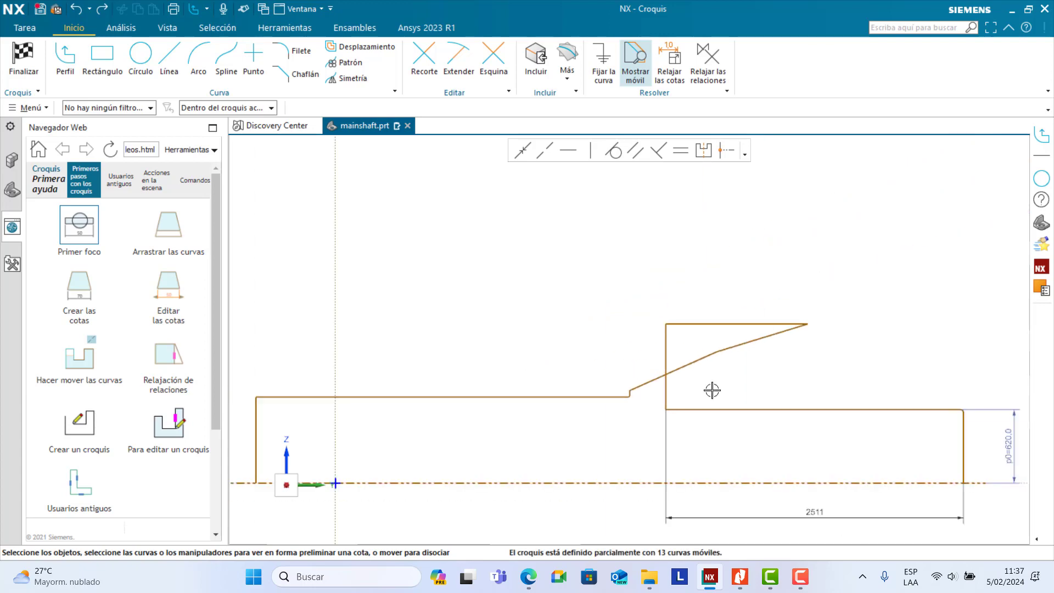
pyautogui.moveTo(807, 323); pyautogui.dragTo(655, 328)
pyautogui.moveTo(716, 352); pyautogui.dragTo(626, 348)
# Step: Try to move the transition arc at the foot of the taper toward the lug end, and undo the move
pyautogui.scroll(3, 604, 383)
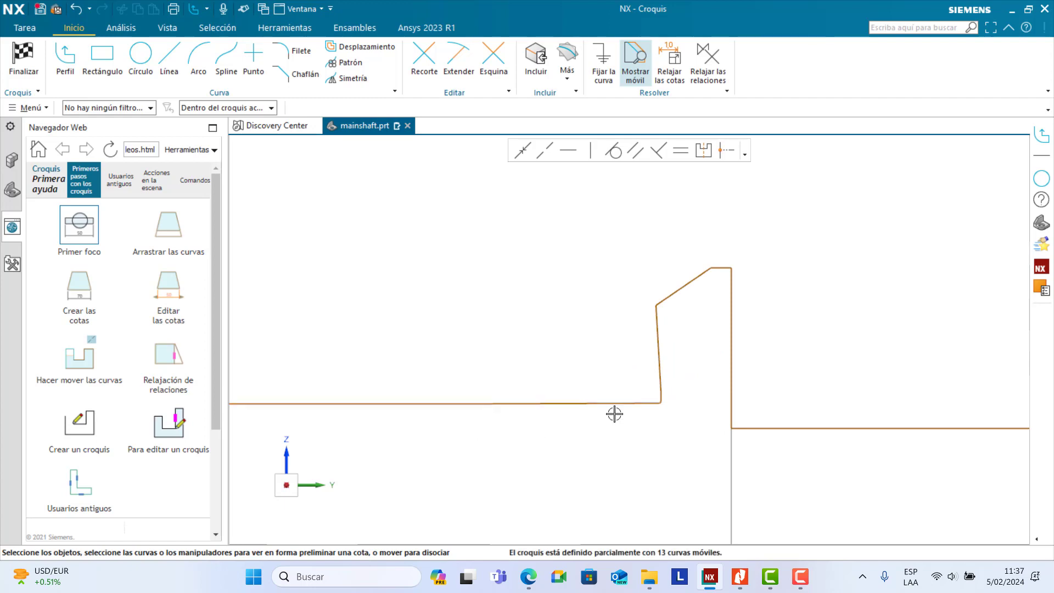
pyautogui.moveTo(661, 400)
pyautogui.mouseDown()
pyautogui.moveTo(458, 389)
pyautogui.moveTo(517, 391)
pyautogui.mouseUp()
pyautogui.scroll(-4, 536, 426)
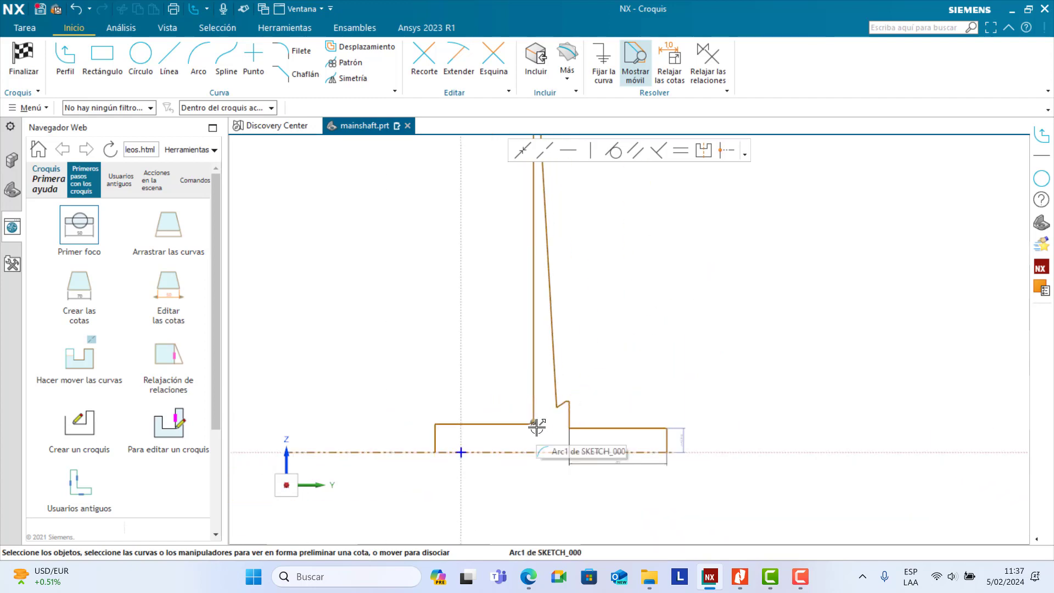
pyautogui.hotkey('ctrl', 'z')
# Step: Shorten the lug-end cylinder's horizontal line by moving its inner endpoint toward the lug end
pyautogui.scroll(5, 541, 422)
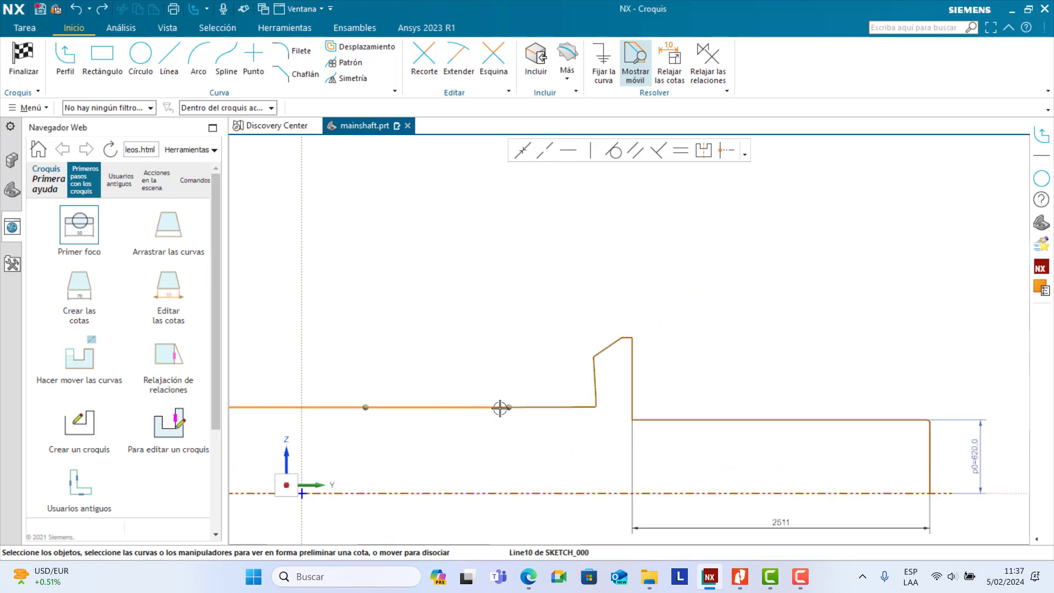
pyautogui.moveTo(501, 407); pyautogui.dragTo(269, 409)
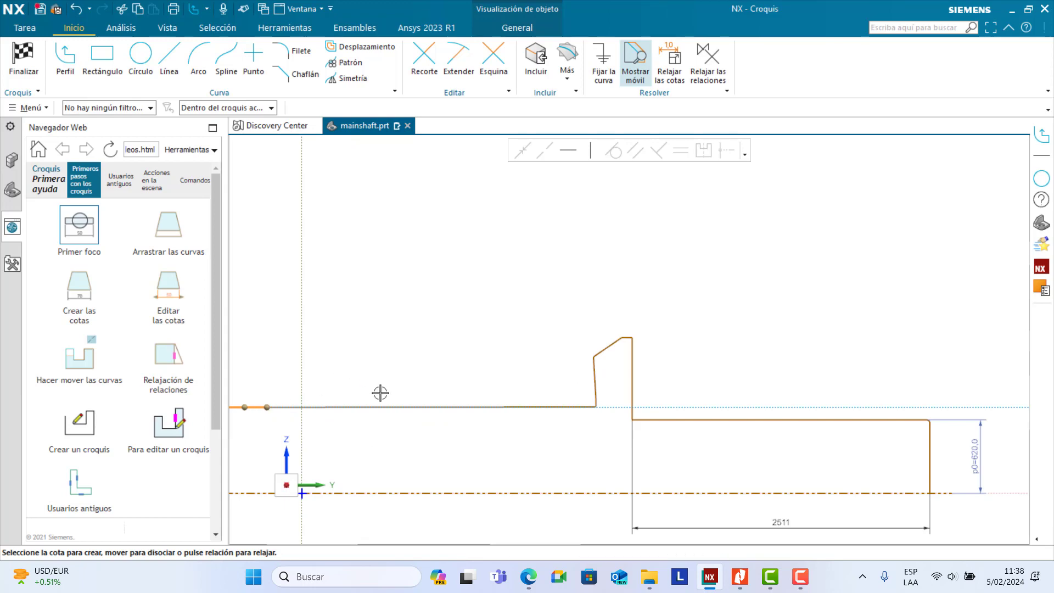
pyautogui.press('Escape')
pyautogui.scroll(-3, 380, 392)
pyautogui.scroll(3, 285, 412)
# Step: Select the stretched transition arc and move its corner at the foot of the taper toward the lug end
pyautogui.click(338, 389)
pyautogui.click(377, 389)
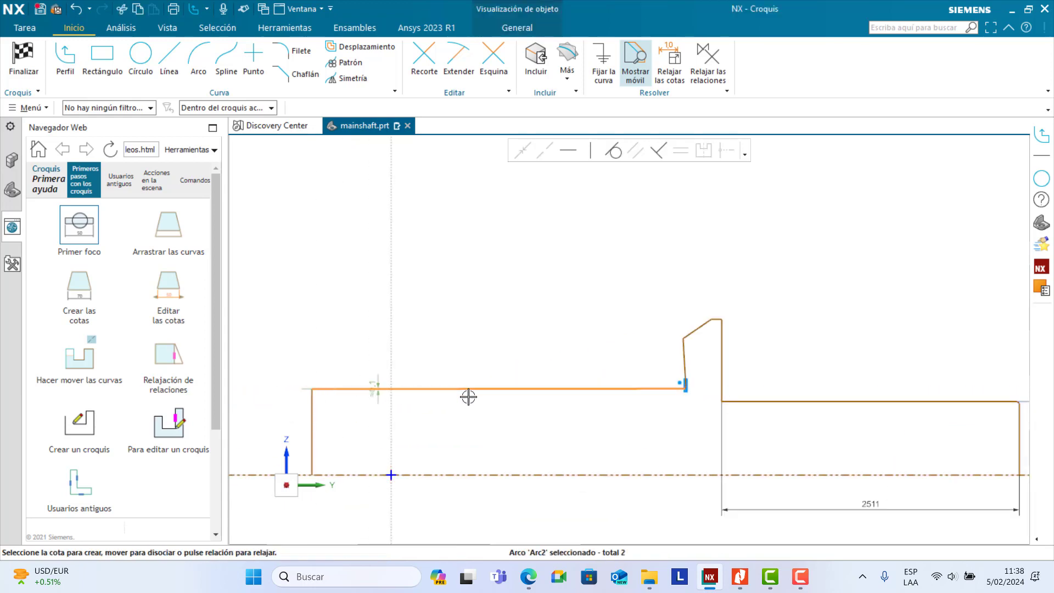
pyautogui.scroll(4, 692, 390)
pyautogui.scroll(3, 668, 386)
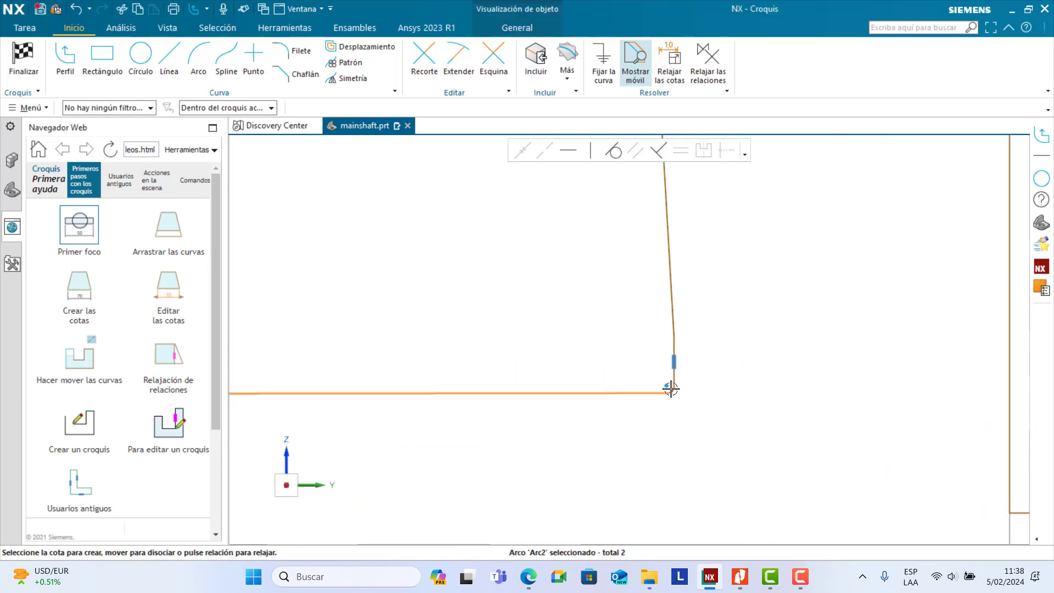
pyautogui.moveTo(666, 384)
pyautogui.mouseDown()
pyautogui.moveTo(479, 363)
pyautogui.moveTo(675, 386)
pyautogui.moveTo(526, 370)
pyautogui.moveTo(322, 377)
pyautogui.mouseUp()
# Step: Bring the taper's displaced starting corner back down to just above the lug-end cylinder, ahead of the shoulder
pyautogui.scroll(-5, 471, 413)
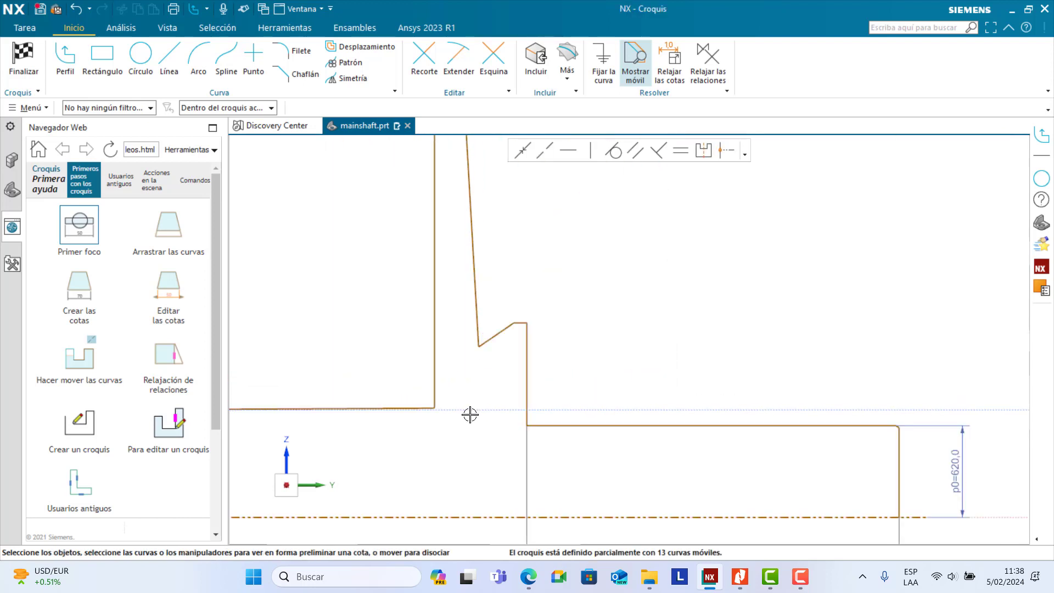
pyautogui.moveTo(463, 242); pyautogui.dragTo(432, 430)
pyautogui.scroll(5, 431, 430)
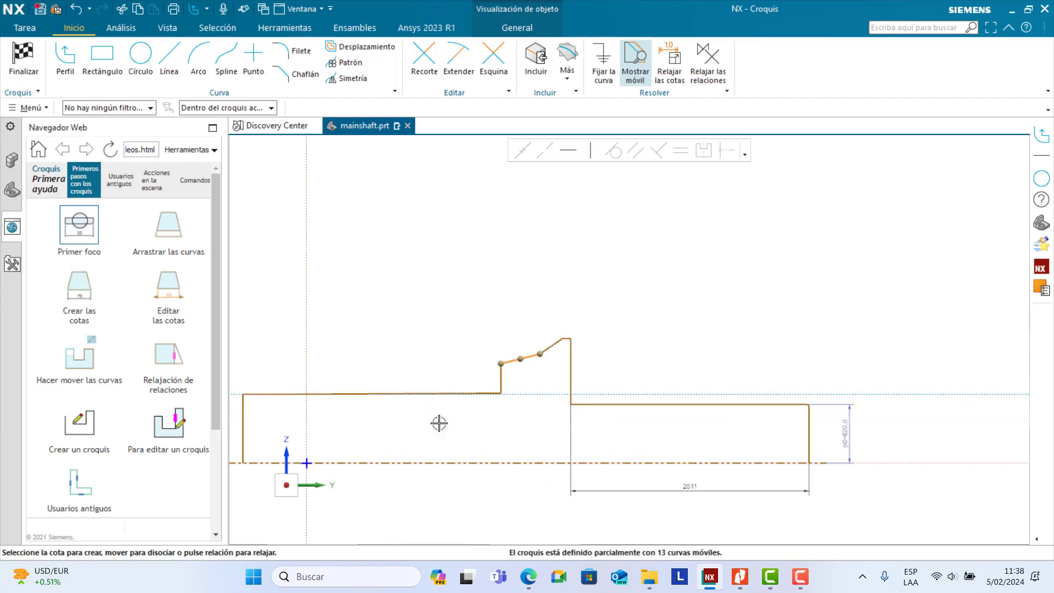
pyautogui.scroll(-3, 612, 331)
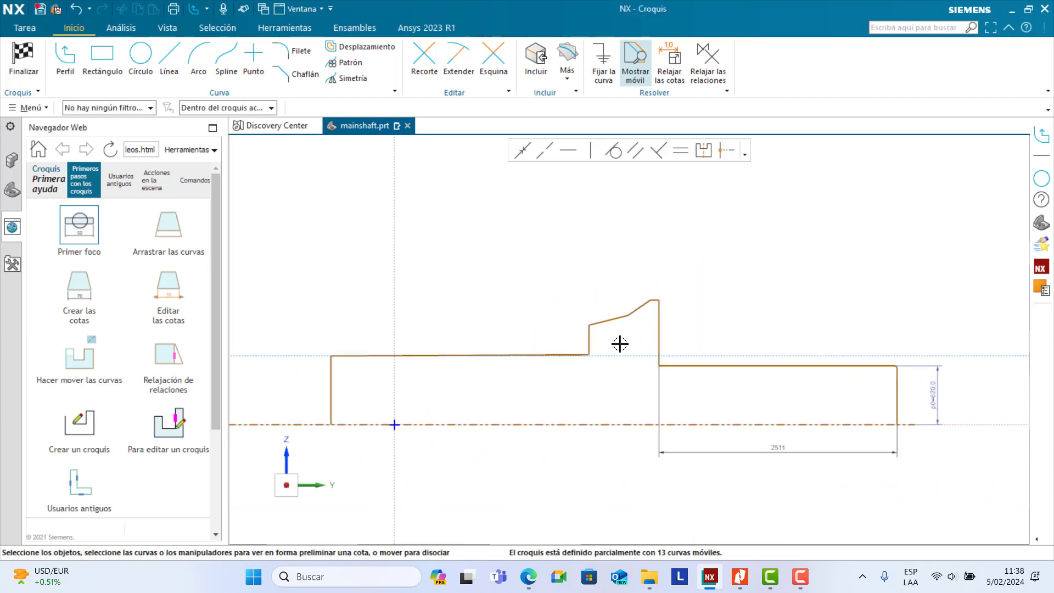
pyautogui.scroll(1, 607, 342)
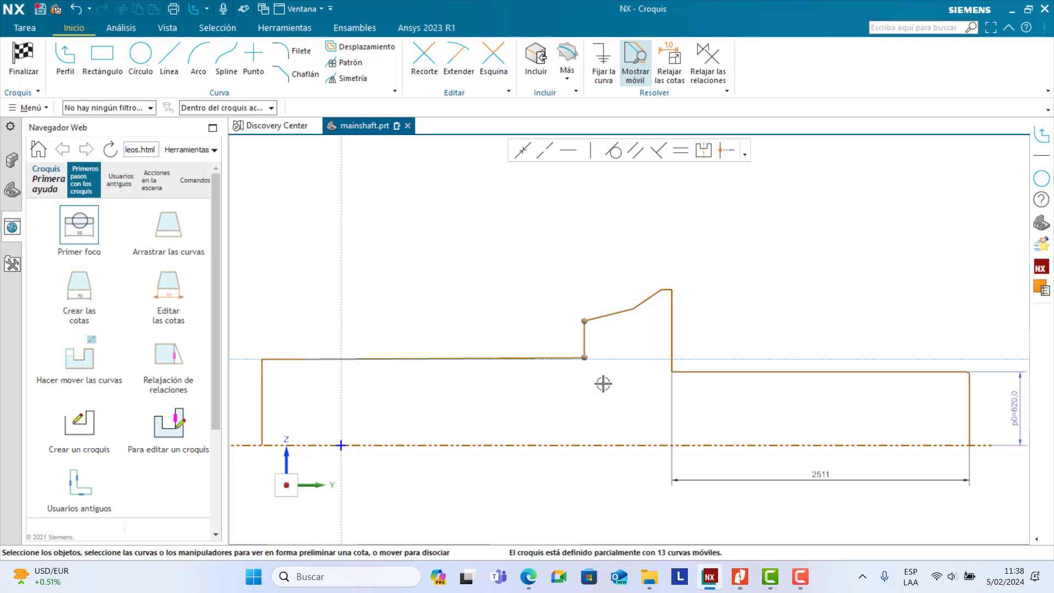
# Step: Delete the vertical step line below the taper and the stretched arc running along the lug-end cylinder
pyautogui.moveTo(618, 381); pyautogui.dragTo(526, 344)
pyautogui.click(584, 336)
pyautogui.press('Delete')
pyautogui.click(581, 358)
pyautogui.press('Delete')
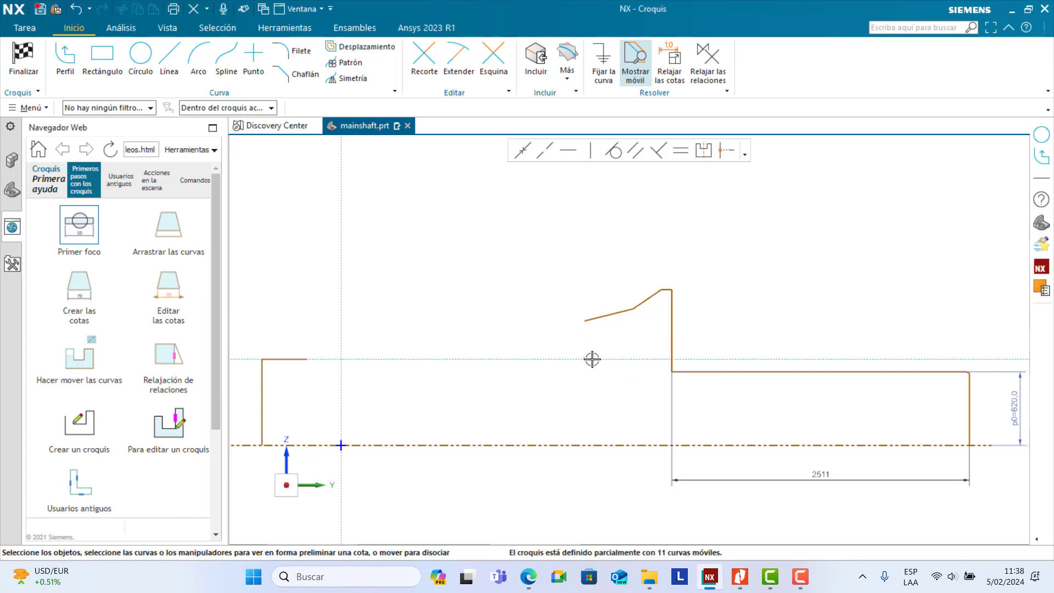
pyautogui.scroll(8, 593, 360)
pyautogui.press('Delete')
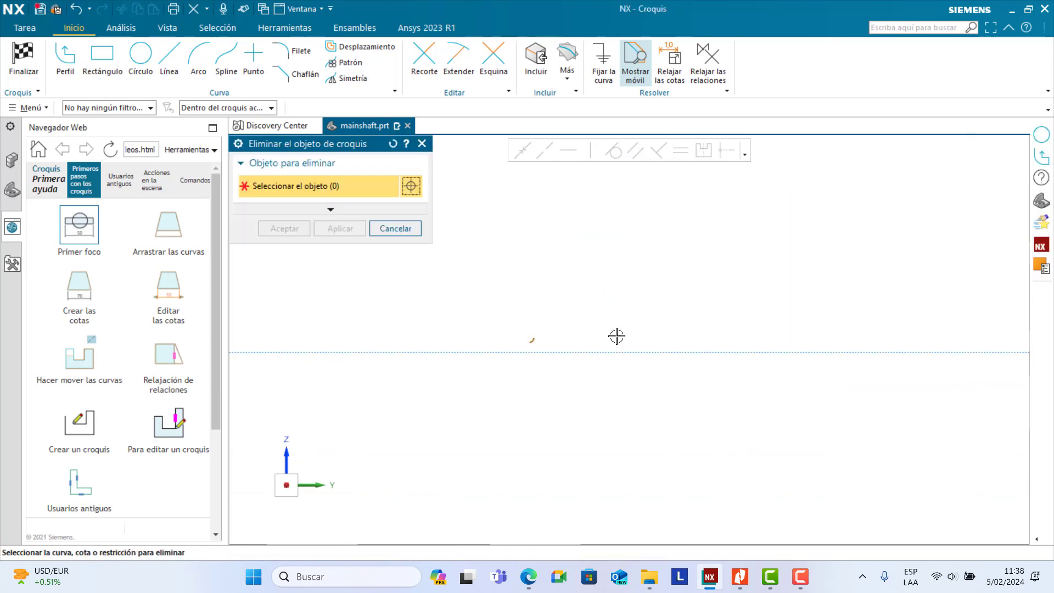
pyautogui.click(403, 229)
pyautogui.press('Delete')
pyautogui.click(396, 228)
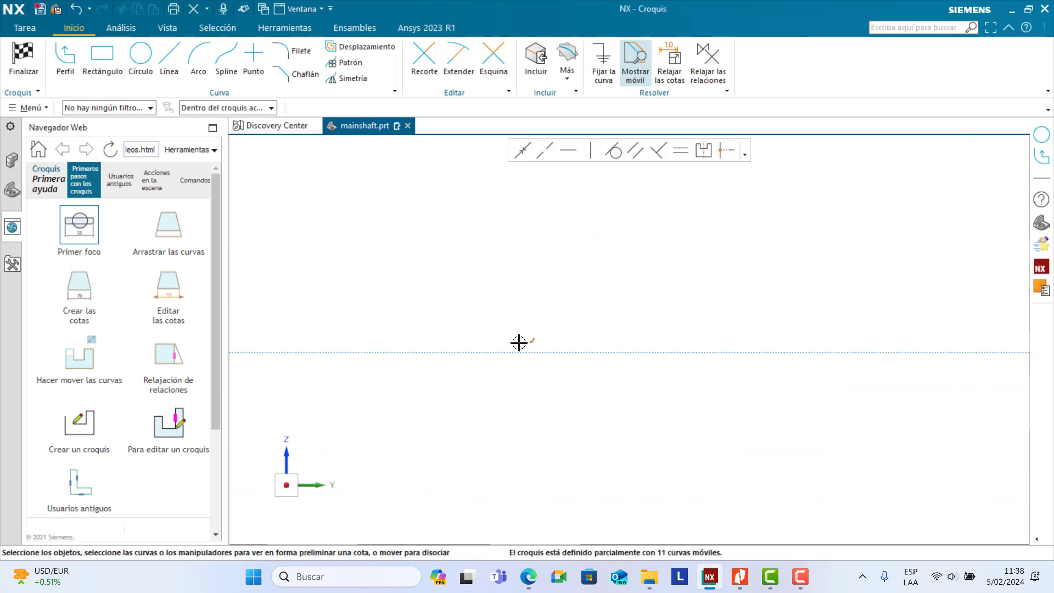
# Step: Delete the tiny leftover transition arc below the taper's starting corner
pyautogui.scroll(4, 519, 343)
pyautogui.click(539, 329)
pyautogui.press('Delete')
pyautogui.scroll(-7, 591, 381)
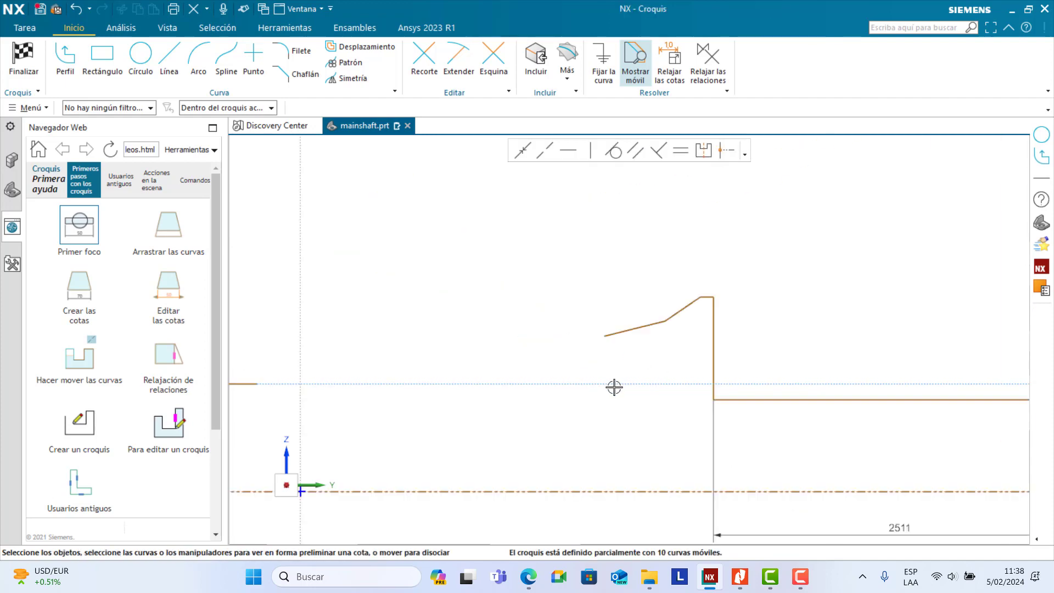
# Step: Extend the free end of the lug-end cylinder line past the origin, toward the start of the taper
pyautogui.scroll(-2, 614, 387)
pyautogui.scroll(2, 394, 394)
pyautogui.click(368, 378)
pyautogui.moveTo(381, 379); pyautogui.dragTo(516, 414)
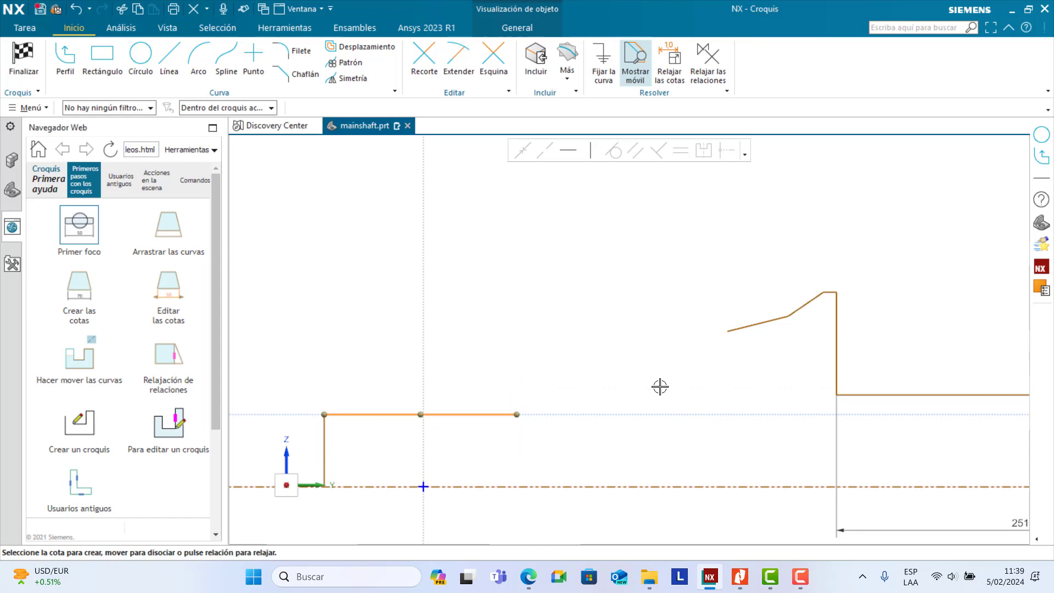
# Step: Move the taper's starting corner down near the end of the lug-end cylinder line, and shift the corner between both slopes toward the lug end
pyautogui.click(739, 330)
pyautogui.moveTo(767, 319); pyautogui.dragTo(581, 378)
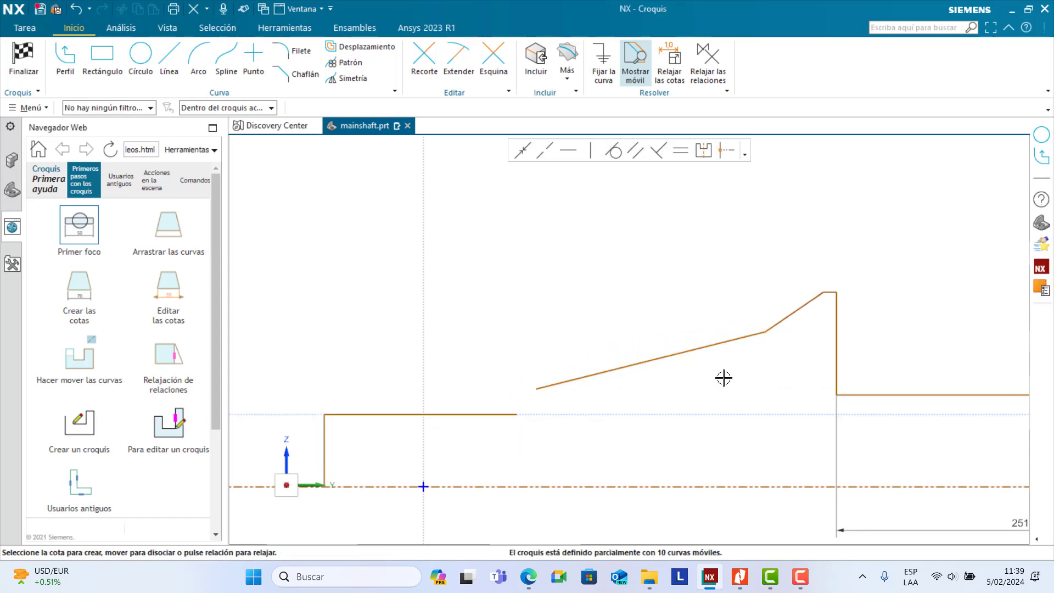
pyautogui.moveTo(770, 327); pyautogui.dragTo(666, 362)
pyautogui.scroll(-2, 723, 378)
pyautogui.scroll(5, 588, 409)
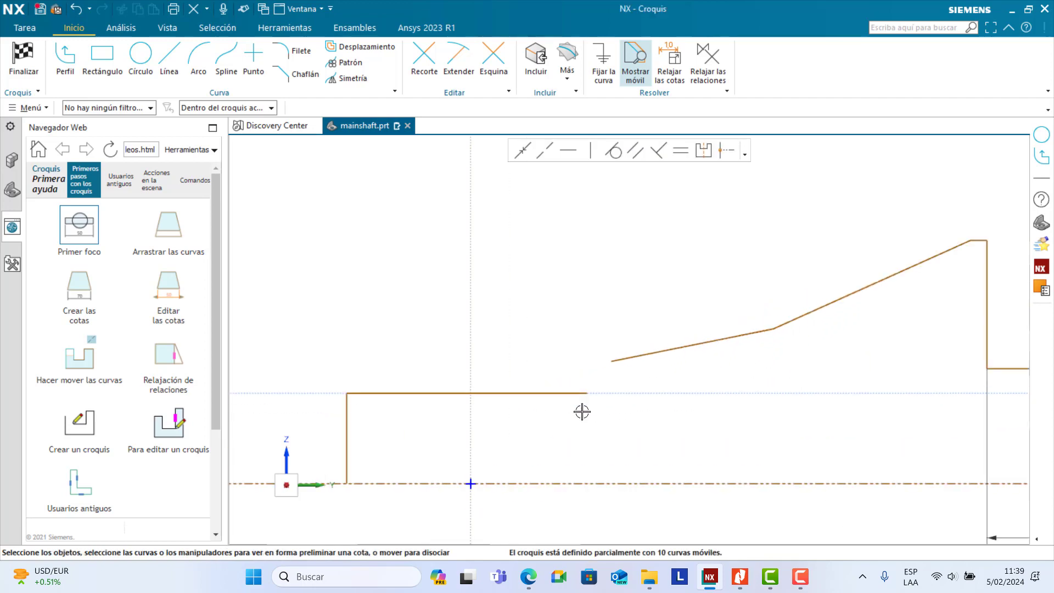
# Step: Move the vertical lug-end face line so that it lies on the sketch origin
pyautogui.scroll(-8, 663, 400)
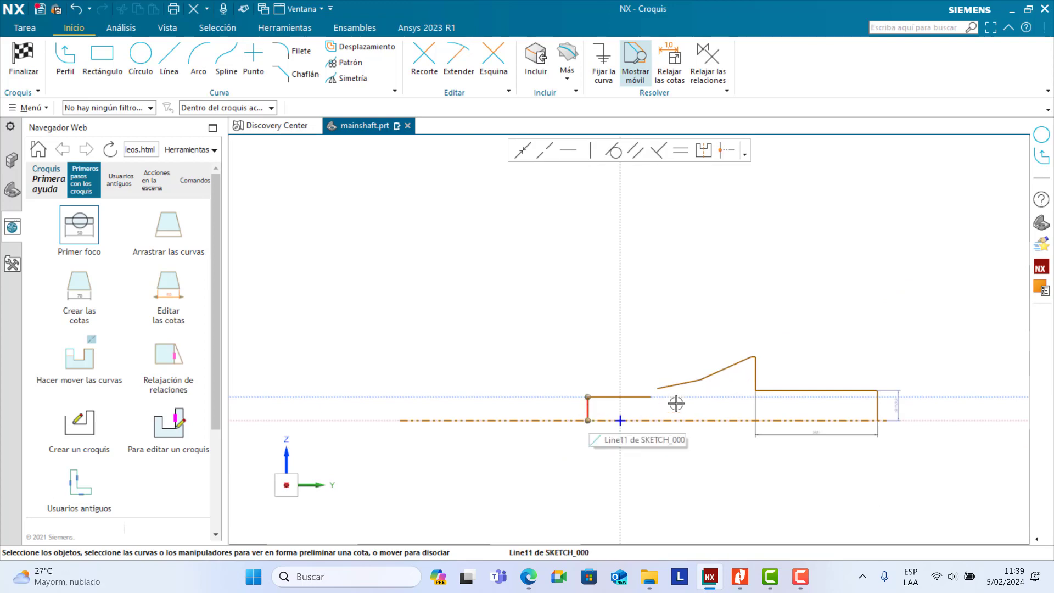
pyautogui.scroll(8, 593, 414)
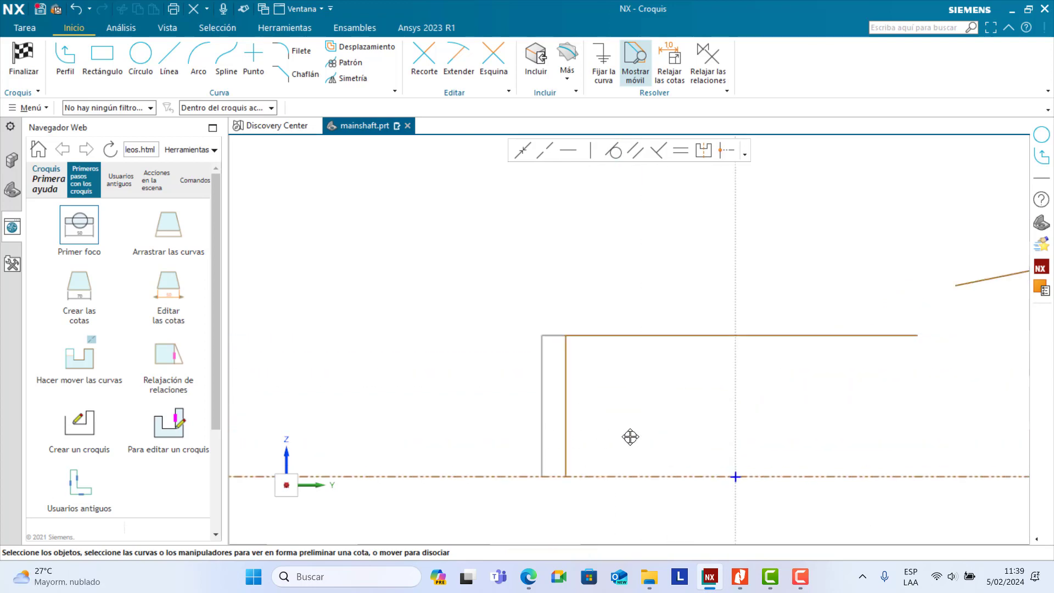
pyautogui.moveTo(630, 437); pyautogui.dragTo(736, 448)
pyautogui.scroll(-7, 806, 401)
pyautogui.scroll(-1, 938, 368)
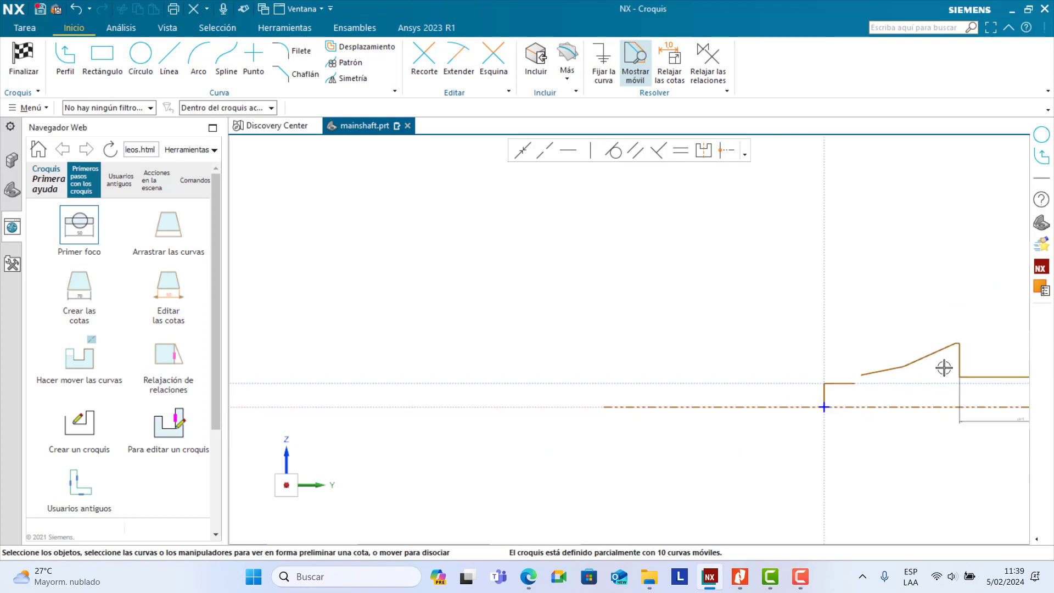
# Step: Switch to the PDF manufacturing drawing and check the width of the flat rim at the taper's large end
pyautogui.scroll(6, 1006, 367)
pyautogui.click(740, 576)
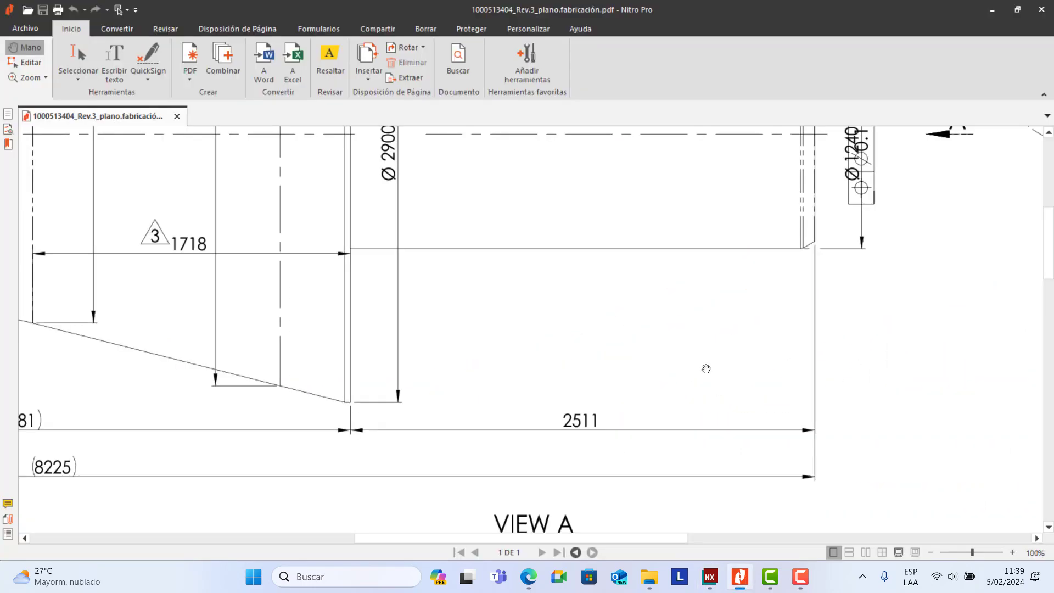
pyautogui.scroll(5, 473, 376)
pyautogui.hscroll(-3, 454, 205)
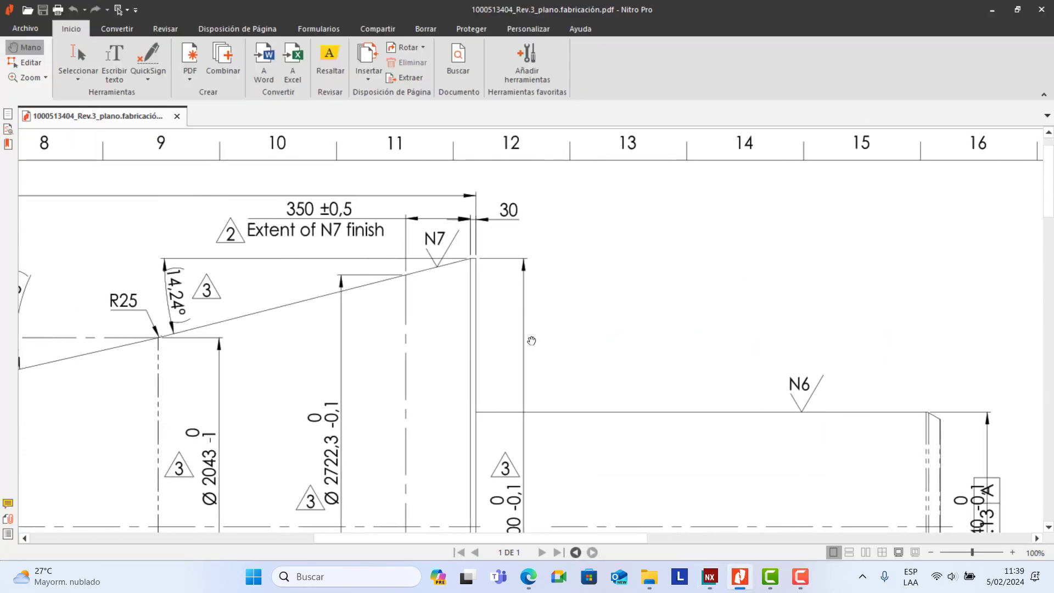
pyautogui.scroll(-3, 531, 341)
pyautogui.scroll(3, 521, 412)
# Step: Return to the NX sketch and dimension the short horizontal rim line above the shoulder at 30 mm
pyautogui.hotkey('alt', 'Tab')
pyautogui.scroll(6, 803, 270)
pyautogui.click(795, 272)
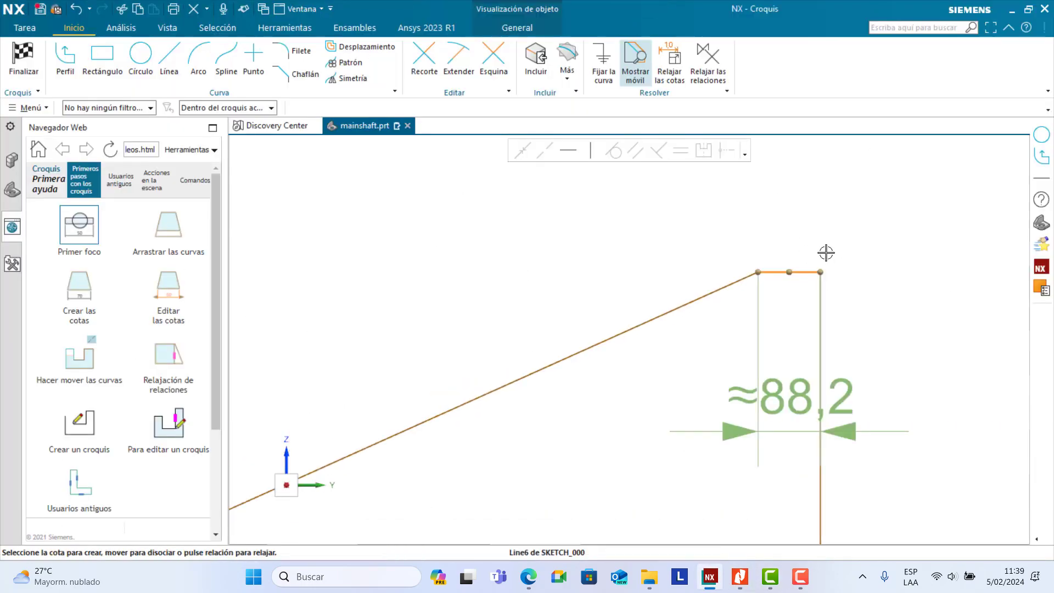
pyautogui.moveTo(790, 403); pyautogui.dragTo(789, 179)
pyautogui.click(789, 179)
pyautogui.scroll(-3, 812, 192)
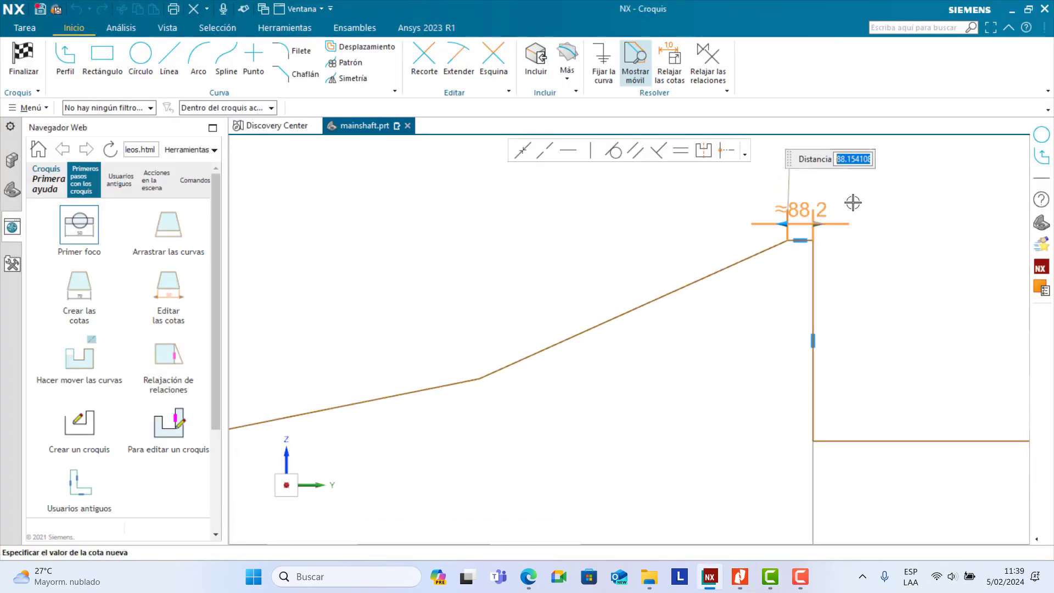
pyautogui.press('Return')
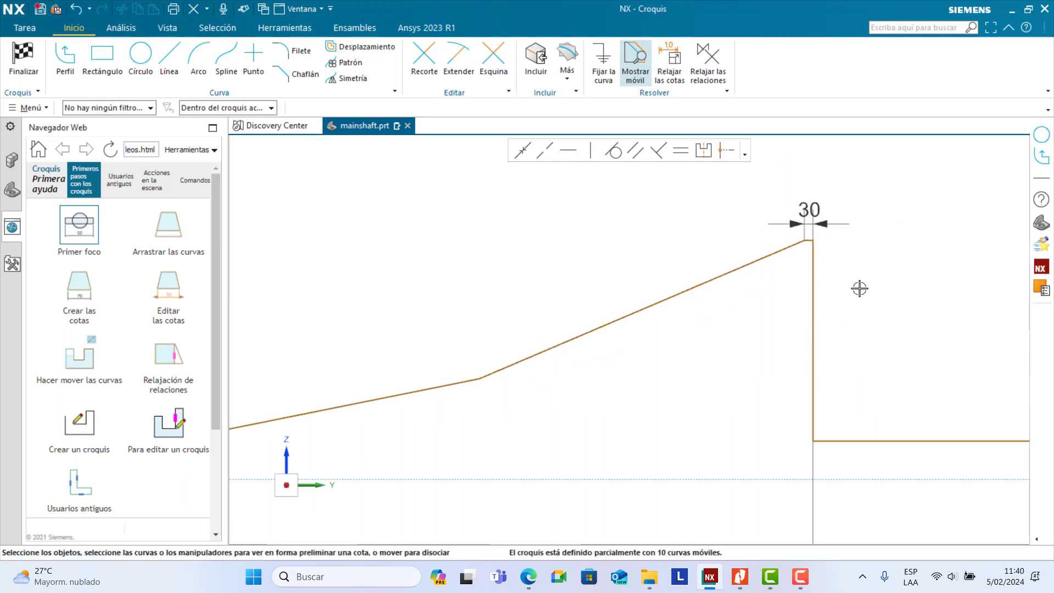
# Step: Dimension the rim's height above the centre line as 2900/2
pyautogui.scroll(1, 825, 250)
pyautogui.scroll(-4, 801, 236)
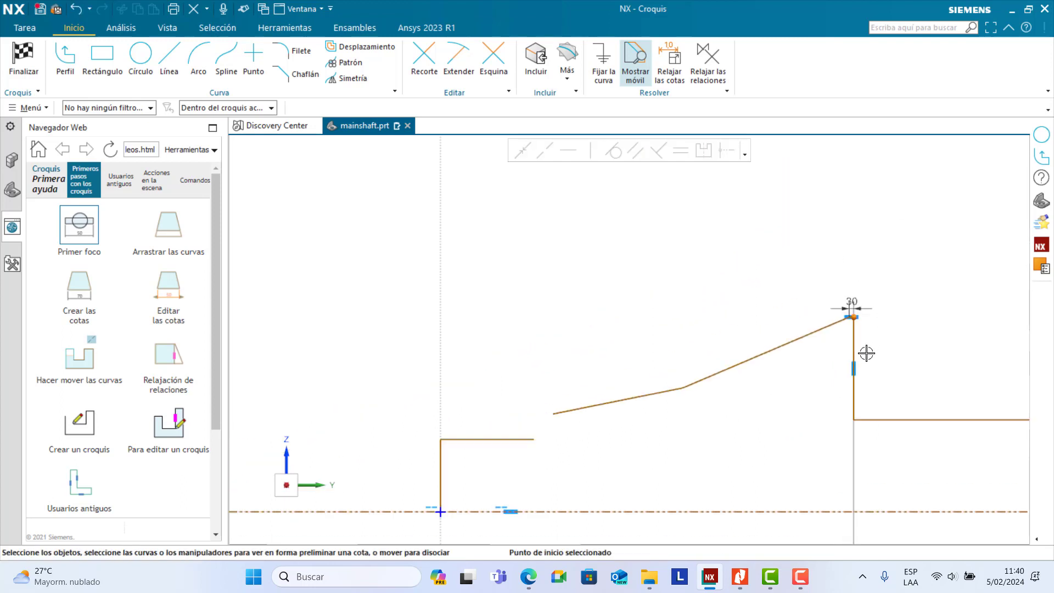
pyautogui.click(910, 479)
pyautogui.moveTo(870, 391); pyautogui.dragTo(901, 385)
pyautogui.click(906, 371)
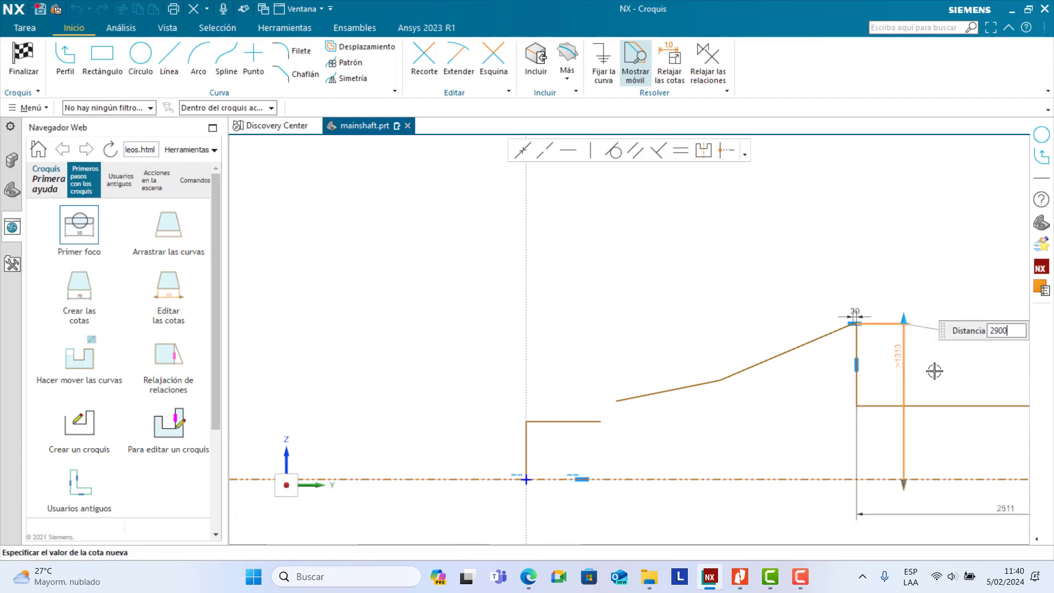
pyautogui.press('Return')
pyautogui.click(421, 316)
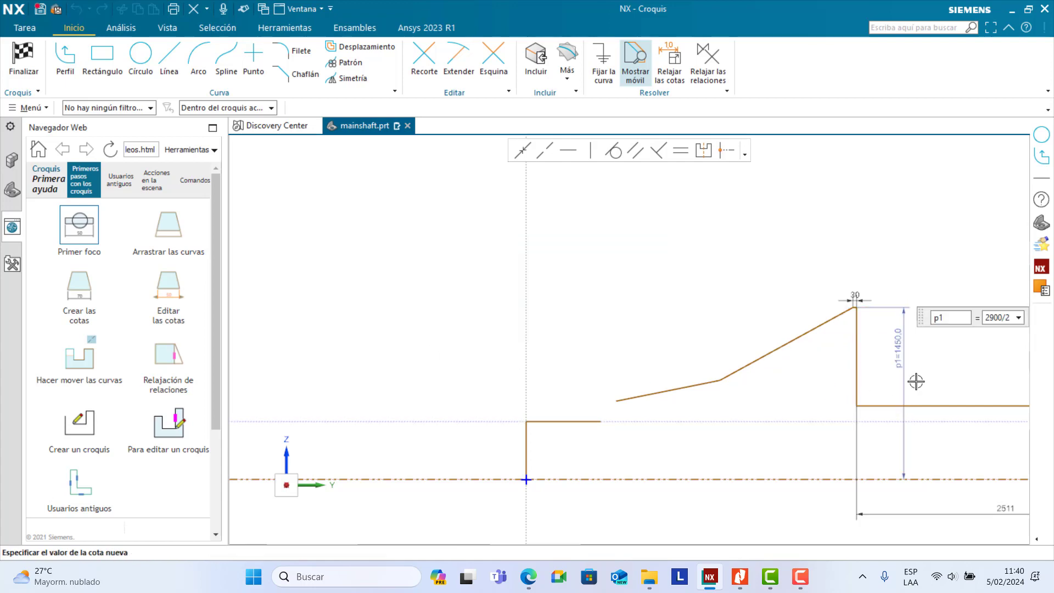
# Step: Switch to the PDF drawing and examine the angle, diameters and length given for the taper section next to the rim
pyautogui.scroll(-2, 1000, 364)
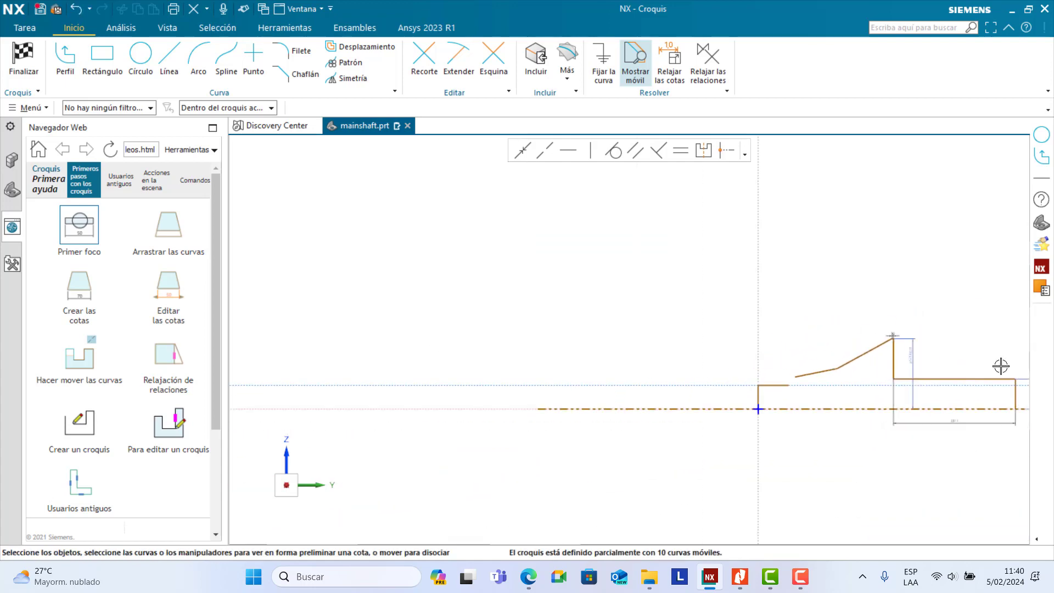
pyautogui.scroll(2, 1004, 365)
pyautogui.scroll(3, 724, 302)
pyautogui.scroll(2, 672, 328)
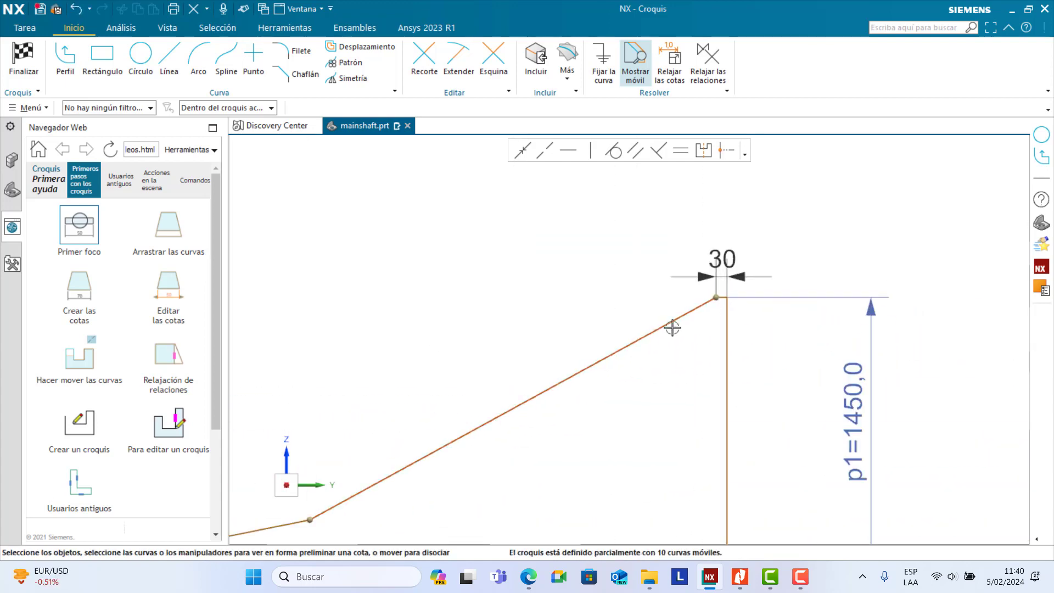
pyautogui.click(738, 583)
pyautogui.moveTo(421, 313); pyautogui.dragTo(621, 330)
pyautogui.scroll(-2, 633, 307)
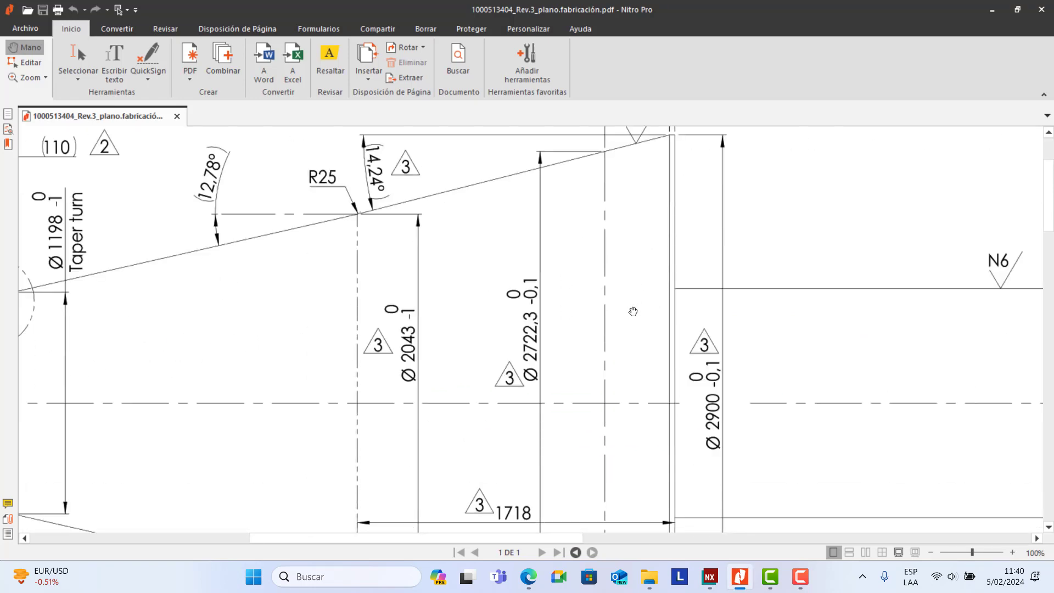
pyautogui.scroll(-3, 631, 319)
pyautogui.scroll(4, 628, 327)
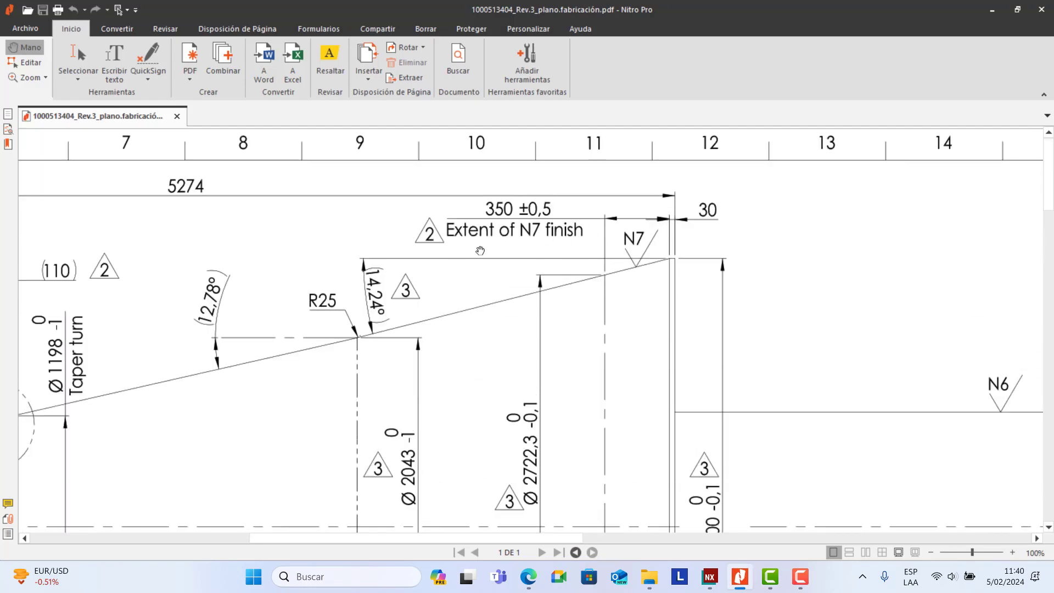
pyautogui.keyDown('ctrl'); pyautogui.scroll(2, 625, 237); pyautogui.keyUp('ctrl')
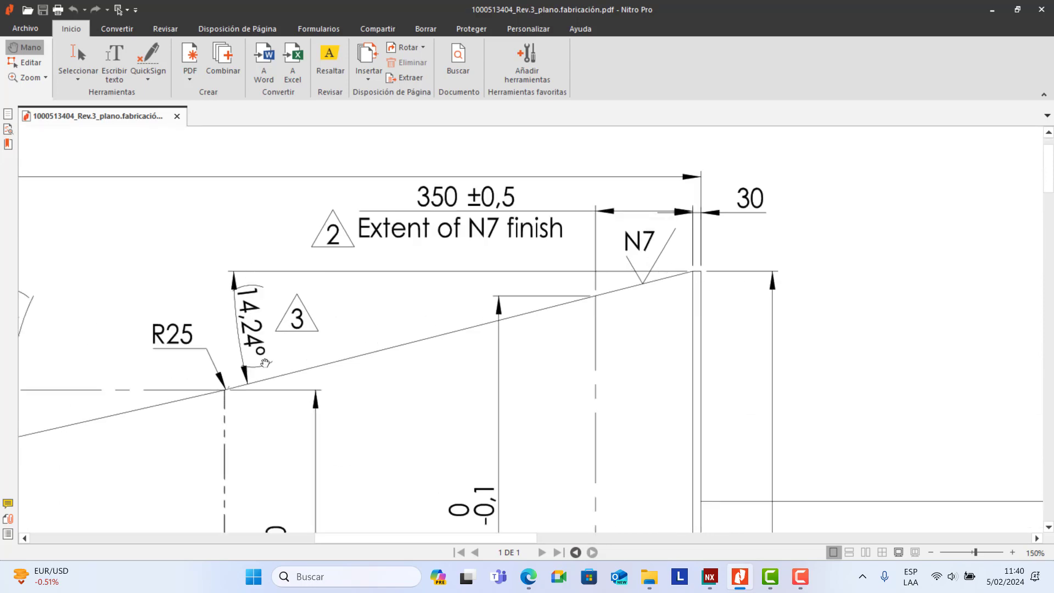
pyautogui.scroll(-6, 606, 348)
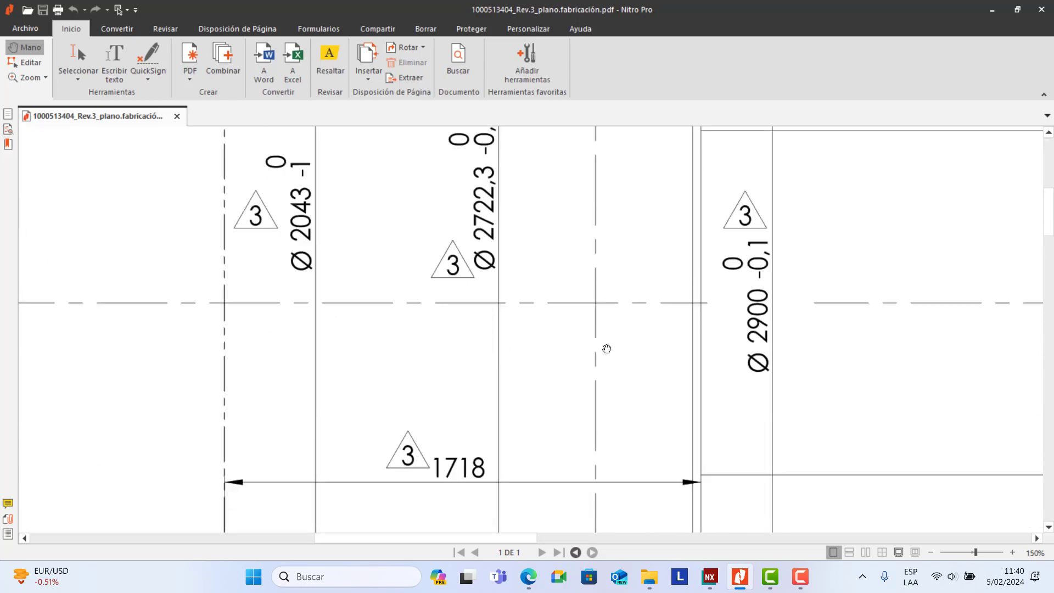
pyautogui.scroll(4, 606, 348)
pyautogui.scroll(3, 606, 349)
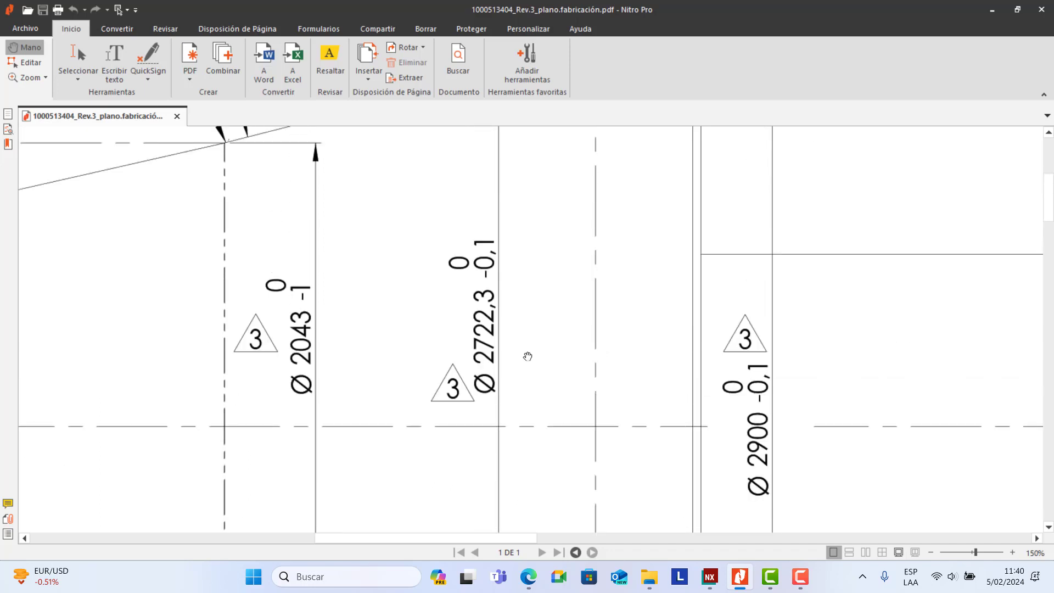
pyautogui.scroll(9, 486, 358)
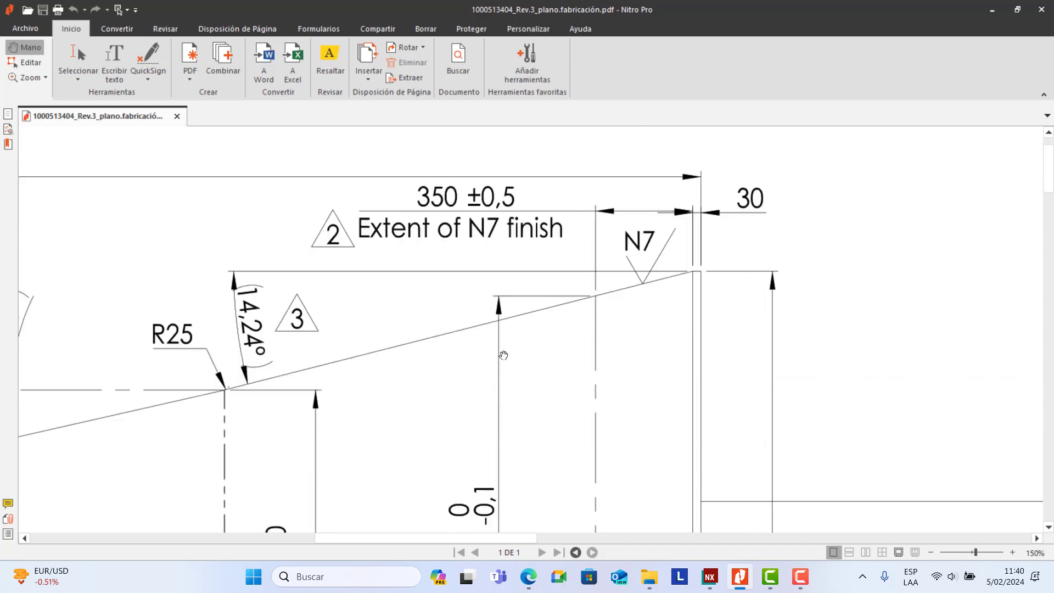
# Step: Examine the R25 transition between the two taper slopes in the drawing, with their angles and diameters
pyautogui.keyDown('ctrl'); pyautogui.scroll(-3, 503, 355); pyautogui.keyUp('ctrl')
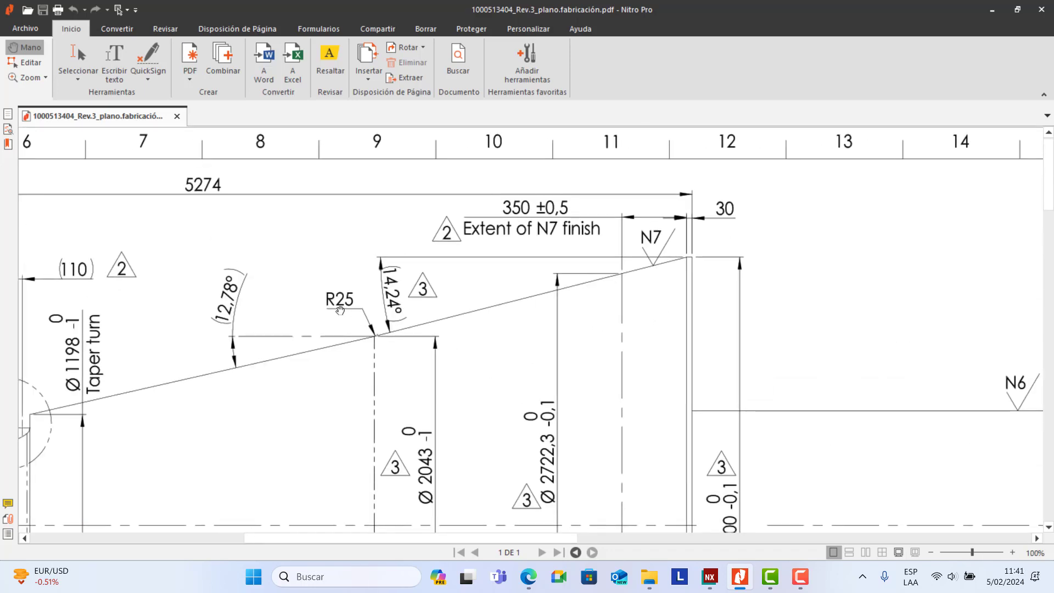
pyautogui.keyDown('ctrl'); pyautogui.scroll(10, 339, 310); pyautogui.keyUp('ctrl')
pyautogui.keyDown('ctrl'); pyautogui.scroll(-8, 474, 270); pyautogui.keyUp('ctrl')
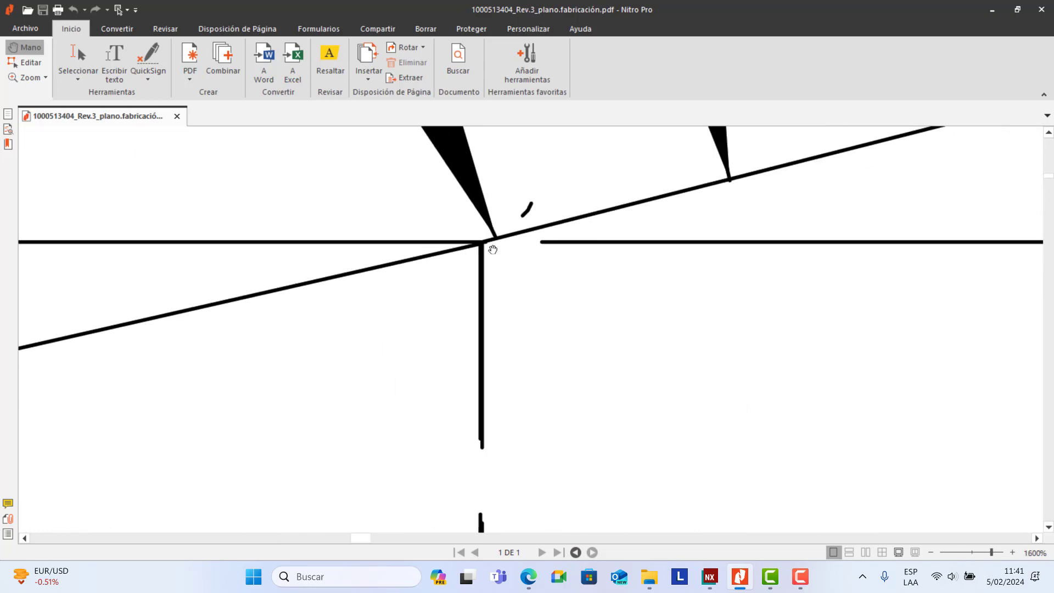
pyautogui.moveTo(509, 274); pyautogui.dragTo(451, 371)
pyautogui.keyDown('ctrl'); pyautogui.scroll(3, 441, 334); pyautogui.keyUp('ctrl')
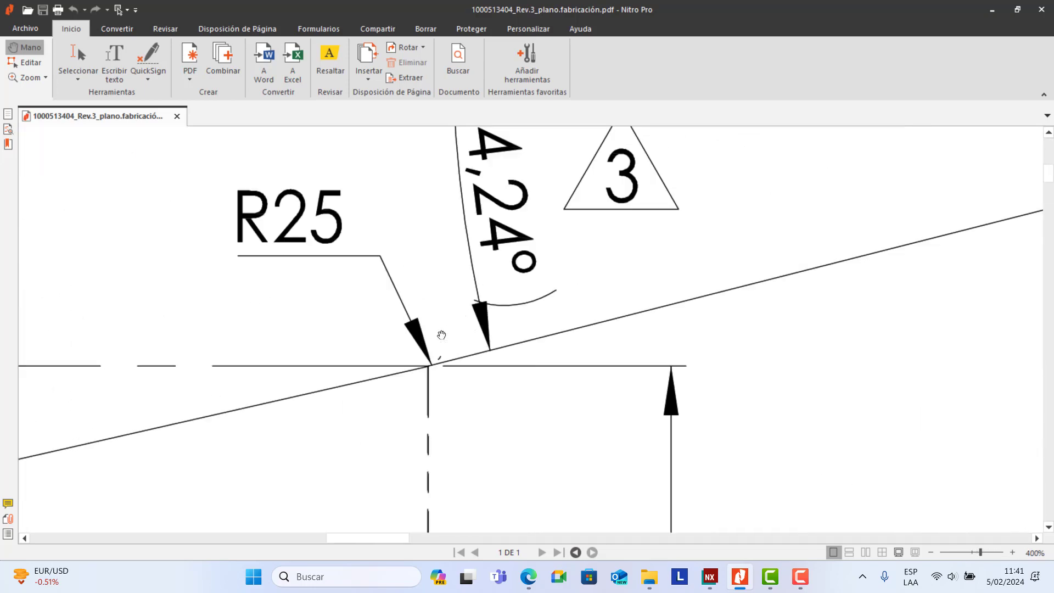
pyautogui.keyDown('ctrl'); pyautogui.scroll(-2, 441, 335); pyautogui.keyUp('ctrl')
pyautogui.keyDown('ctrl'); pyautogui.scroll(-1, 441, 335); pyautogui.keyUp('ctrl')
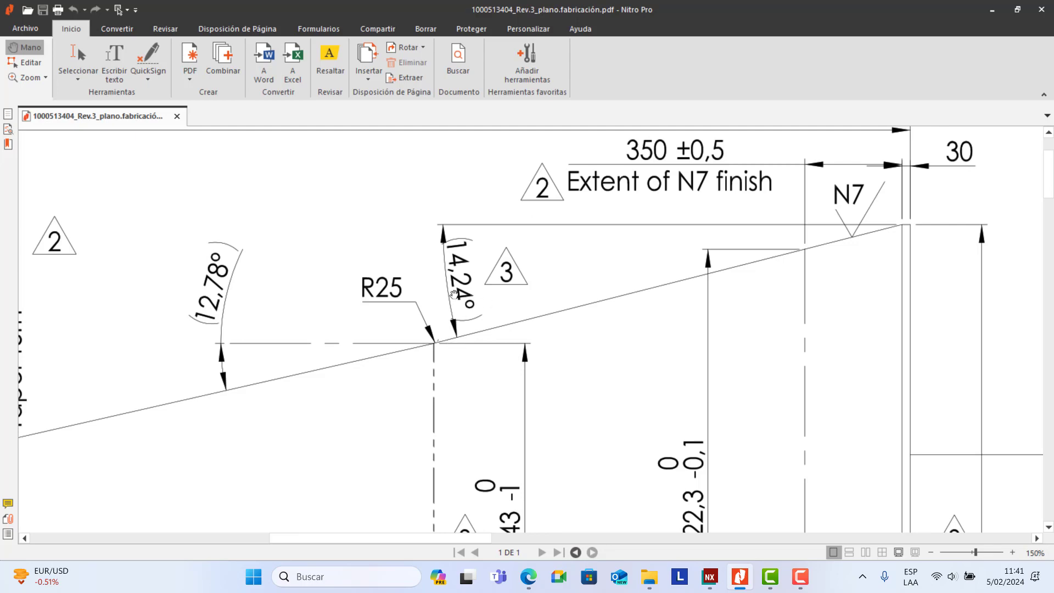
pyautogui.moveTo(802, 301); pyautogui.dragTo(684, 303)
pyautogui.scroll(-5, 687, 322)
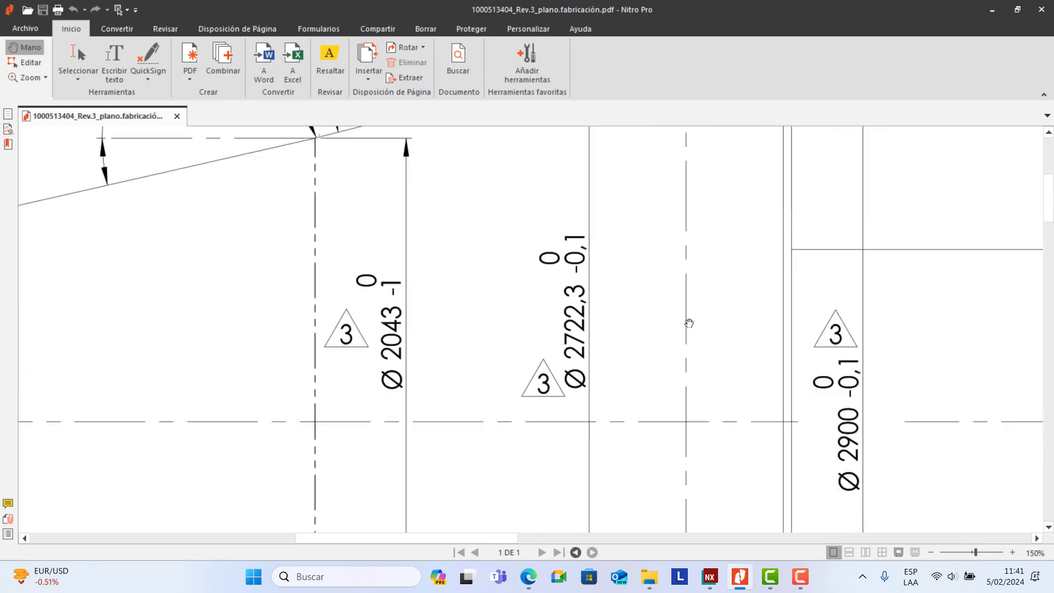
pyautogui.scroll(5, 688, 330)
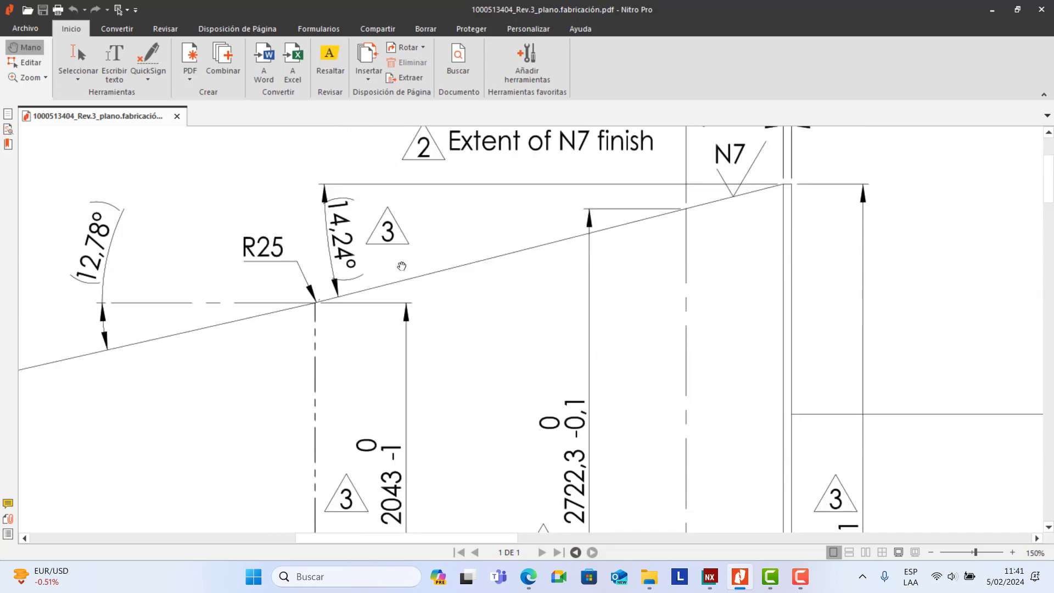
# Step: Return to the NX sketch and place an angular dimension between the short horizontal rim line and the upper taper line
pyautogui.hotkey('alt', 'Tab')
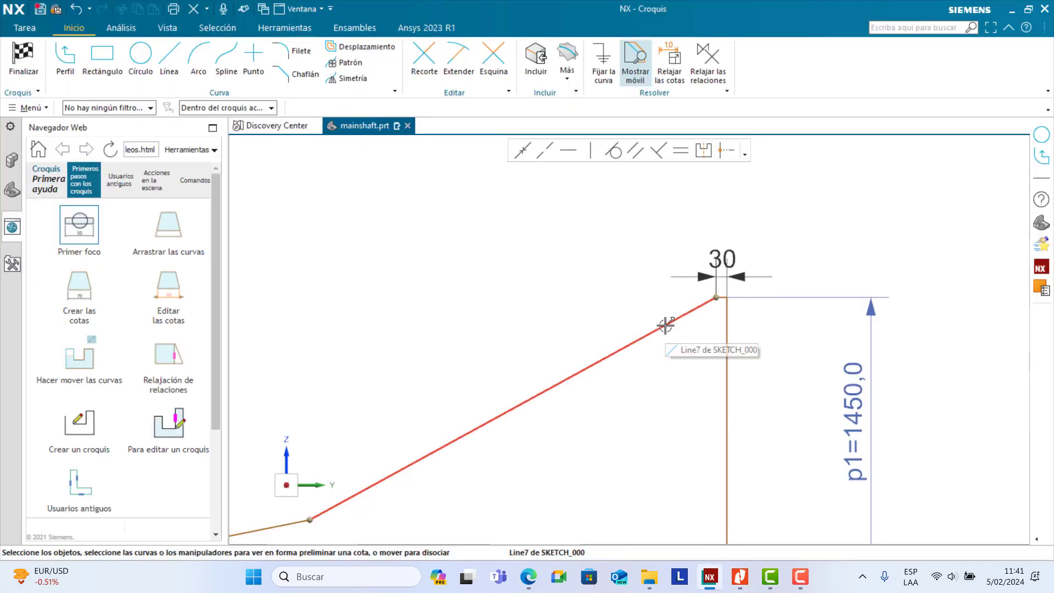
pyautogui.click(640, 339)
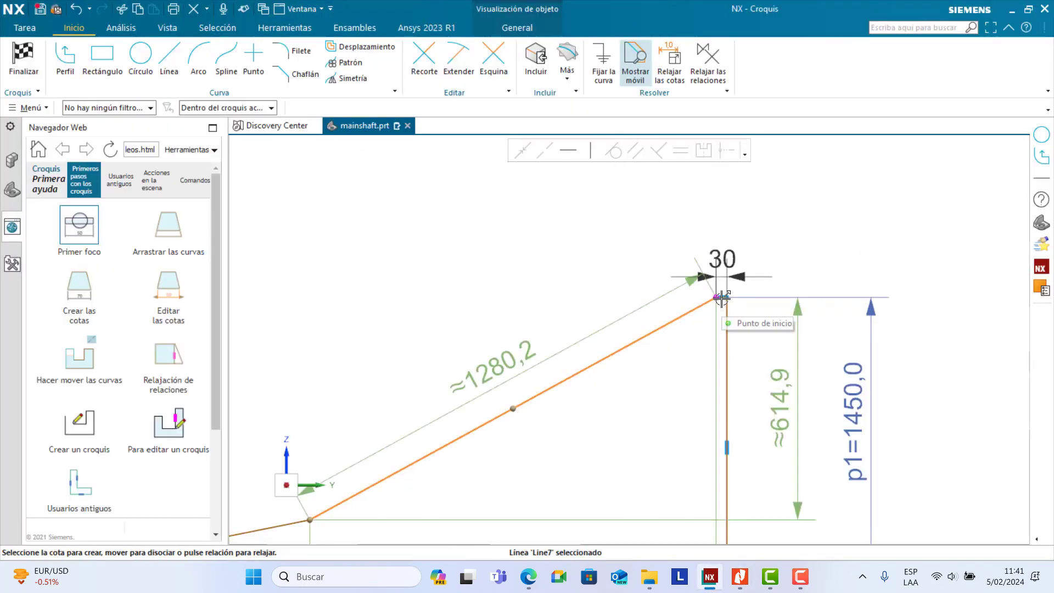
pyautogui.click(721, 297)
pyautogui.scroll(3, 708, 326)
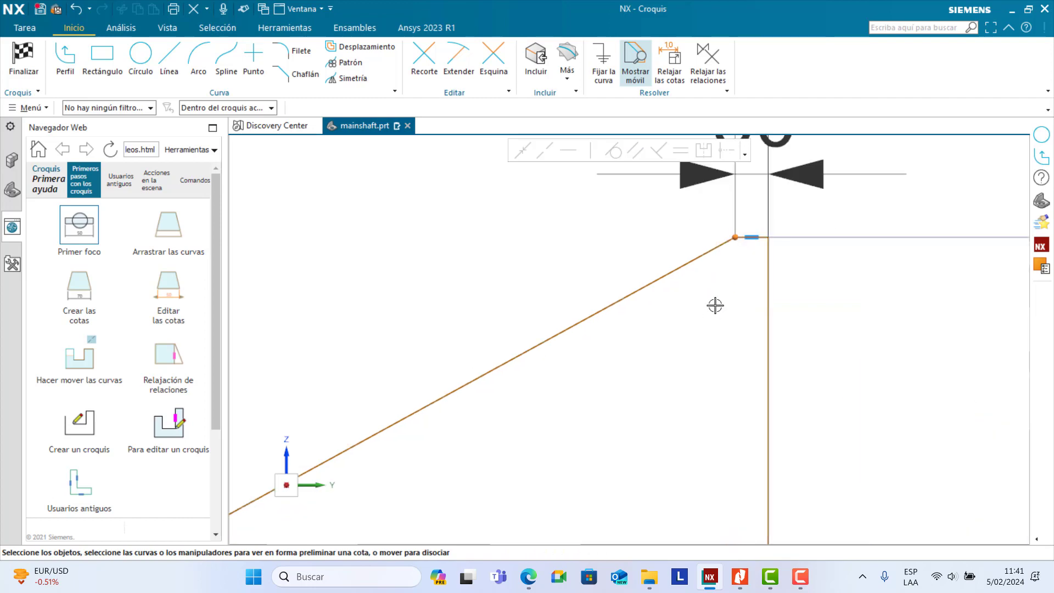
pyautogui.click(749, 237)
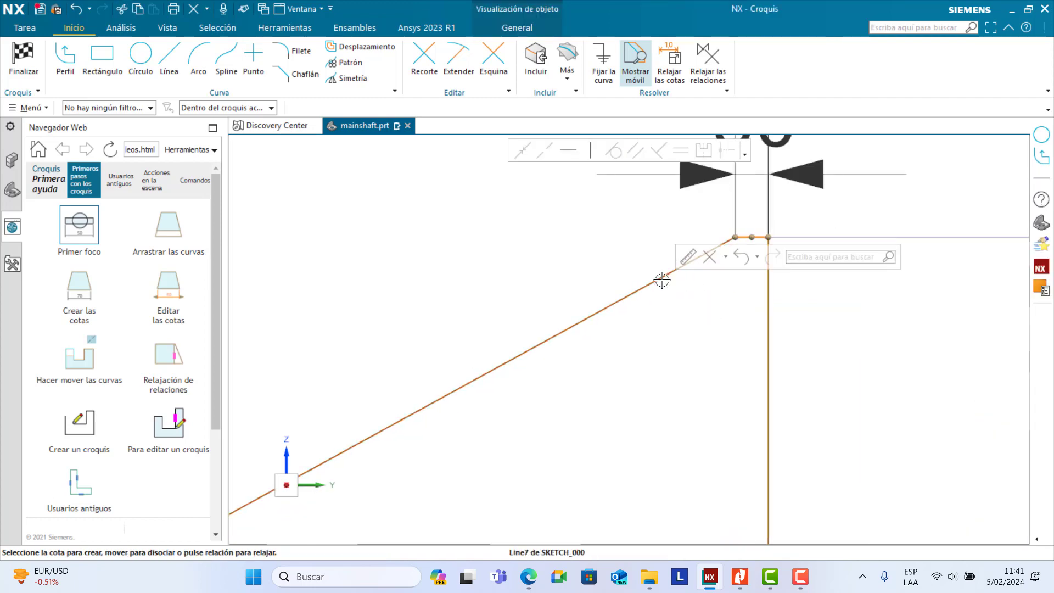
pyautogui.click(651, 284)
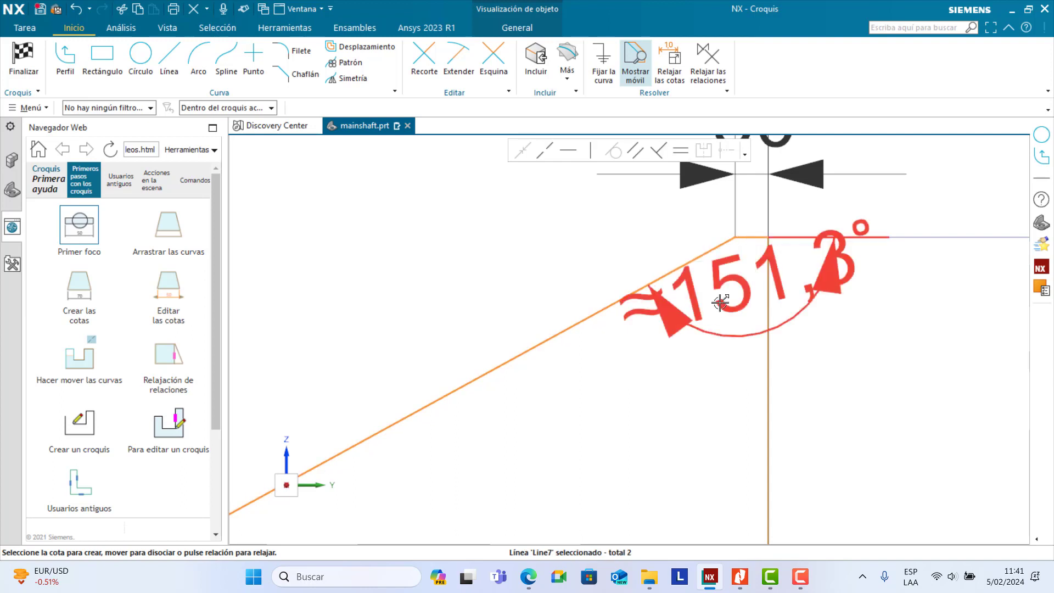
pyautogui.click(475, 314)
pyautogui.scroll(-4, 475, 314)
pyautogui.scroll(-3, 475, 314)
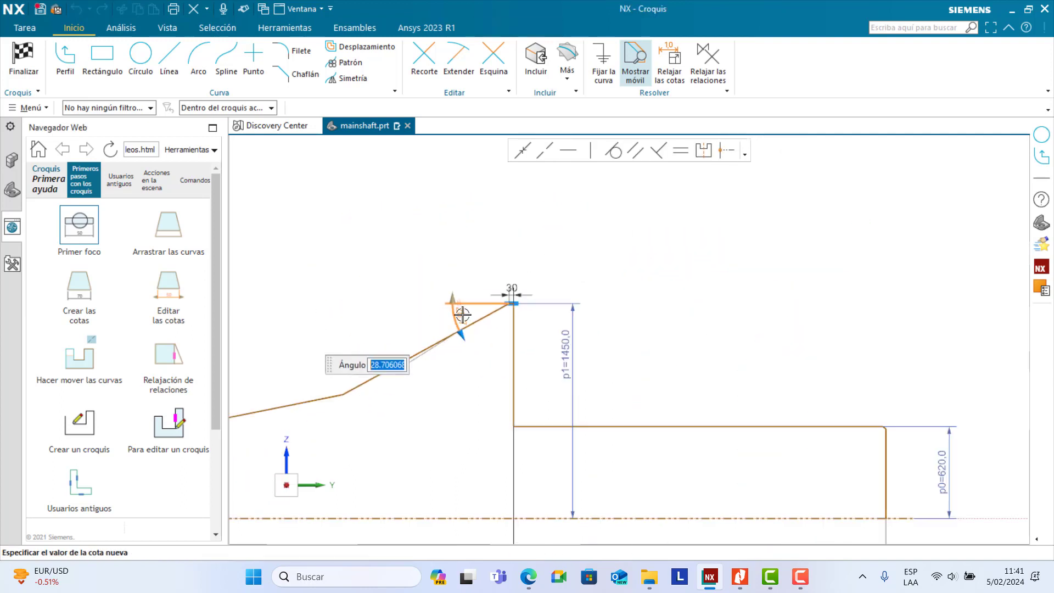
pyautogui.press('Return')
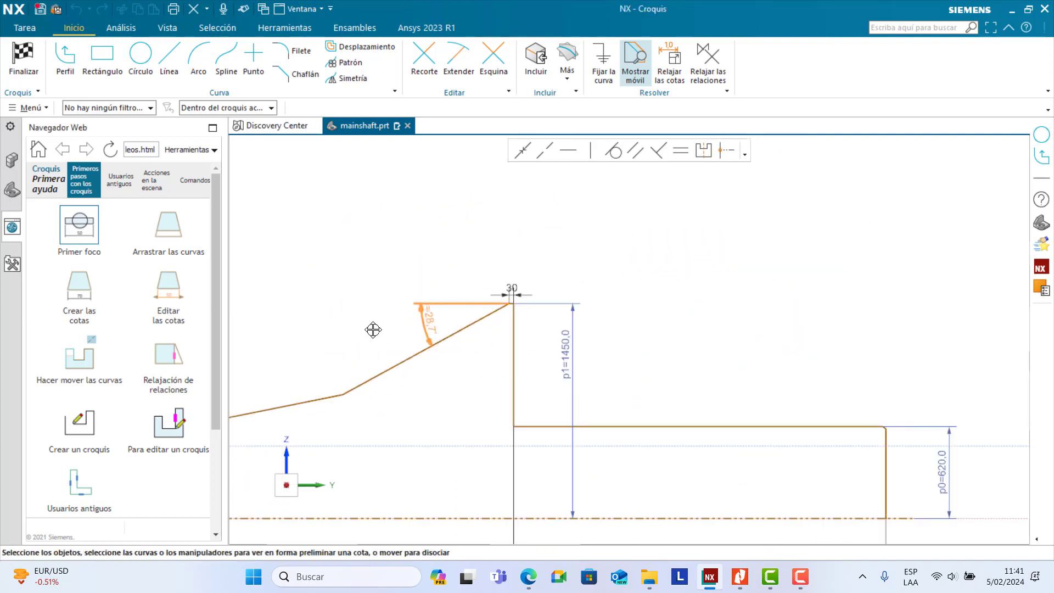
# Step: Move the taper's angular dimension outward along the slope and set the angle to 14.24°
pyautogui.doubleClick(380, 337)
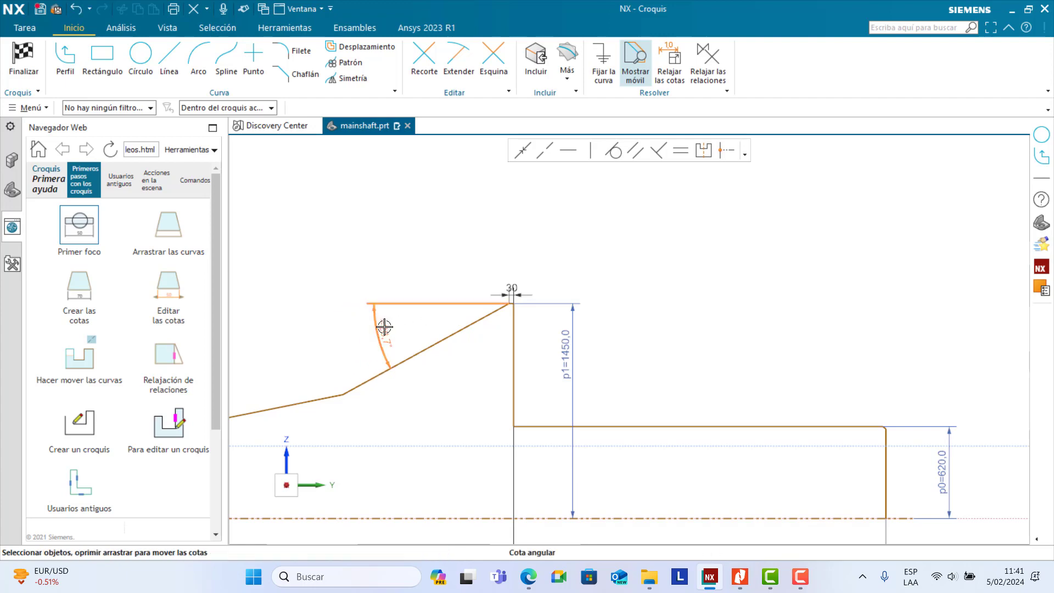
pyautogui.write('14.2')
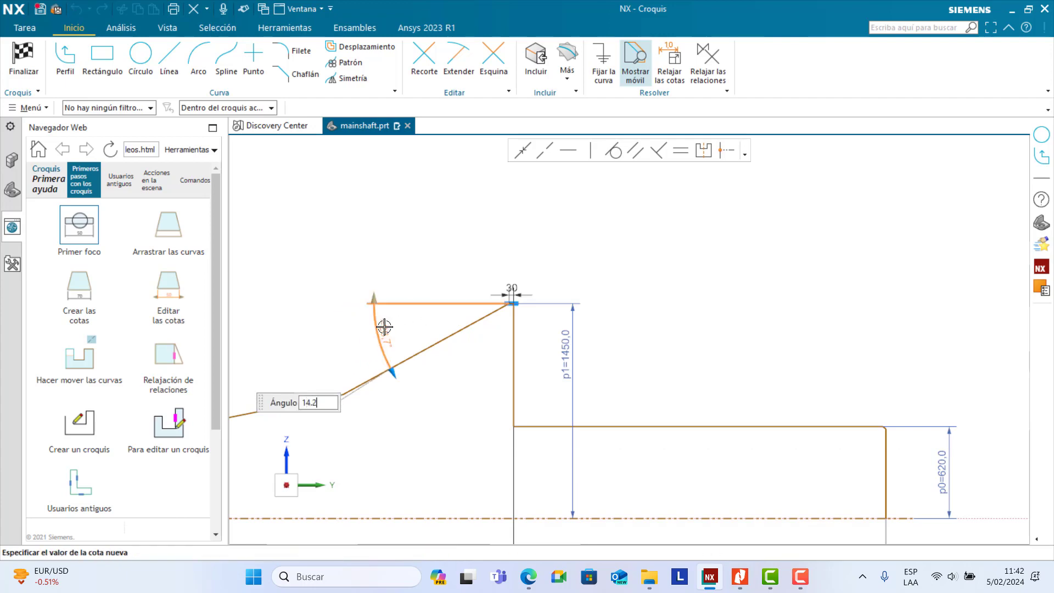
pyautogui.write('4')
pyautogui.press('Return')
# Step: Delete the second sloped line that crosses the centre line beneath the upper taper line
pyautogui.scroll(-8, 419, 391)
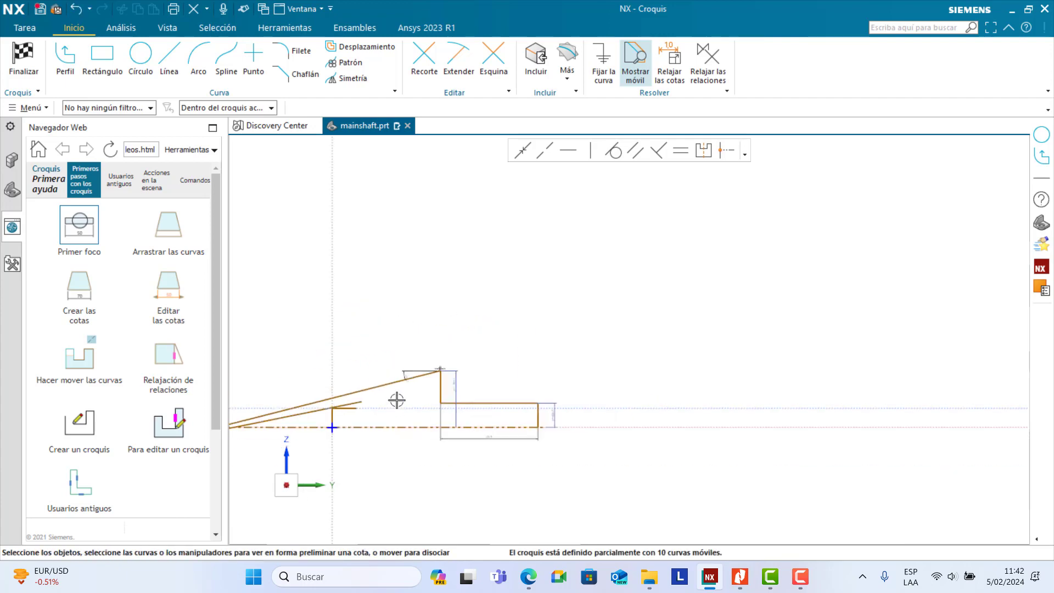
pyautogui.scroll(4, 258, 446)
pyautogui.scroll(4, 276, 422)
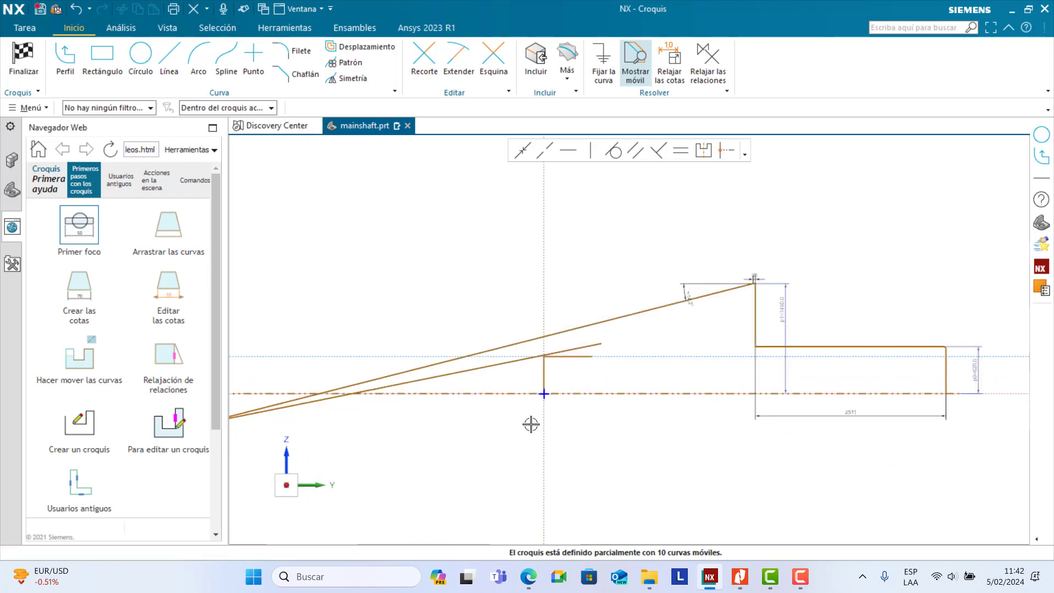
pyautogui.click(587, 346)
pyautogui.press('Delete')
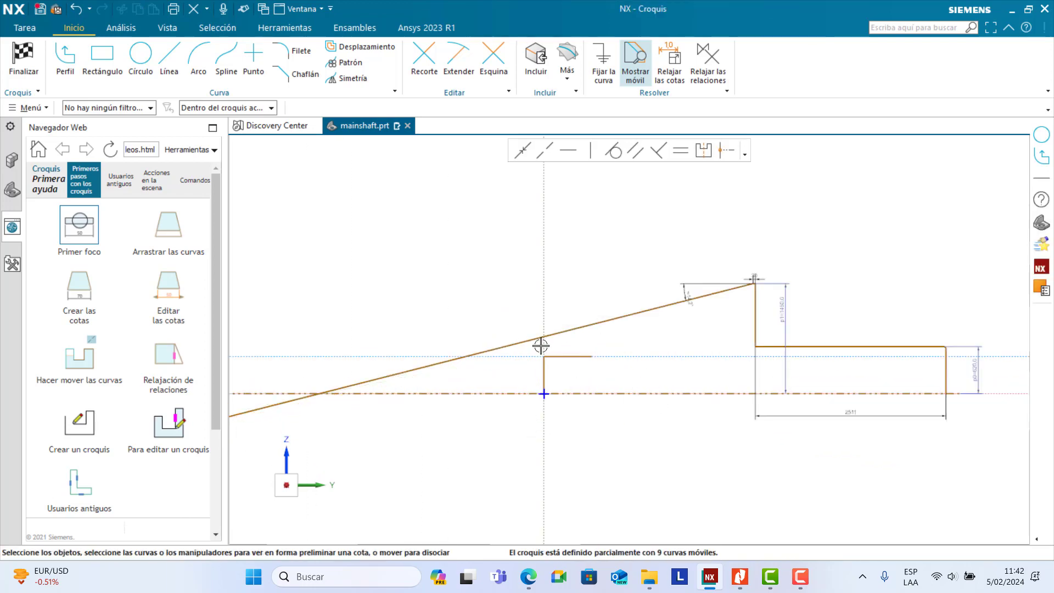
# Step: Pull the free end of the upper taper line back toward the rim, so it ends well above the centre line
pyautogui.click(479, 353)
pyautogui.scroll(-4, 487, 470)
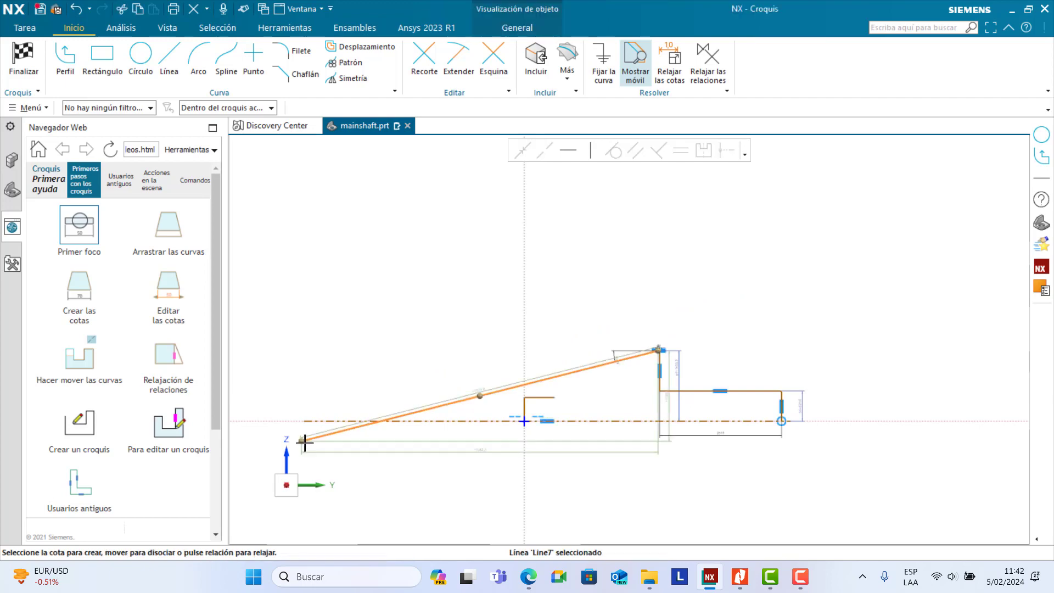
pyautogui.moveTo(406, 418)
pyautogui.mouseDown()
pyautogui.moveTo(574, 377)
pyautogui.moveTo(551, 378)
pyautogui.mouseUp()
pyautogui.scroll(5, 606, 383)
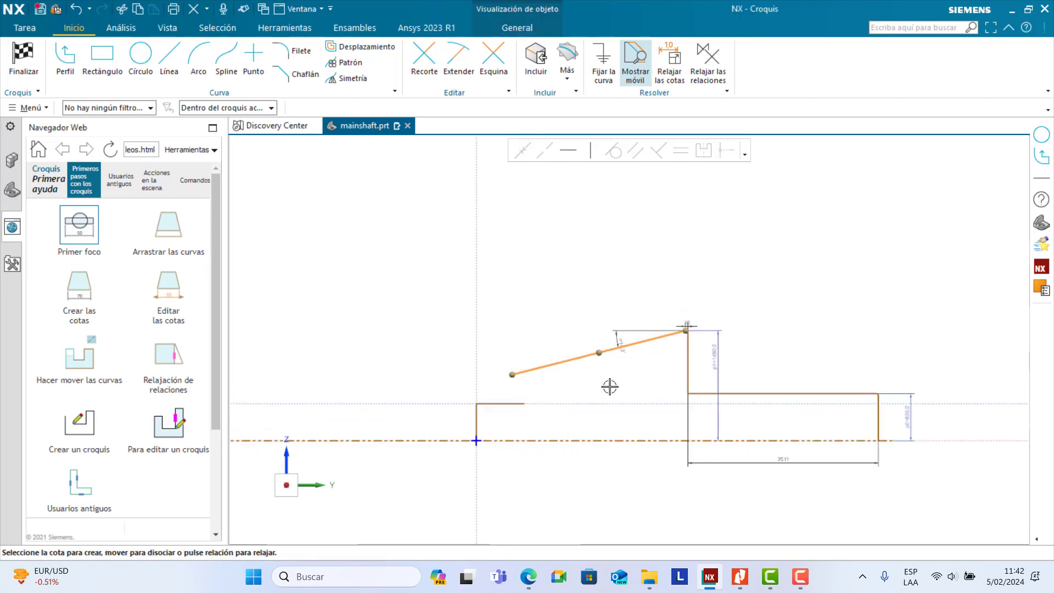
pyautogui.press('Escape')
pyautogui.moveTo(463, 365); pyautogui.dragTo(606, 334)
pyautogui.scroll(-4, 544, 379)
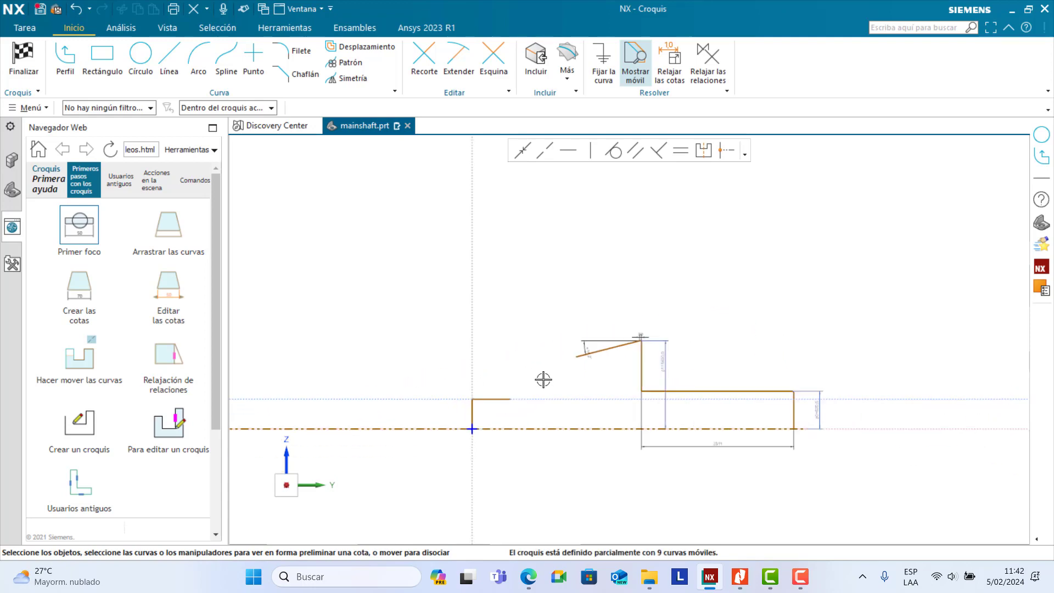
# Step: Check the section lengths in the PDF drawing and dimension the distance from the vertical line at the origin to the shoulder line as 5274
pyautogui.click(737, 578)
pyautogui.keyDown('ctrl'); pyautogui.scroll(-3, 325, 394); pyautogui.keyUp('ctrl')
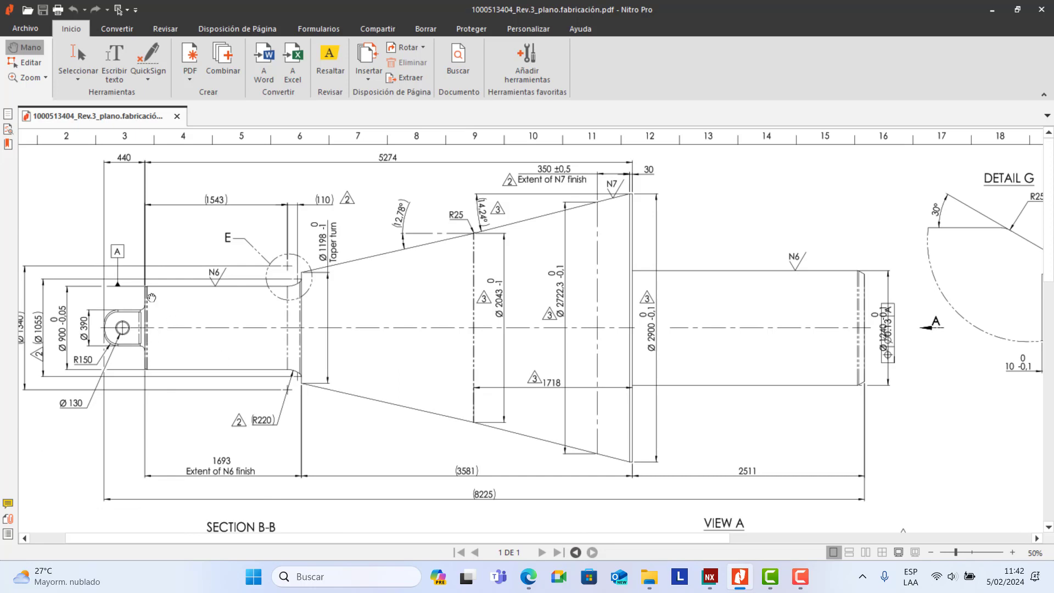
pyautogui.keyDown('ctrl'); pyautogui.scroll(3, 191, 203); pyautogui.keyUp('ctrl')
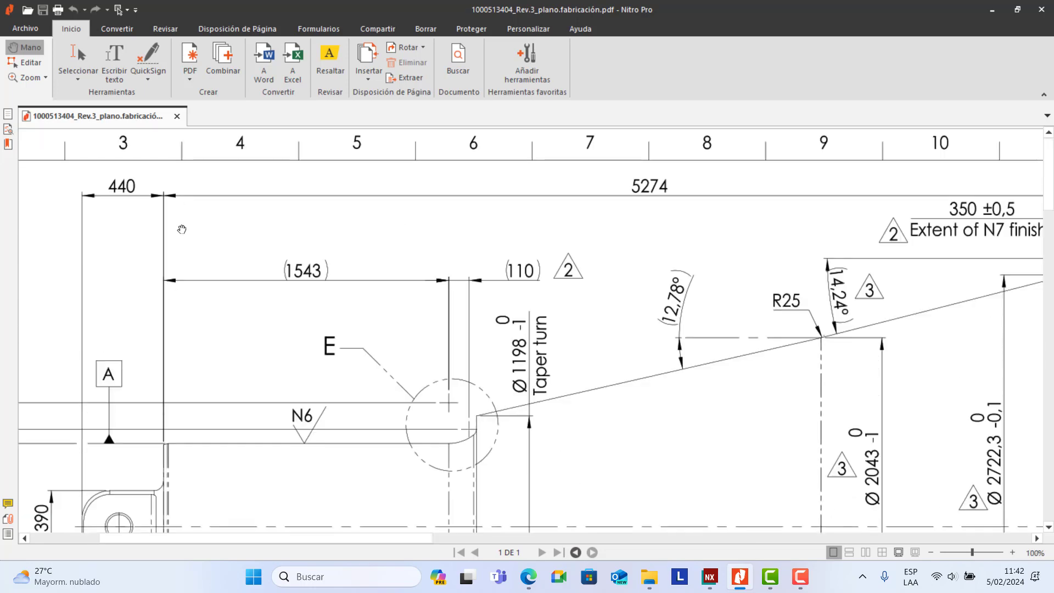
pyautogui.keyDown('ctrl'); pyautogui.scroll(-3, 655, 210); pyautogui.keyUp('ctrl')
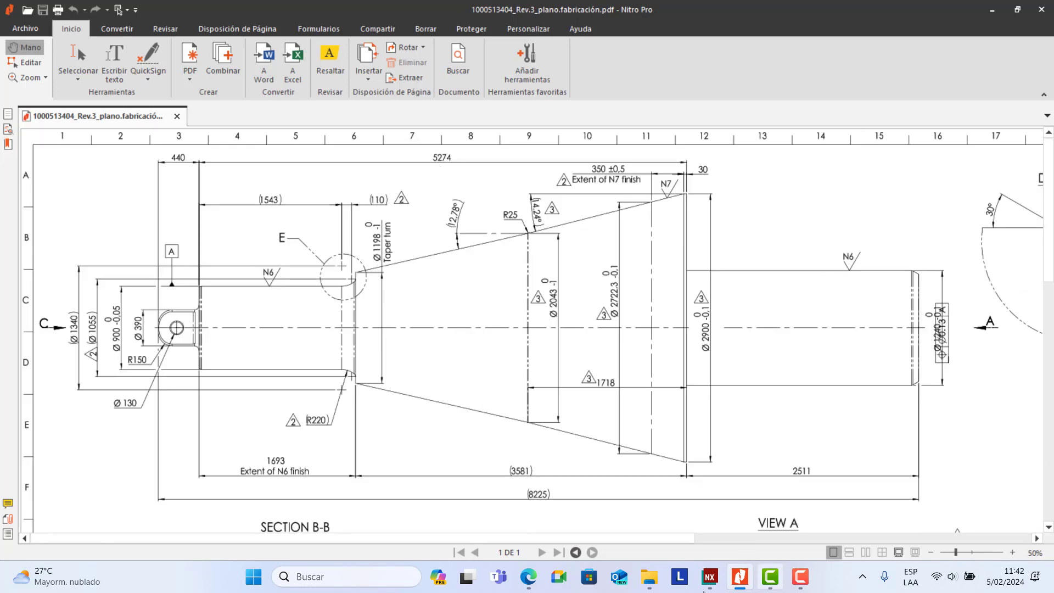
pyautogui.click(708, 581)
pyautogui.click(472, 414)
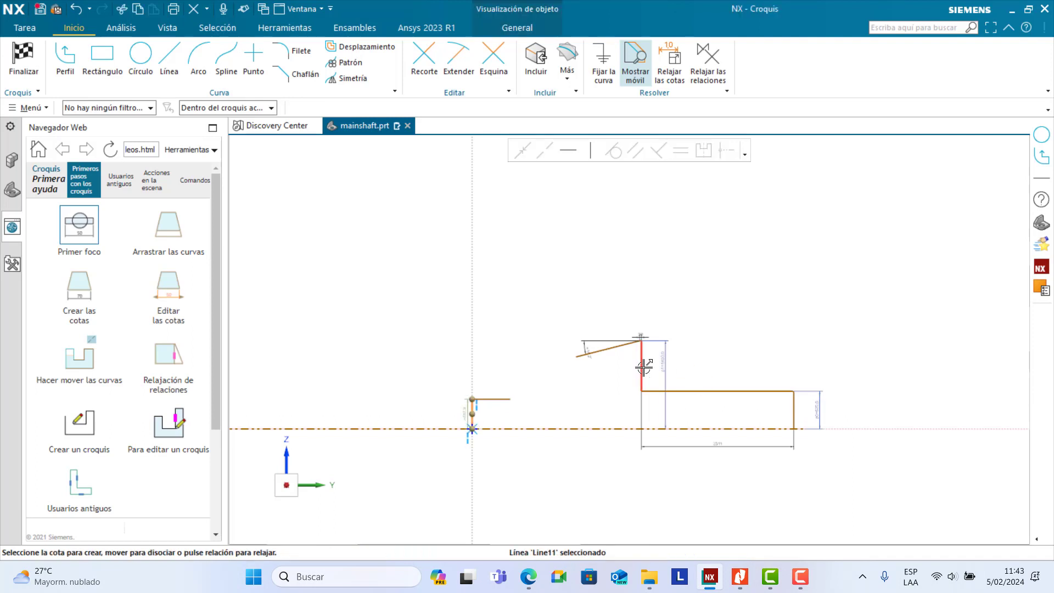
pyautogui.click(641, 366)
pyautogui.moveTo(560, 370); pyautogui.dragTo(604, 272)
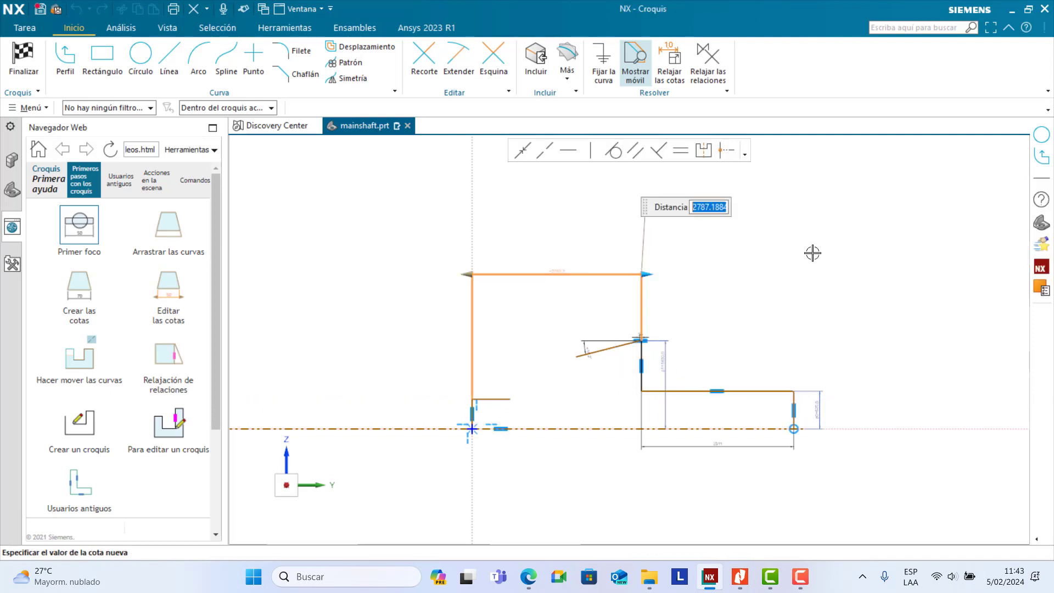
pyautogui.press('Return')
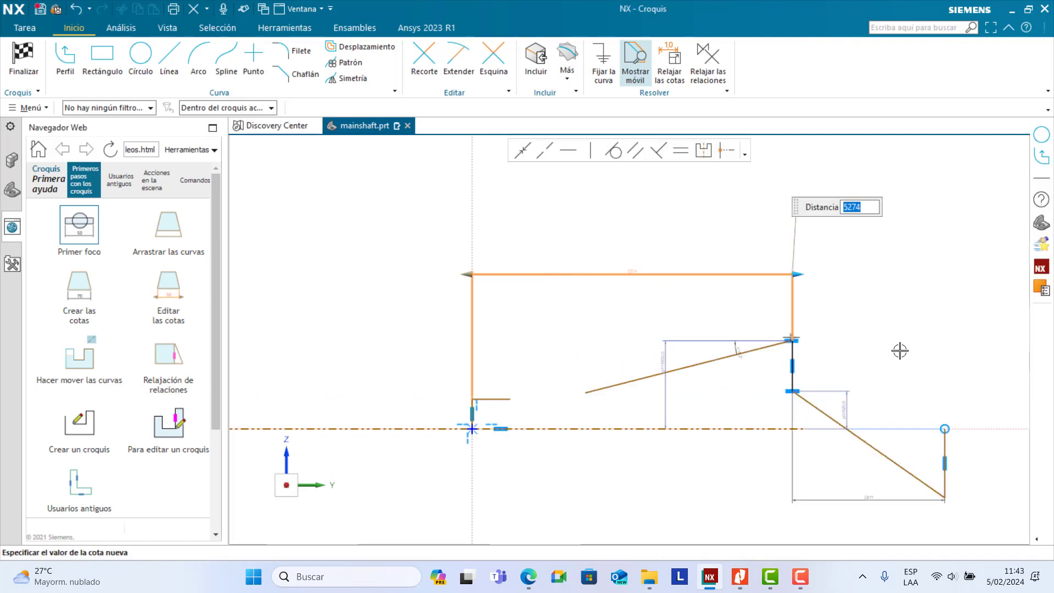
# Step: Straighten the distorted journal beyond the shoulder into a horizontal line with a vertical end line reaching the centre line
pyautogui.moveTo(944, 497); pyautogui.dragTo(942, 403)
pyautogui.moveTo(944, 367); pyautogui.dragTo(954, 428)
pyautogui.click(527, 302)
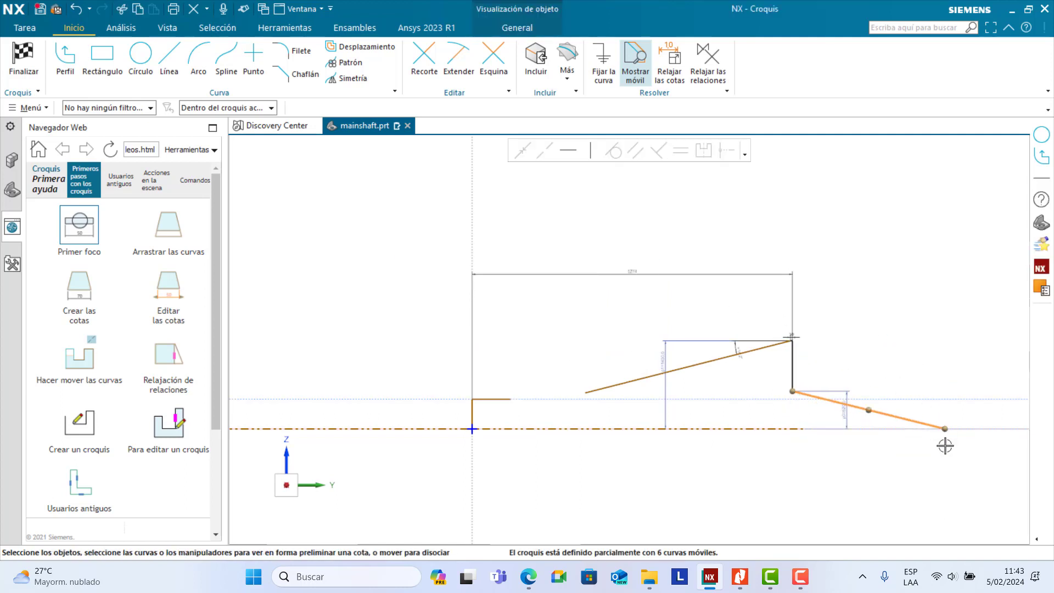
pyautogui.scroll(5, 951, 439)
pyautogui.moveTo(894, 398)
pyautogui.mouseDown()
pyautogui.moveTo(887, 325)
pyautogui.moveTo(767, 303)
pyautogui.moveTo(828, 322)
pyautogui.mouseUp()
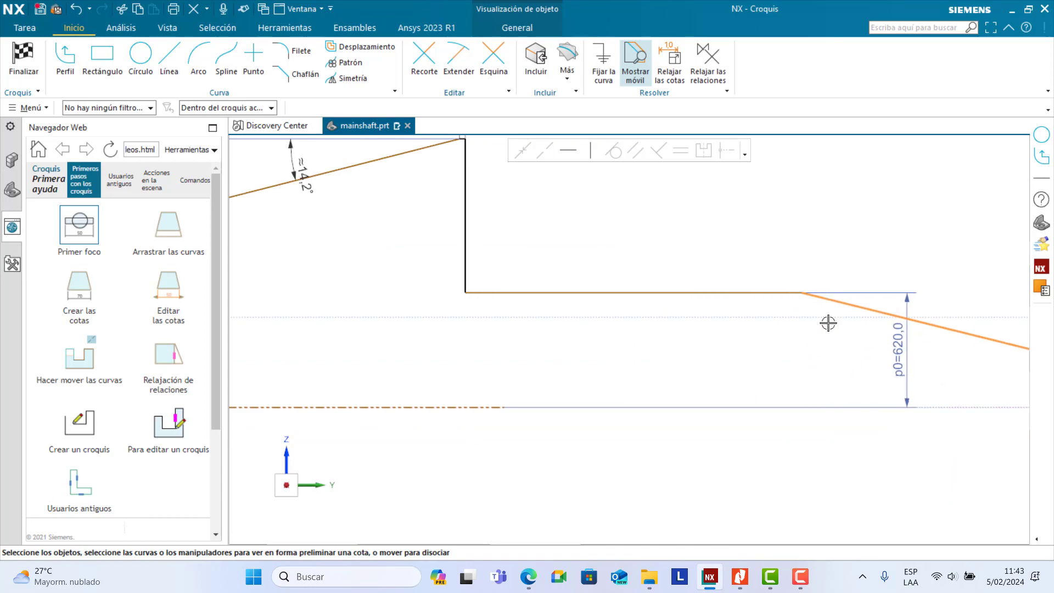
pyautogui.scroll(-7, 825, 361)
pyautogui.scroll(4, 870, 370)
pyautogui.moveTo(936, 367)
pyautogui.mouseDown()
pyautogui.moveTo(752, 317)
pyautogui.moveTo(845, 286)
pyautogui.moveTo(913, 279)
pyautogui.moveTo(1020, 351)
pyautogui.moveTo(806, 332)
pyautogui.moveTo(747, 364)
pyautogui.moveTo(768, 433)
pyautogui.mouseUp()
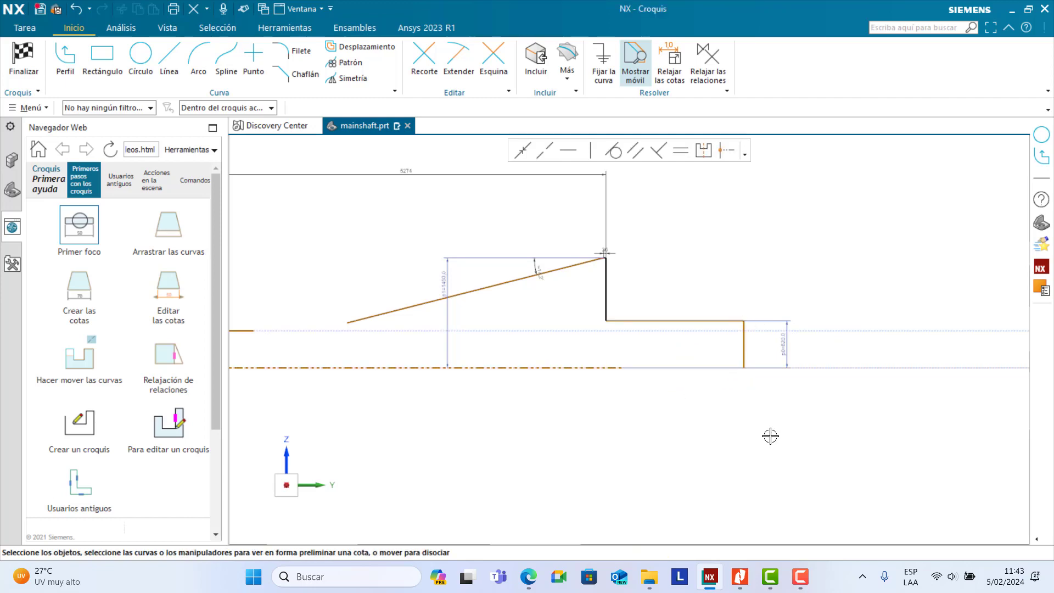
pyautogui.scroll(5, 748, 322)
pyautogui.scroll(-4, 749, 331)
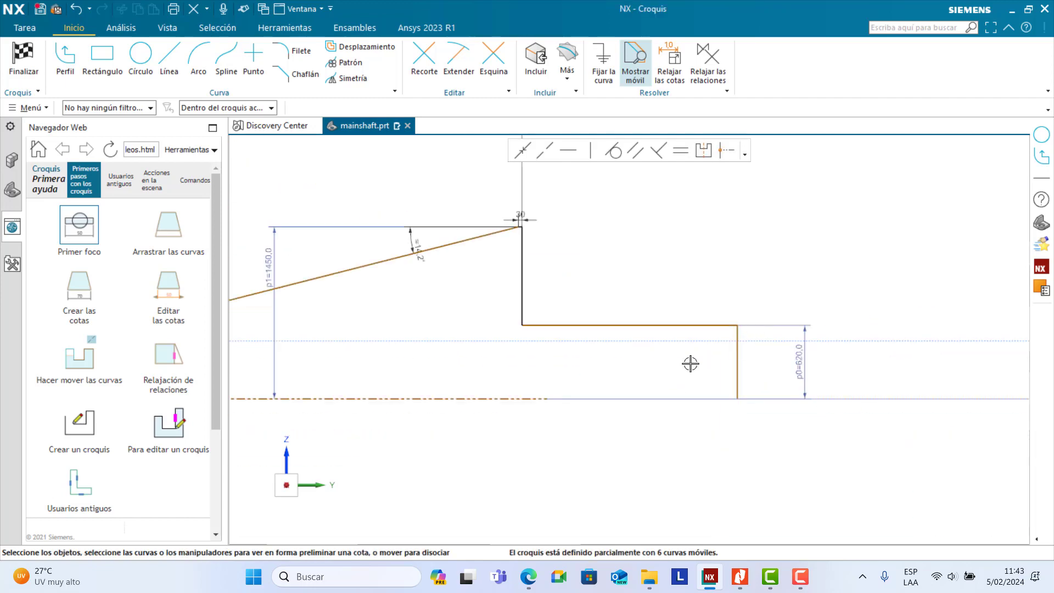
# Step: Consult the PDF drawing, extend the centre line past the journal's end, and move the 1450 height dimension to the journal side
pyautogui.click(740, 588)
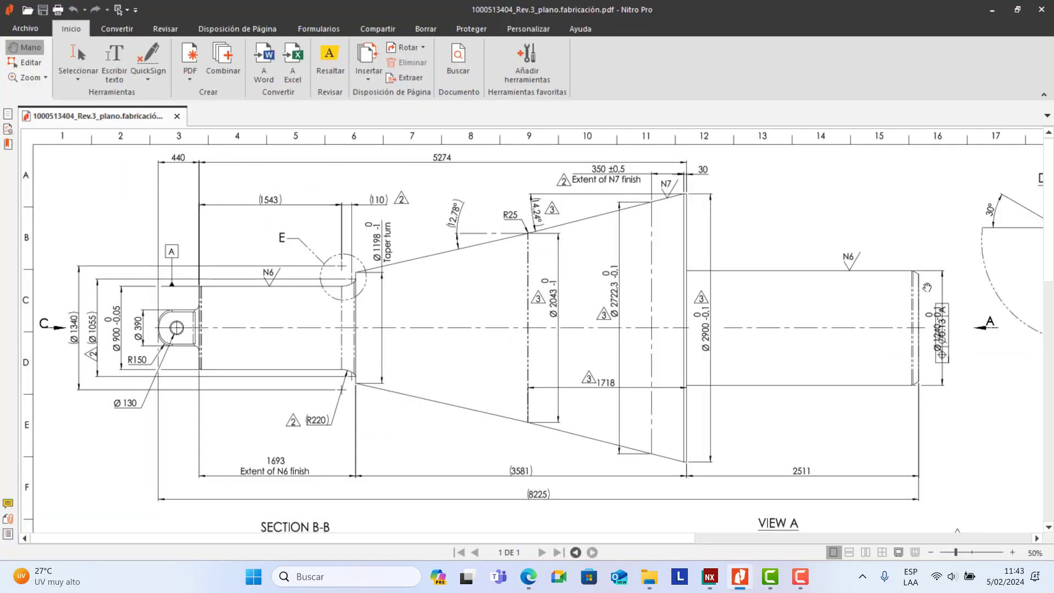
pyautogui.click(708, 586)
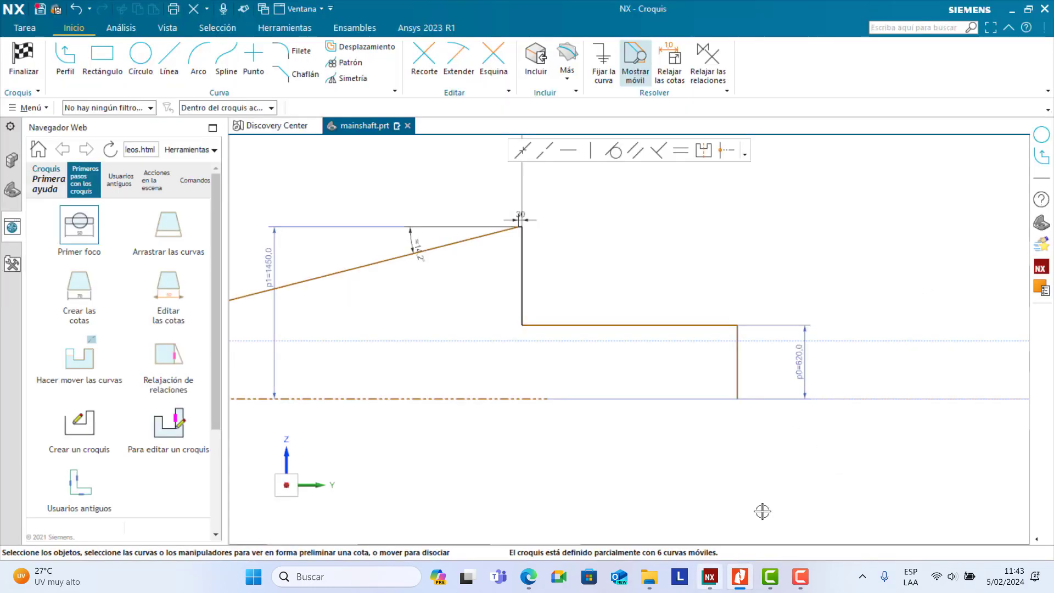
pyautogui.click(548, 399)
pyautogui.moveTo(553, 402); pyautogui.dragTo(927, 399)
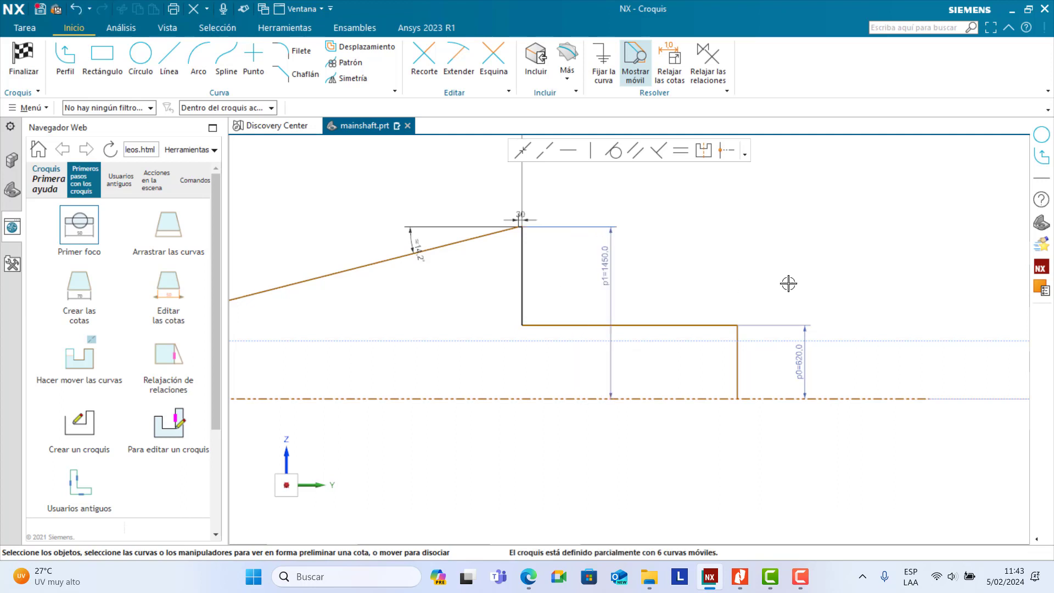
pyautogui.scroll(2, 684, 447)
pyautogui.scroll(-3, 656, 459)
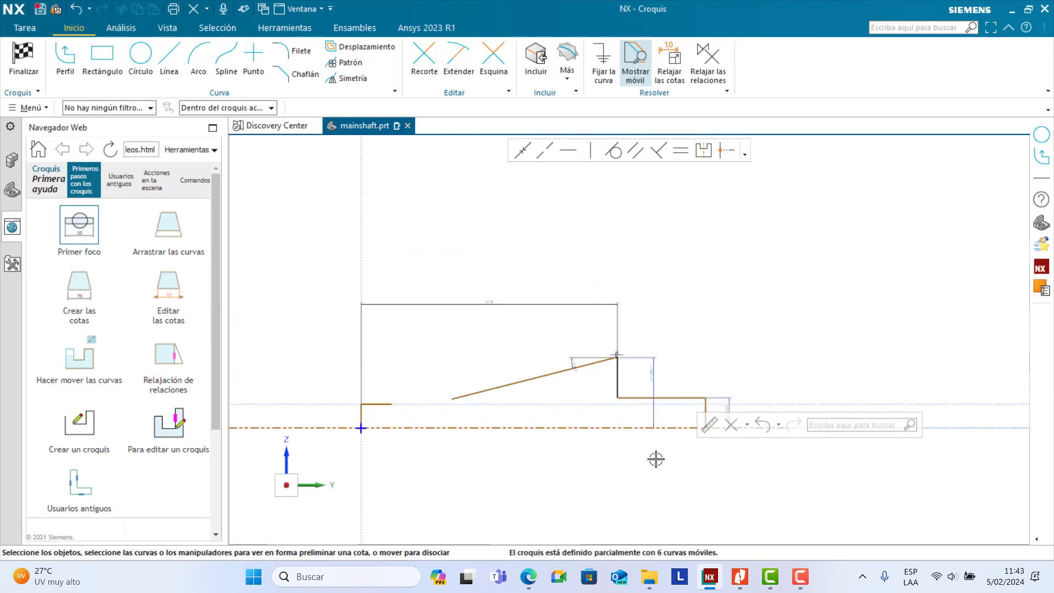
# Step: Dimension the journal's length from the shoulder to its end line as 2511, taking the value from the PDF drawing
pyautogui.scroll(2, 675, 437)
pyautogui.click(687, 361)
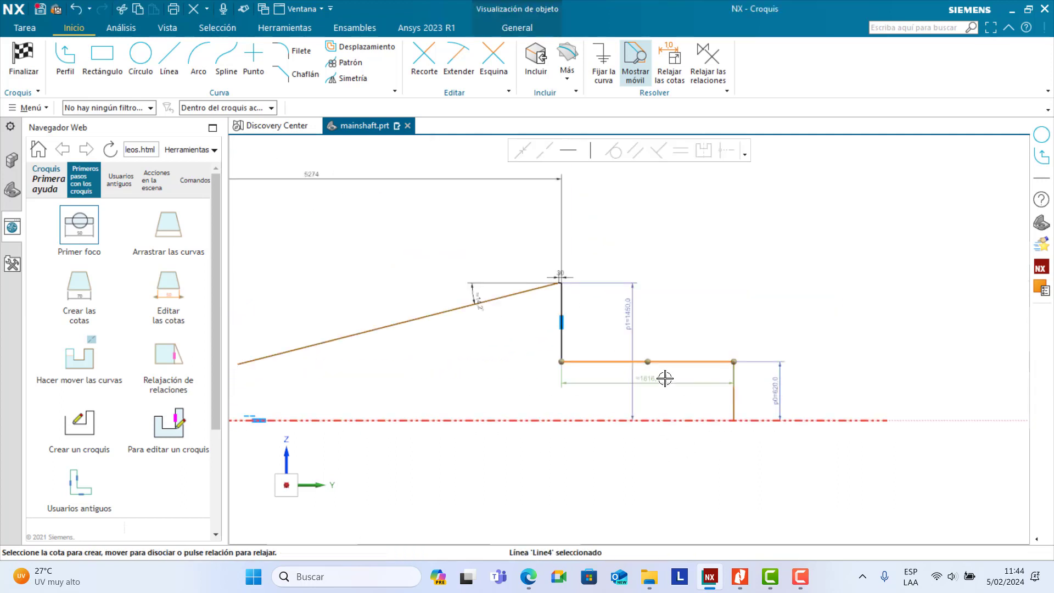
pyautogui.click(641, 470)
pyautogui.click(748, 580)
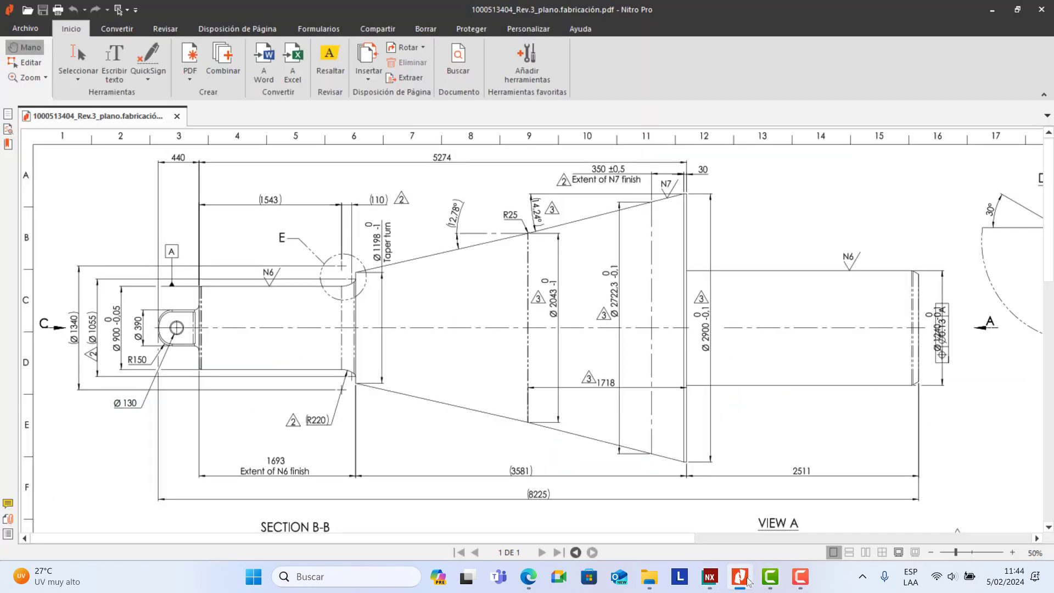
pyautogui.click(709, 577)
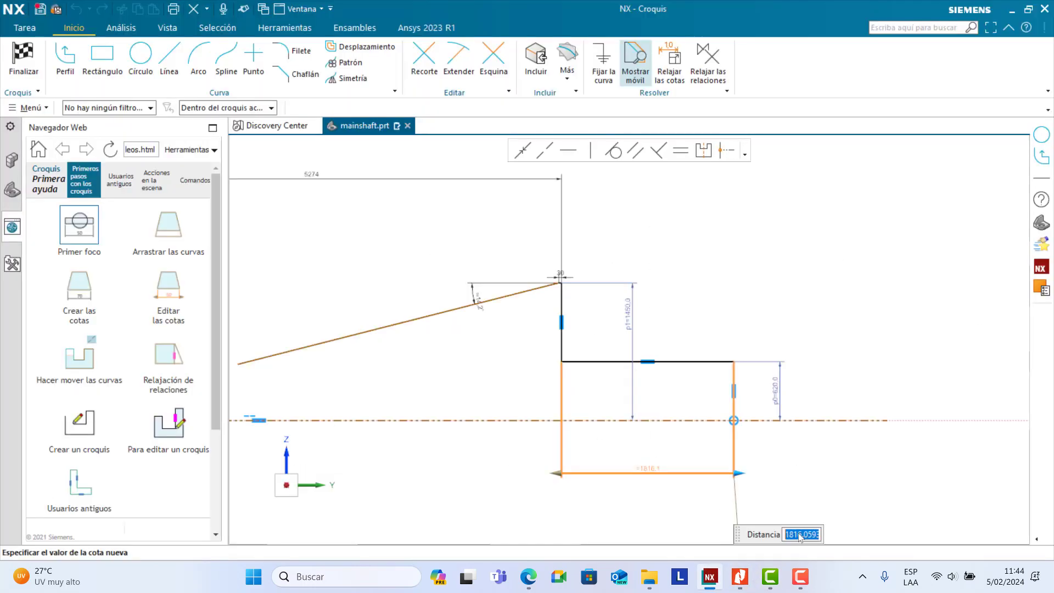
pyautogui.press('Return')
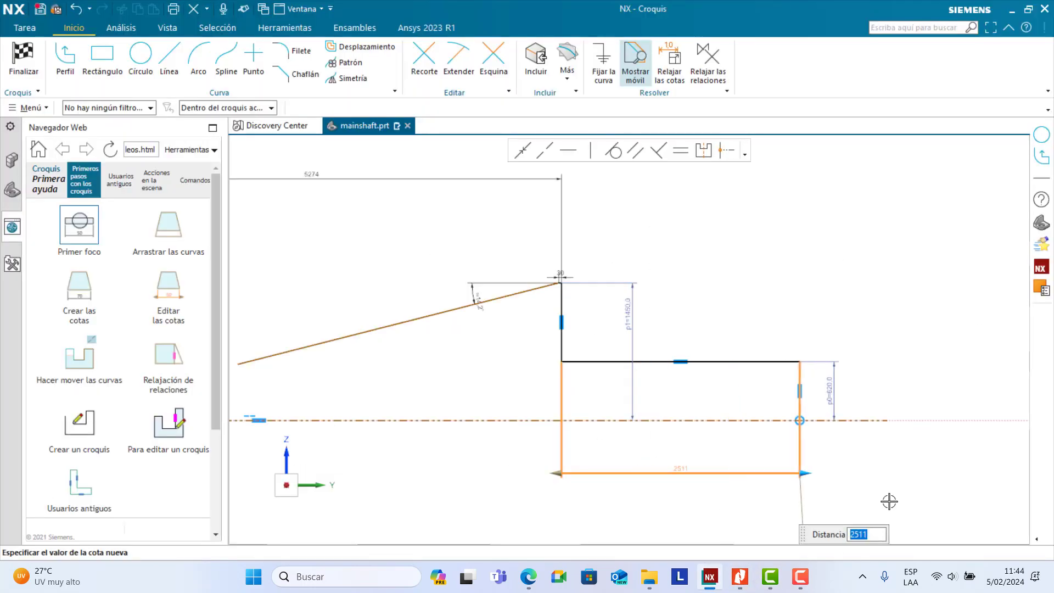
# Step: Shorten the taper line again to roughly half its length by moving its free end toward the 14.24° dimension
pyautogui.scroll(-2, 513, 344)
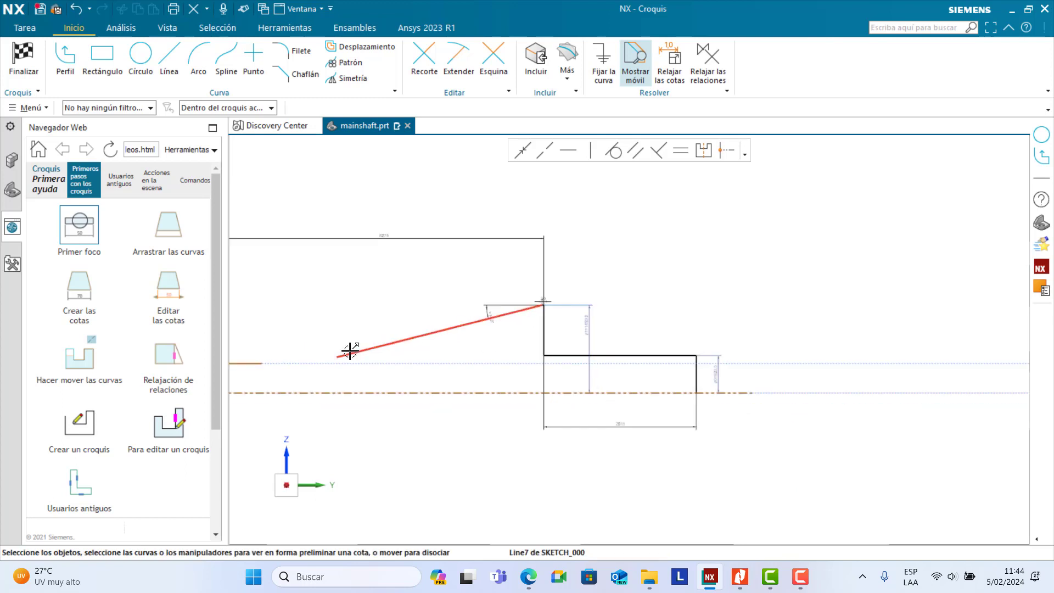
pyautogui.scroll(-1, 324, 350)
pyautogui.scroll(2, 247, 347)
pyautogui.moveTo(384, 360); pyautogui.dragTo(513, 329)
pyautogui.scroll(2, 603, 324)
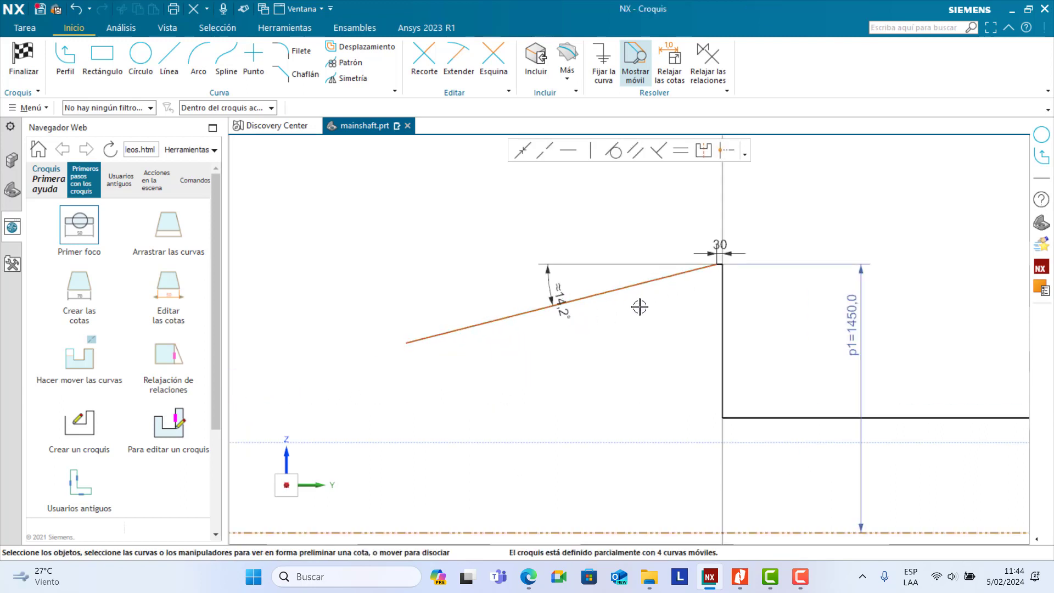
# Step: Compare the sketched taper, journal and opposite shaft end with the dimensions on the PDF manufacturing drawing
pyautogui.scroll(-1, 631, 315)
pyautogui.scroll(-1, 582, 335)
pyautogui.scroll(-1, 550, 338)
pyautogui.scroll(3, 503, 251)
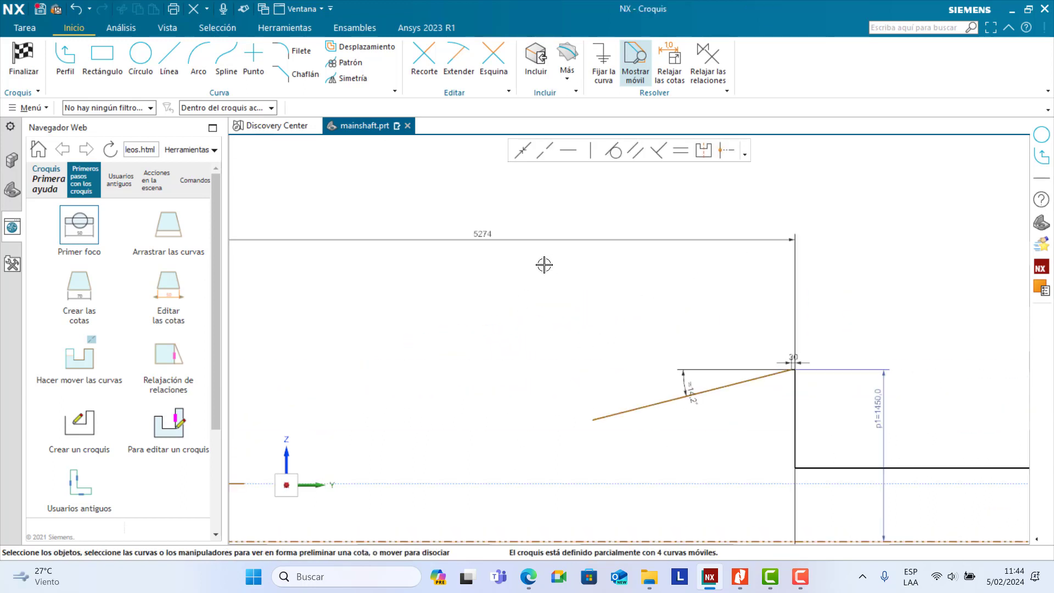
pyautogui.scroll(-4, 544, 268)
pyautogui.click(740, 576)
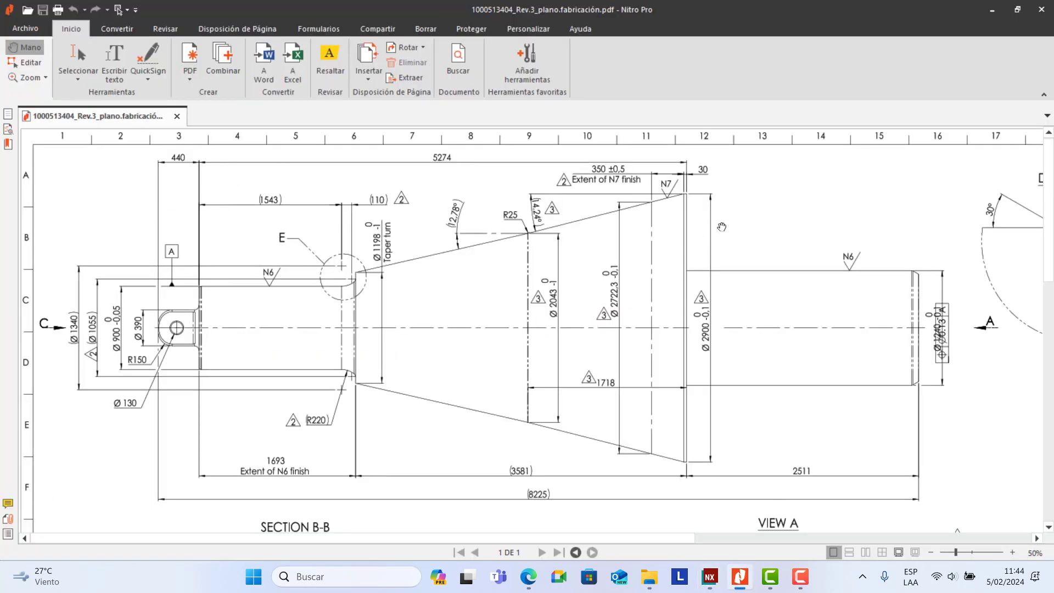
pyautogui.click(709, 577)
pyautogui.scroll(2, 686, 351)
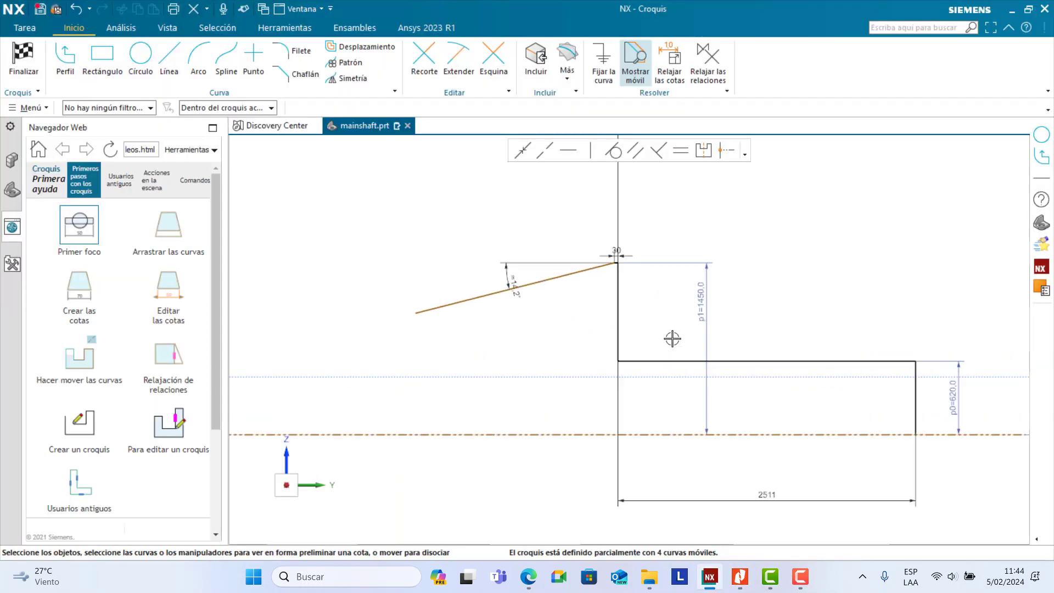
pyautogui.scroll(-2, 724, 310)
pyautogui.scroll(-1, 604, 313)
pyautogui.scroll(2, 554, 317)
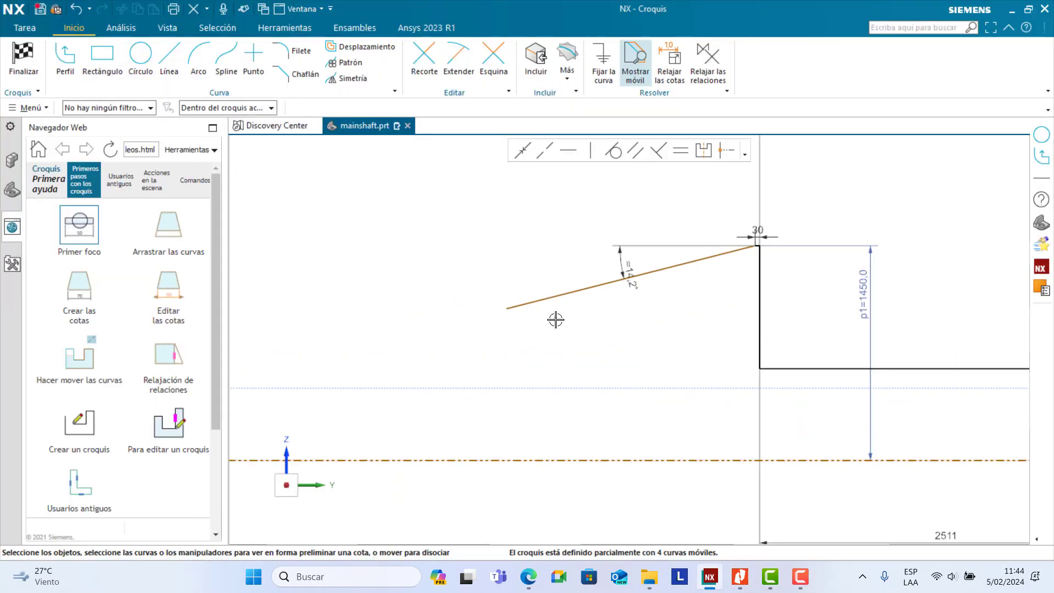
pyautogui.scroll(-1, 575, 371)
pyautogui.scroll(-1, 575, 371)
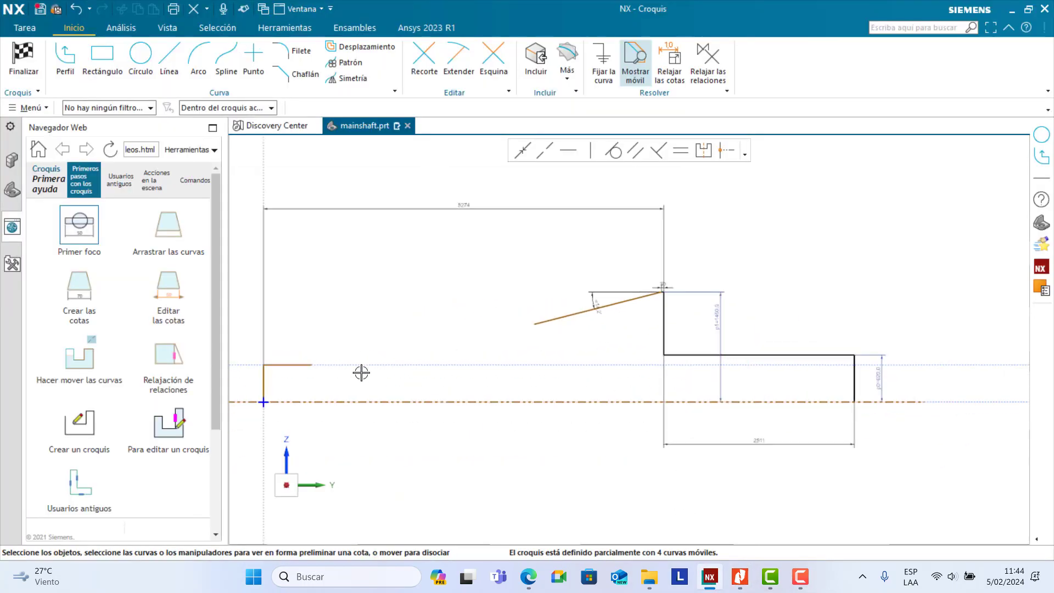
pyautogui.click(739, 577)
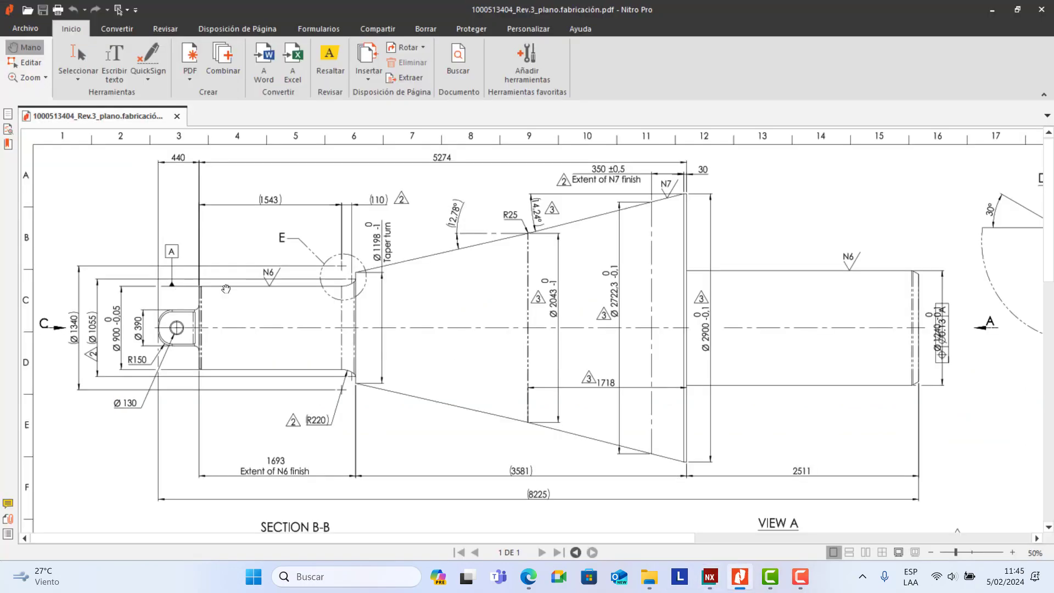
pyautogui.scroll(-5, 396, 335)
pyautogui.scroll(-6, 417, 339)
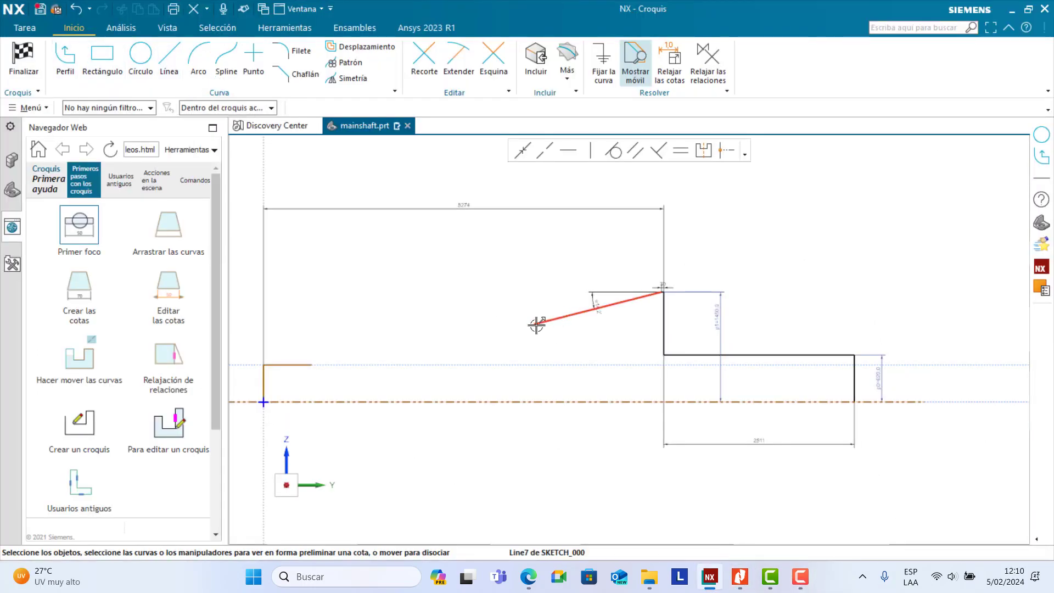
# Step: Draw a vertical line from the taper's free end down to the centre line
pyautogui.click(535, 324)
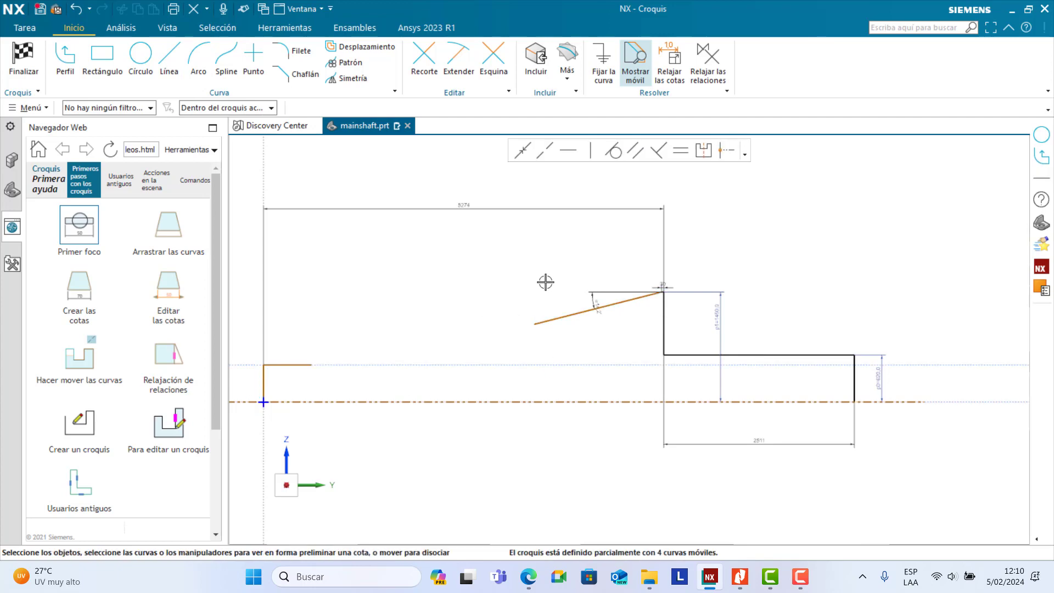
pyautogui.scroll(5, 601, 306)
pyautogui.moveTo(500, 252)
pyautogui.mouseDown()
pyautogui.moveTo(381, 259)
pyautogui.moveTo(382, 287)
pyautogui.mouseUp()
pyautogui.scroll(-6, 492, 284)
pyautogui.keyDown('shift'); pyautogui.moveTo(505, 289); pyautogui.dragTo(582, 271, button='middle'); pyautogui.keyUp('shift')
pyautogui.press('l')
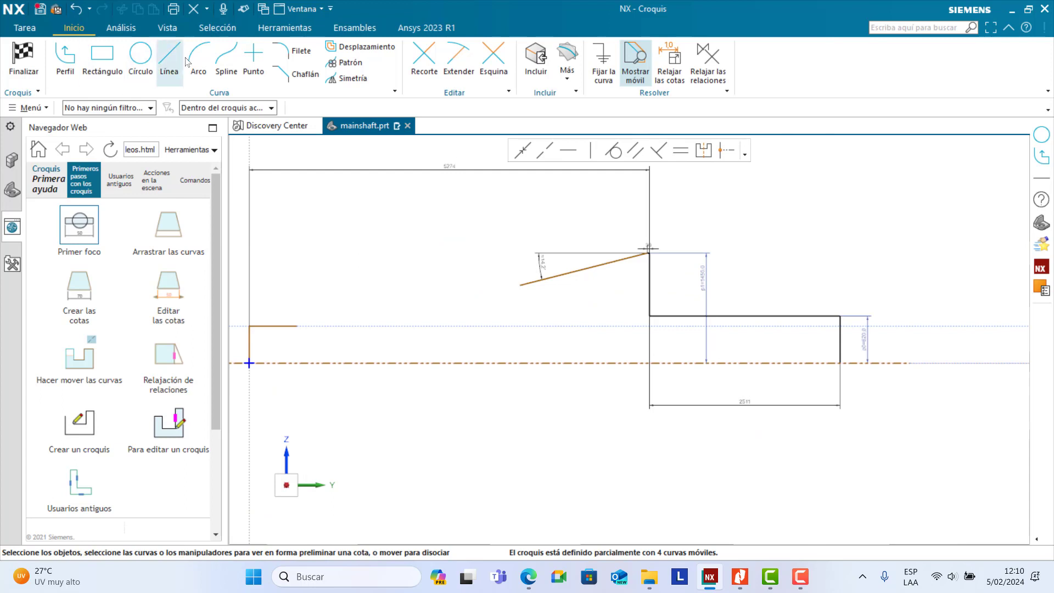
pyautogui.click(519, 285)
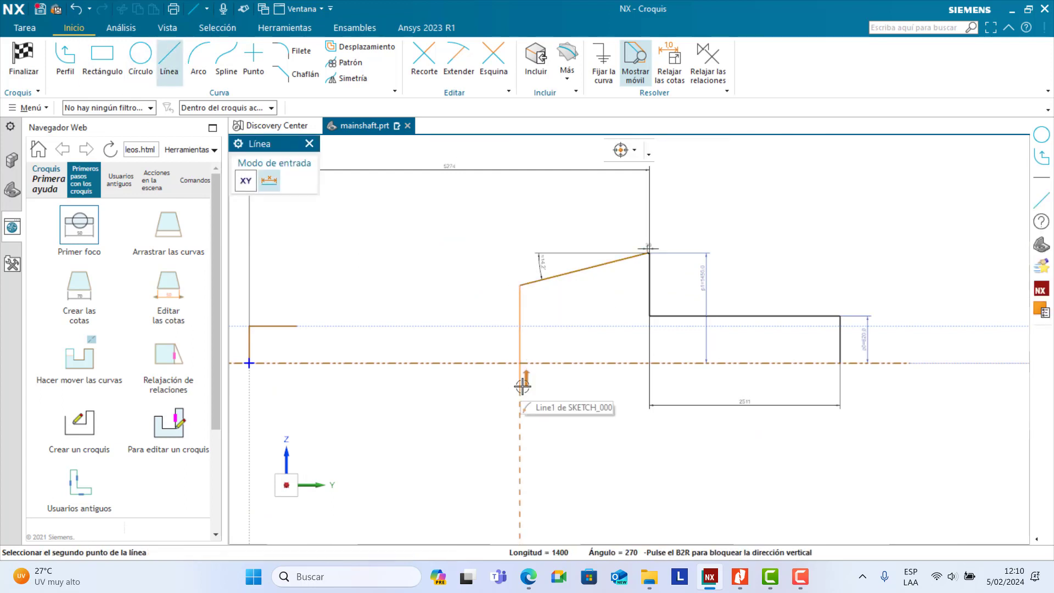
pyautogui.click(520, 362)
pyautogui.press('Escape')
pyautogui.press('Escape')
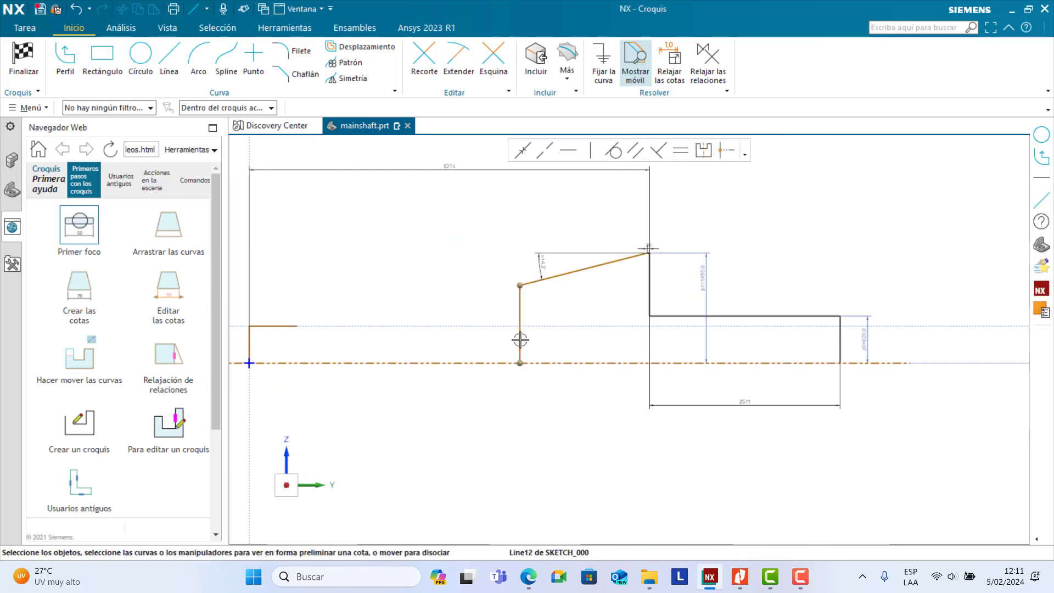
# Step: Convert the new line under the taper's end to a reference line and constrain it vertical
pyautogui.click(520, 340)
pyautogui.click(520, 349)
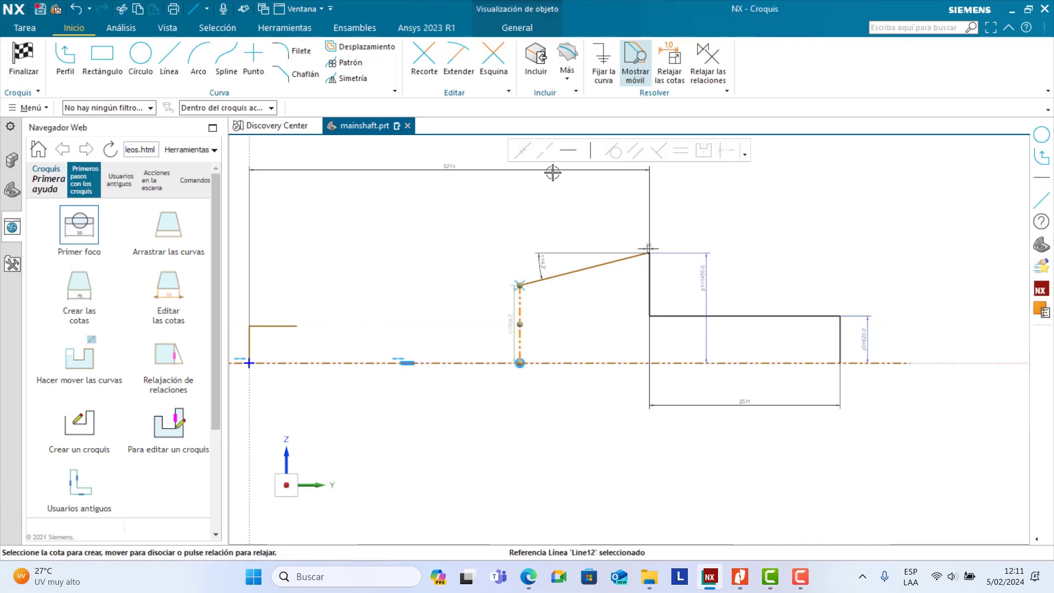
pyautogui.click(590, 151)
pyautogui.scroll(2, 500, 291)
pyautogui.scroll(2, 500, 291)
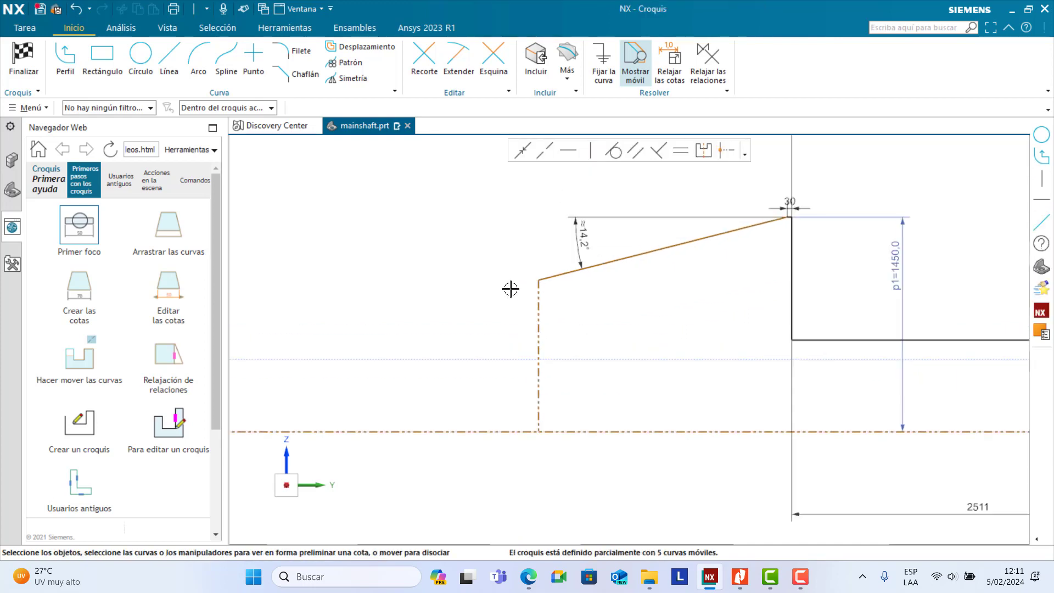
# Step: Dimension the distance between the vertical reference line and the shoulder face as 1718, taking the value from the PDF drawing
pyautogui.scroll(-2, 510, 289)
pyautogui.click(739, 576)
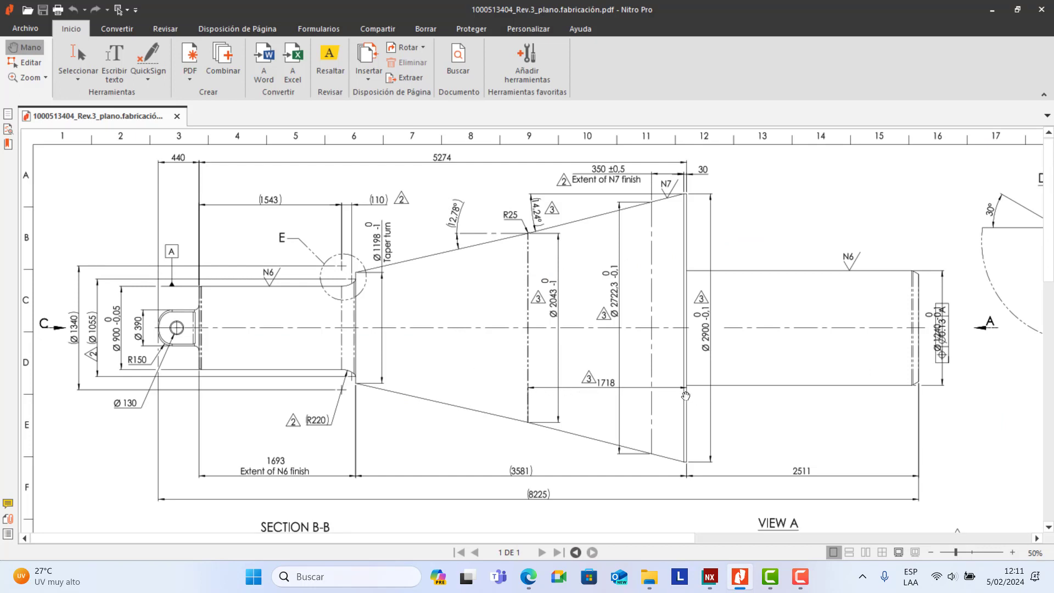
pyautogui.click(710, 577)
pyautogui.click(532, 310)
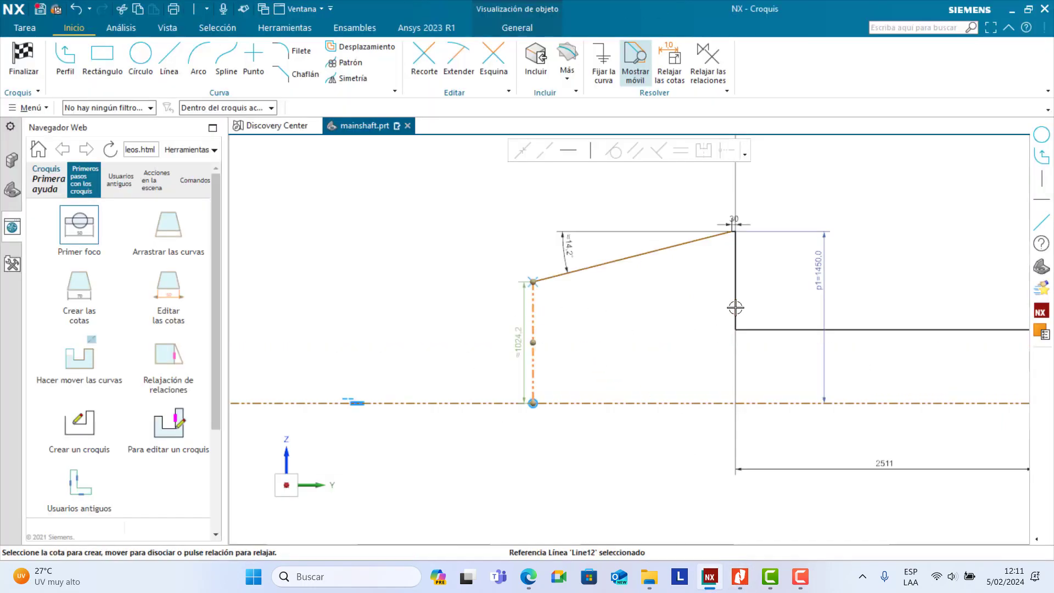
pyautogui.click(735, 306)
pyautogui.click(665, 464)
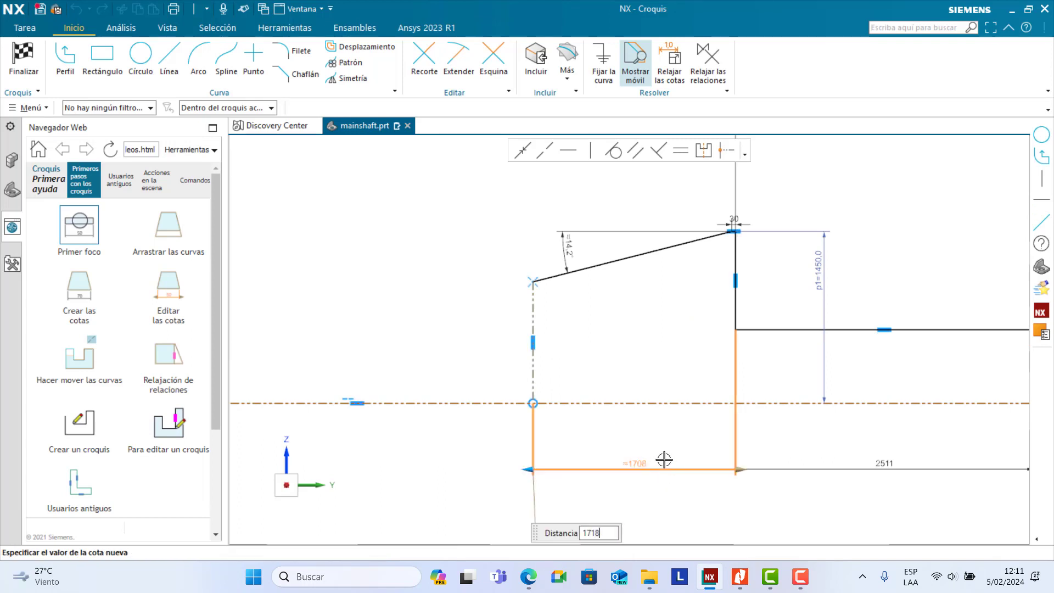
pyautogui.write('1718')
pyautogui.press('Return')
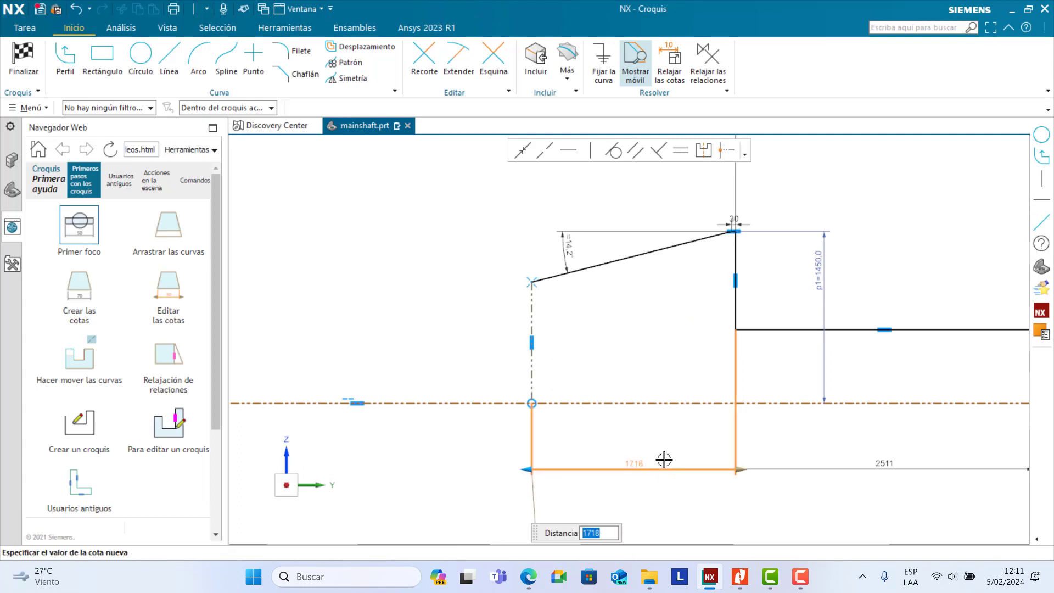
pyautogui.press('Escape')
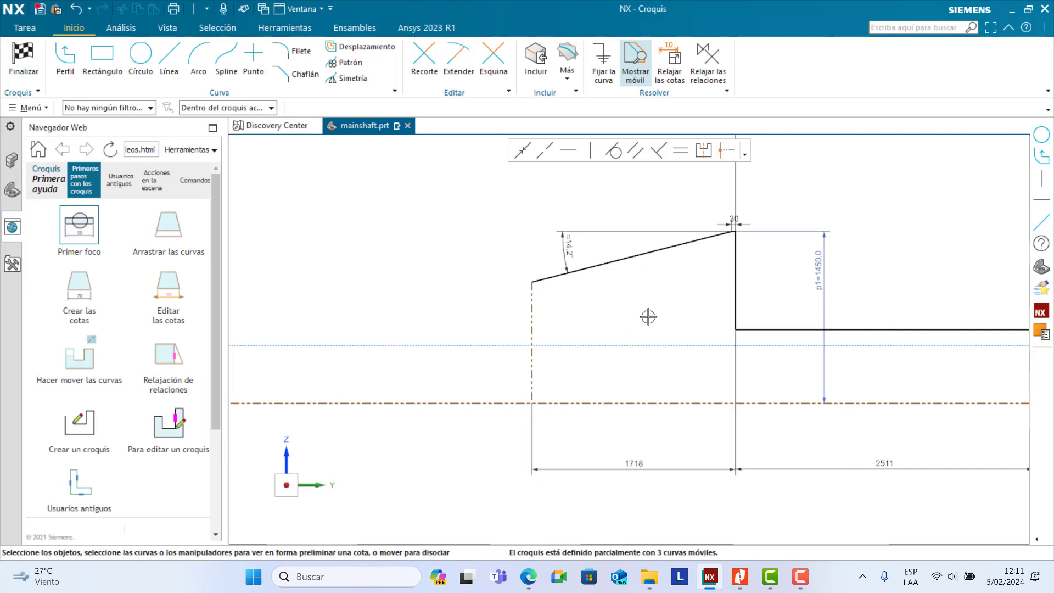
# Step: Draw a line about 1325 mm long from the taper's end, collinear with the existing taper line
pyautogui.scroll(2, 626, 315)
pyautogui.scroll(-1, 499, 301)
pyautogui.scroll(1, 516, 302)
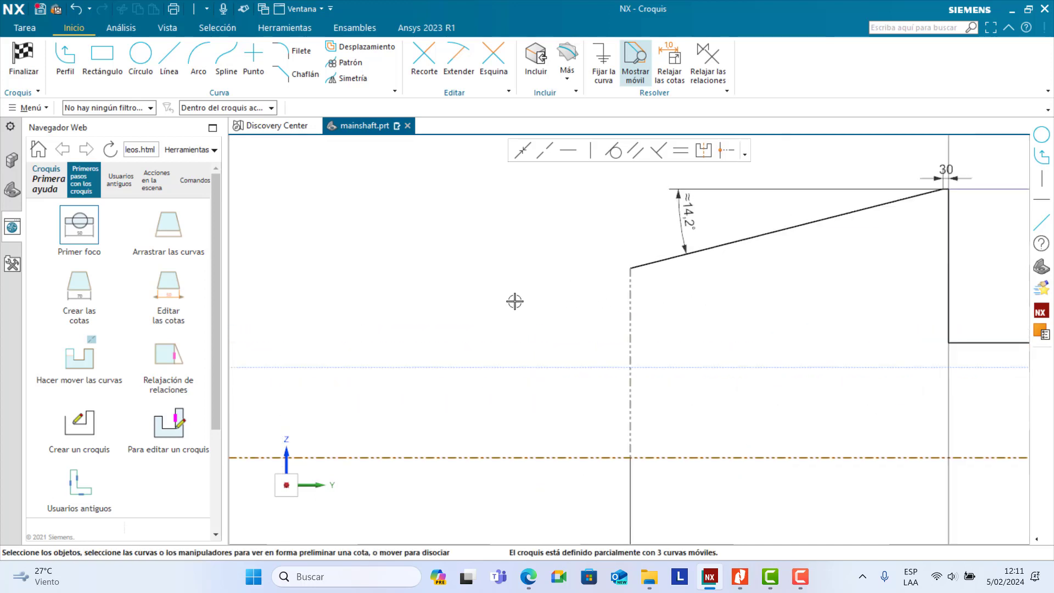
pyautogui.scroll(-1, 566, 330)
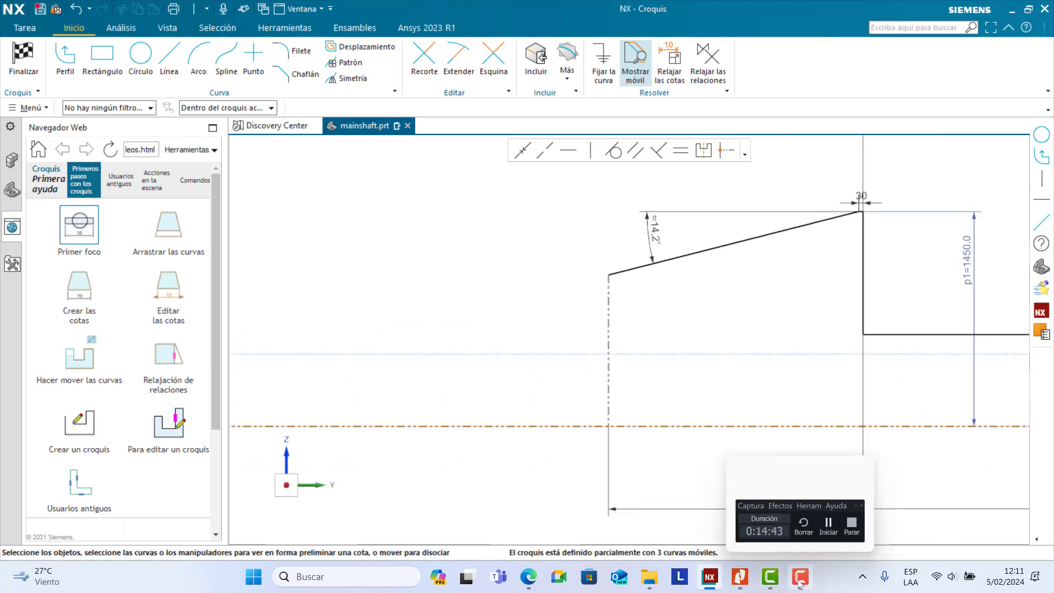
pyautogui.click(736, 576)
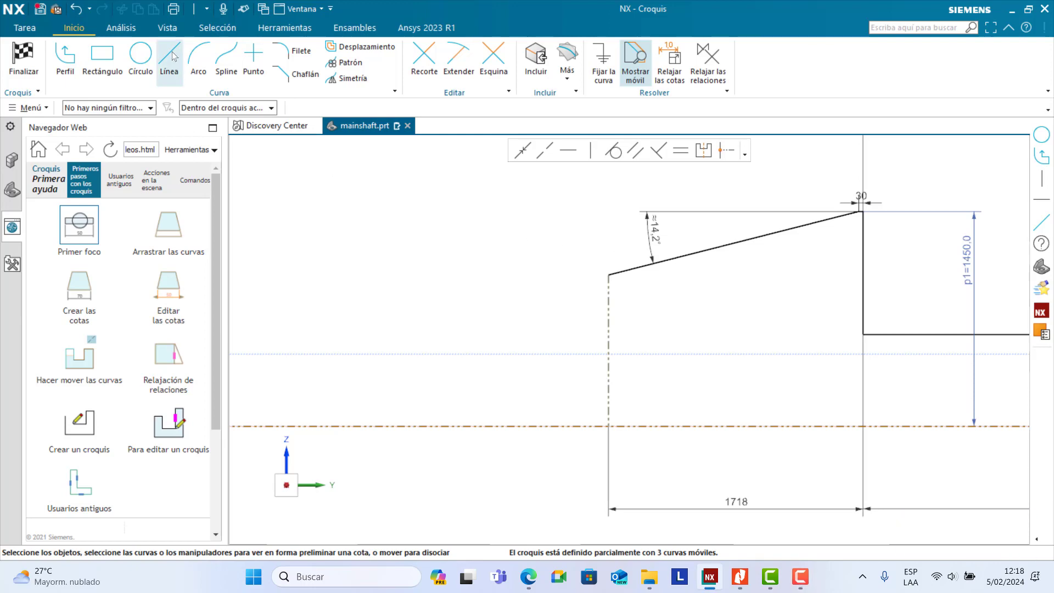
pyautogui.click(174, 56)
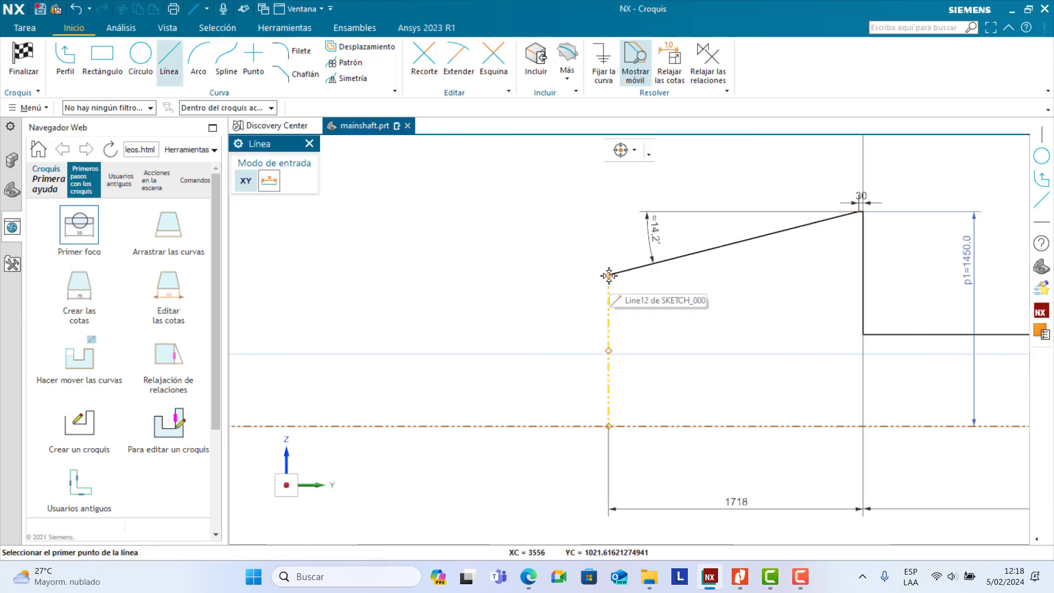
pyautogui.click(609, 276)
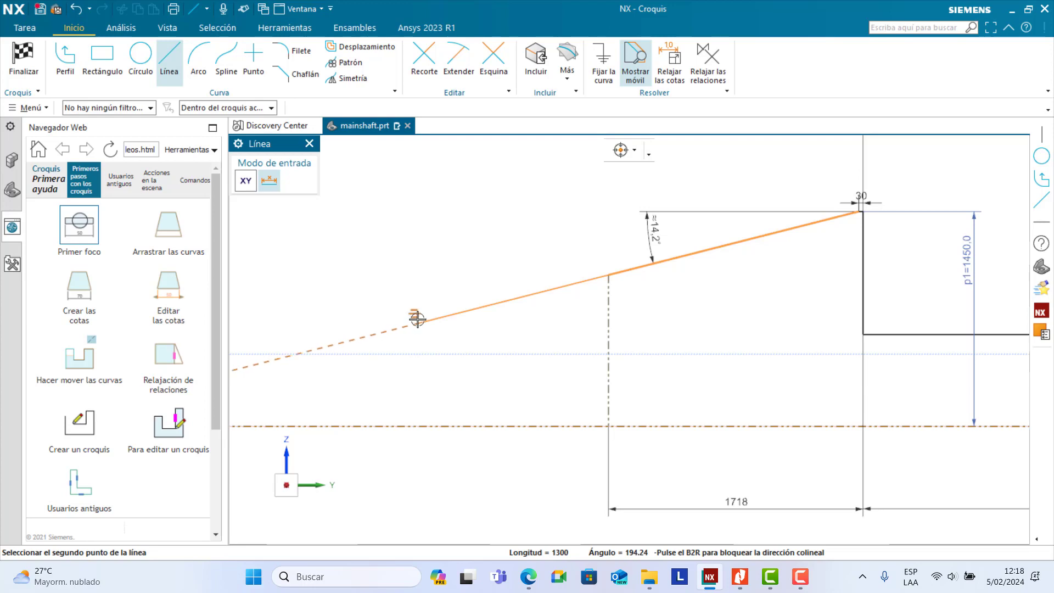
pyautogui.click(416, 318)
pyautogui.press('Escape')
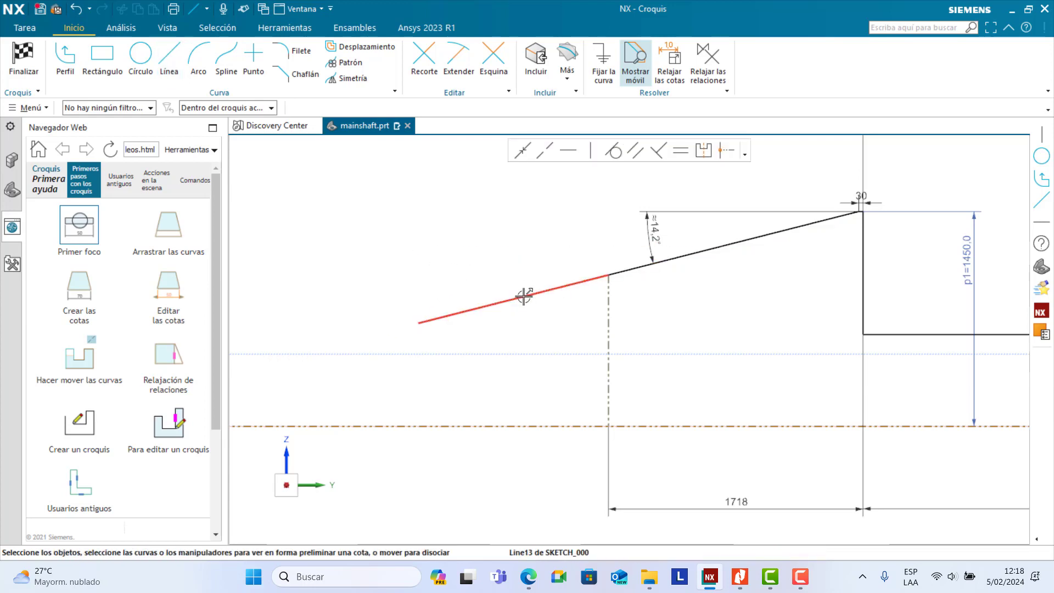
# Step: Try to dimension the new line's angle to the centre line, then delete both the dimension and the line
pyautogui.click(522, 297)
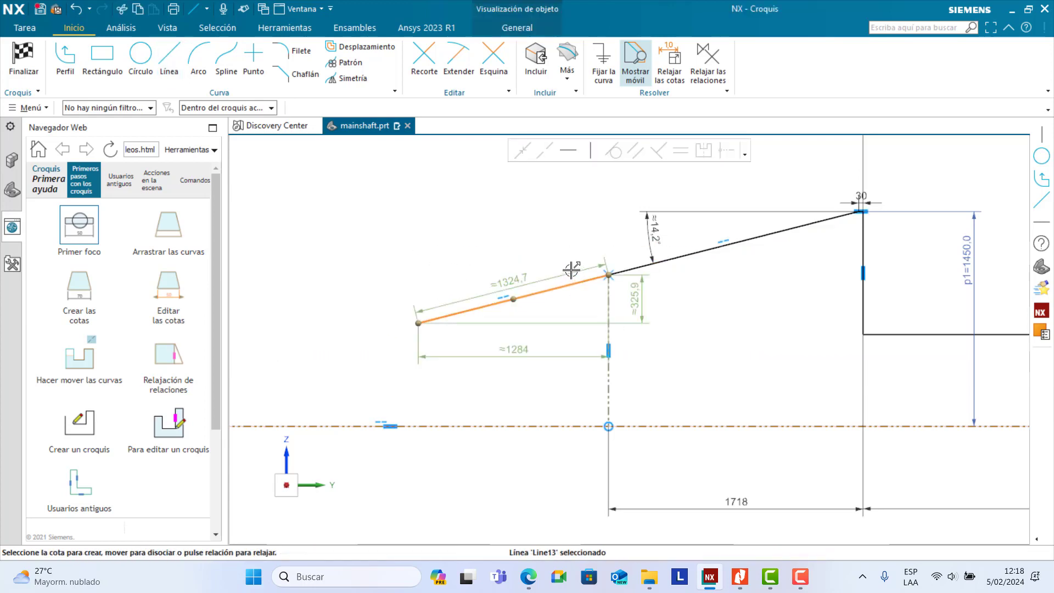
pyautogui.click(524, 426)
pyautogui.moveTo(520, 344)
pyautogui.mouseDown()
pyautogui.moveTo(495, 259)
pyautogui.moveTo(471, 280)
pyautogui.moveTo(503, 423)
pyautogui.moveTo(426, 370)
pyautogui.moveTo(531, 339)
pyautogui.mouseUp()
pyautogui.press('Return')
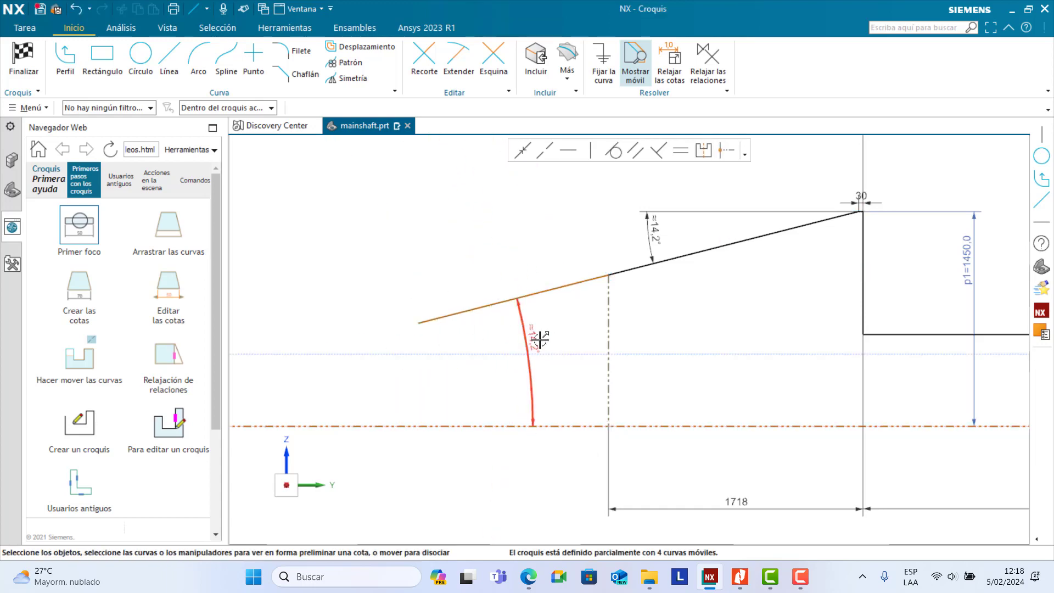
pyautogui.click(534, 336)
pyautogui.press('Delete')
pyautogui.click(510, 301)
pyautogui.press('Delete')
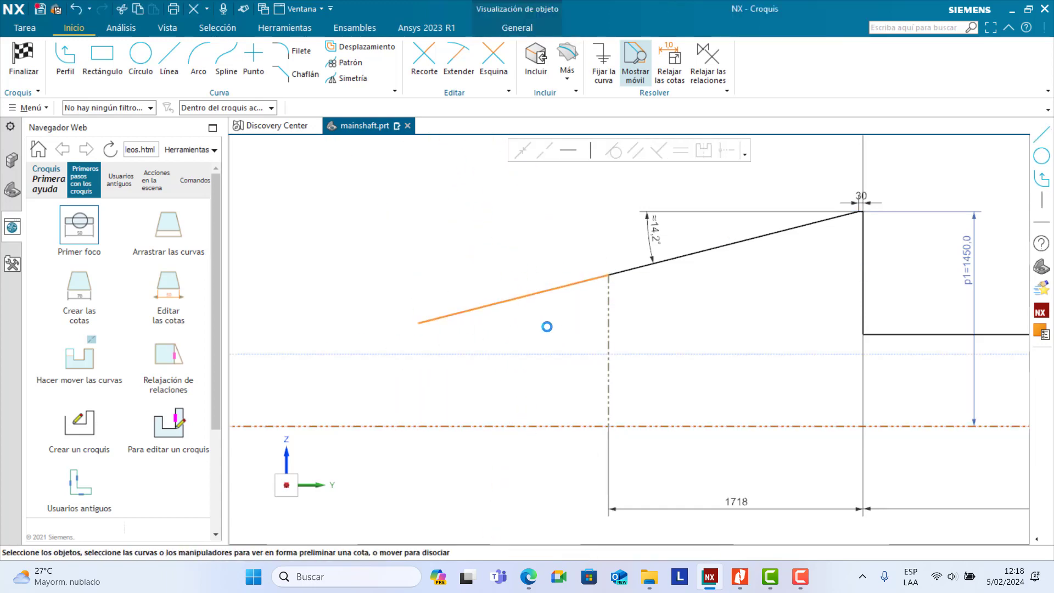
# Step: Draw a second taper line from the first taper's end, sloping about 18° toward the centre line
pyautogui.click(168, 61)
pyautogui.click(608, 275)
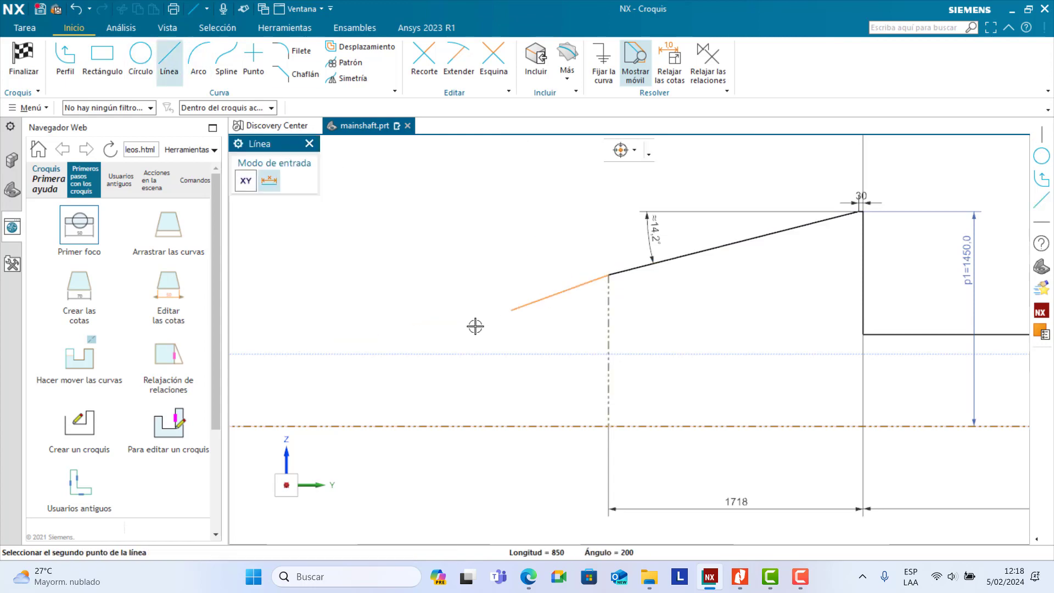
pyautogui.click(421, 335)
pyautogui.press('Escape')
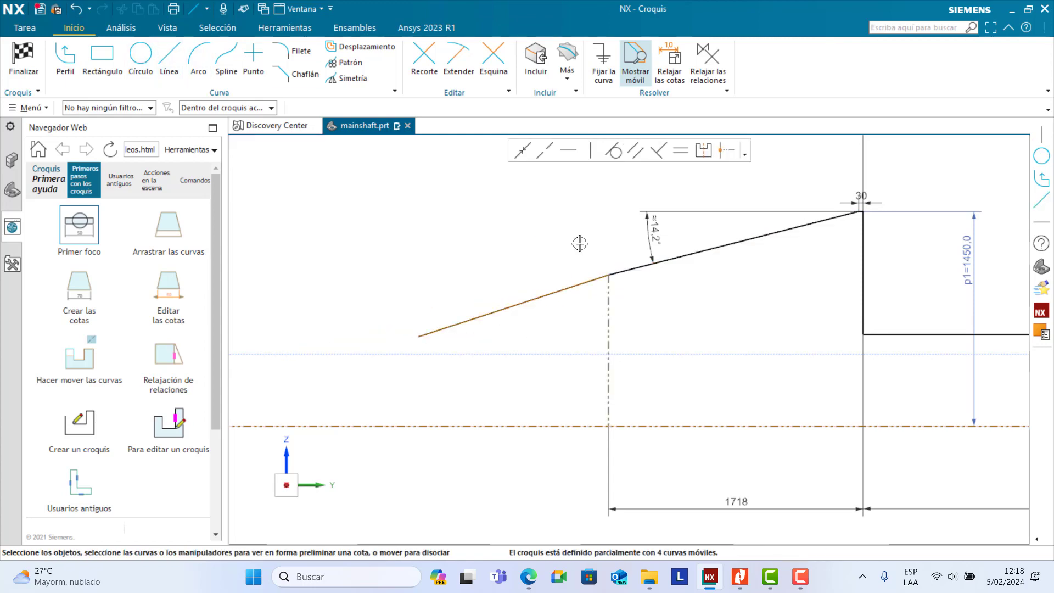
# Step: Dimension the second taper line's angle to the short 30 mm horizontal line as 12.78°, taking the value from the PDF drawing
pyautogui.click(605, 275)
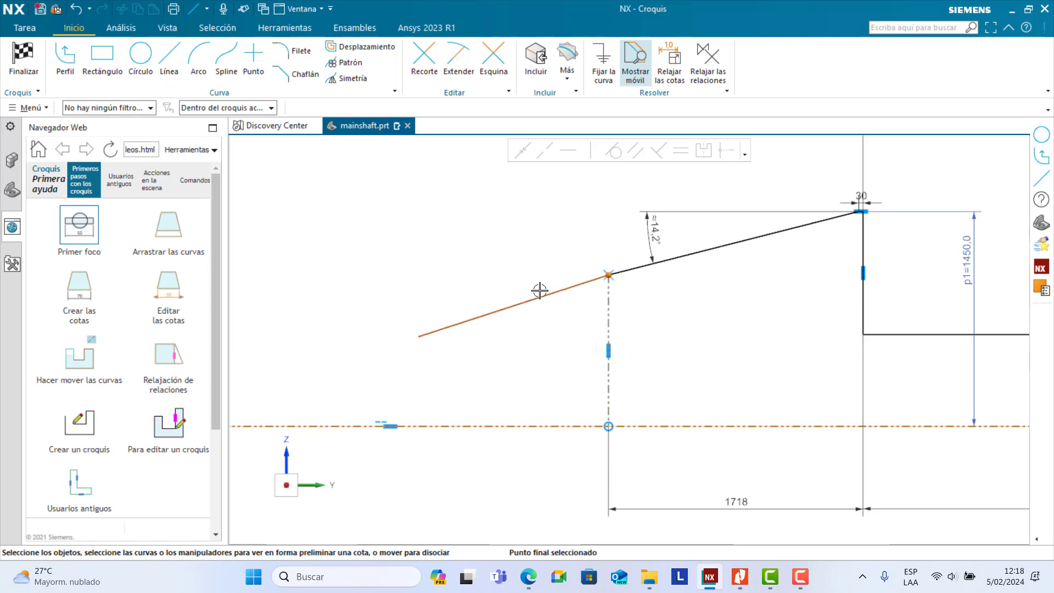
pyautogui.scroll(3, 583, 278)
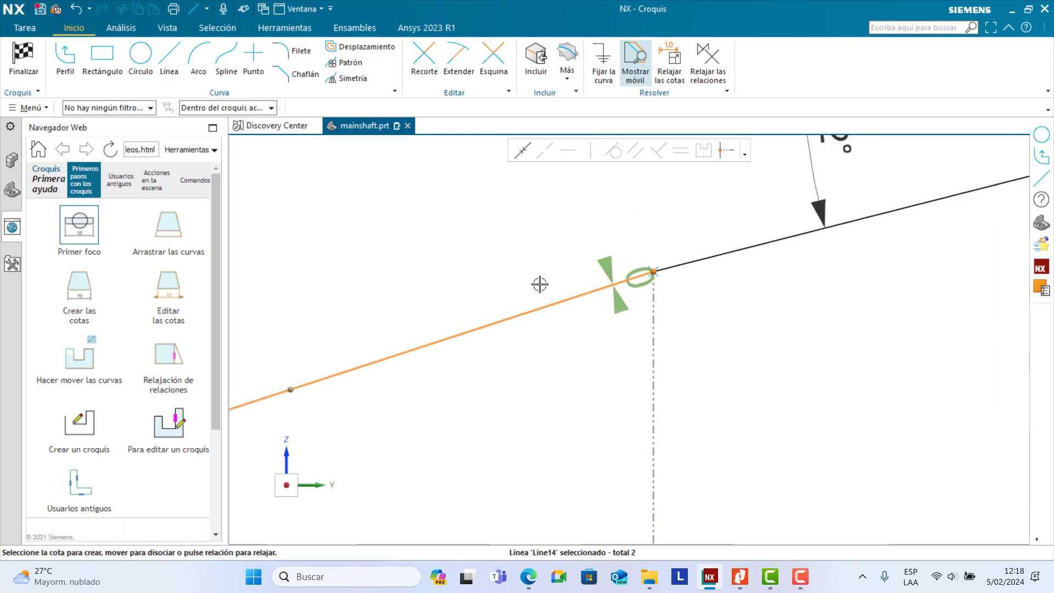
pyautogui.scroll(-5, 489, 270)
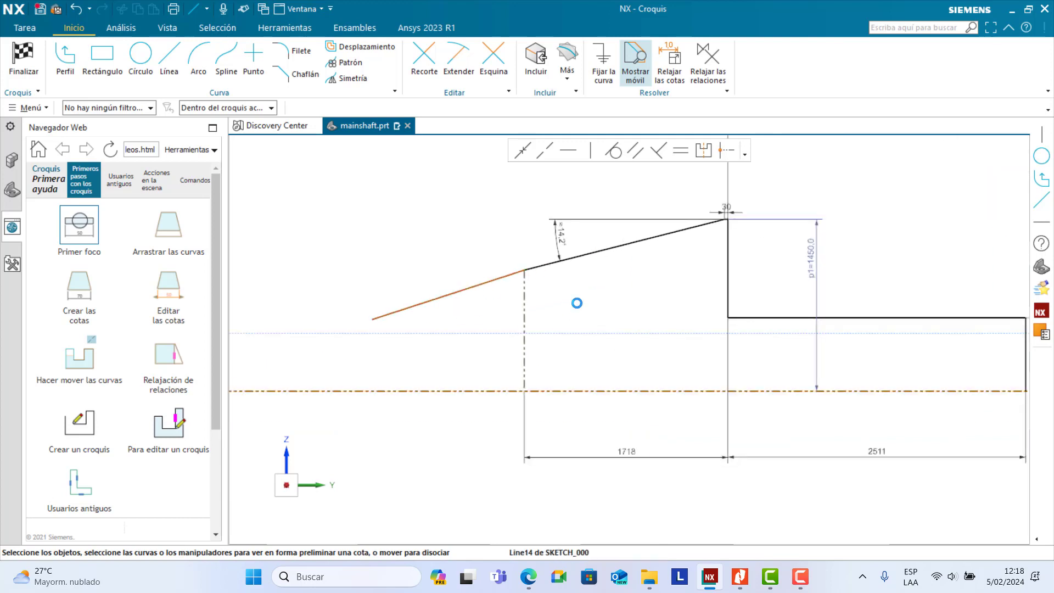
pyautogui.scroll(6, 722, 230)
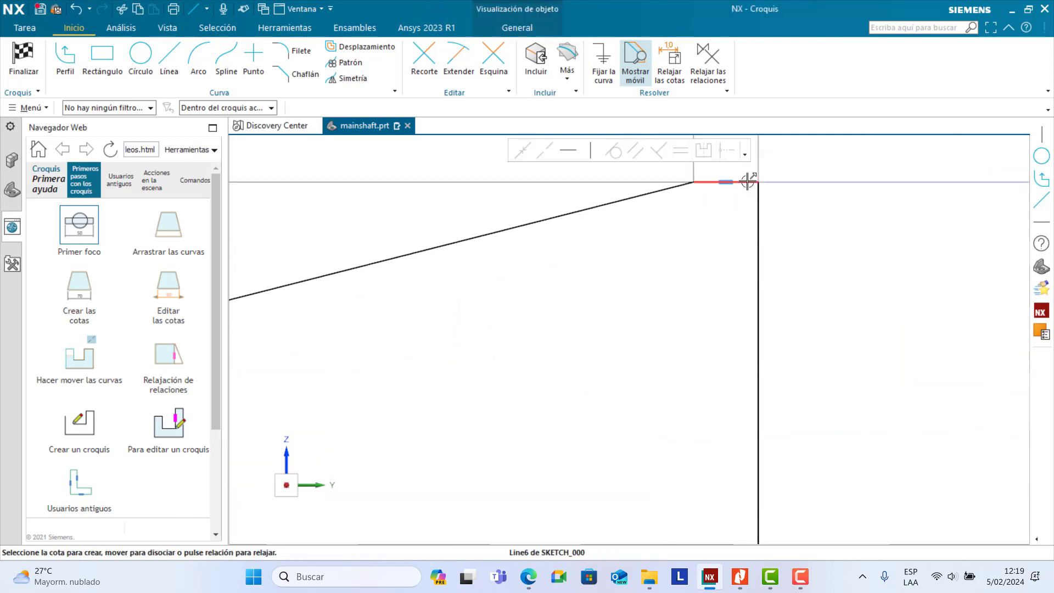
pyautogui.scroll(-5, 651, 289)
pyautogui.scroll(1, 565, 287)
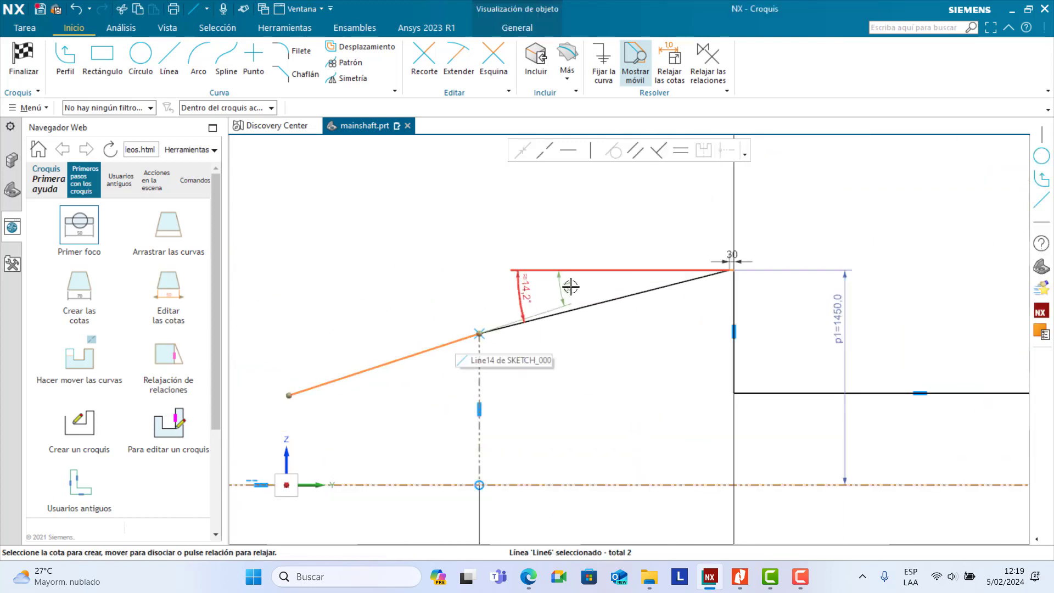
pyautogui.click(511, 300)
pyautogui.click(368, 341)
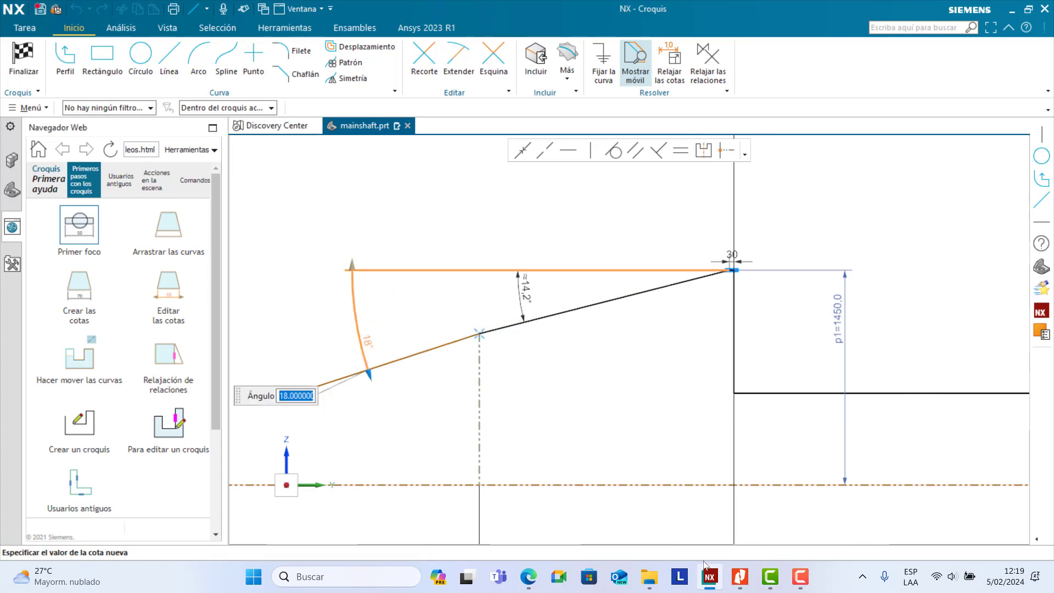
pyautogui.click(739, 576)
pyautogui.click(710, 577)
pyautogui.write('12.78')
pyautogui.press('Return')
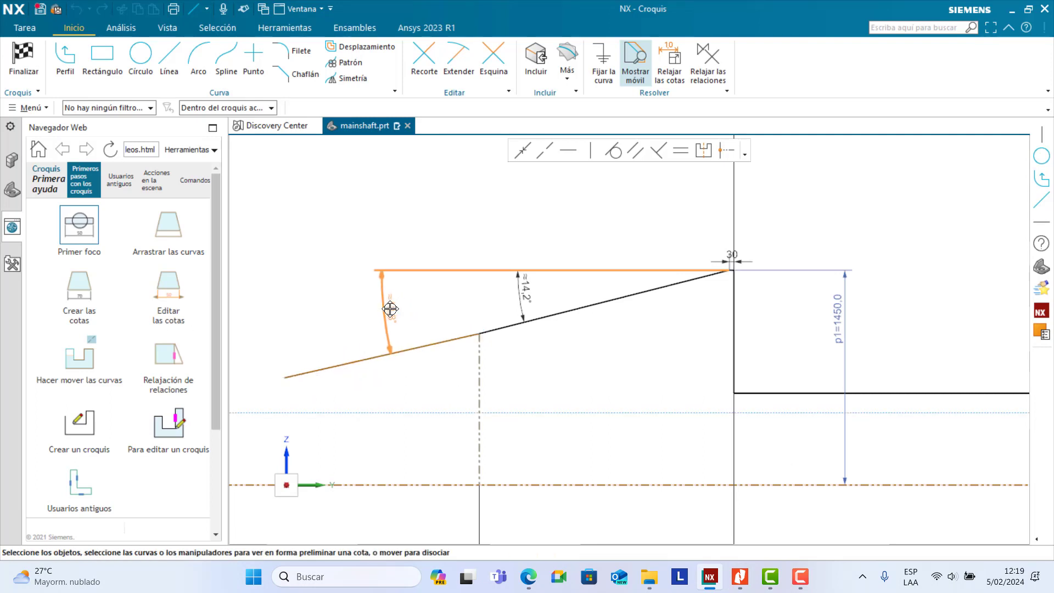
pyautogui.scroll(5, 426, 329)
pyautogui.scroll(-5, 477, 305)
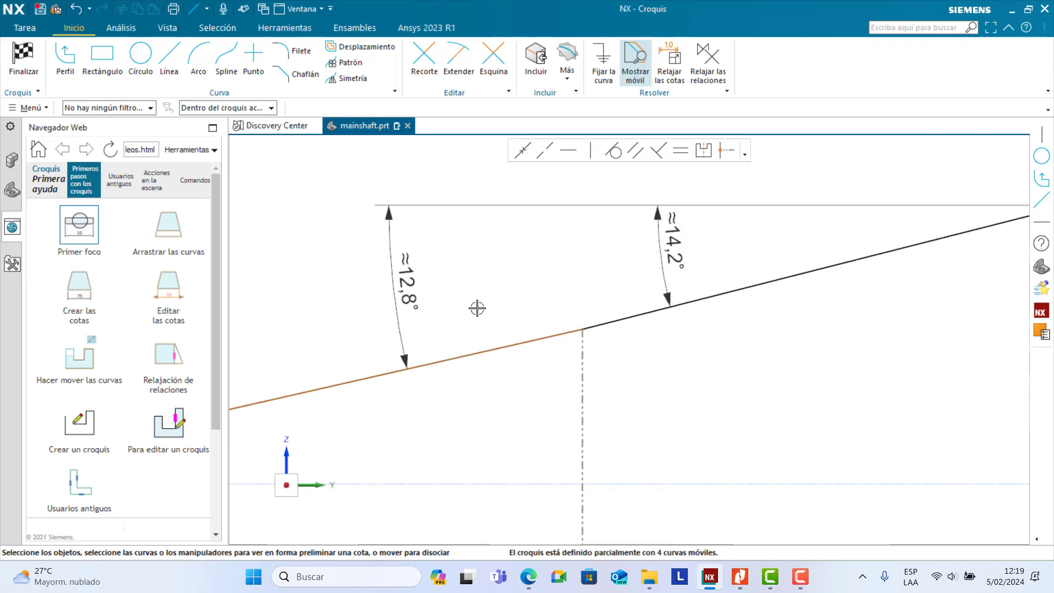
# Step: Dimension the horizontal distance from the second taper's free end to the shoulder face as 3581, taking the value from the PDF drawing
pyautogui.click(746, 584)
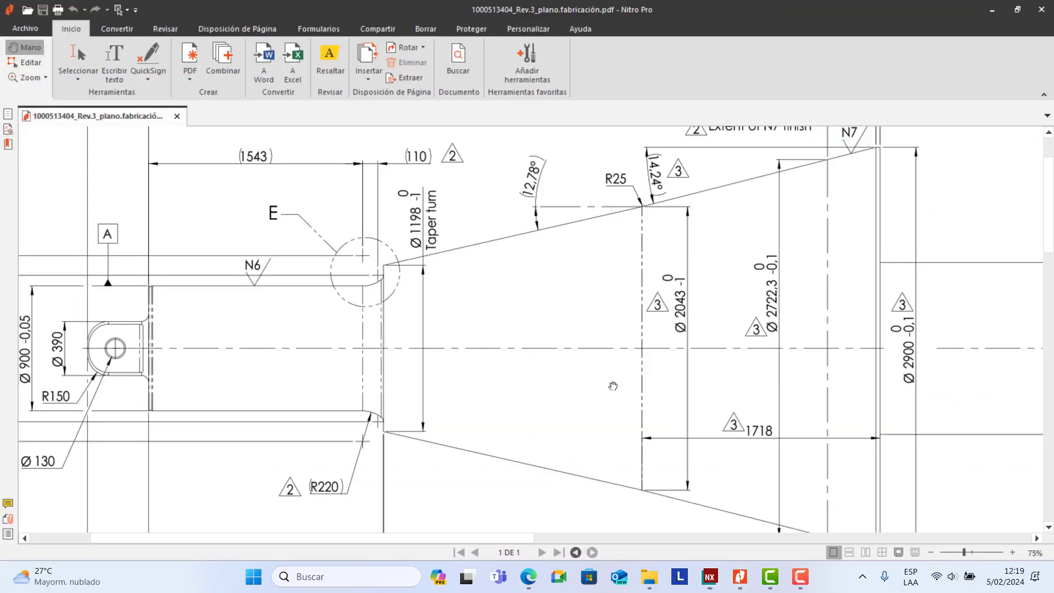
pyautogui.scroll(-3, 476, 329)
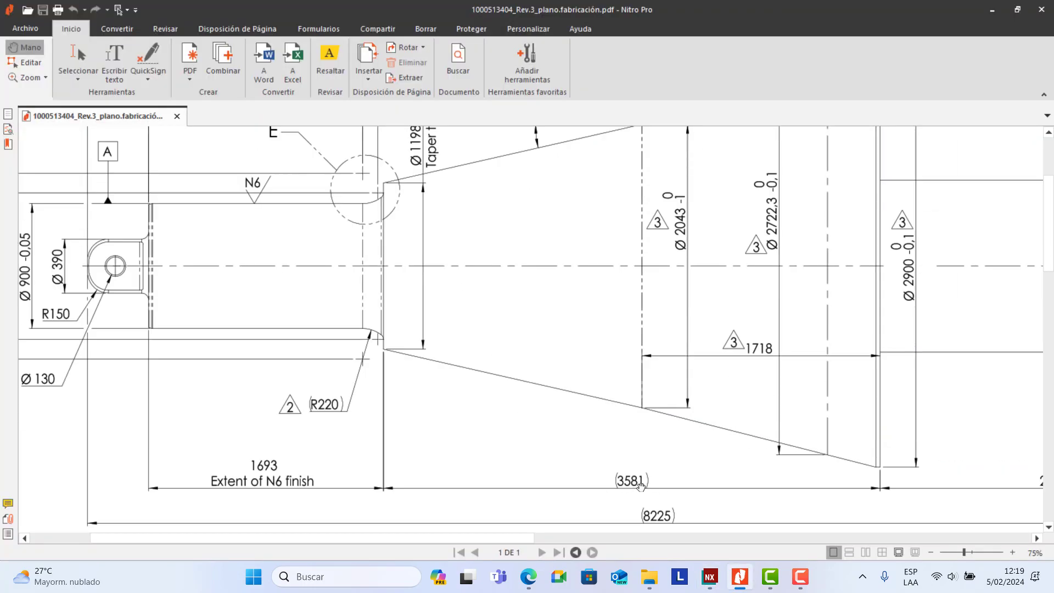
pyautogui.scroll(3, 412, 431)
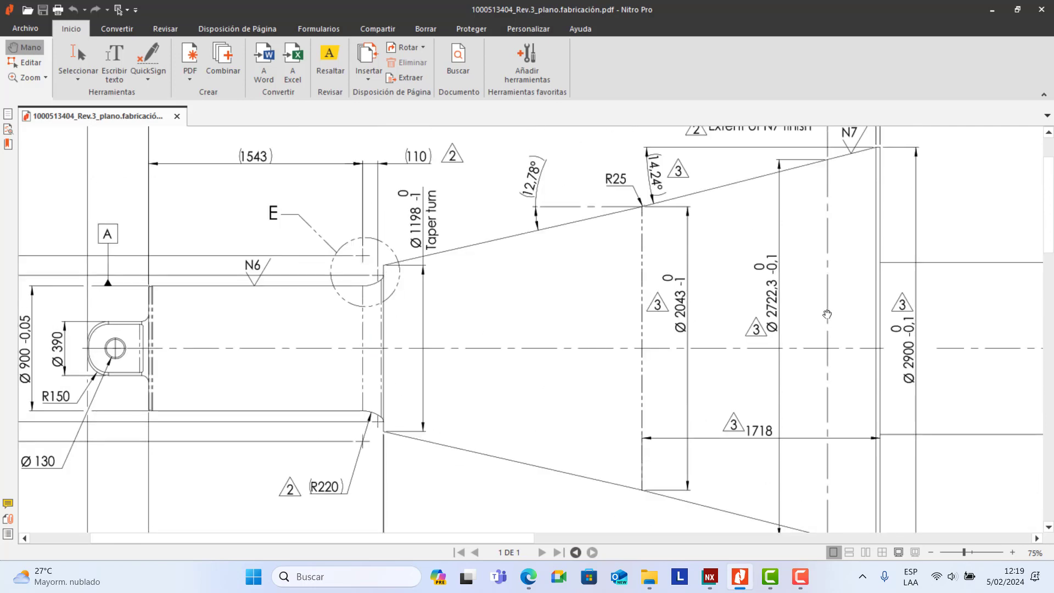
pyautogui.scroll(-3, 827, 314)
pyautogui.click(740, 576)
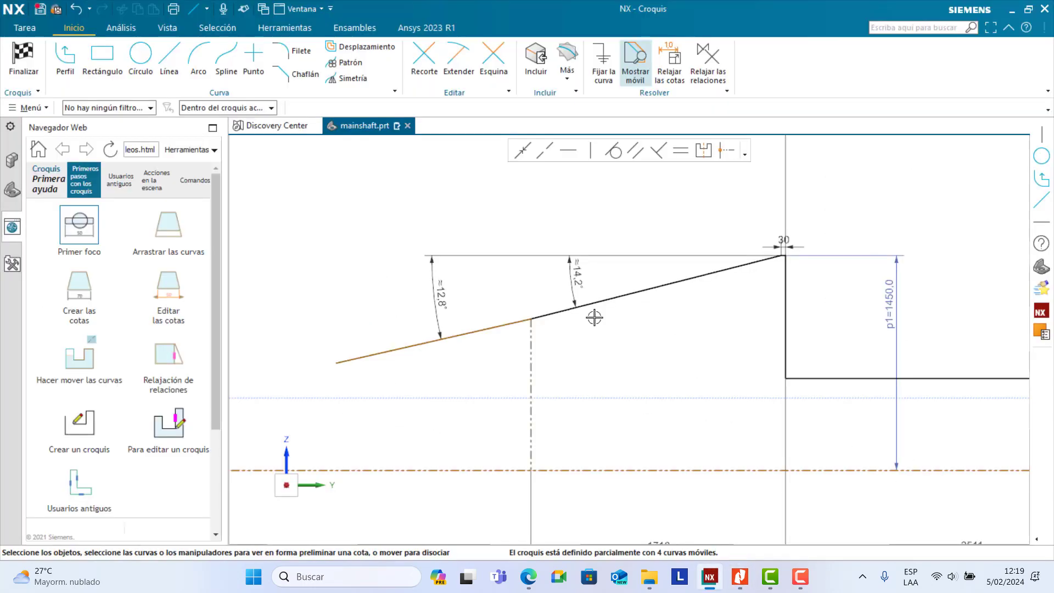
pyautogui.click(336, 362)
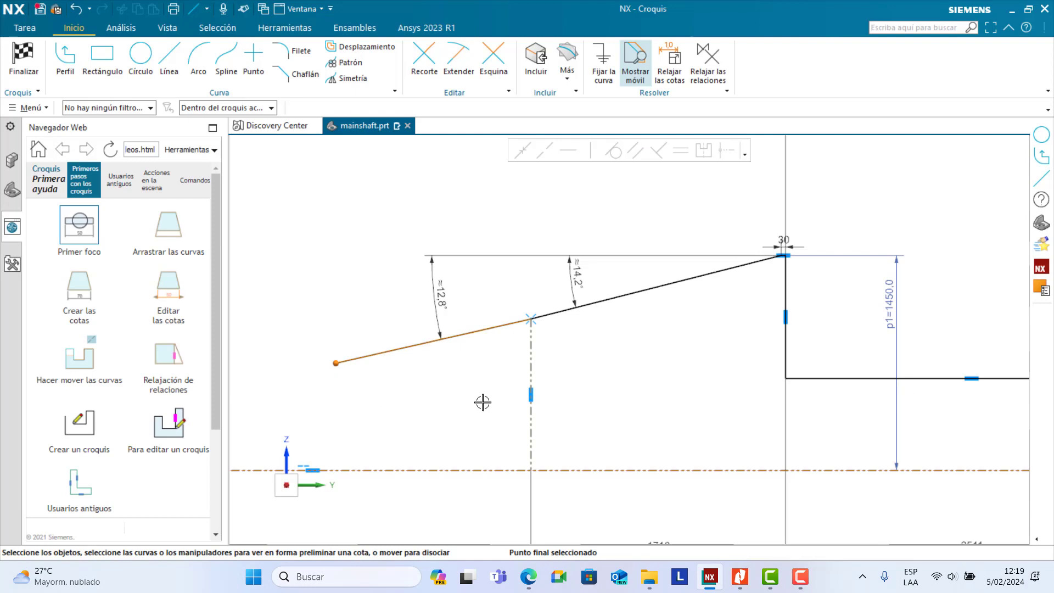
pyautogui.click(784, 359)
pyautogui.scroll(-4, 603, 389)
pyautogui.scroll(3, 592, 404)
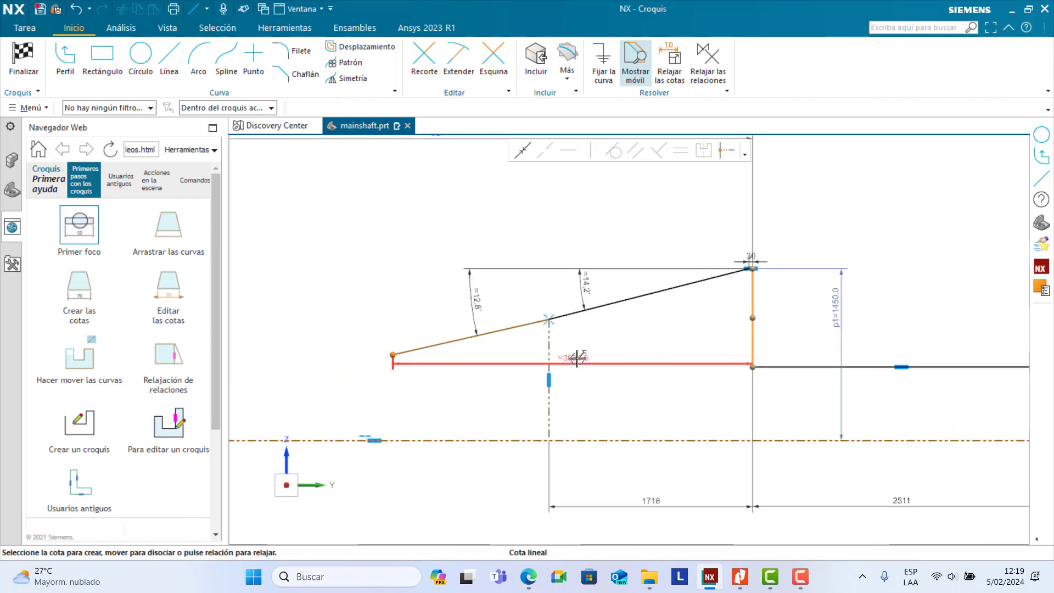
pyautogui.click(567, 521)
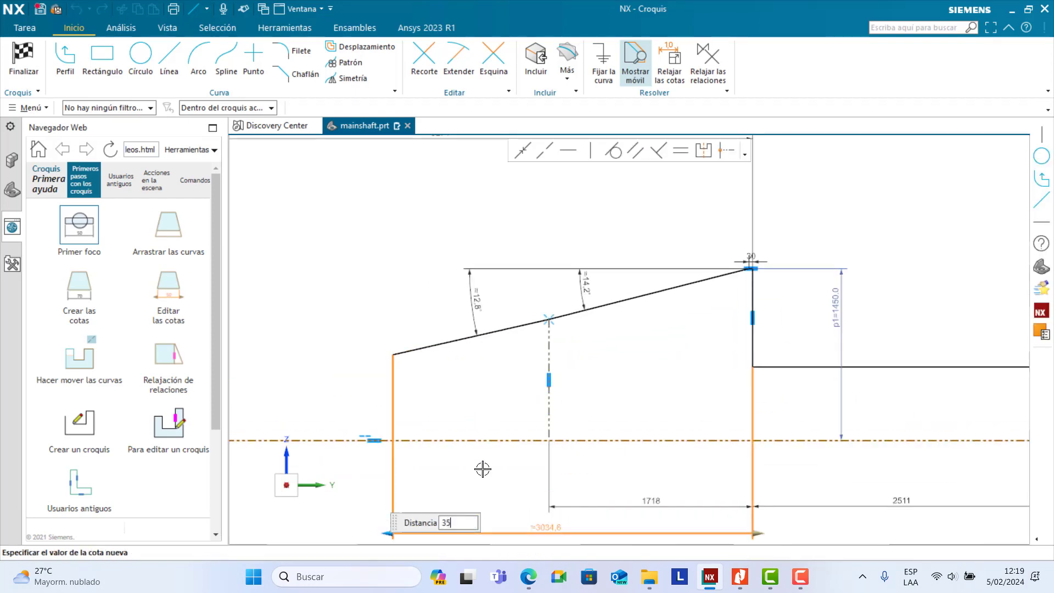
pyautogui.press('Return')
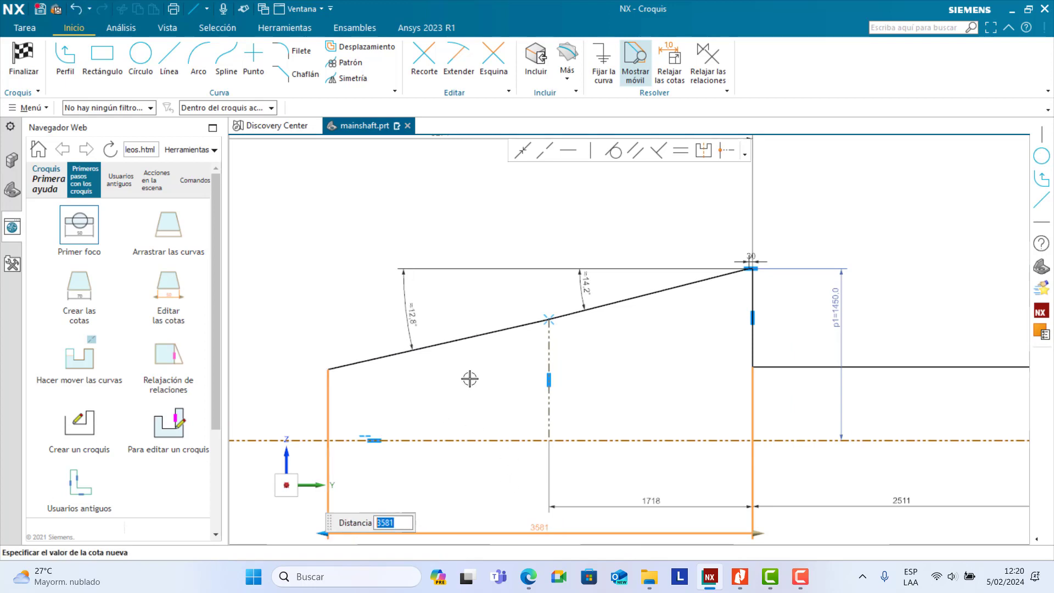
pyautogui.press('Escape')
pyautogui.scroll(-3, 434, 406)
pyautogui.scroll(4, 322, 405)
pyautogui.scroll(-1, 419, 397)
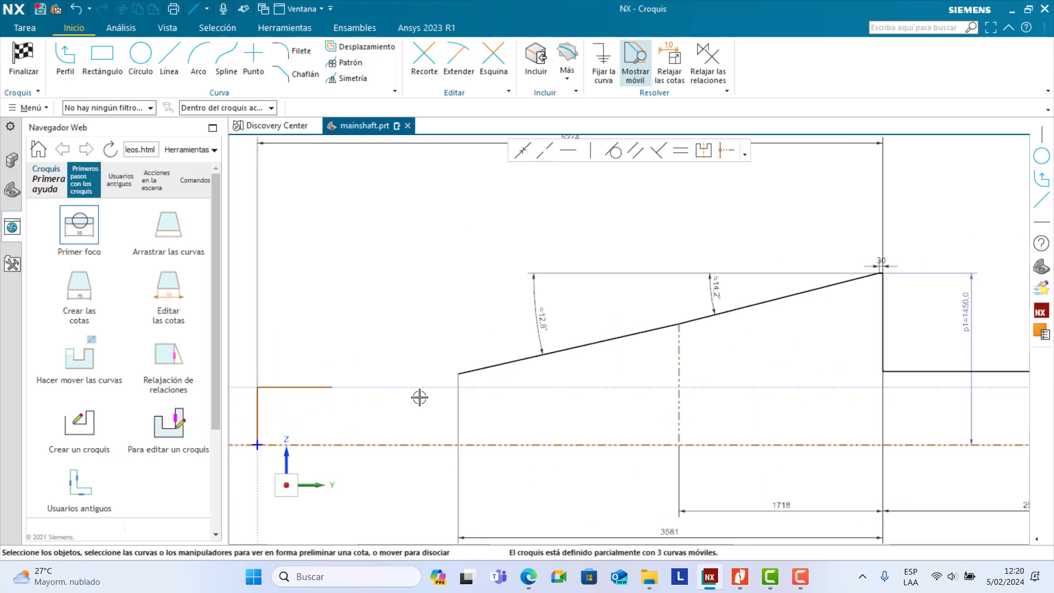
pyautogui.scroll(-2, 419, 397)
pyautogui.scroll(3, 450, 401)
pyautogui.scroll(-3, 424, 386)
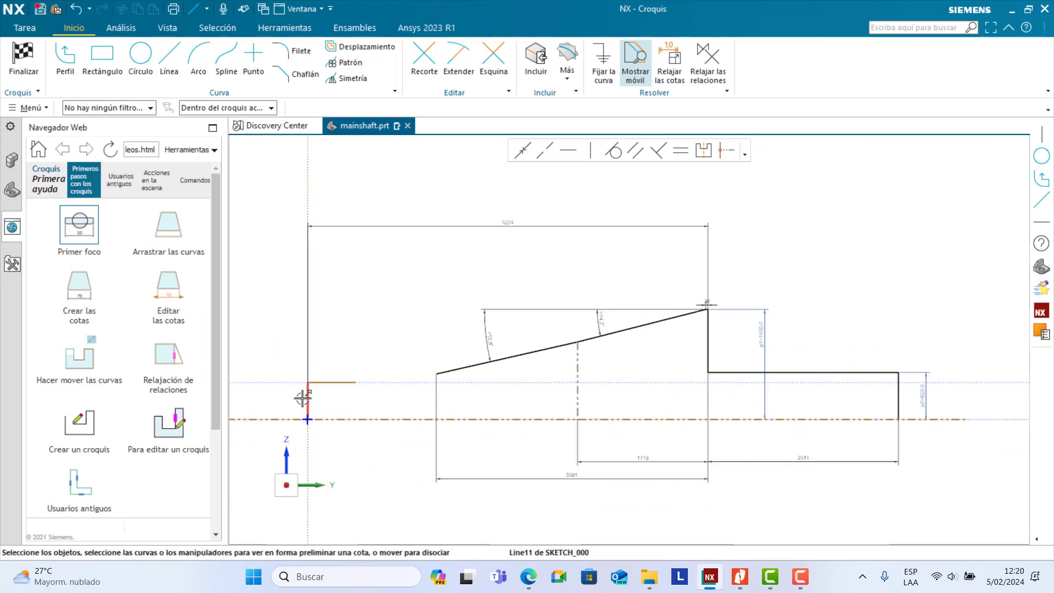
pyautogui.scroll(2, 300, 395)
pyautogui.scroll(-2, 544, 394)
pyautogui.scroll(4, 535, 387)
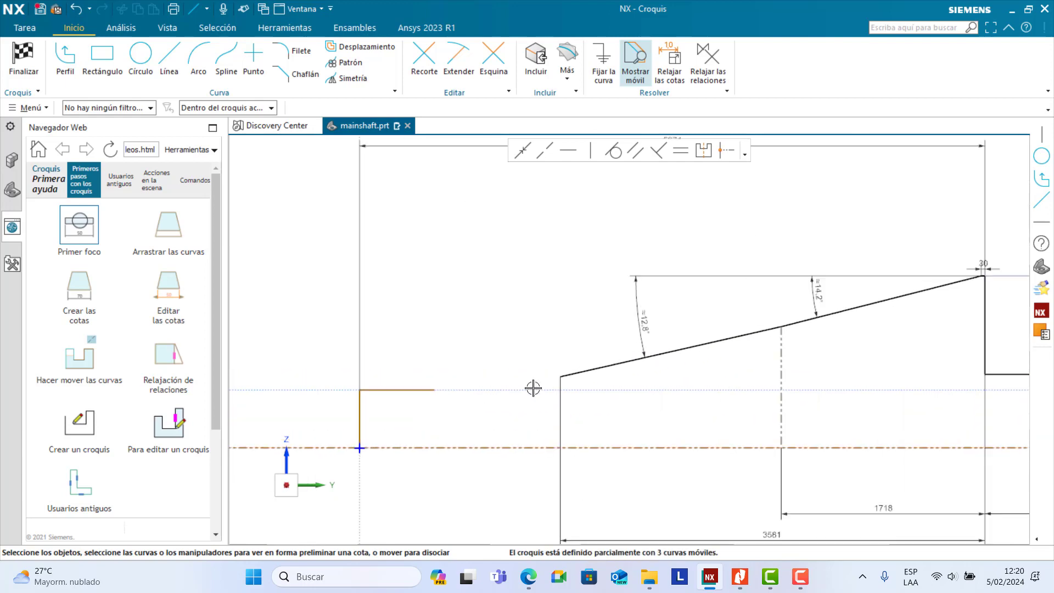
# Step: Examine detail E in the PDF drawing to see how the small end of the taper blends into the cylindrical section
pyautogui.click(739, 583)
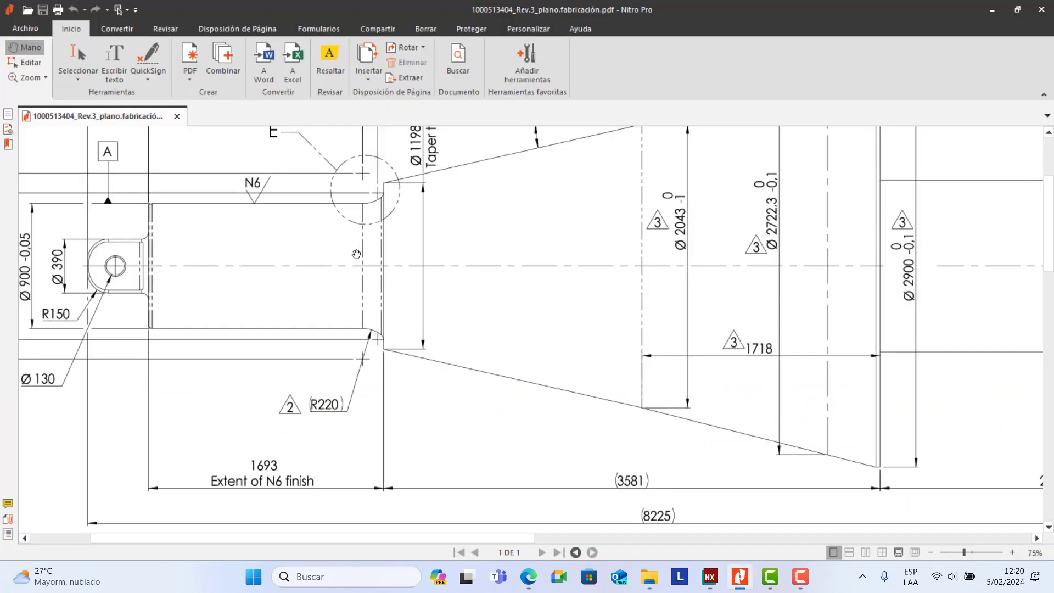
pyautogui.moveTo(356, 188); pyautogui.dragTo(522, 323)
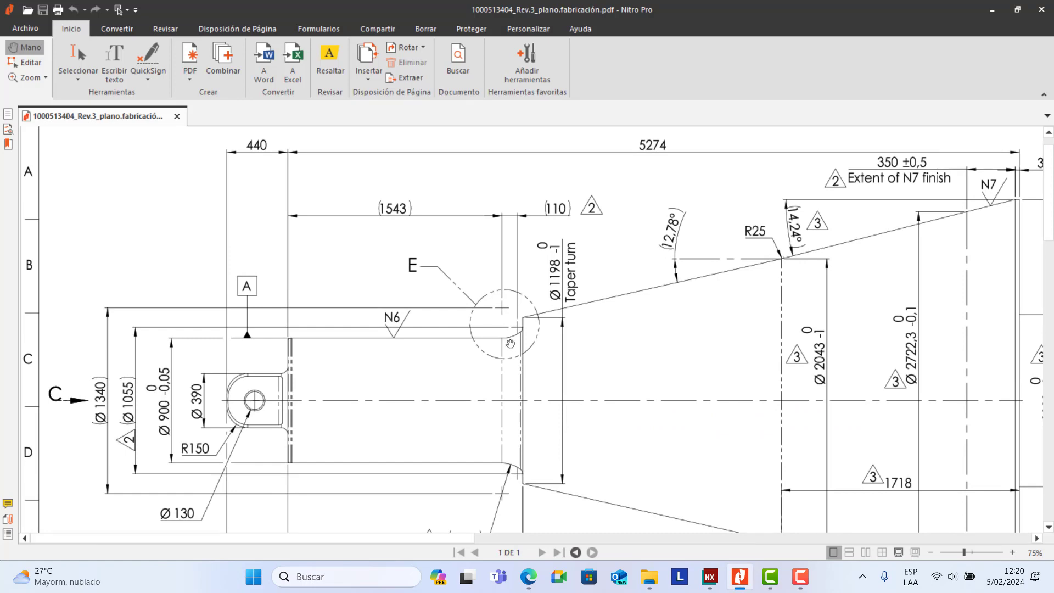
pyautogui.scroll(-10, 524, 401)
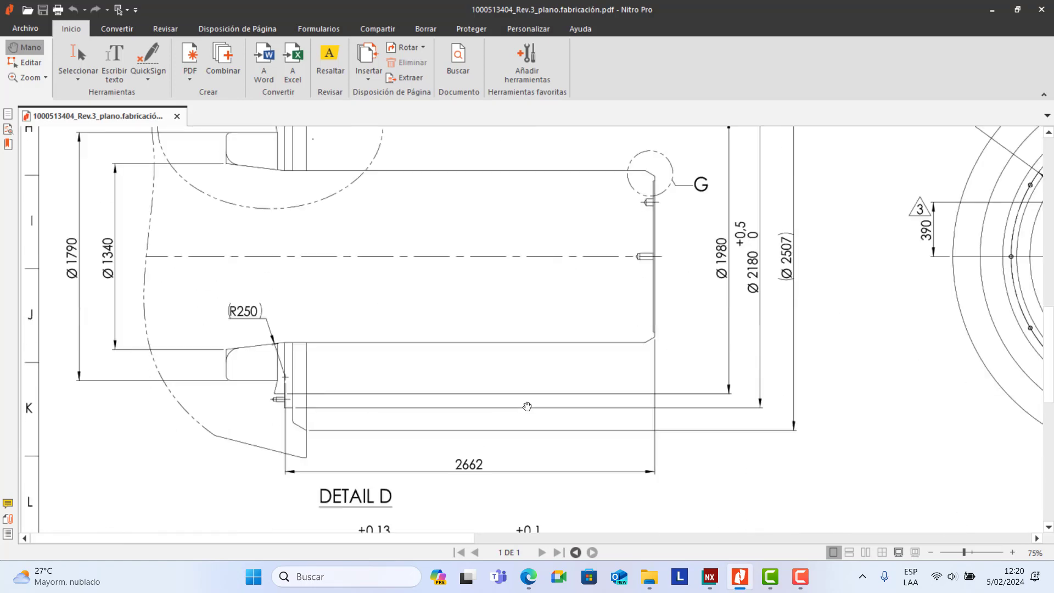
pyautogui.moveTo(649, 405); pyautogui.dragTo(346, 352)
pyautogui.keyDown('ctrl'); pyautogui.scroll(1, 675, 300); pyautogui.keyUp('ctrl')
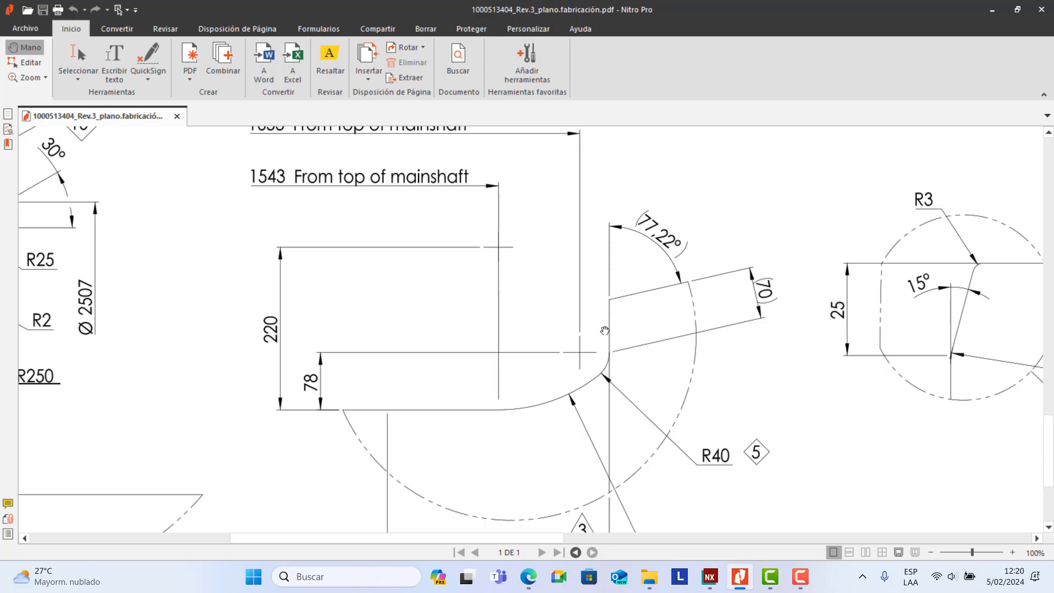
pyautogui.scroll(-3, 607, 369)
pyautogui.scroll(3, 604, 373)
# Step: Return to NX and draw a short vertical line from the second taper's free end toward the centre line
pyautogui.click(710, 576)
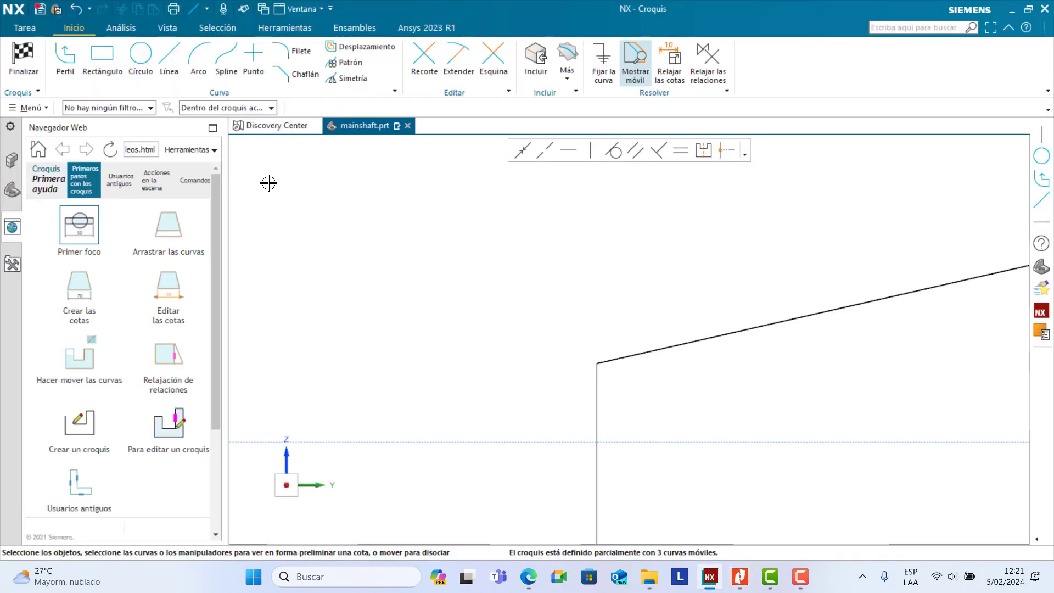
pyautogui.click(181, 69)
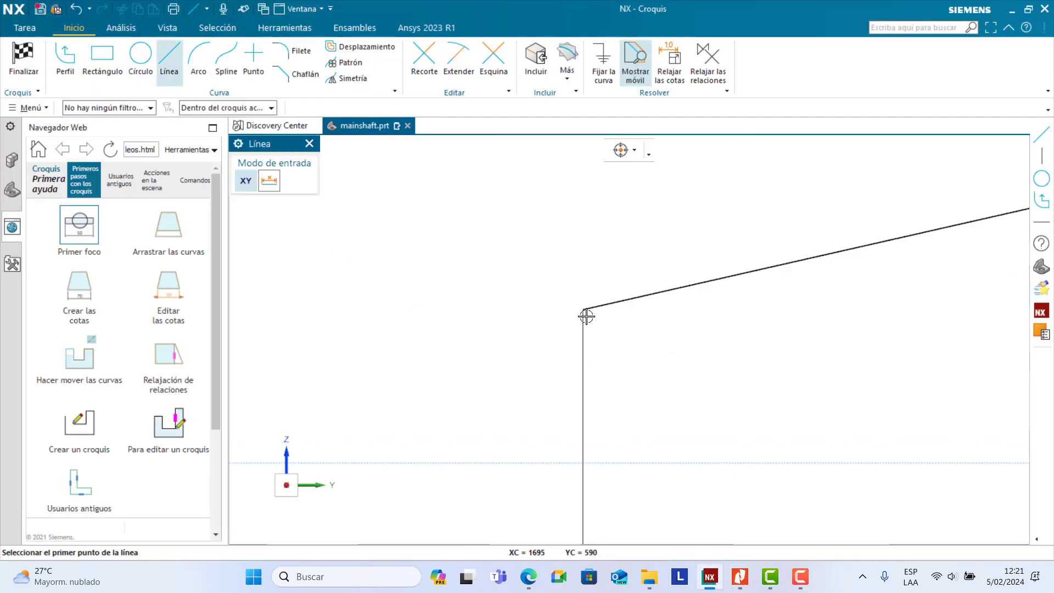
pyautogui.click(583, 310)
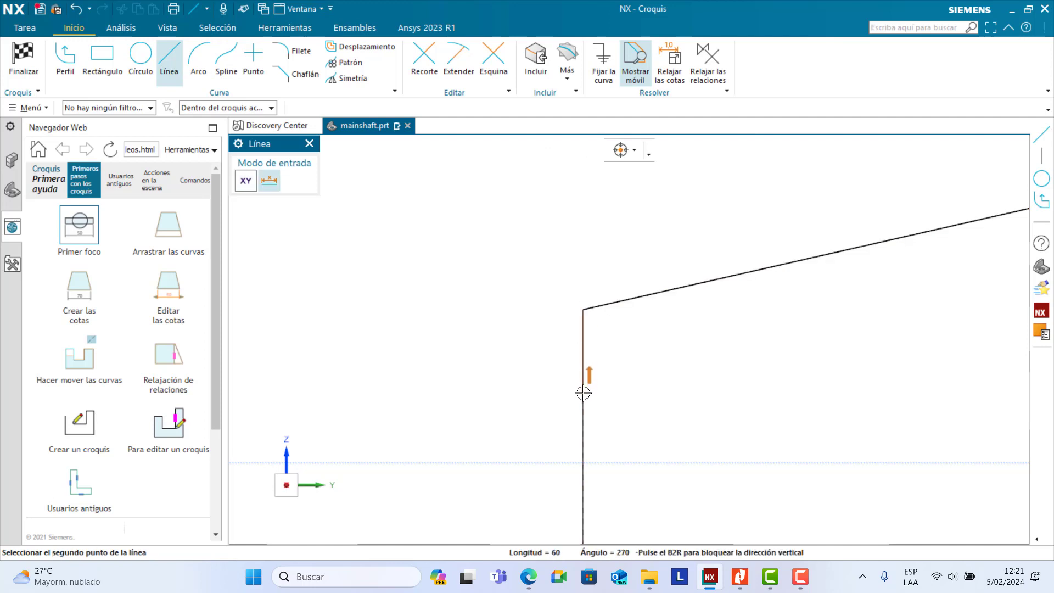
pyautogui.click(583, 413)
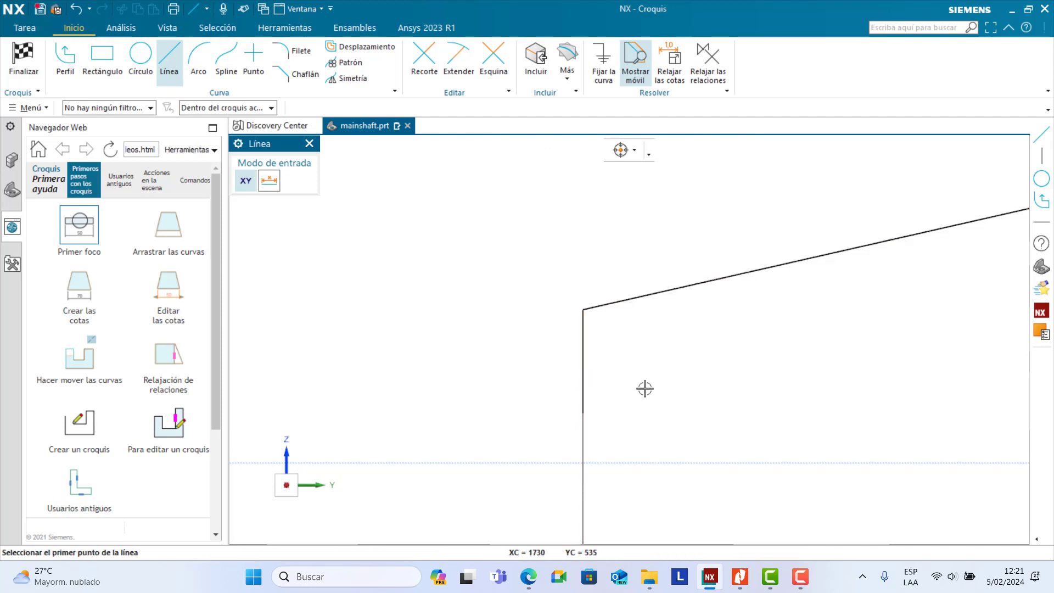
# Step: Draw a small three-point arc from the lower end of the short vertical line, tangent to it and curving away from the taper
pyautogui.click(199, 60)
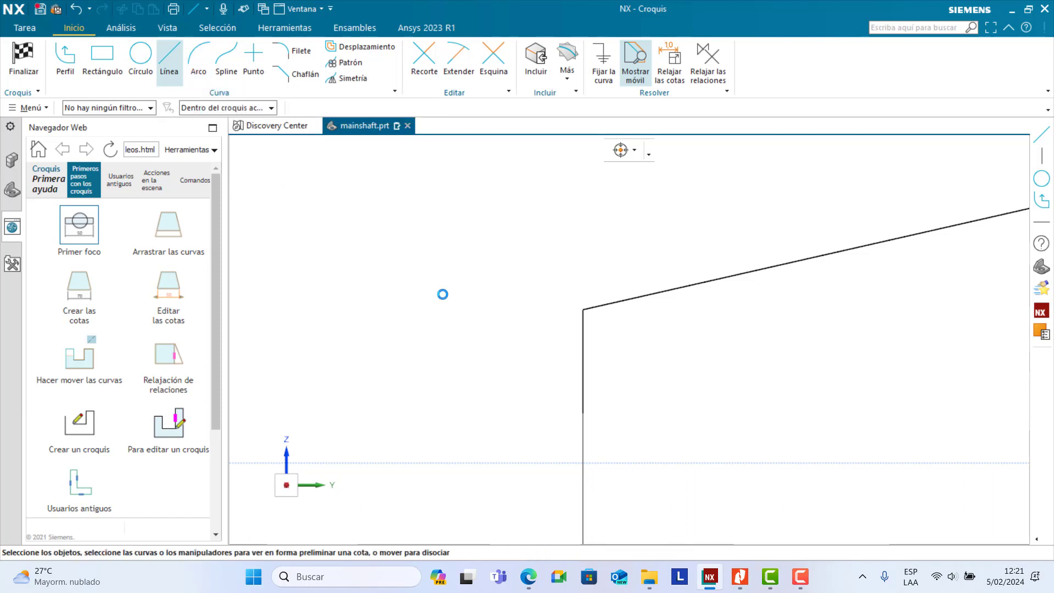
pyautogui.click(583, 413)
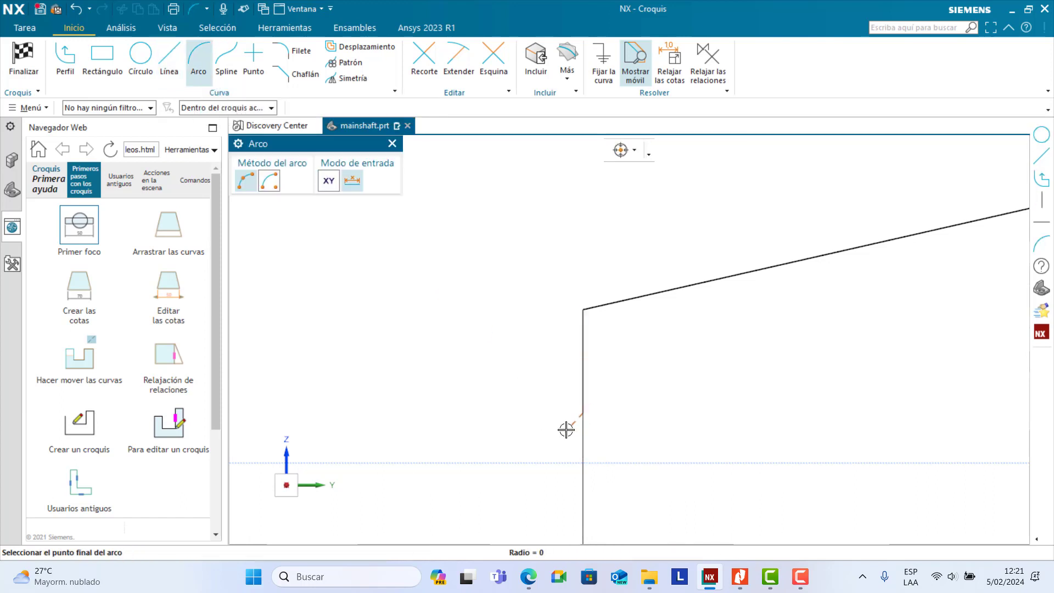
pyautogui.click(567, 431)
pyautogui.scroll(3, 569, 428)
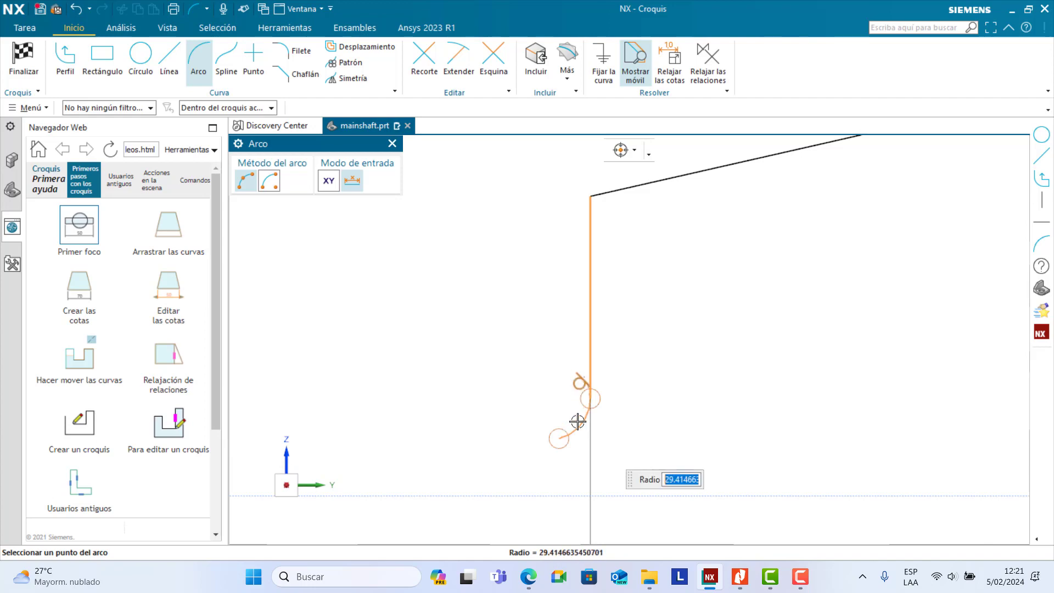
pyautogui.click(575, 418)
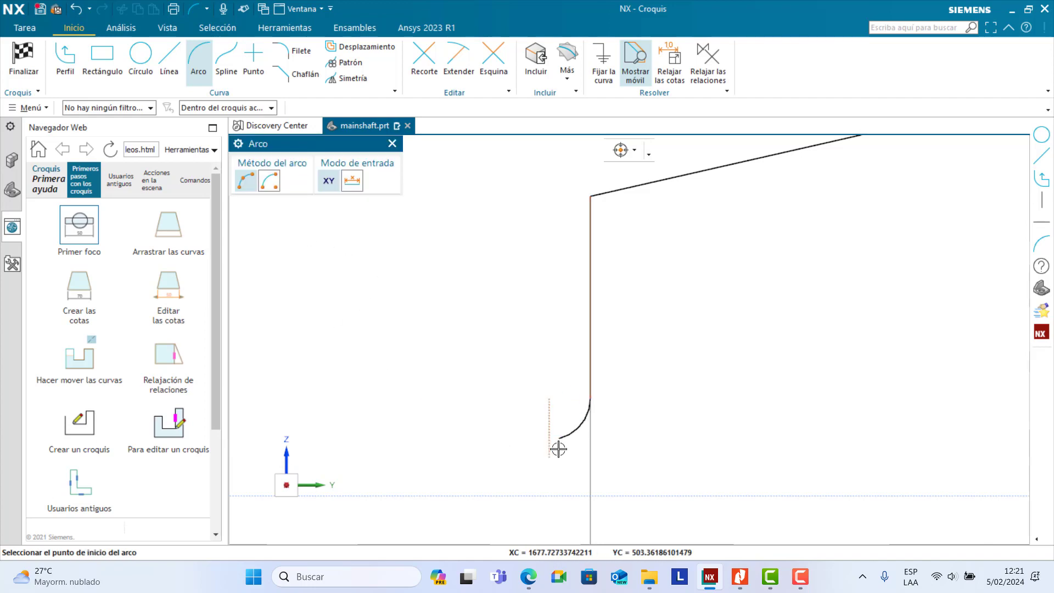
# Step: Draw a second, larger three-point arc from the free end of the small arc, flattening out toward the cylindrical section
pyautogui.click(559, 438)
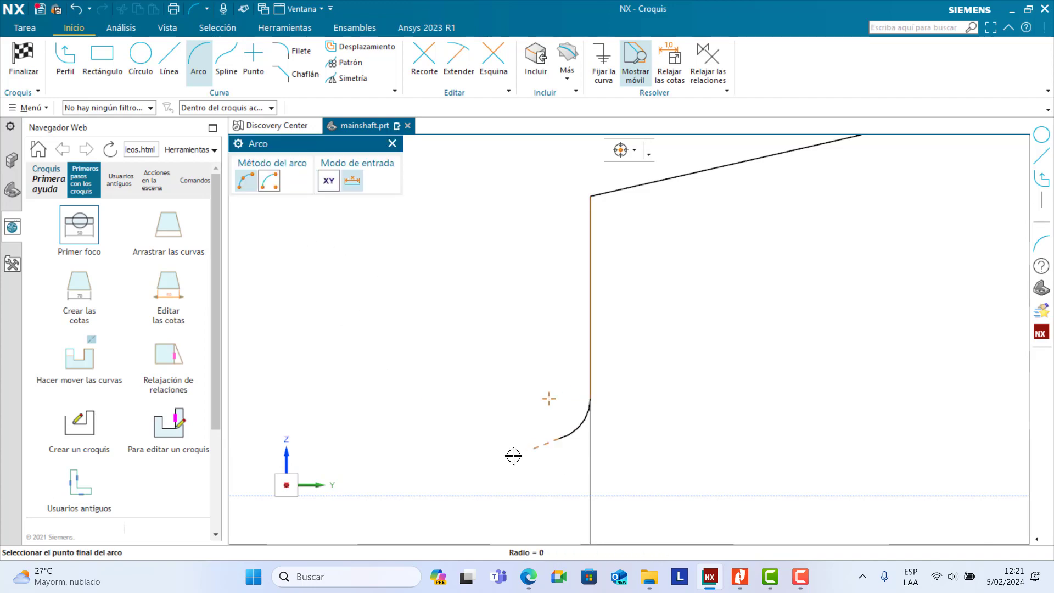
pyautogui.click(450, 472)
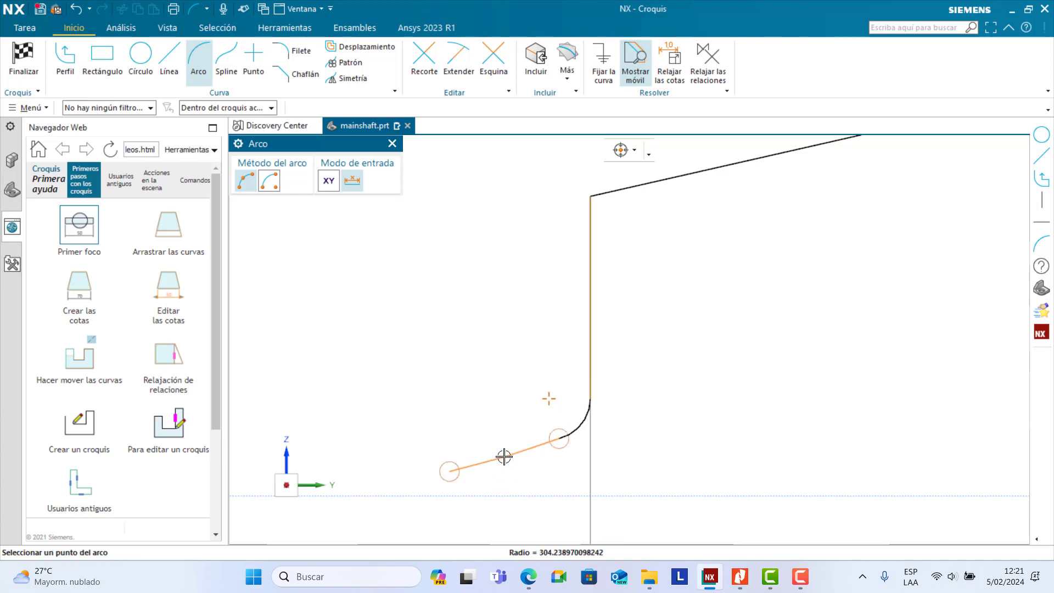
pyautogui.click(503, 466)
pyautogui.press('Escape')
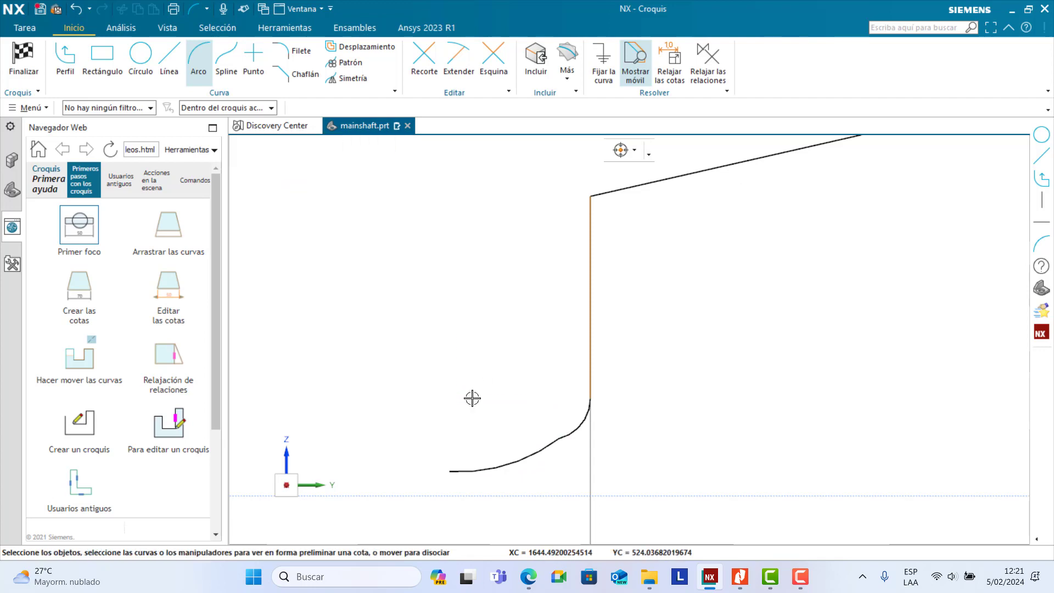
# Step: Examine detail E in the PDF drawing again for the blend radii and the arc centre positions
pyautogui.click(739, 576)
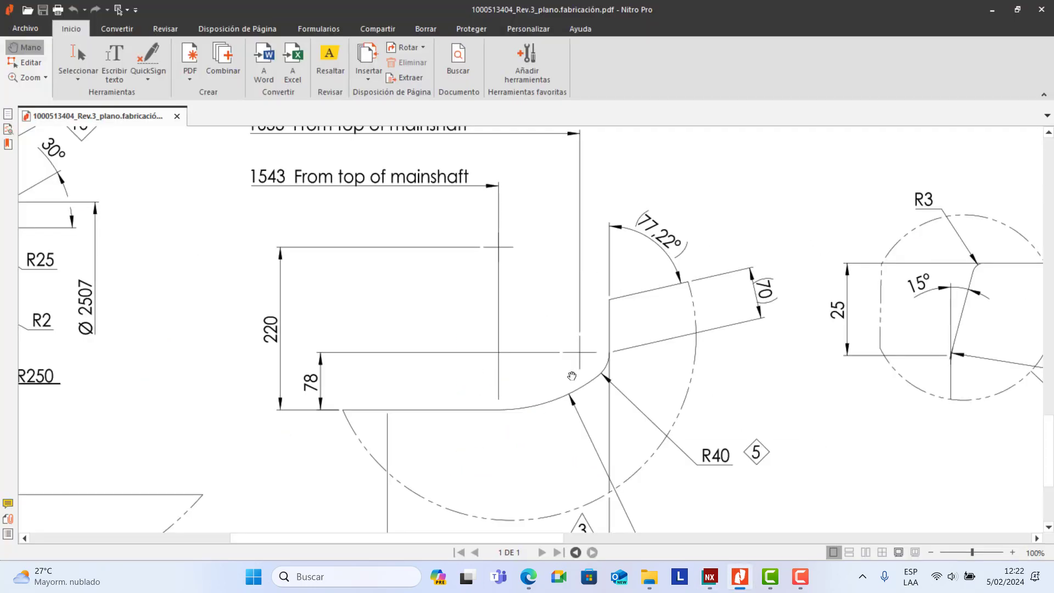
pyautogui.keyDown('ctrl'); pyautogui.scroll(-2, 648, 472); pyautogui.keyUp('ctrl')
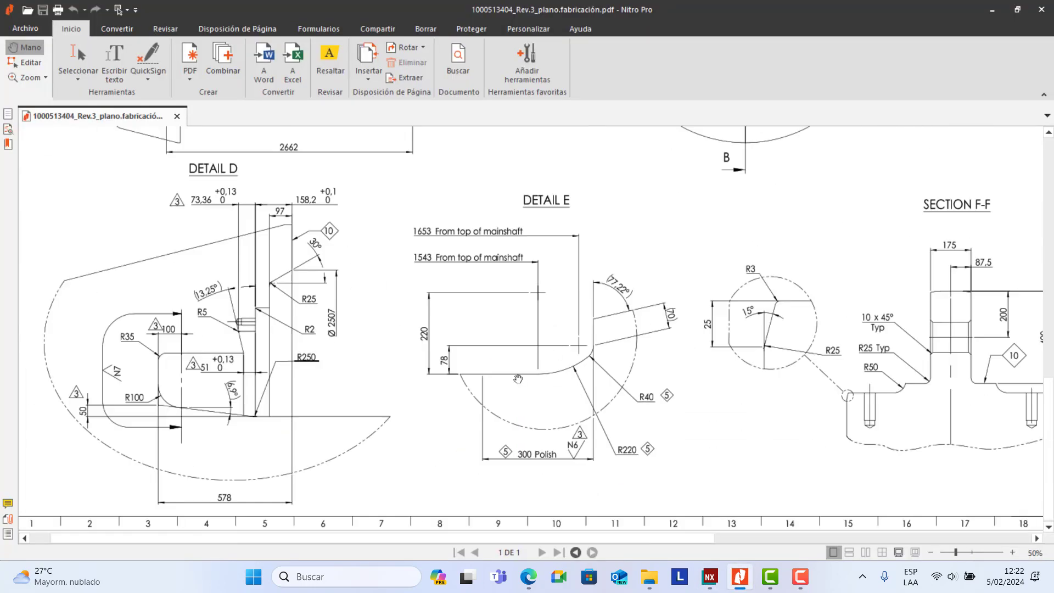
pyautogui.scroll(3, 507, 376)
pyautogui.scroll(-3, 507, 376)
pyautogui.keyDown('ctrl'); pyautogui.scroll(3, 507, 376); pyautogui.keyUp('ctrl')
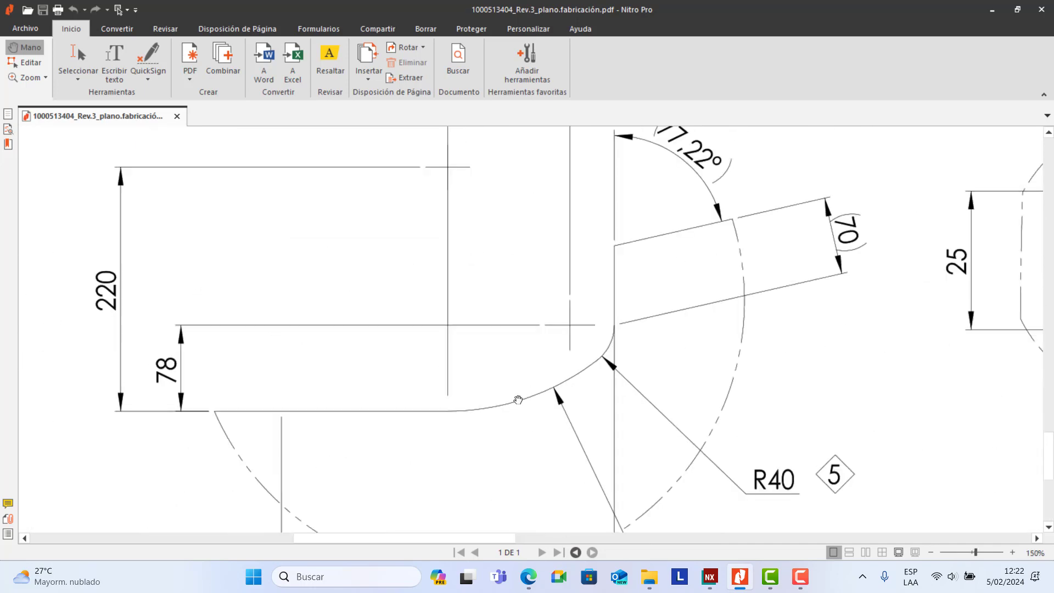
pyautogui.keyDown('ctrl'); pyautogui.scroll(-3, 573, 419); pyautogui.keyUp('ctrl')
pyautogui.keyDown('ctrl'); pyautogui.scroll(6, 498, 406); pyautogui.keyUp('ctrl')
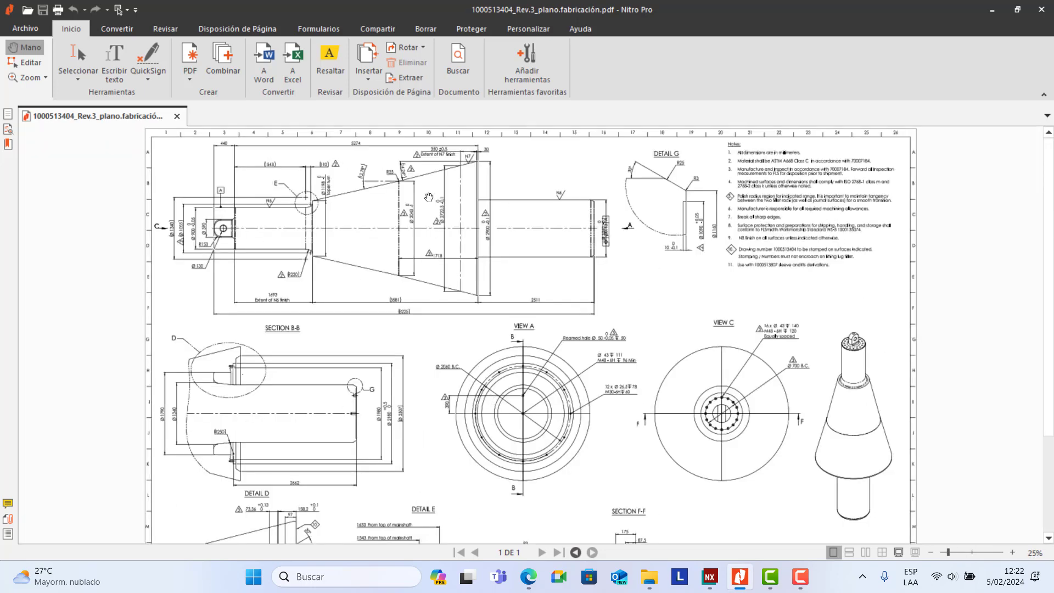
# Step: Examine the main view of the PDF drawing for the diameter of the cylindrical section beside detail E
pyautogui.keyDown('ctrl'); pyautogui.scroll(-2, 556, 340); pyautogui.keyUp('ctrl')
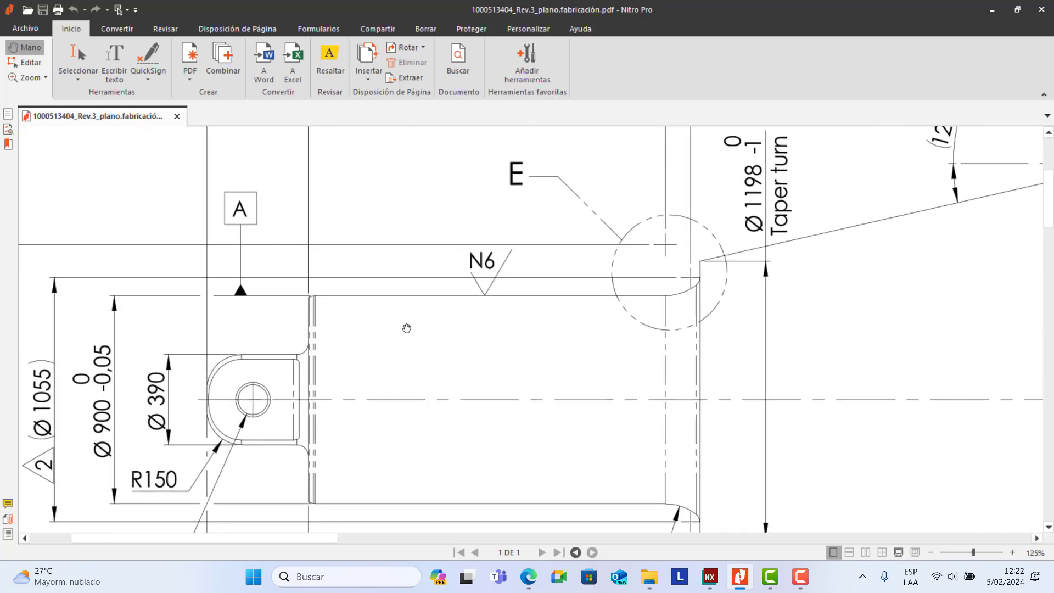
pyautogui.scroll(-3, 386, 327)
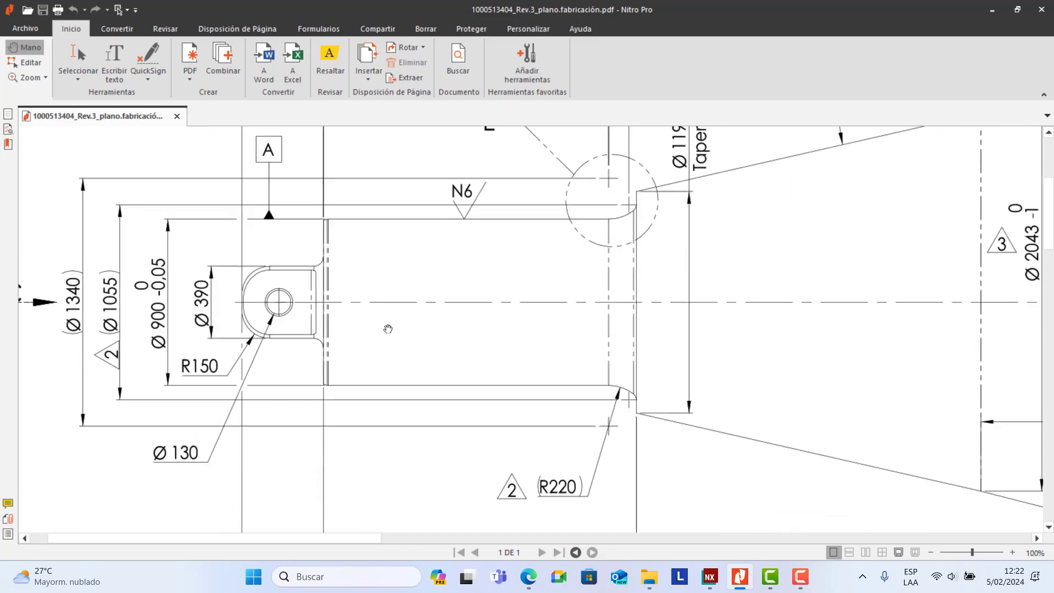
pyautogui.keyDown('ctrl'); pyautogui.scroll(-4, 405, 334); pyautogui.keyUp('ctrl')
pyautogui.scroll(-5, 557, 363)
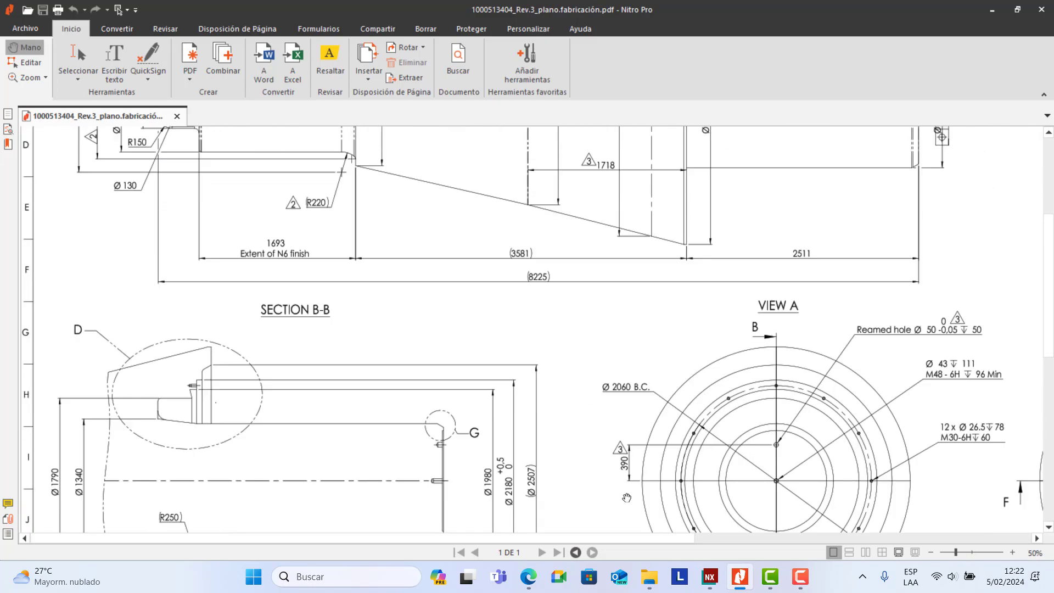
pyautogui.keyDown('ctrl'); pyautogui.scroll(2, 628, 463); pyautogui.keyUp('ctrl')
pyautogui.scroll(10, 560, 447)
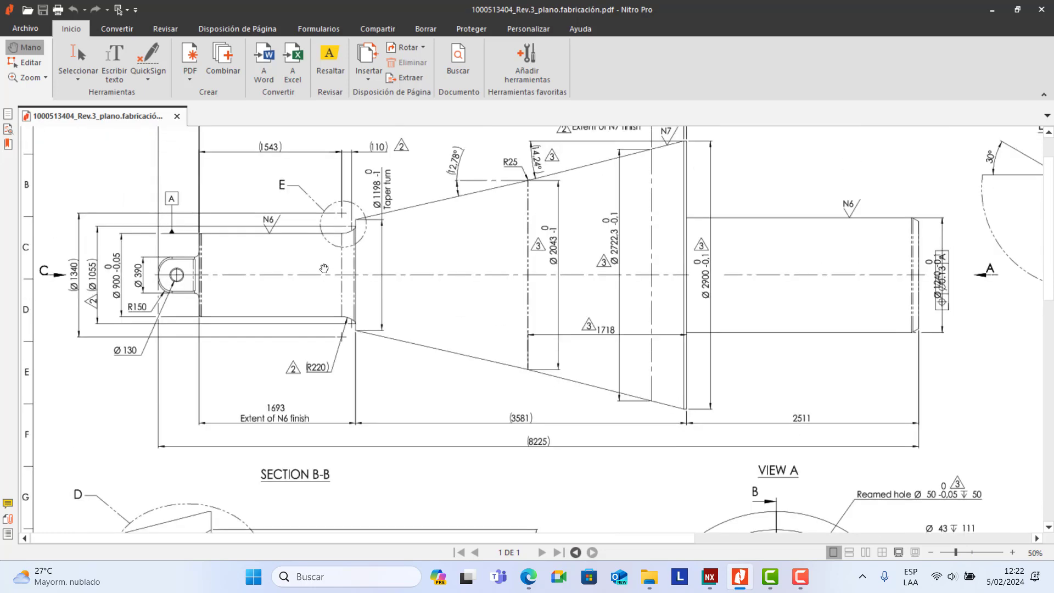
pyautogui.scroll(1, 239, 247)
pyautogui.keyDown('ctrl'); pyautogui.scroll(3, 212, 281); pyautogui.keyUp('ctrl')
pyautogui.moveTo(212, 281); pyautogui.dragTo(327, 290)
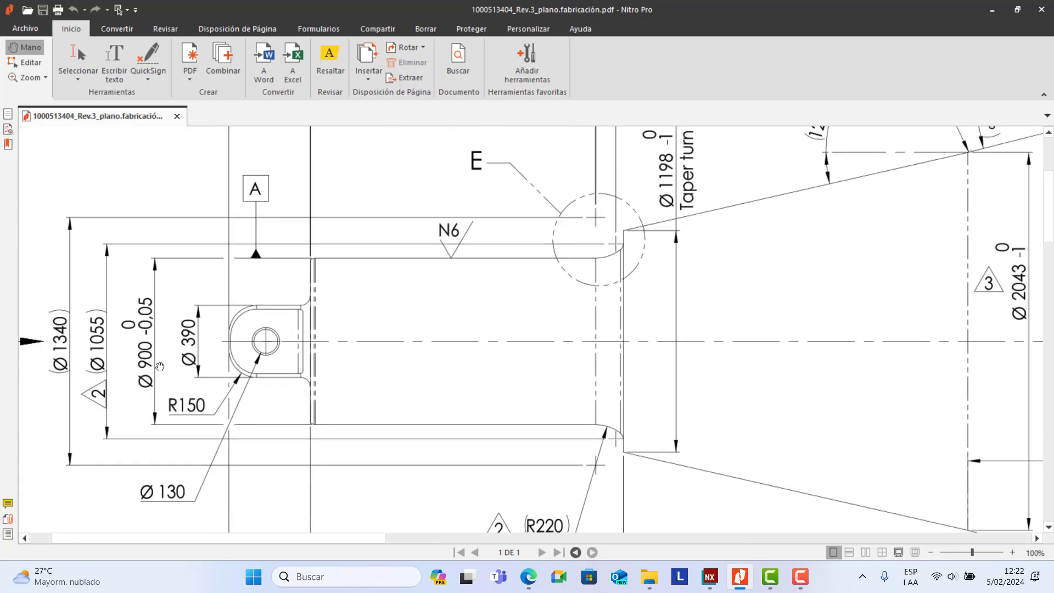
# Step: Return to NX, dimension the cylindrical section's horizontal line from the centre line as 900/2, and place the dimension close to the profile
pyautogui.click(709, 576)
pyautogui.scroll(-8, 531, 397)
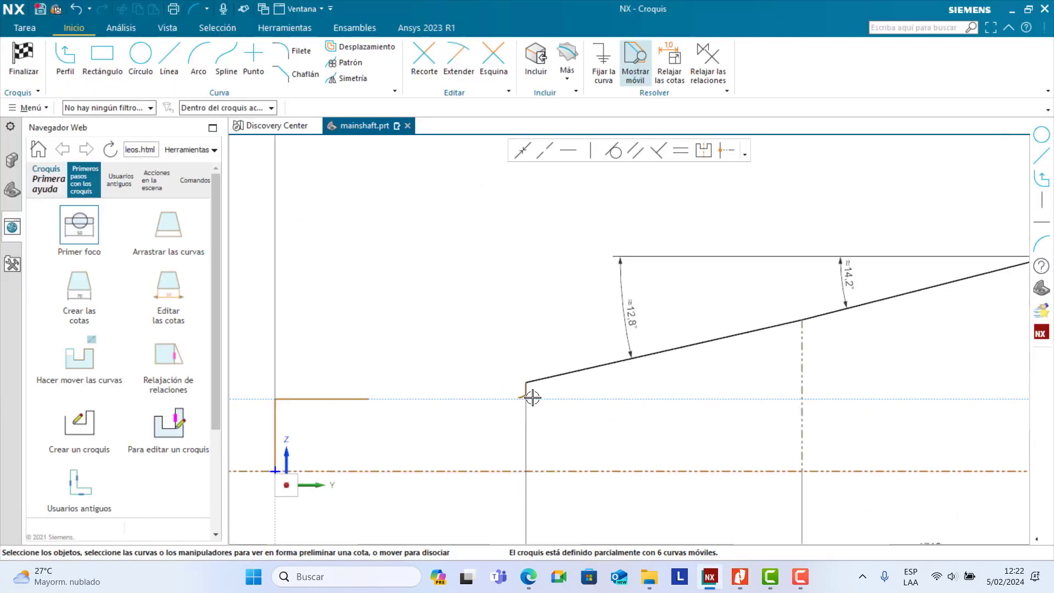
pyautogui.scroll(3, 277, 425)
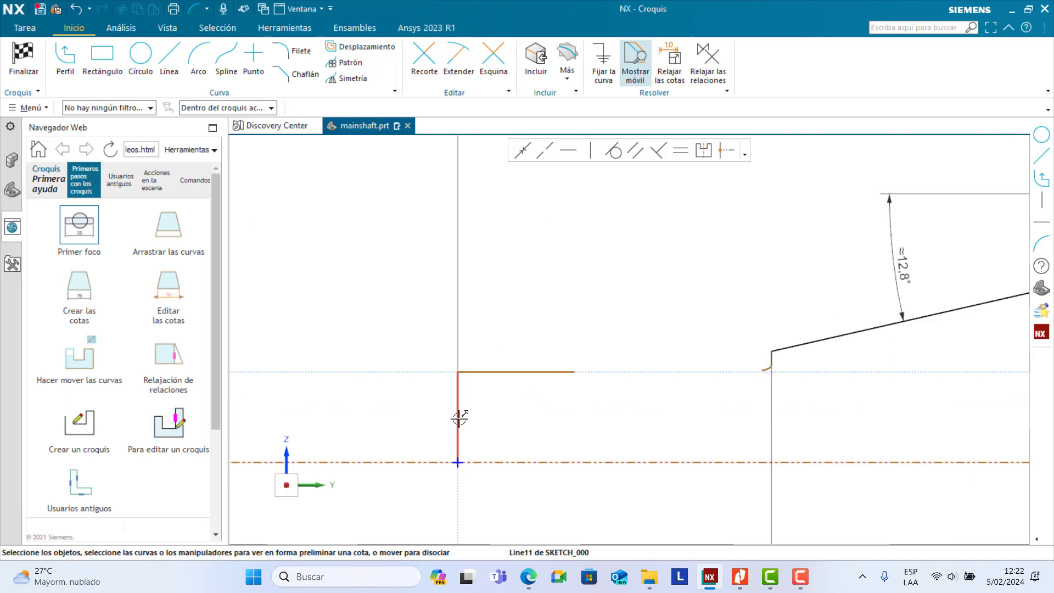
pyautogui.click(473, 372)
pyautogui.click(426, 462)
pyautogui.click(368, 420)
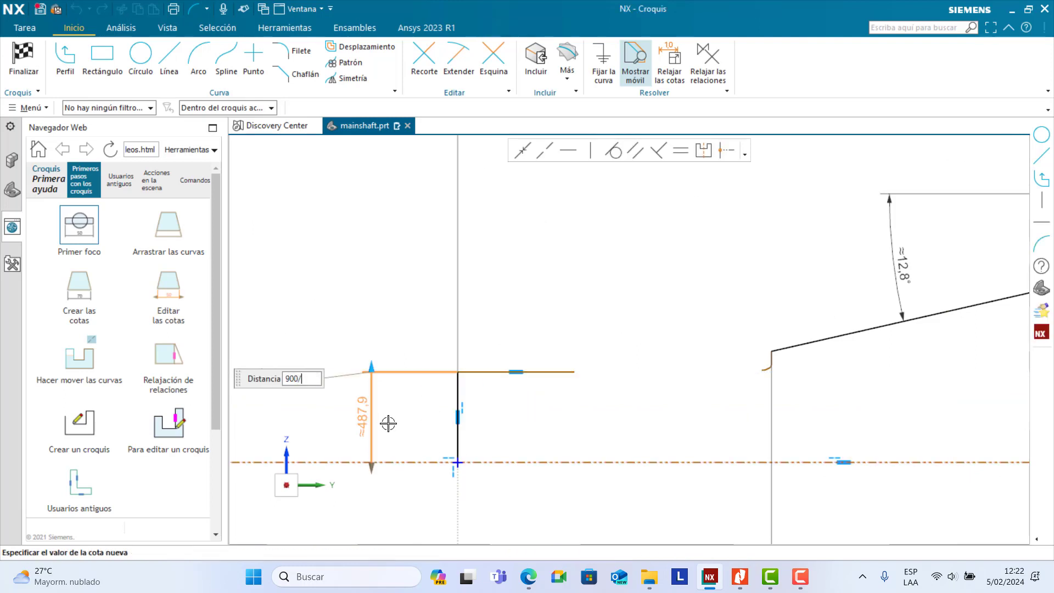
pyautogui.press('Return')
pyautogui.click(417, 319)
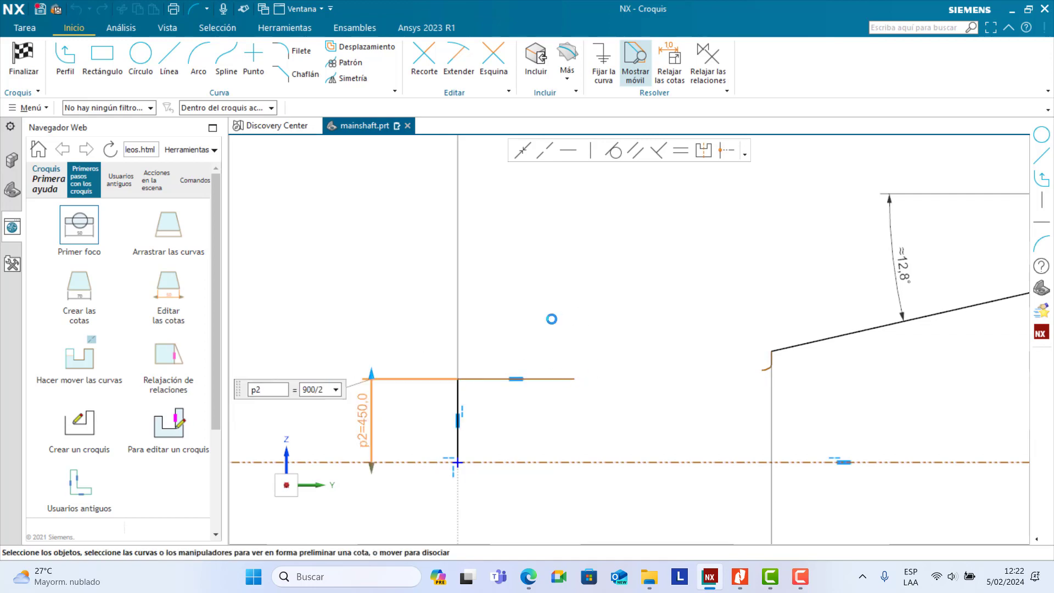
pyautogui.moveTo(361, 404); pyautogui.dragTo(393, 417)
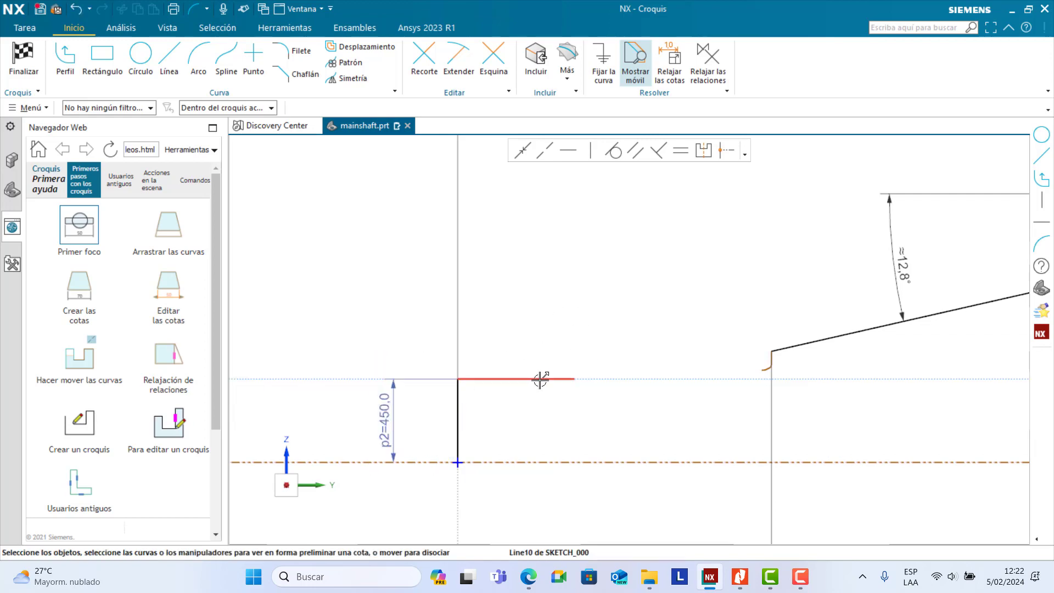
# Step: Extend the cylindrical section's horizontal line toward the taper and join the larger arc's free end to the line's end
pyautogui.click(573, 379)
pyautogui.moveTo(574, 378); pyautogui.dragTo(719, 378)
pyautogui.scroll(2, 587, 324)
pyautogui.scroll(1, 748, 344)
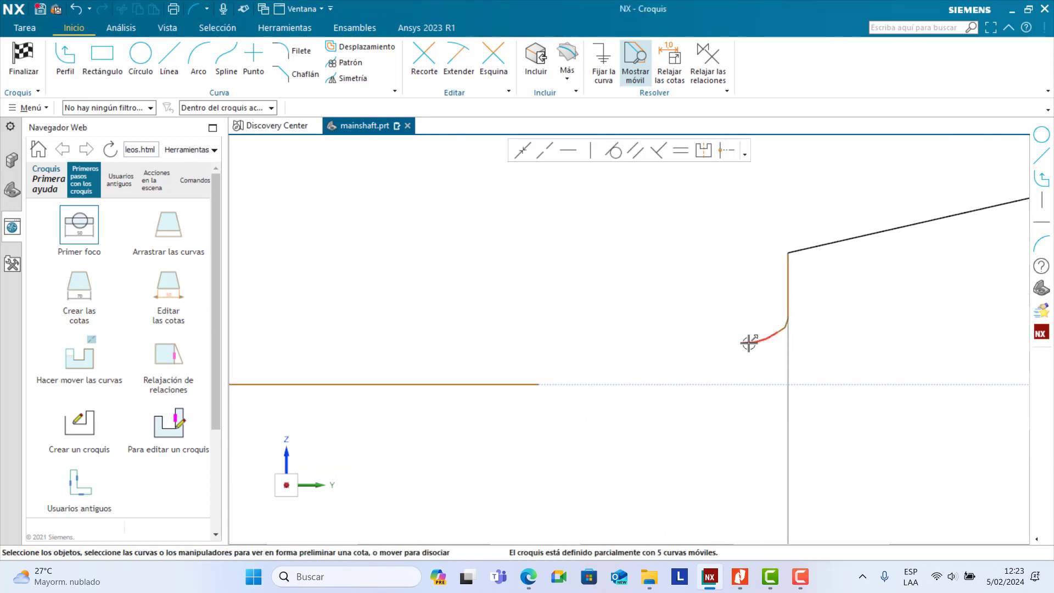
pyautogui.scroll(1, 764, 341)
pyautogui.moveTo(764, 340); pyautogui.dragTo(323, 425)
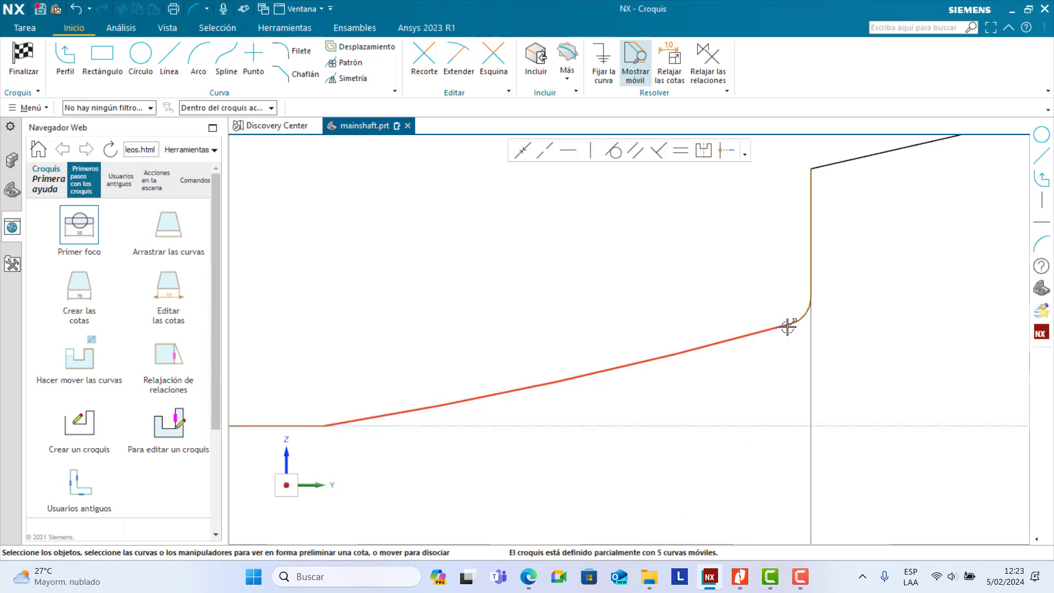
# Step: Reshape the small arc so that it curves gently between the short vertical line and the larger arc
pyautogui.click(800, 311)
pyautogui.click(831, 337)
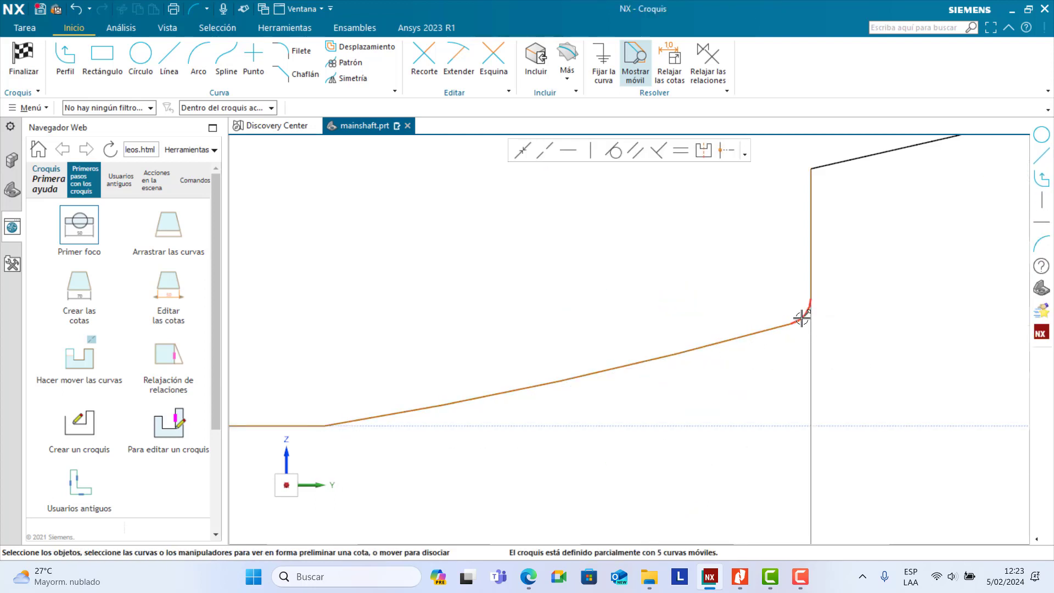
pyautogui.moveTo(781, 332); pyautogui.dragTo(675, 362)
pyautogui.scroll(2, 745, 385)
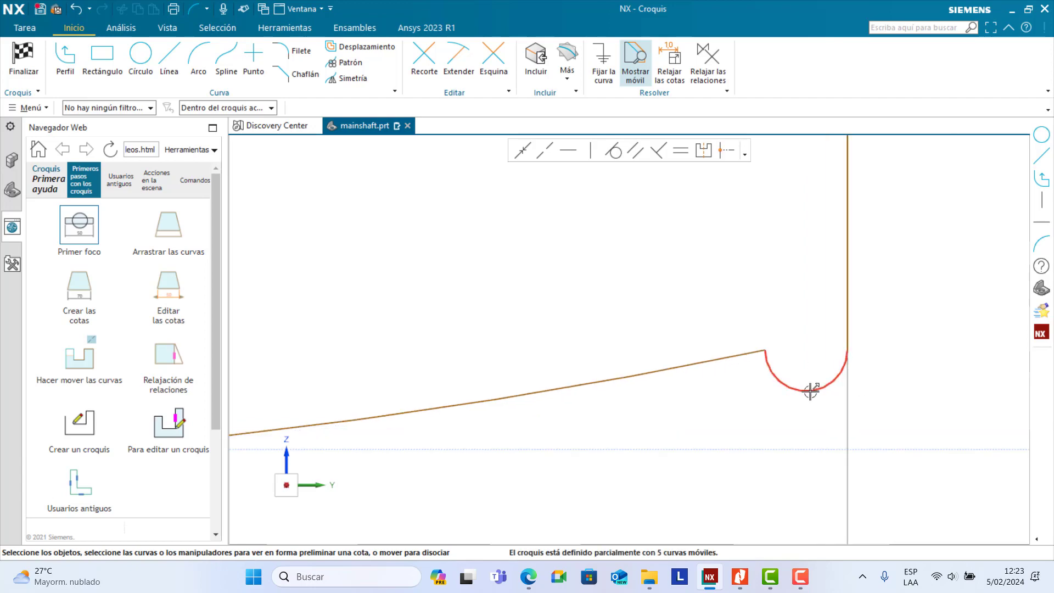
pyautogui.moveTo(811, 390); pyautogui.dragTo(811, 325)
pyautogui.moveTo(787, 267); pyautogui.dragTo(811, 336)
pyautogui.click(821, 352)
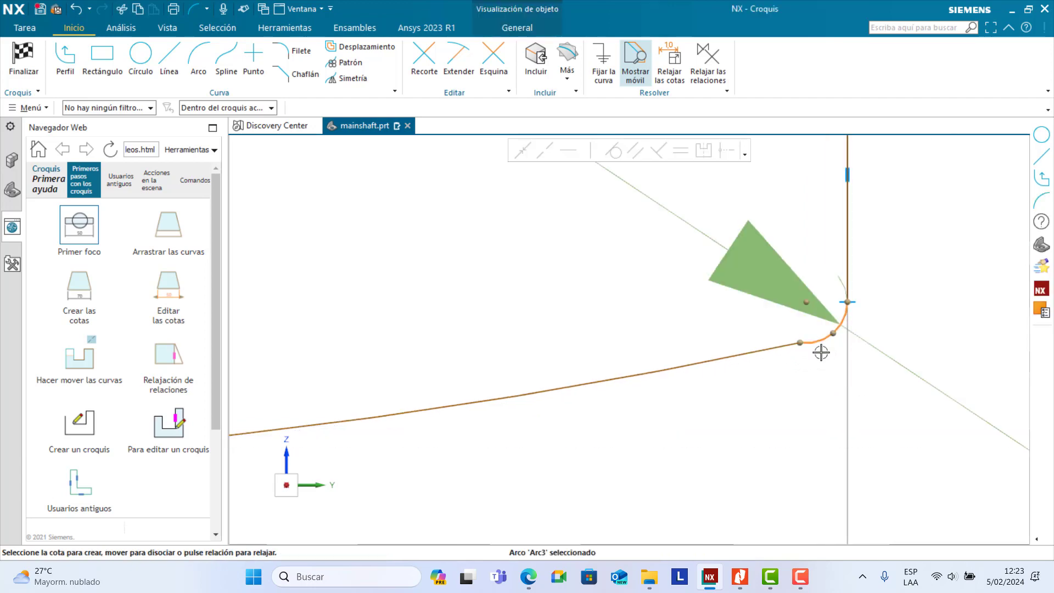
pyautogui.click(799, 343)
pyautogui.press('Escape')
# Step: Make the larger arc and the small arc tangent, allowing the stationary curve to move
pyautogui.click(790, 345)
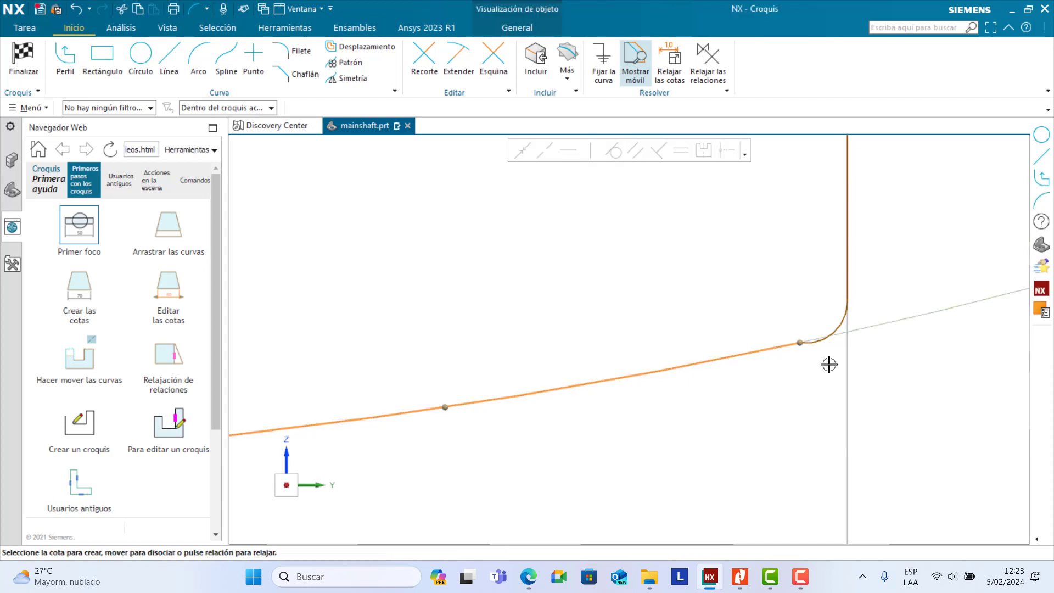
pyautogui.click(824, 341)
pyautogui.click(615, 156)
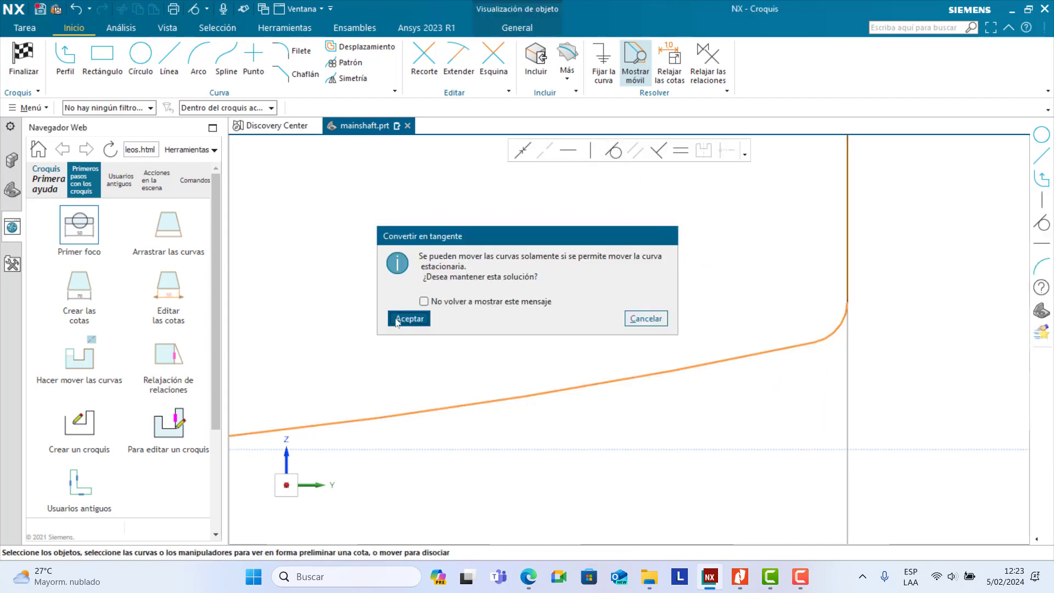
pyautogui.click(409, 319)
pyautogui.click(822, 337)
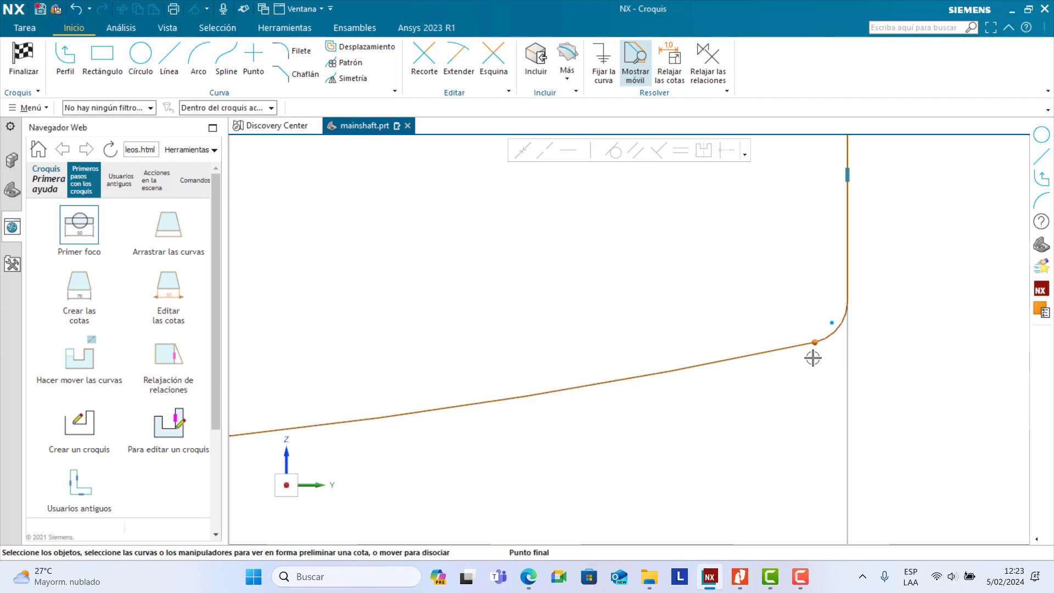
pyautogui.click(776, 349)
pyautogui.click(838, 326)
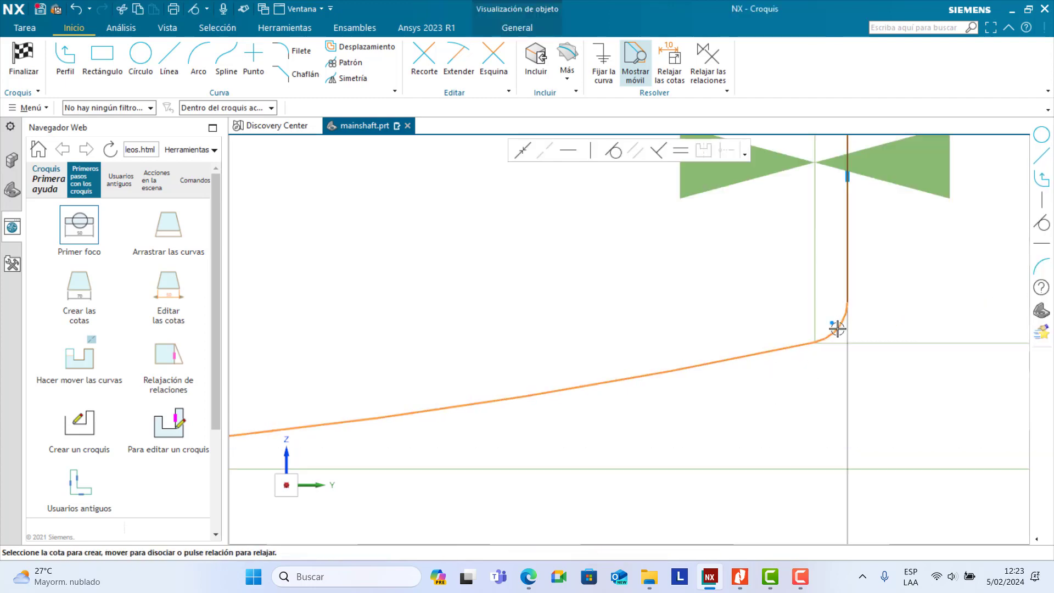
pyautogui.click(614, 150)
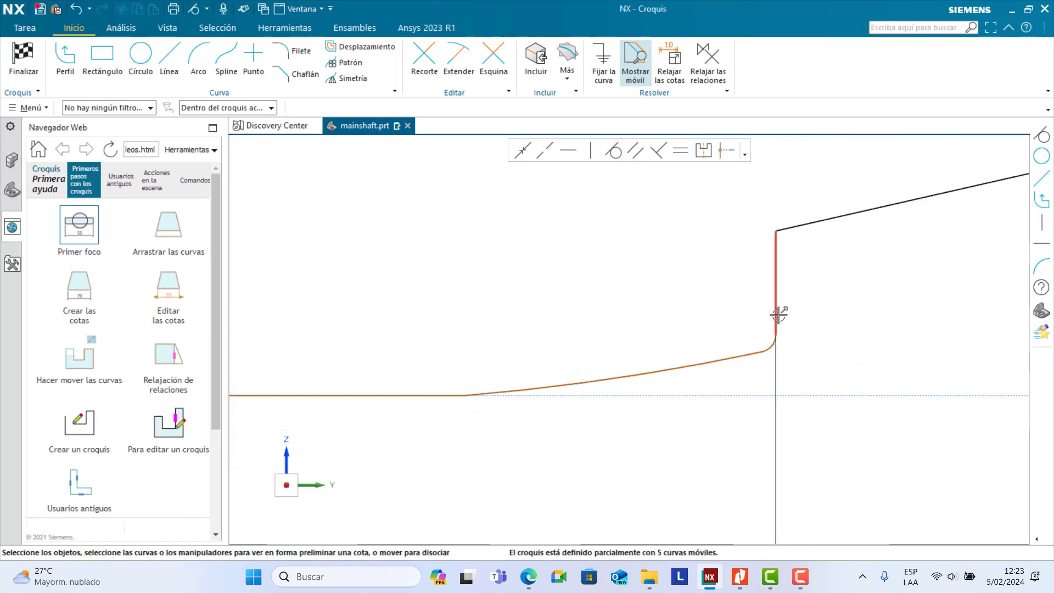
# Step: Shorten the vertical line at the taper's small end and shift the junction of horizontal line and larger arc toward the taper
pyautogui.click(776, 310)
pyautogui.click(795, 337)
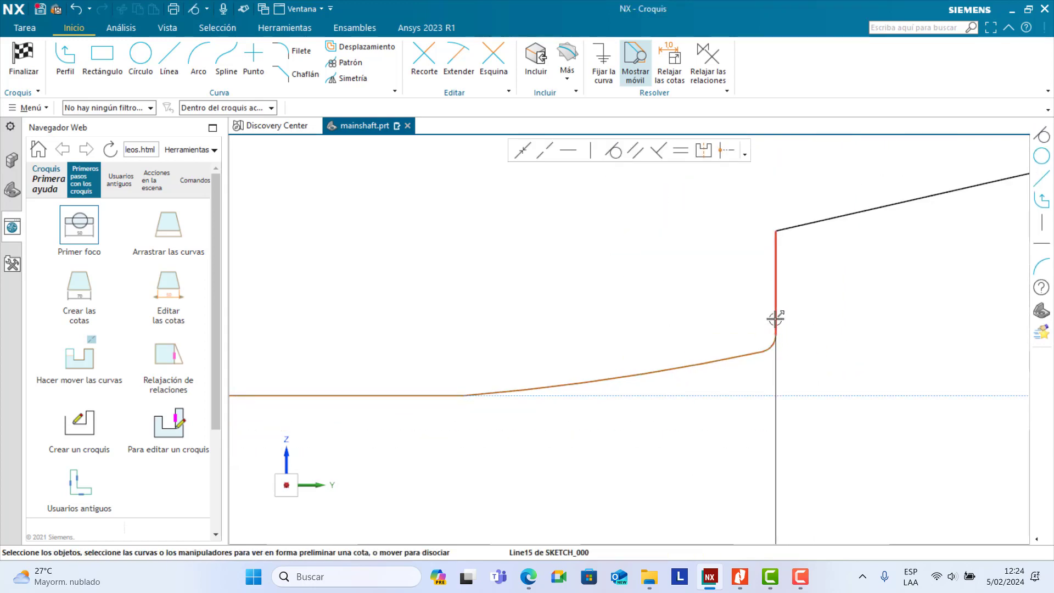
pyautogui.moveTo(775, 319)
pyautogui.mouseDown()
pyautogui.moveTo(773, 331)
pyautogui.moveTo(774, 280)
pyautogui.moveTo(771, 316)
pyautogui.mouseUp()
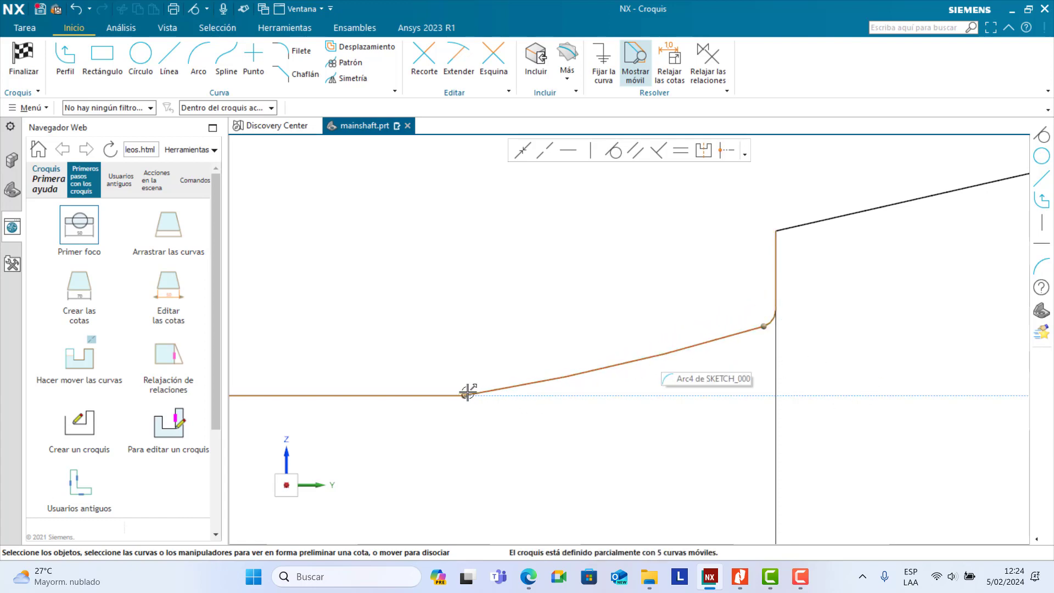
pyautogui.moveTo(486, 393); pyautogui.dragTo(688, 369)
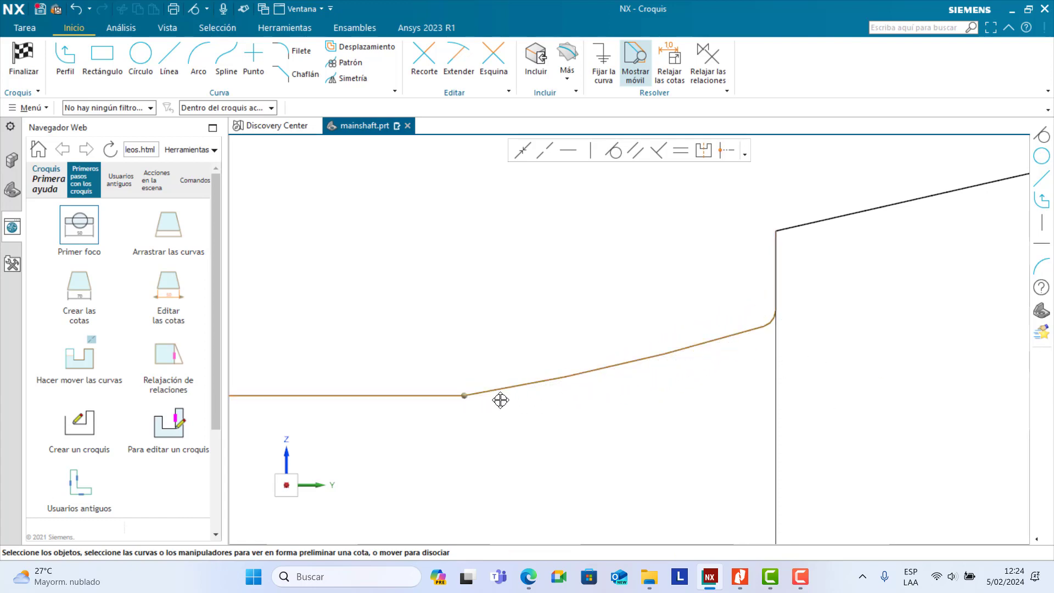
pyautogui.moveTo(463, 395); pyautogui.dragTo(548, 389)
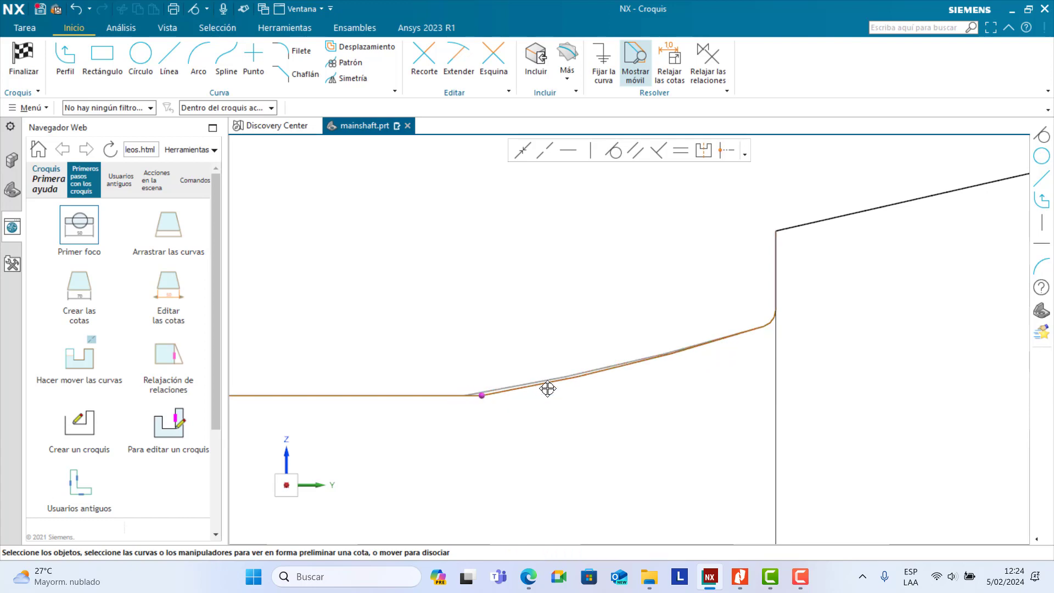
pyautogui.moveTo(470, 398); pyautogui.dragTo(681, 396)
pyautogui.scroll(4, 761, 374)
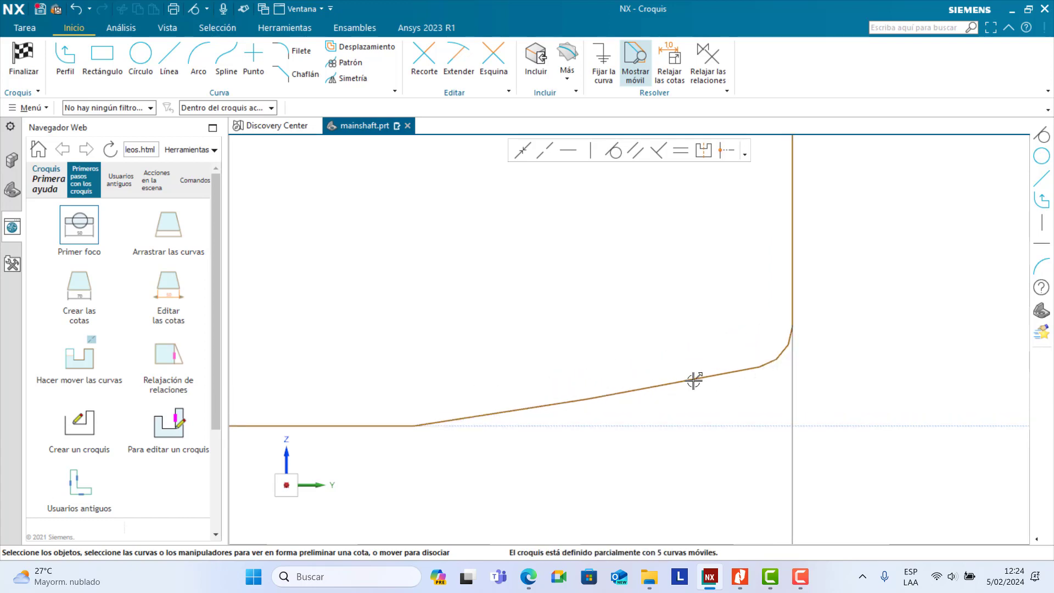
# Step: Dimension the larger arc with a radius of 220 mm and reposition the radius dimension
pyautogui.click(694, 379)
pyautogui.scroll(-5, 693, 412)
pyautogui.scroll(2, 676, 417)
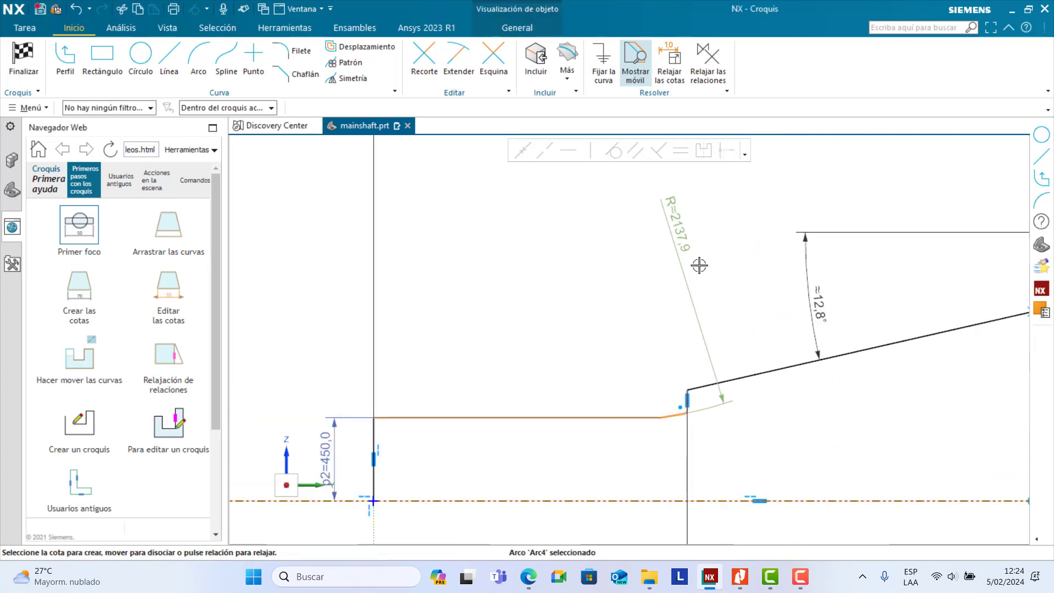
pyautogui.moveTo(681, 255); pyautogui.dragTo(661, 277)
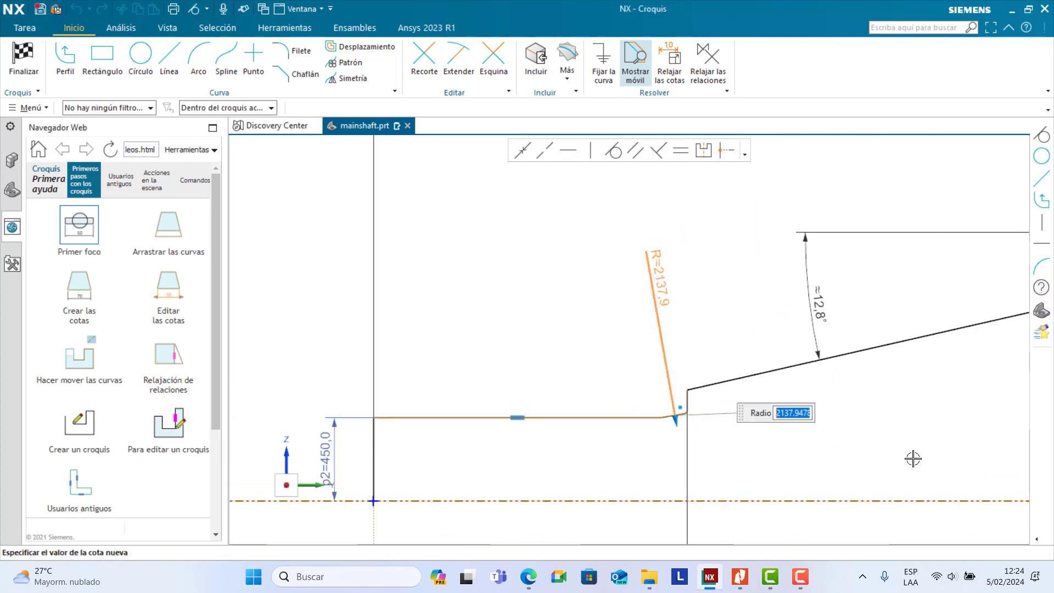
pyautogui.write('220')
pyautogui.press('Return')
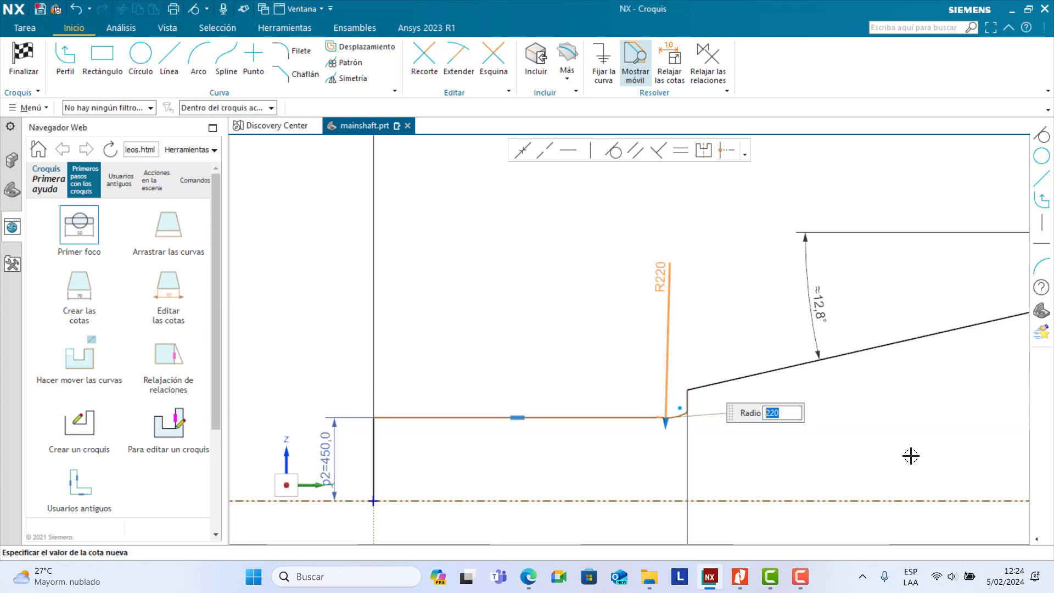
pyautogui.scroll(-2, 677, 422)
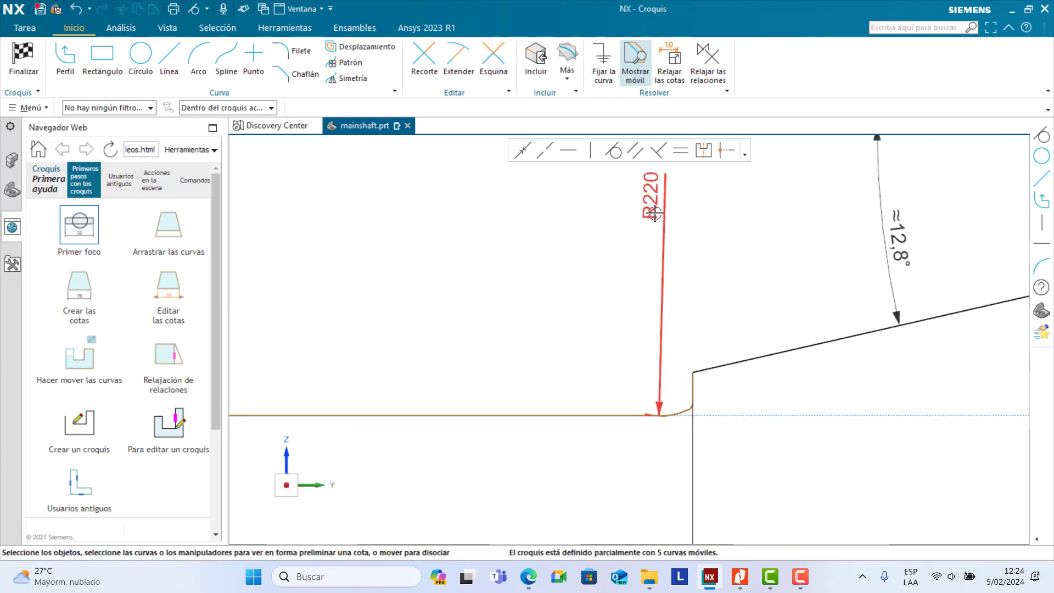
pyautogui.moveTo(655, 213)
pyautogui.mouseDown()
pyautogui.moveTo(611, 224)
pyautogui.moveTo(638, 219)
pyautogui.mouseUp()
# Step: Make the horizontal line and the larger arc tangent, allowing the stationary curve to move
pyautogui.scroll(5, 672, 400)
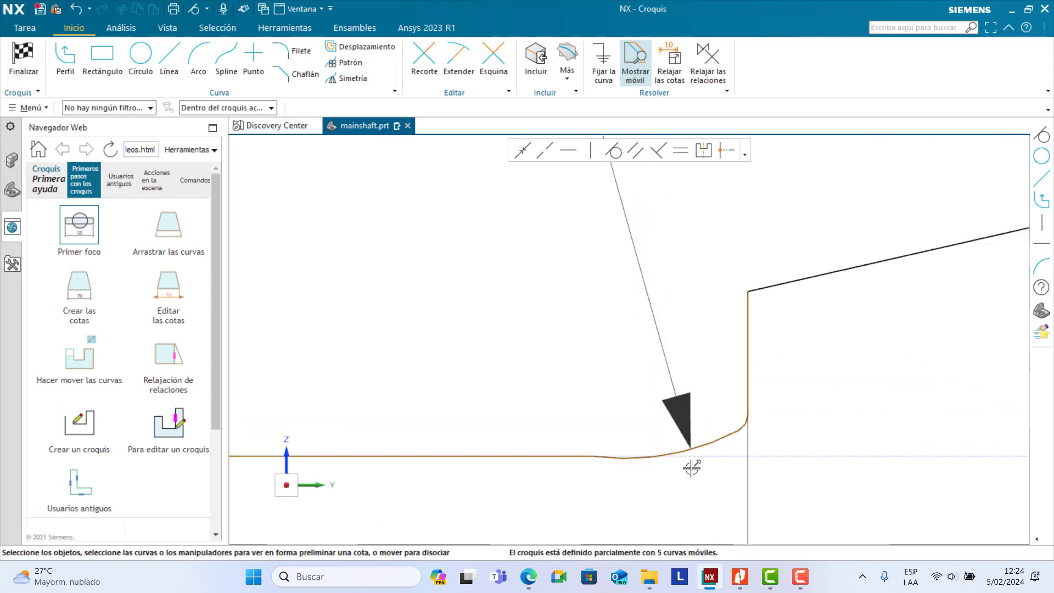
pyautogui.scroll(-2, 691, 468)
pyautogui.click(489, 449)
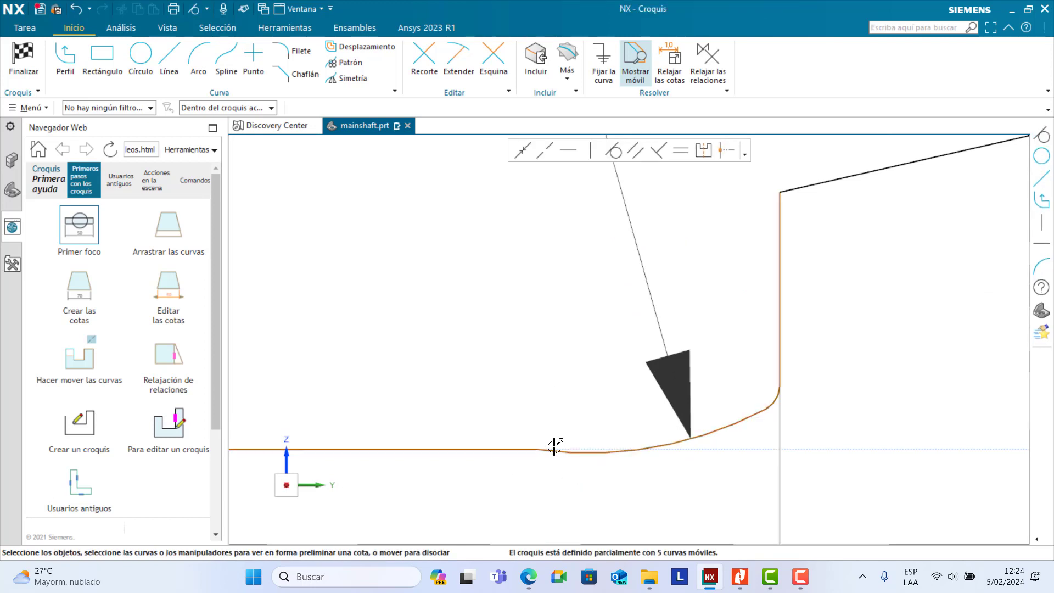
pyautogui.click(554, 449)
pyautogui.click(616, 151)
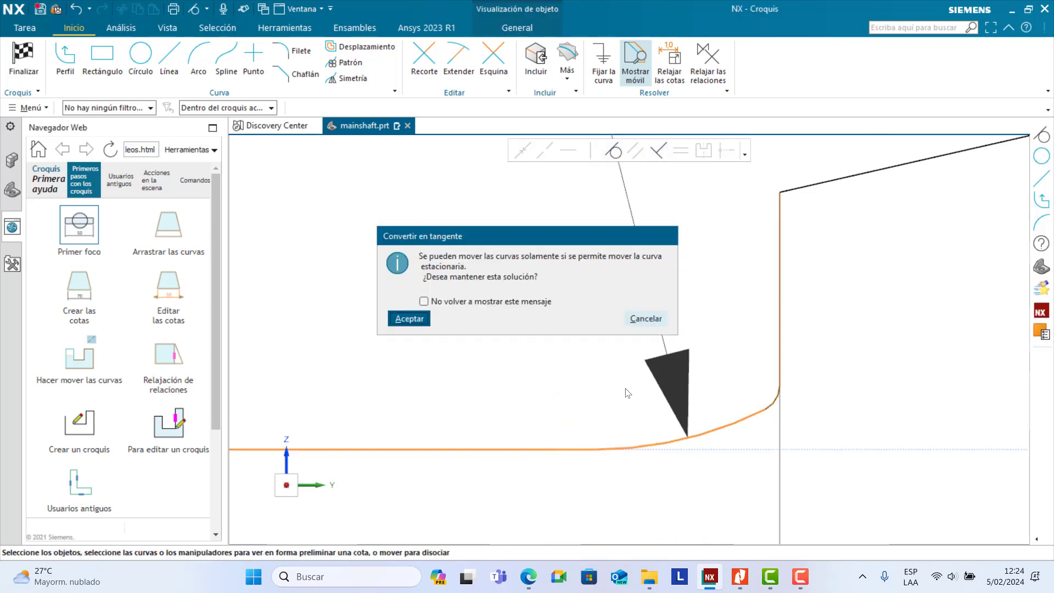
# Step: Dimension the small arc with a 40 mm radius, consulting detail E in the PDF drawing, and reposition the radius dimension
pyautogui.click(774, 398)
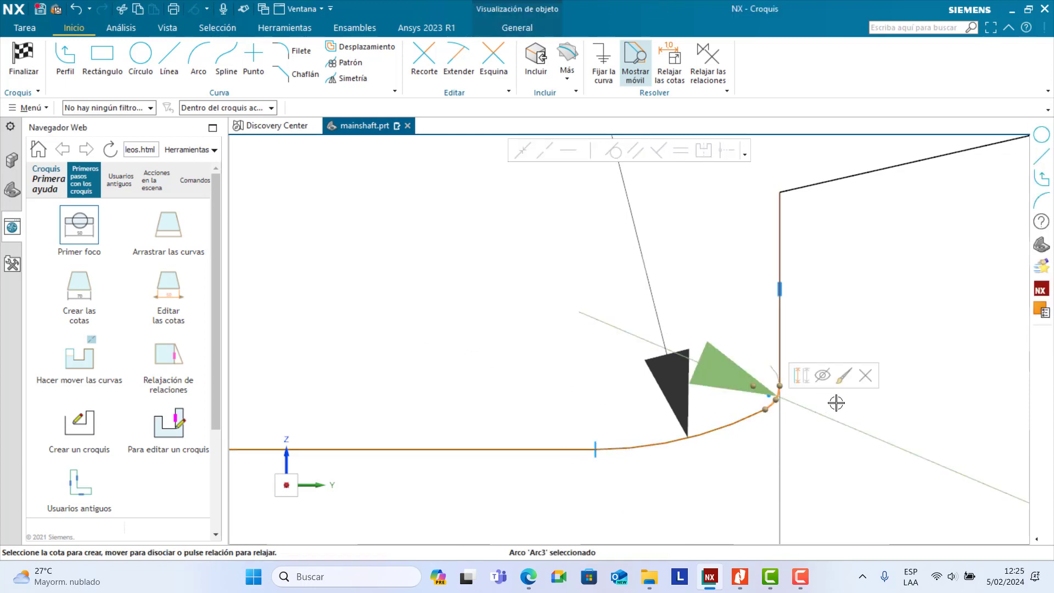
pyautogui.scroll(-9, 834, 402)
pyautogui.click(739, 576)
pyautogui.scroll(-10, 679, 419)
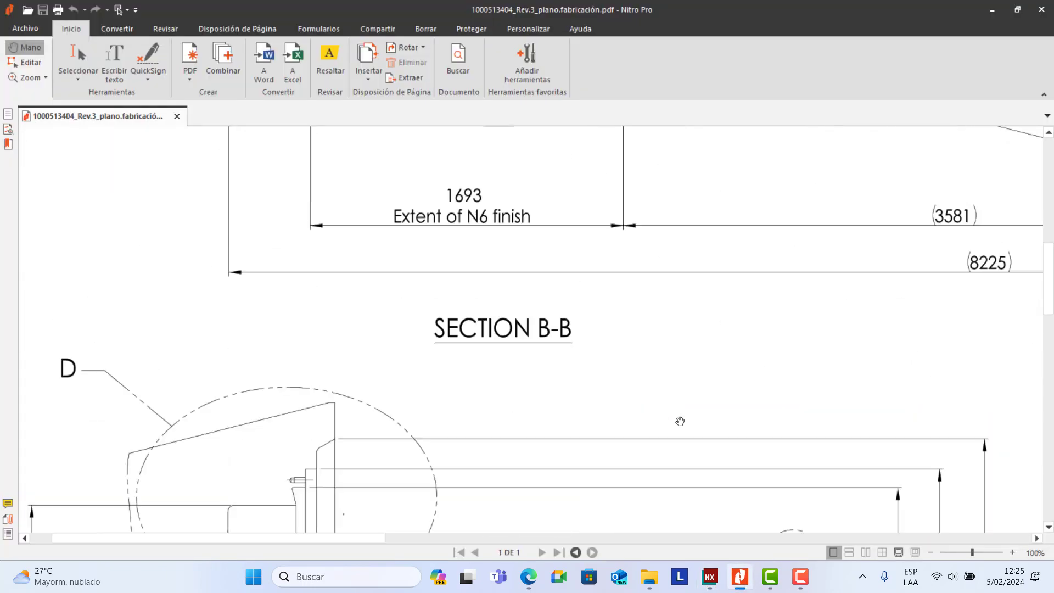
pyautogui.moveTo(838, 491); pyautogui.dragTo(312, 373)
pyautogui.scroll(-2, 574, 384)
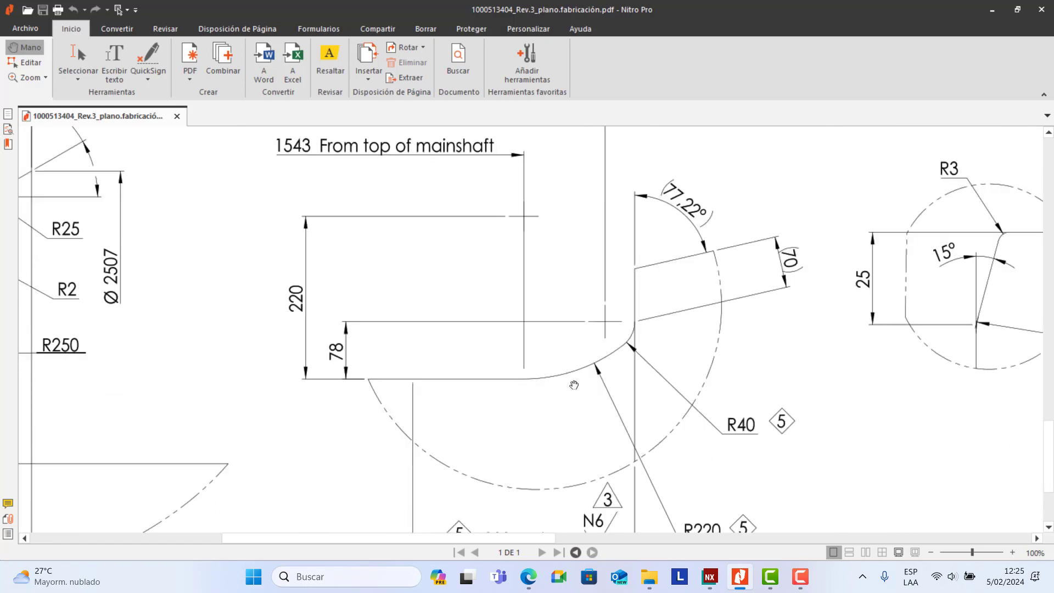
pyautogui.scroll(-3, 716, 434)
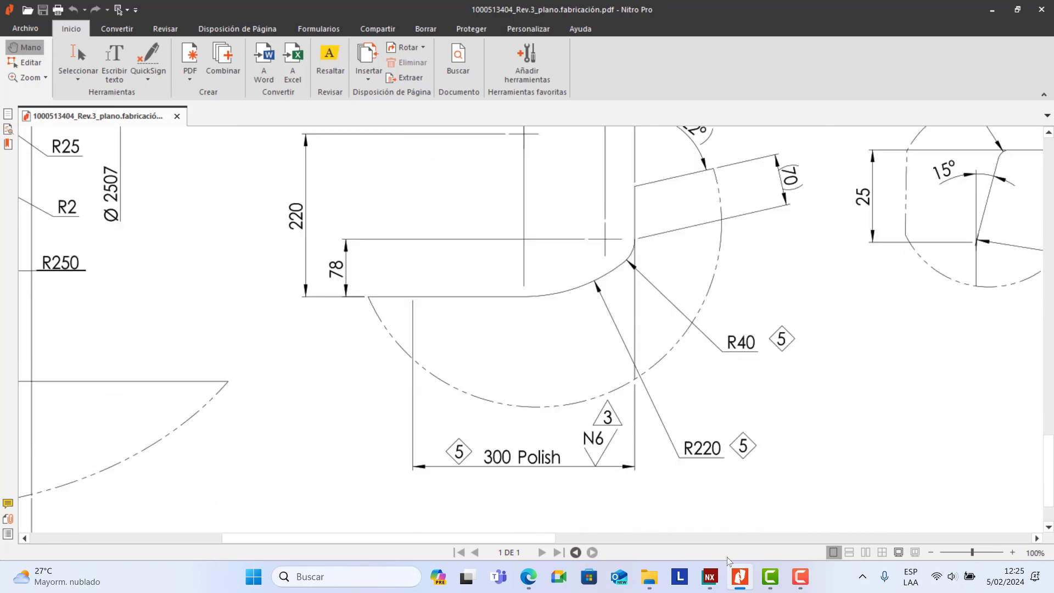
pyautogui.click(710, 576)
pyautogui.click(935, 390)
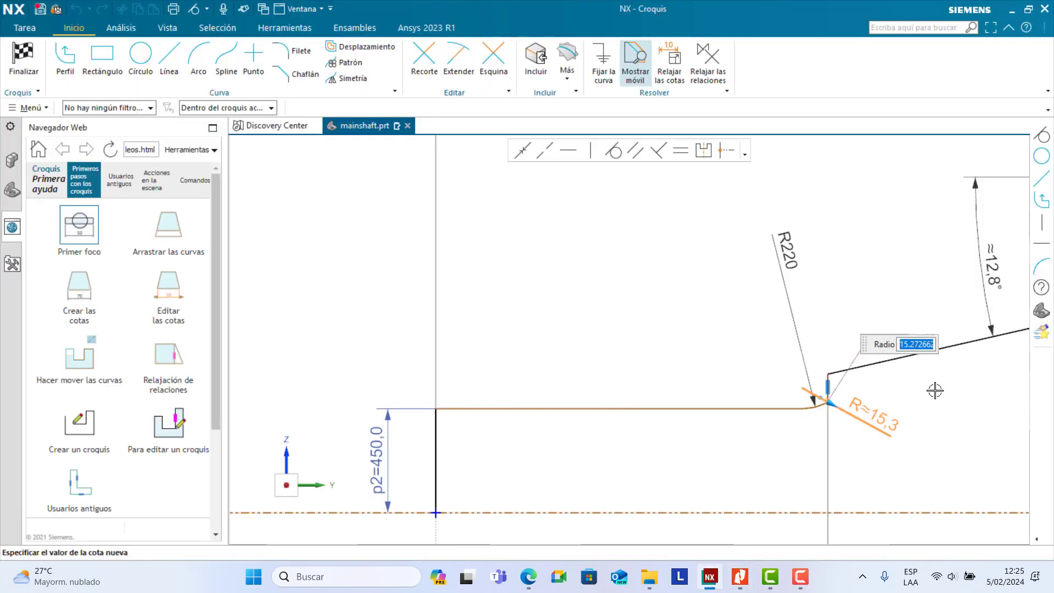
pyautogui.press('Return')
pyautogui.scroll(5, 997, 433)
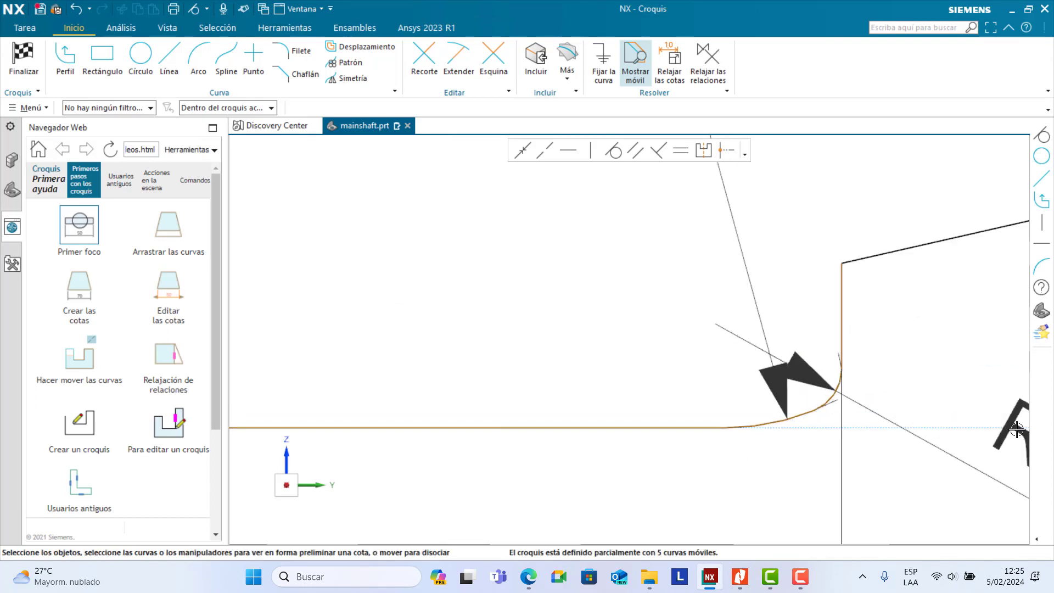
pyautogui.moveTo(997, 433); pyautogui.dragTo(665, 301)
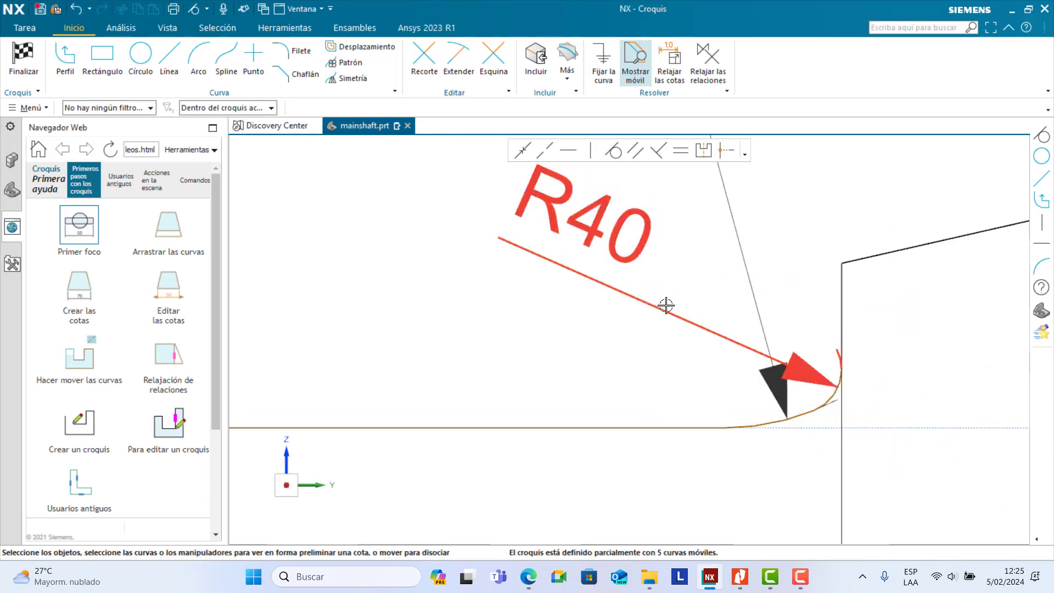
# Step: Add a 220 mm vertical dimension between the larger arc's centre and the horizontal line
pyautogui.scroll(3, 863, 403)
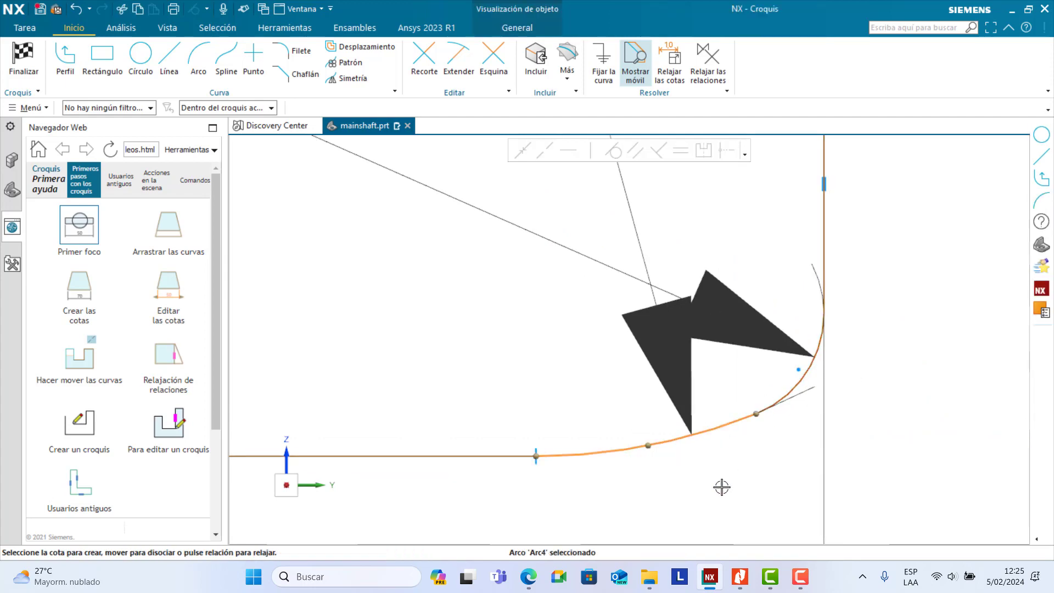
pyautogui.scroll(-5, 904, 357)
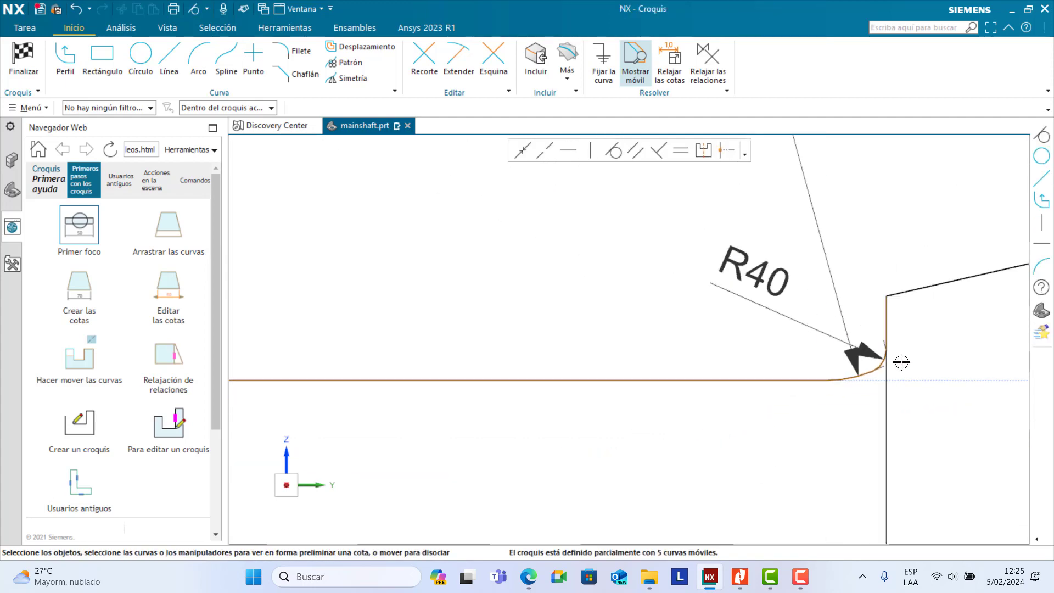
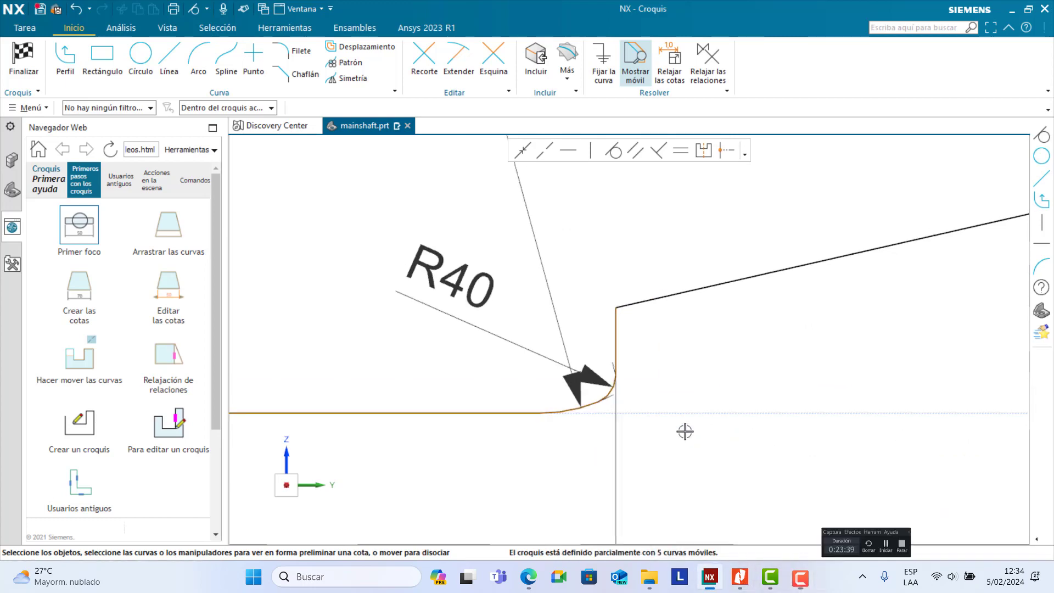
pyautogui.click(586, 404)
pyautogui.click(540, 257)
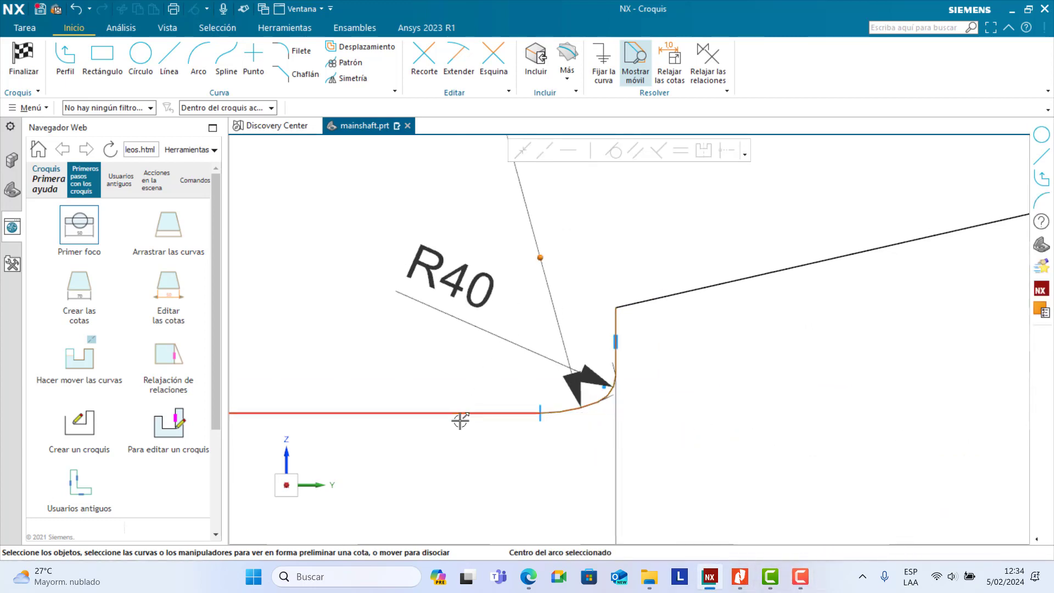
pyautogui.click(457, 412)
pyautogui.moveTo(574, 329); pyautogui.dragTo(297, 335)
pyautogui.click(297, 335)
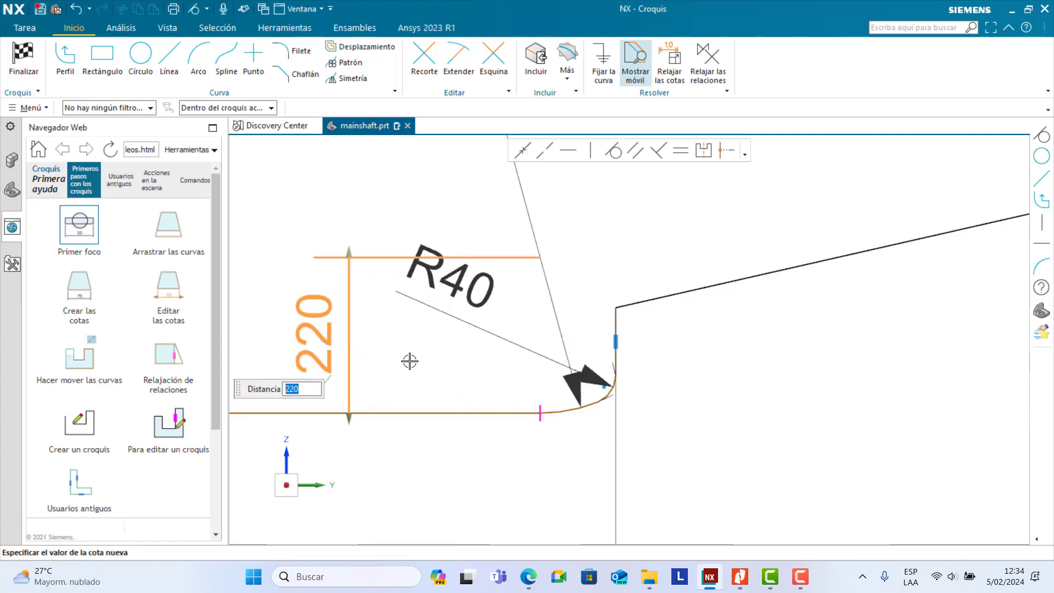
pyautogui.press('Return')
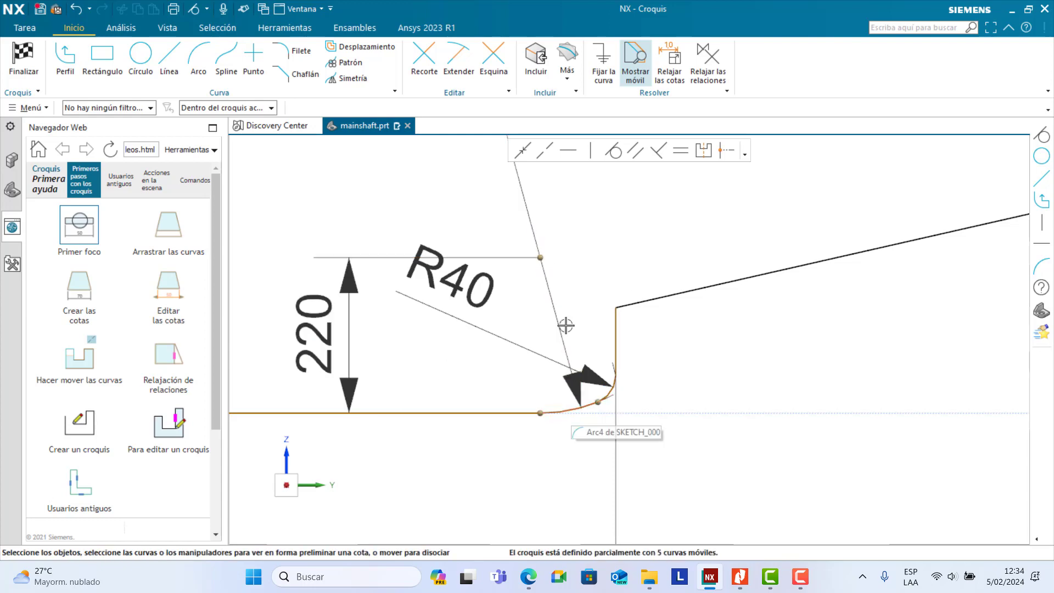
# Step: Dimension the larger arc's centre at 1543 mm from the shaft's vertical end line, checking the distance in the PDF drawing
pyautogui.click(541, 257)
pyautogui.scroll(-8, 517, 365)
pyautogui.scroll(2, 345, 400)
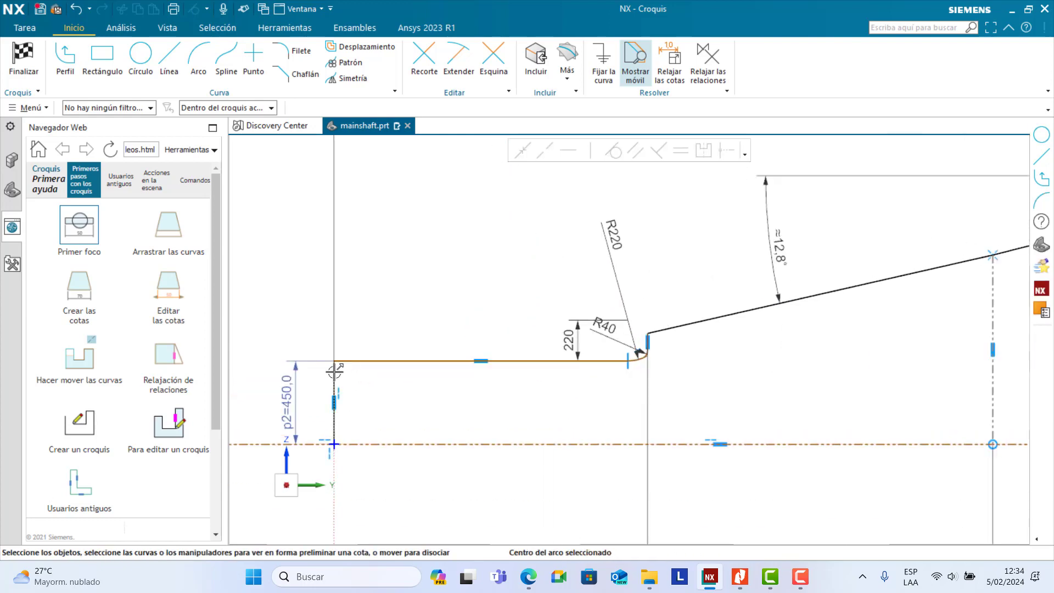
pyautogui.click(334, 375)
pyautogui.click(487, 258)
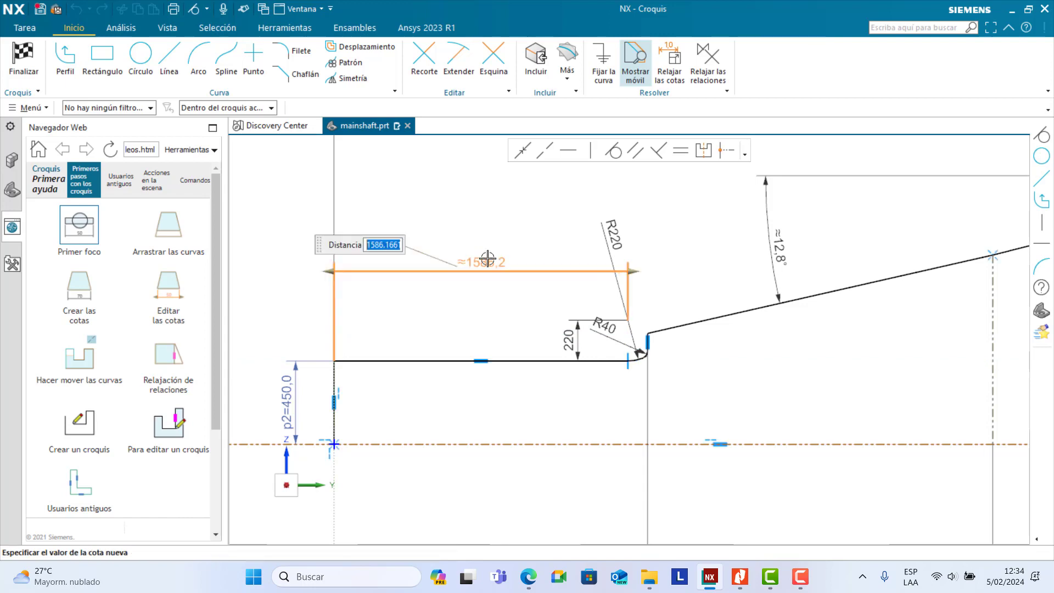
pyautogui.click(739, 576)
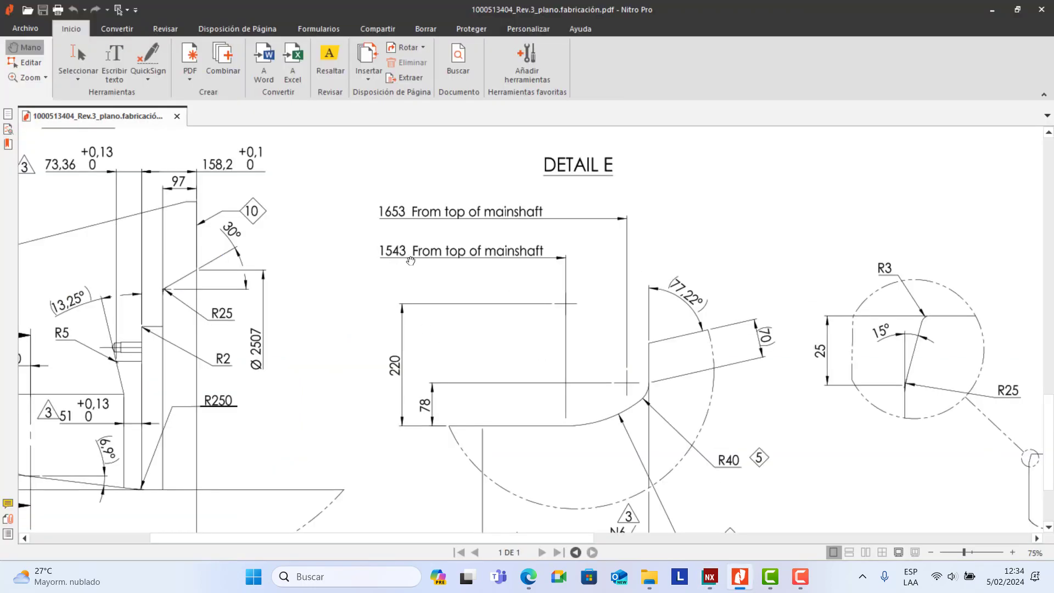
pyautogui.click(710, 576)
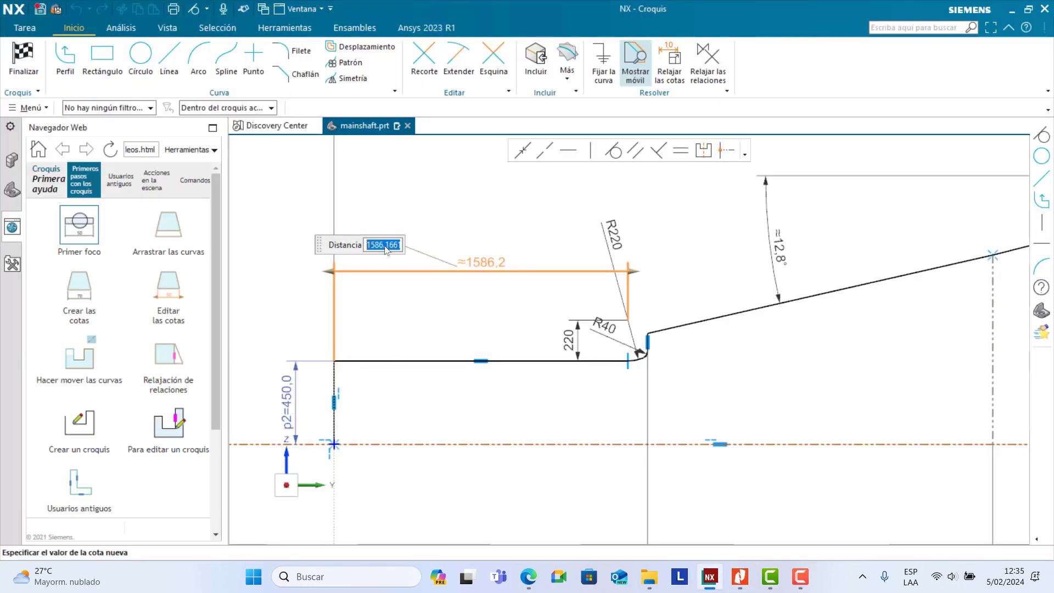
pyautogui.press('Return')
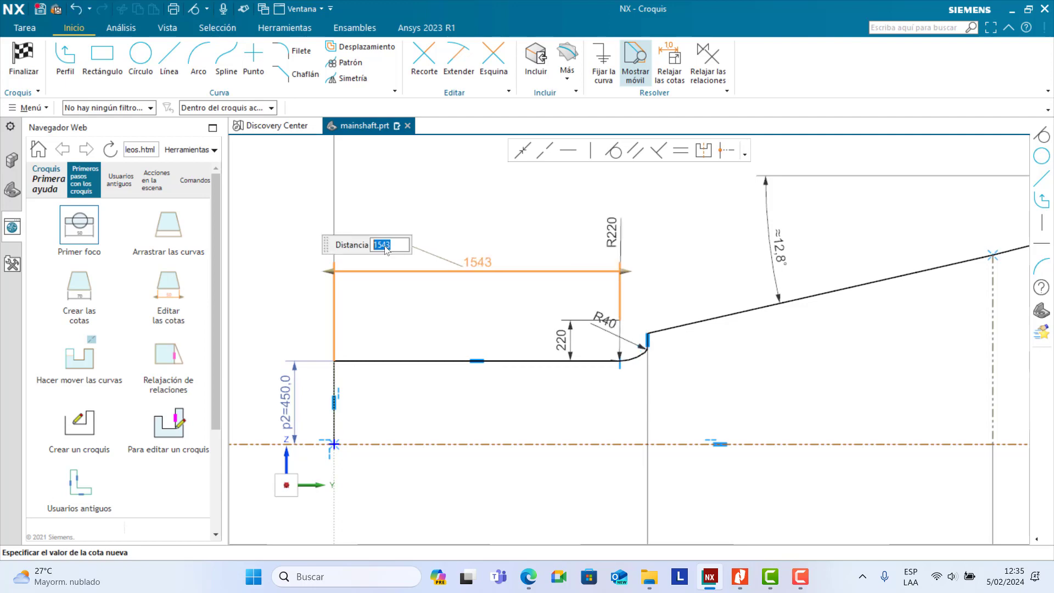
pyautogui.press('Escape')
# Step: Reposition the small and larger arcs' radius dimensions outside the profile, below the blend
pyautogui.scroll(-6, 670, 282)
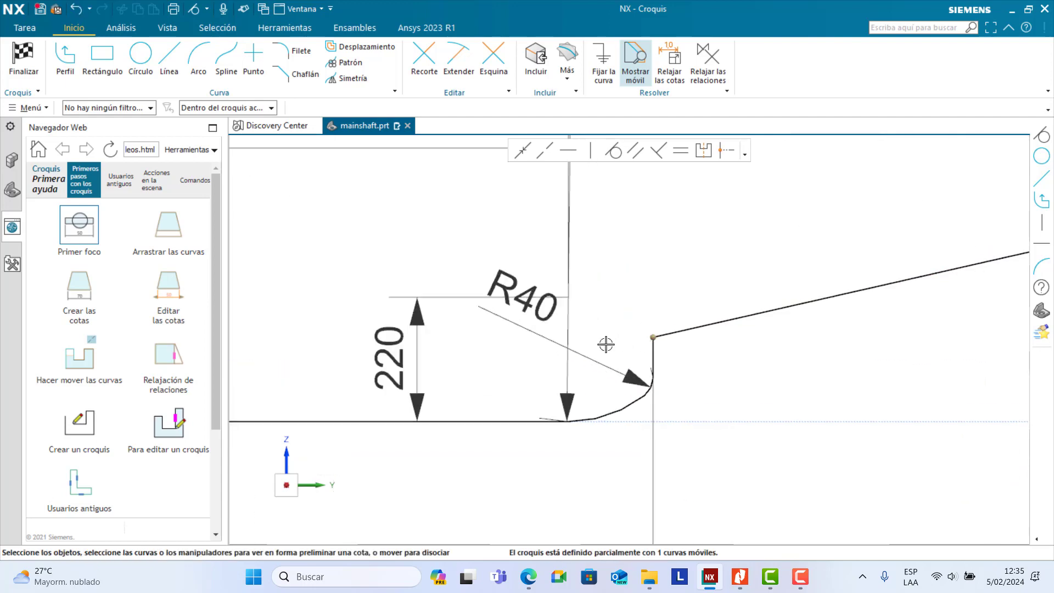
pyautogui.scroll(2, 628, 373)
pyautogui.scroll(-4, 668, 407)
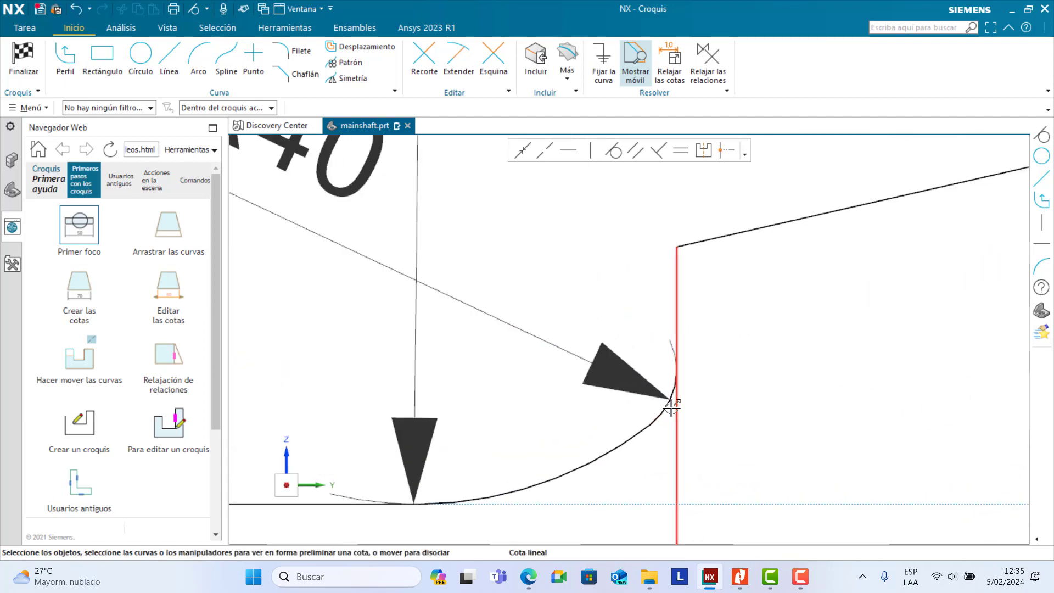
pyautogui.click(672, 390)
pyautogui.scroll(3, 748, 418)
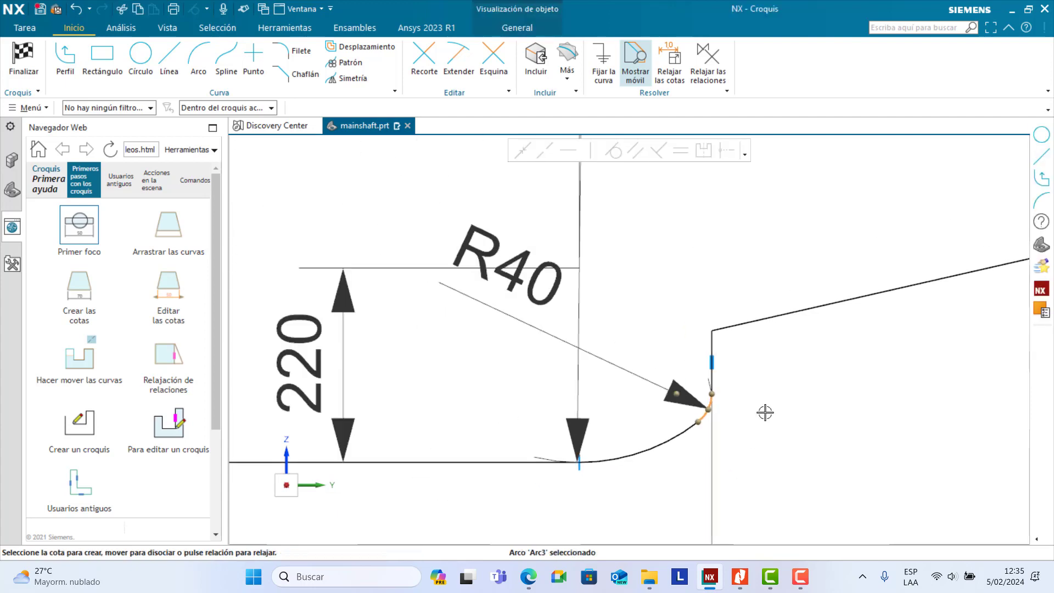
pyautogui.press('Escape')
pyautogui.moveTo(534, 287); pyautogui.dragTo(878, 461)
pyautogui.scroll(4, 780, 409)
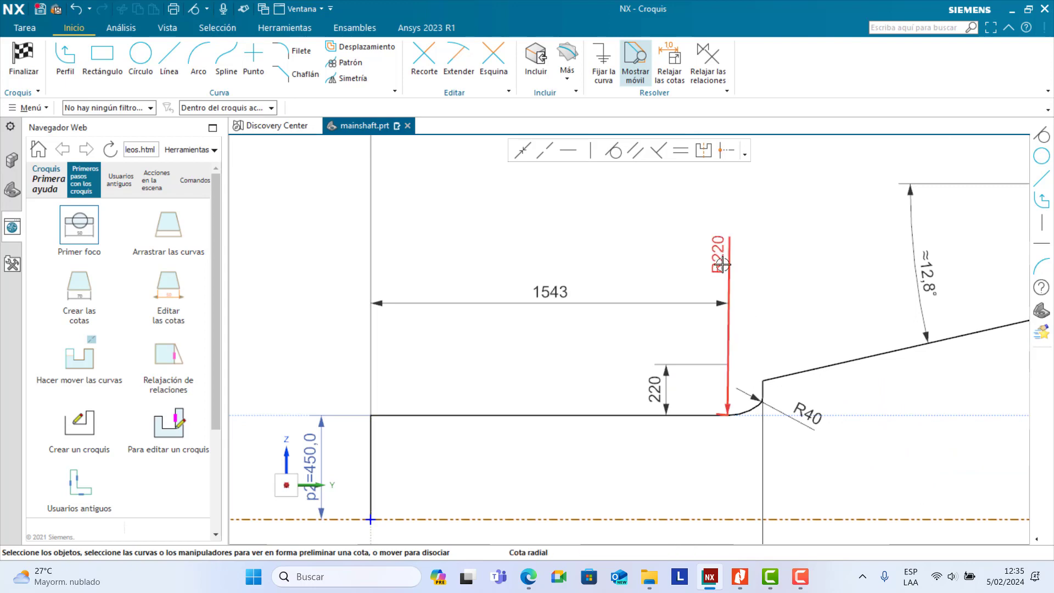
pyautogui.moveTo(724, 384); pyautogui.dragTo(799, 475)
# Step: Dimension the small arc's centre at 78 mm above the horizontal line, following detail E in the PDF drawing
pyautogui.scroll(-6, 768, 415)
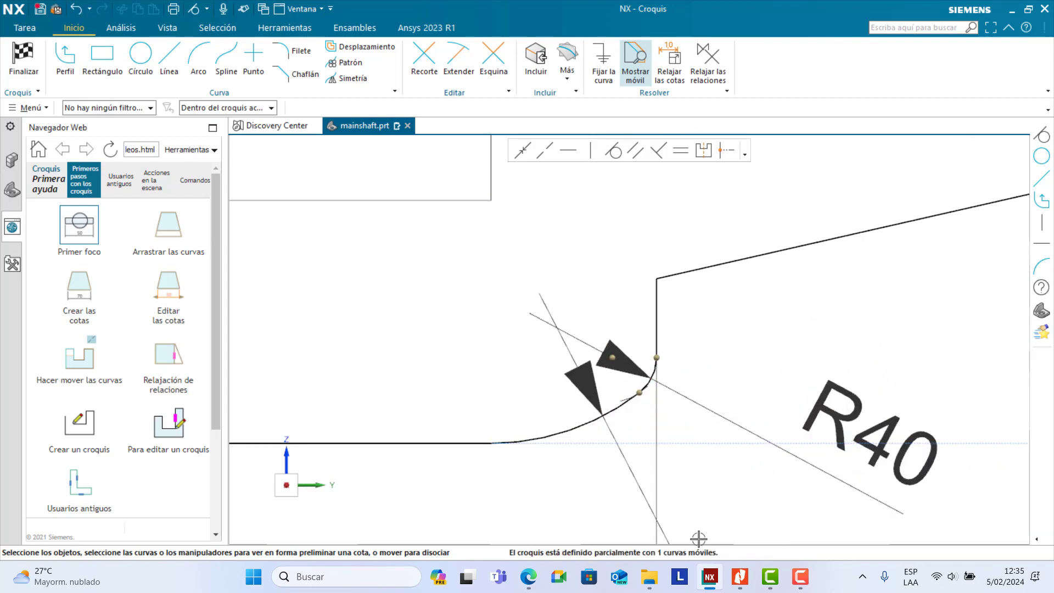
pyautogui.click(740, 586)
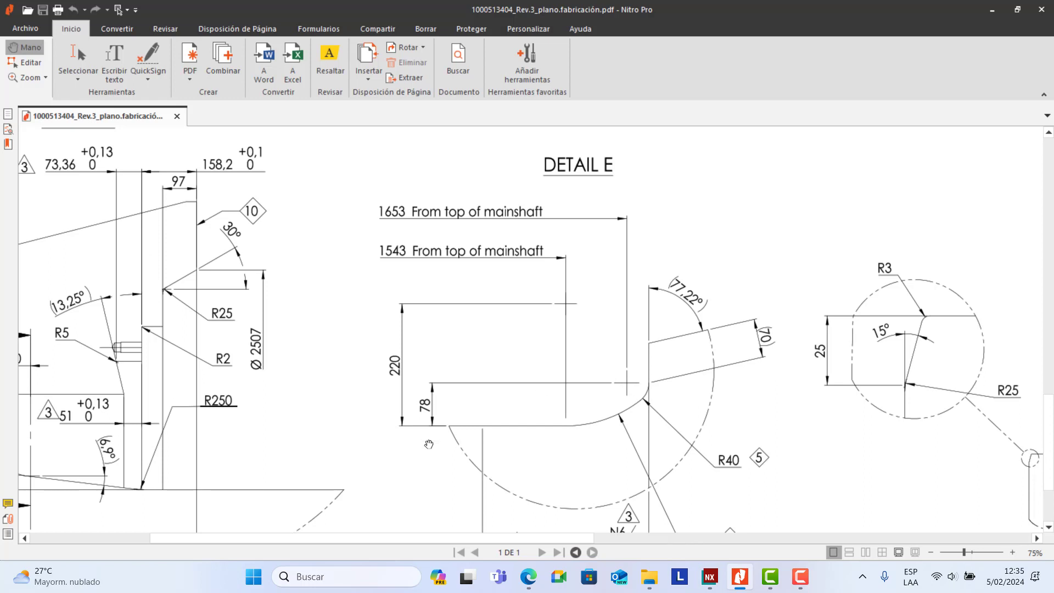
pyautogui.click(713, 580)
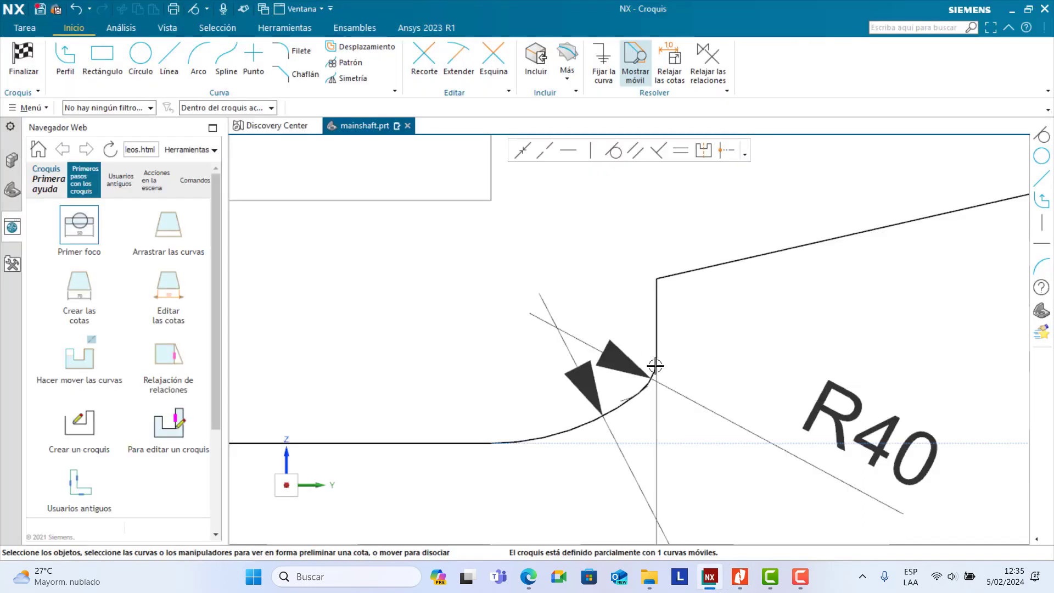
pyautogui.click(390, 443)
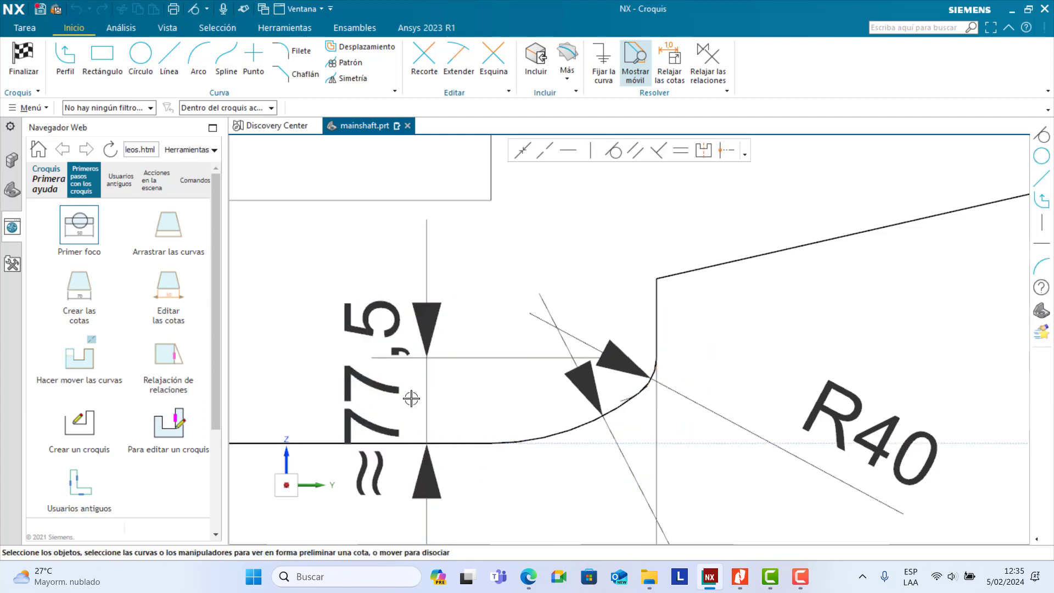
pyautogui.click(413, 399)
pyautogui.press('Return')
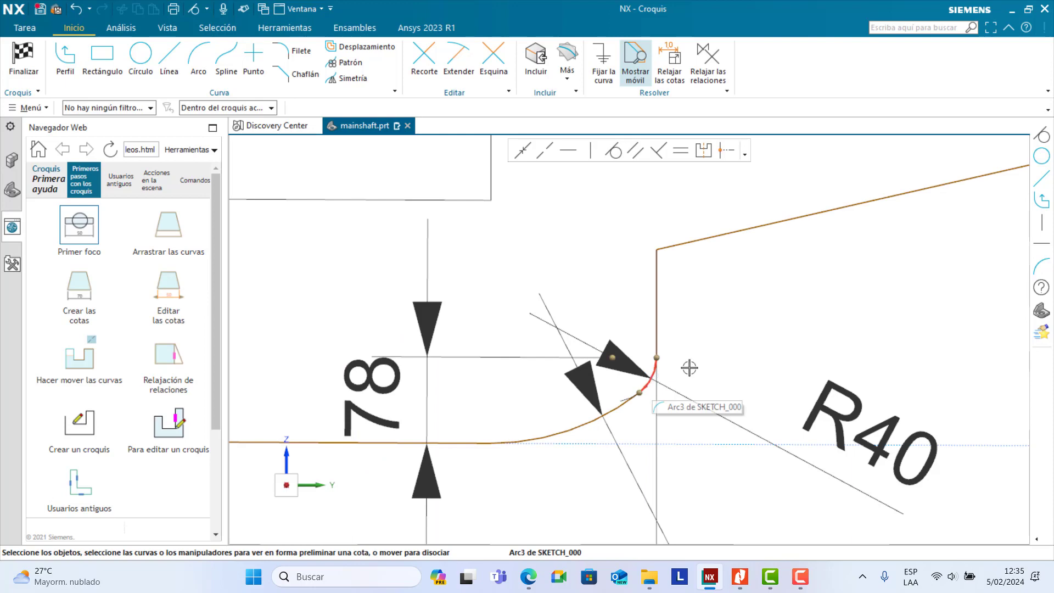
# Step: Dimension the small arc's centre at 1653 mm from the shaft's vertical end line, checking the distance in the PDF drawing
pyautogui.scroll(-3, 708, 357)
pyautogui.scroll(-3, 548, 443)
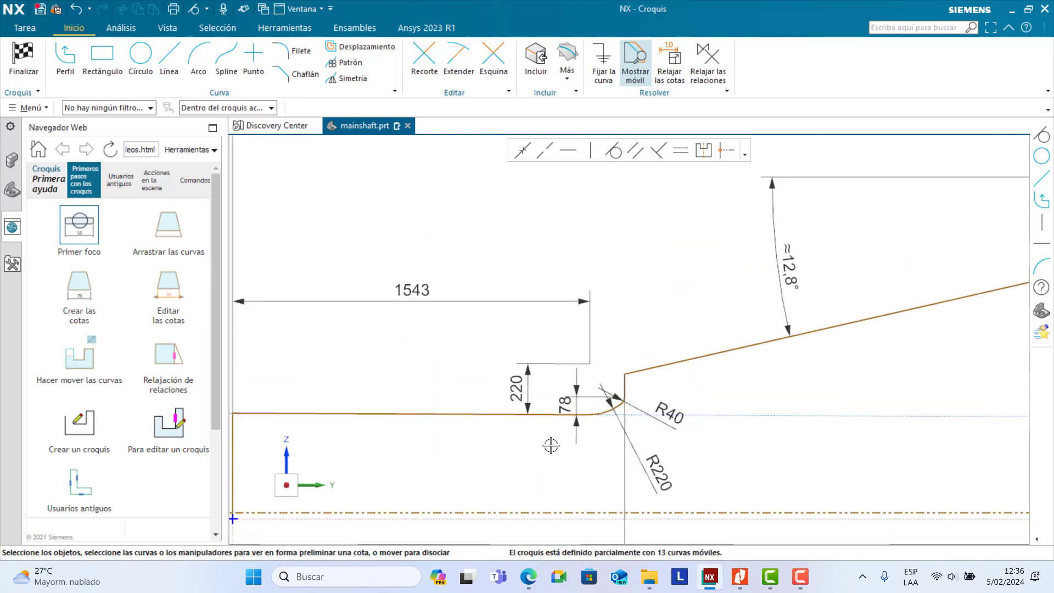
pyautogui.scroll(-1, 551, 445)
pyautogui.scroll(2, 552, 446)
pyautogui.click(740, 577)
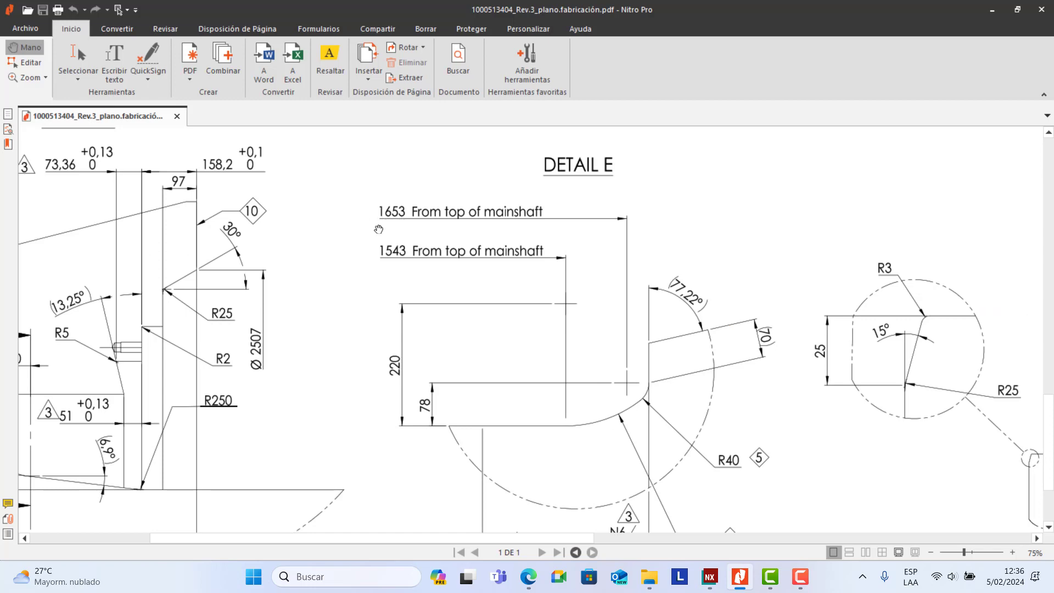
pyautogui.click(708, 576)
pyautogui.scroll(5, 672, 379)
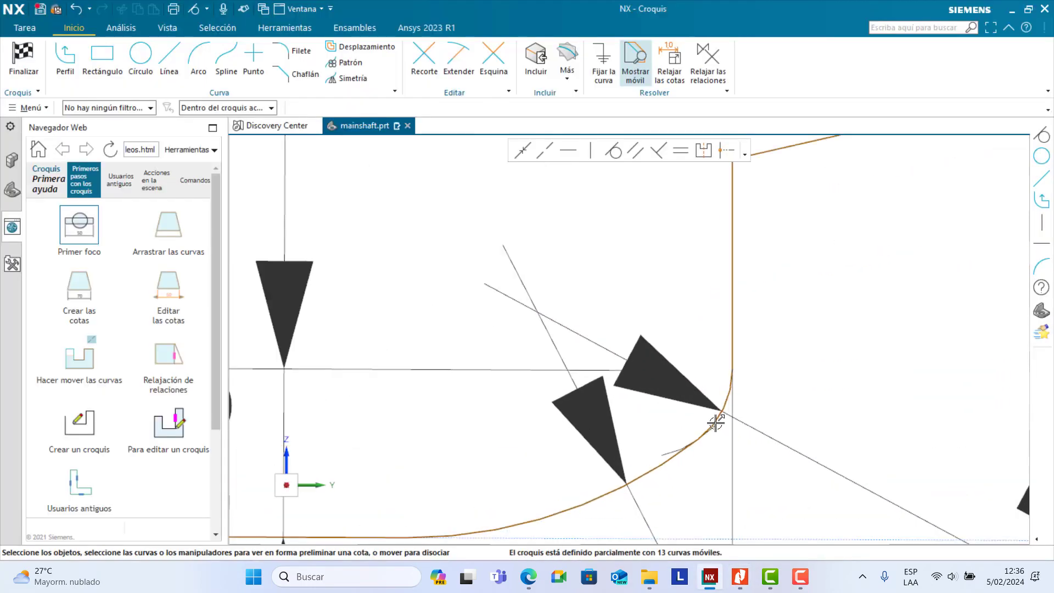
pyautogui.scroll(-5, 640, 446)
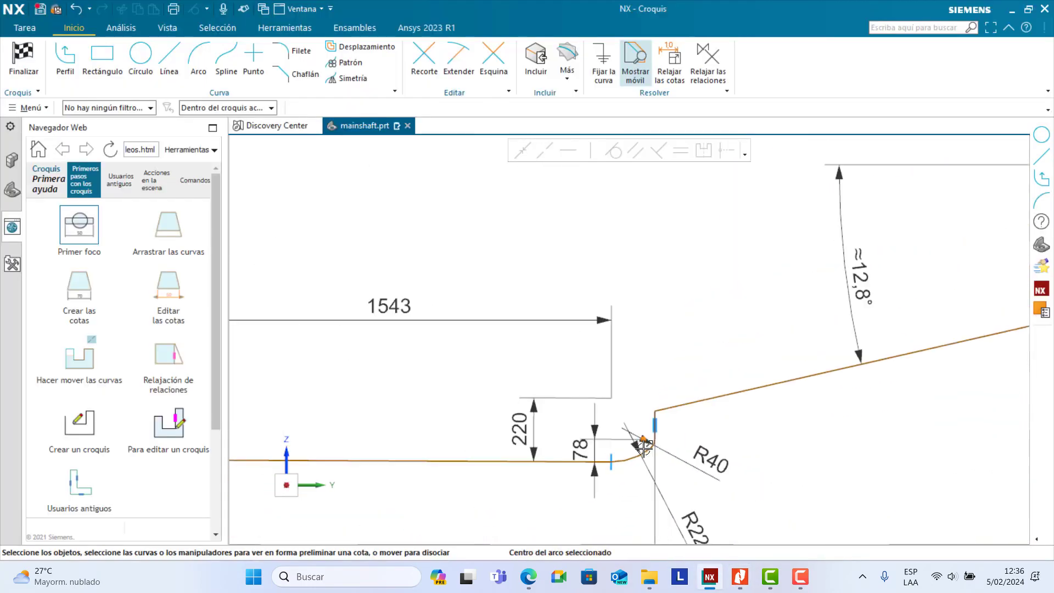
pyautogui.click(448, 491)
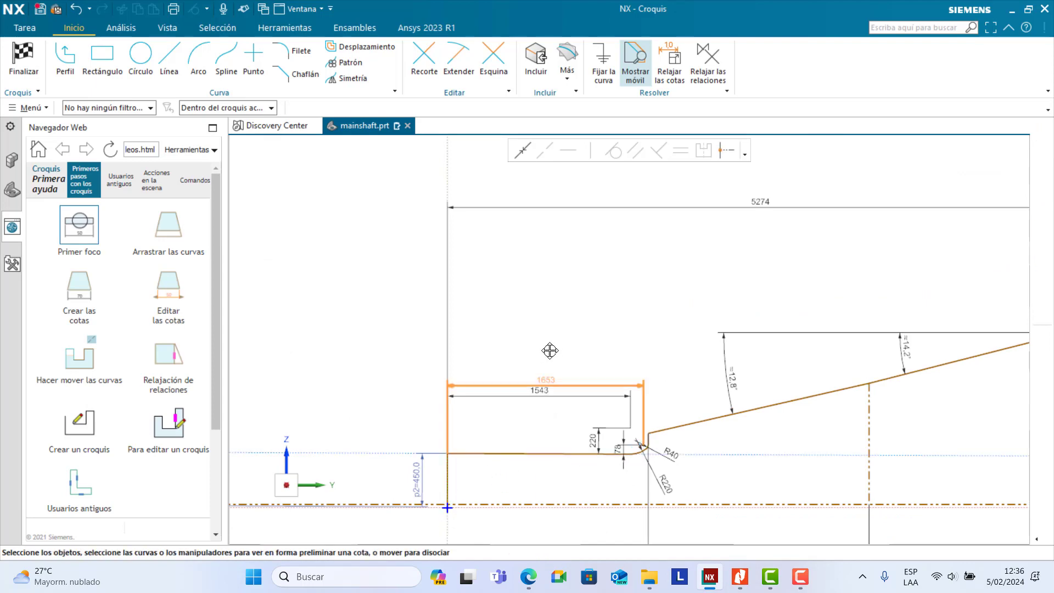
pyautogui.click(606, 364)
pyautogui.press('Return')
# Step: Try to dimension the height of the short vertical line above the R40 arc
pyautogui.scroll(1, 659, 472)
pyautogui.scroll(5, 659, 472)
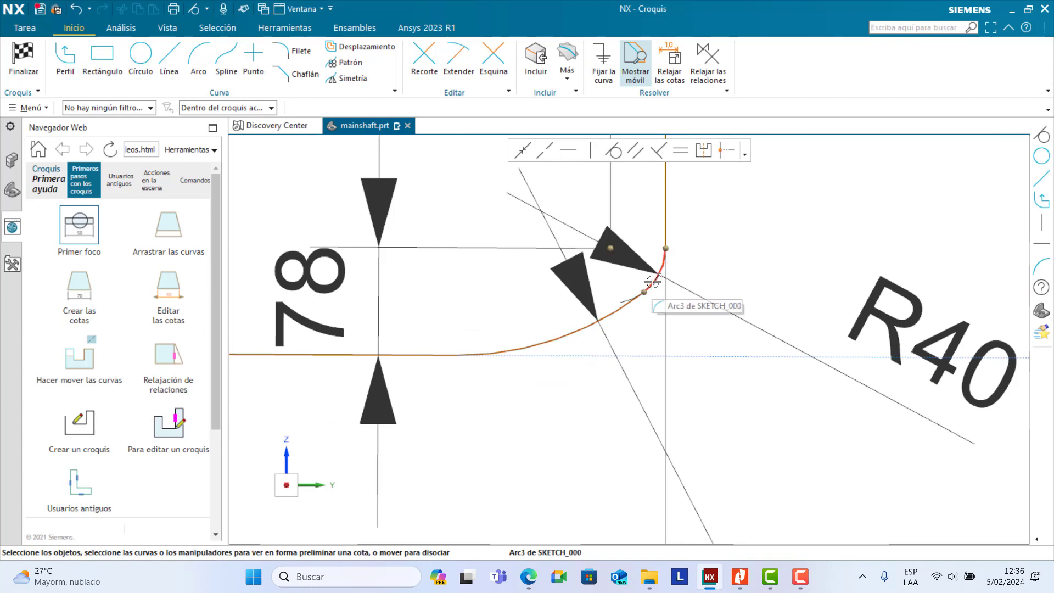
pyautogui.scroll(-6, 736, 252)
pyautogui.scroll(-2, 832, 366)
pyautogui.scroll(6, 840, 294)
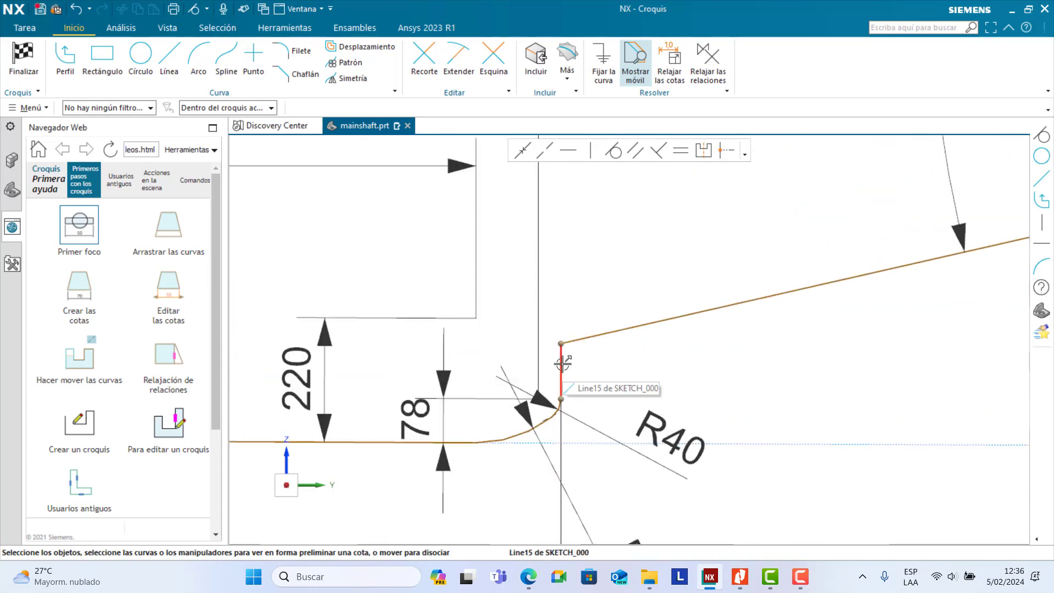
pyautogui.click(562, 364)
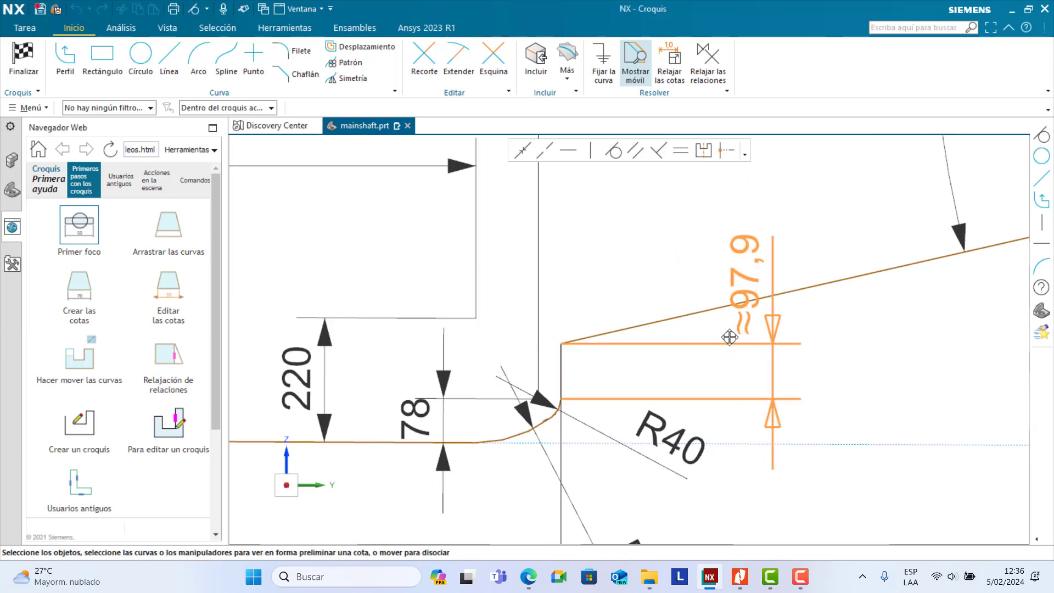
pyautogui.click(779, 343)
pyautogui.press('Return')
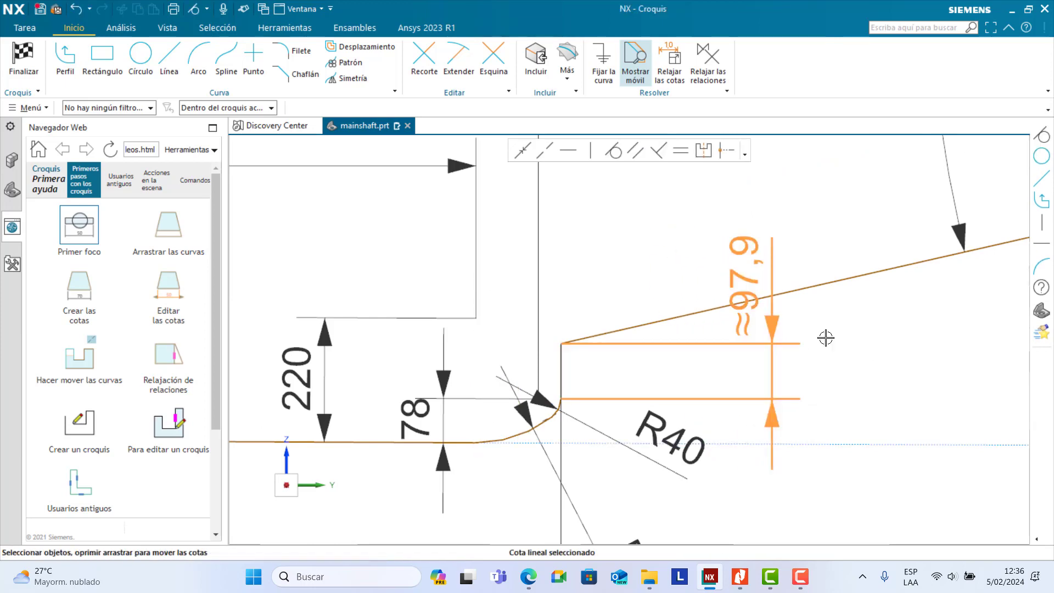
pyautogui.press('Escape')
# Step: Measure the length of the lower tapered line starting at the top of the short vertical line
pyautogui.click(563, 377)
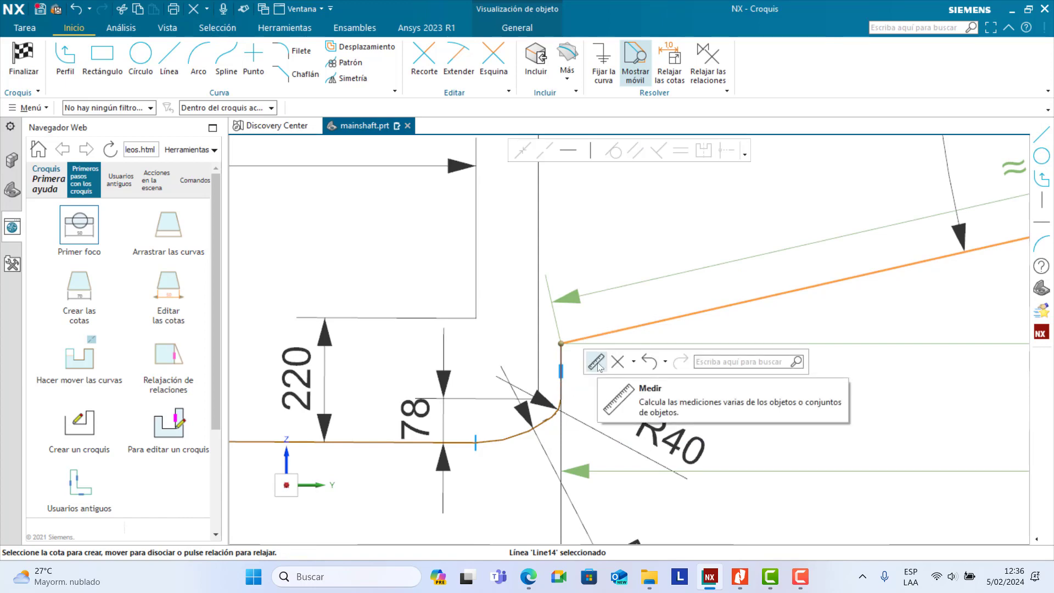
pyautogui.click(597, 362)
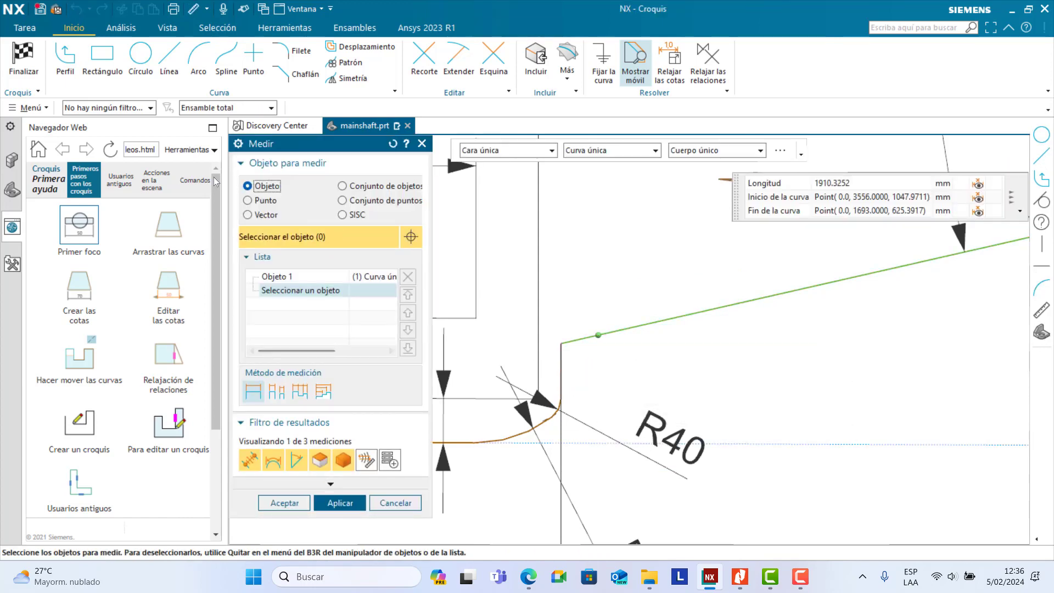
pyautogui.click(407, 509)
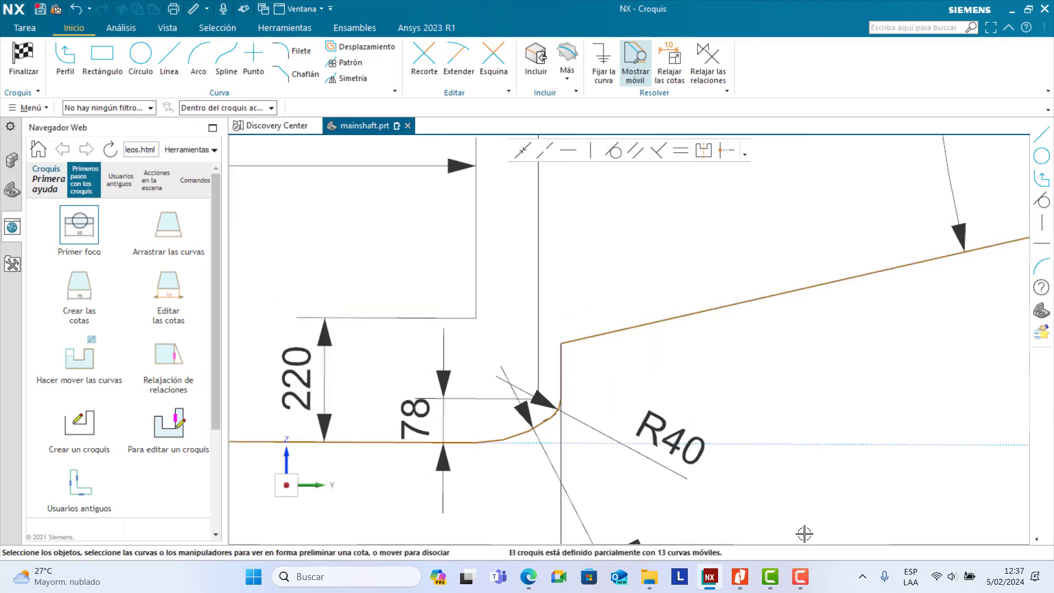
pyautogui.click(800, 576)
pyautogui.click(1002, 533)
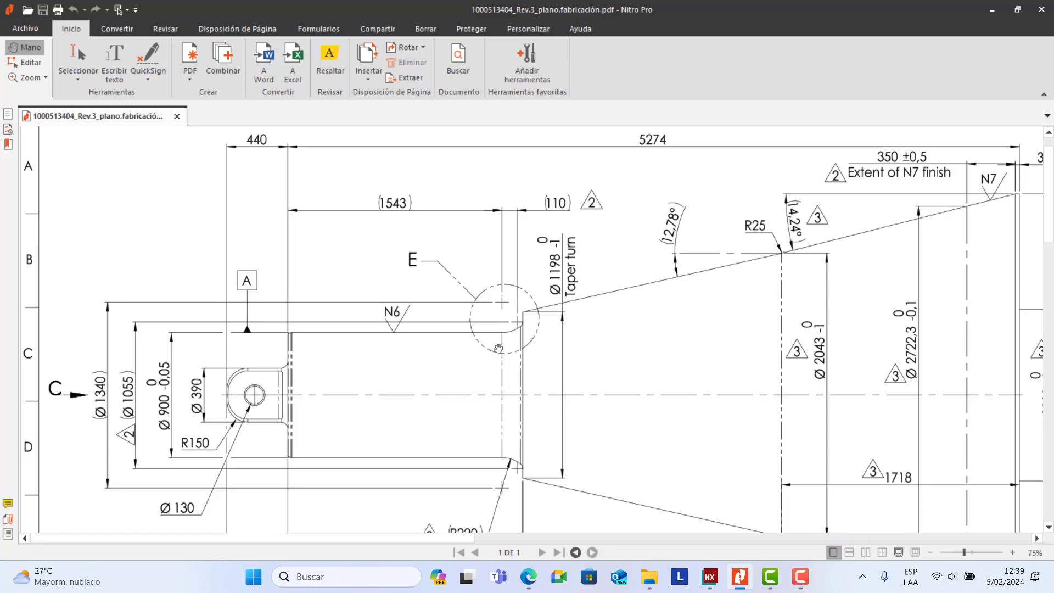
# Step: Back in NX, close the half profile with a line along the axis from the origin to the end line at XC 7785, YC 0
pyautogui.click(712, 581)
pyautogui.scroll(-5, 376, 348)
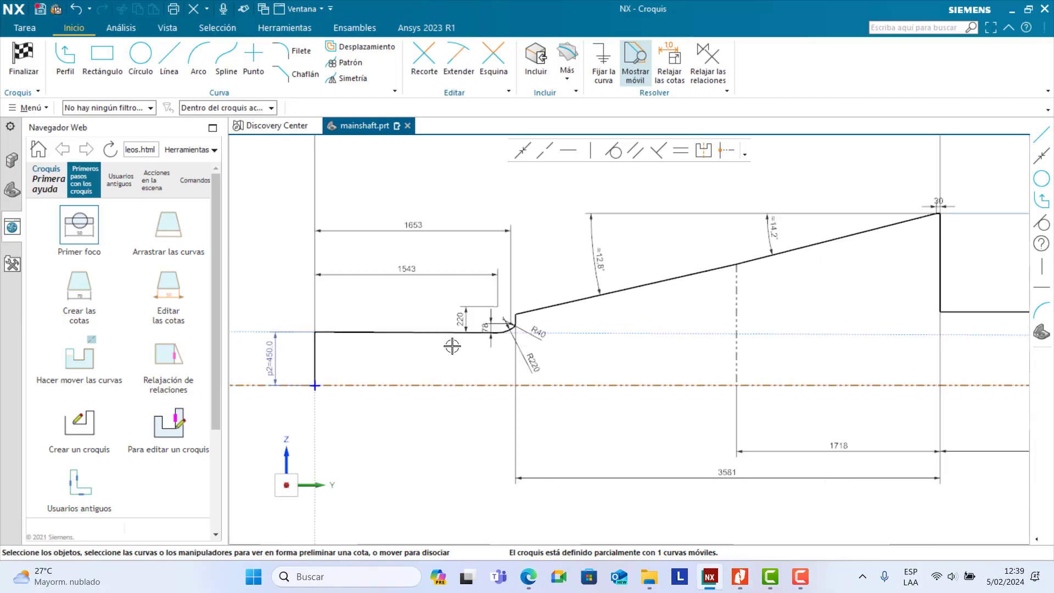
pyautogui.scroll(2, 812, 345)
pyautogui.keyDown('shift'); pyautogui.moveTo(473, 350); pyautogui.dragTo(654, 344, button='middle'); pyautogui.keyUp('shift')
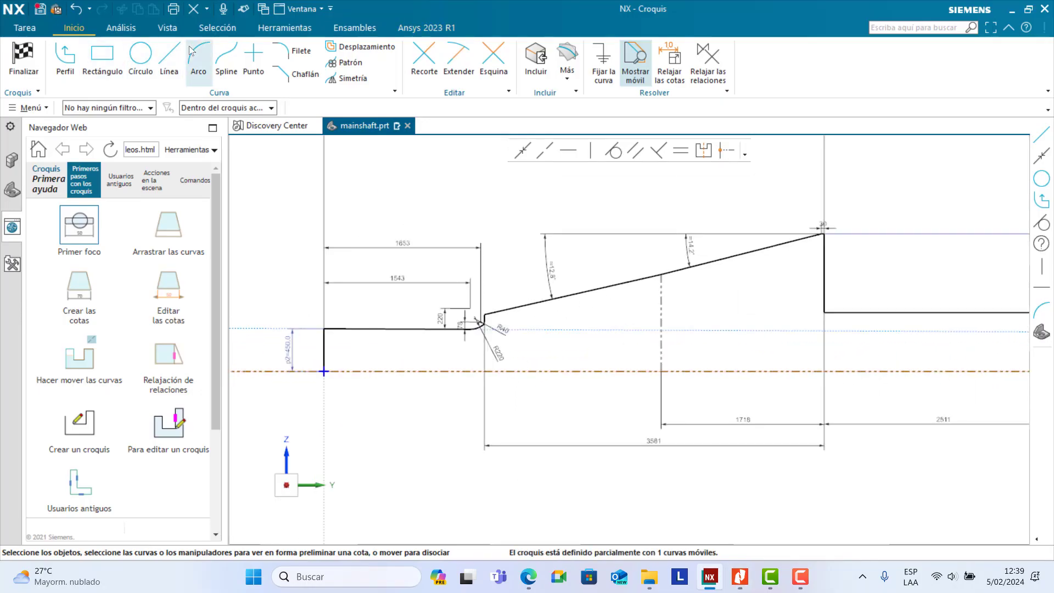
pyautogui.click(169, 58)
pyautogui.click(325, 372)
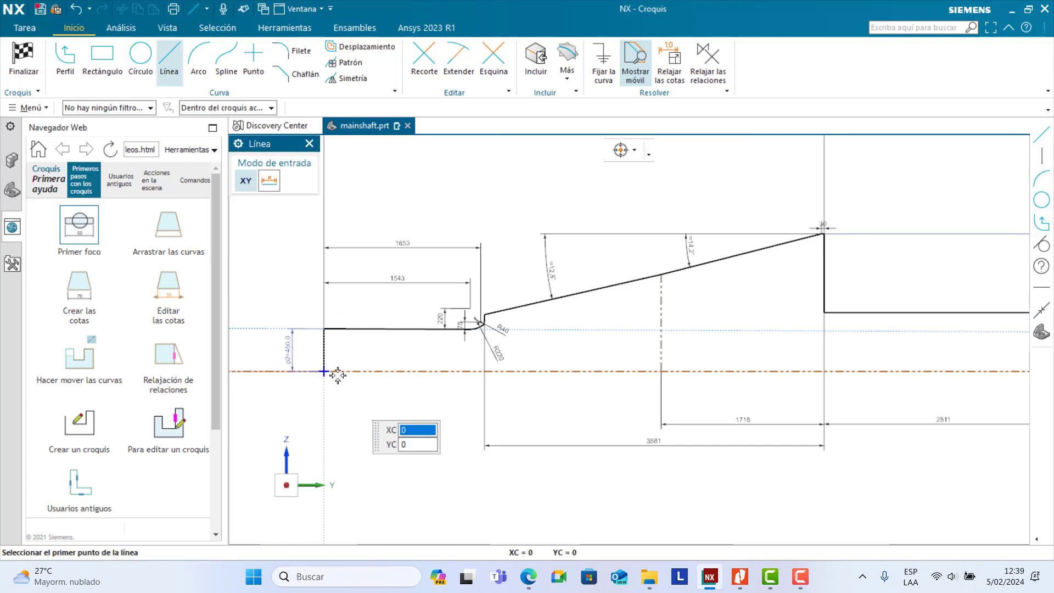
pyautogui.scroll(-3, 743, 465)
pyautogui.scroll(6, 635, 384)
pyautogui.click(588, 325)
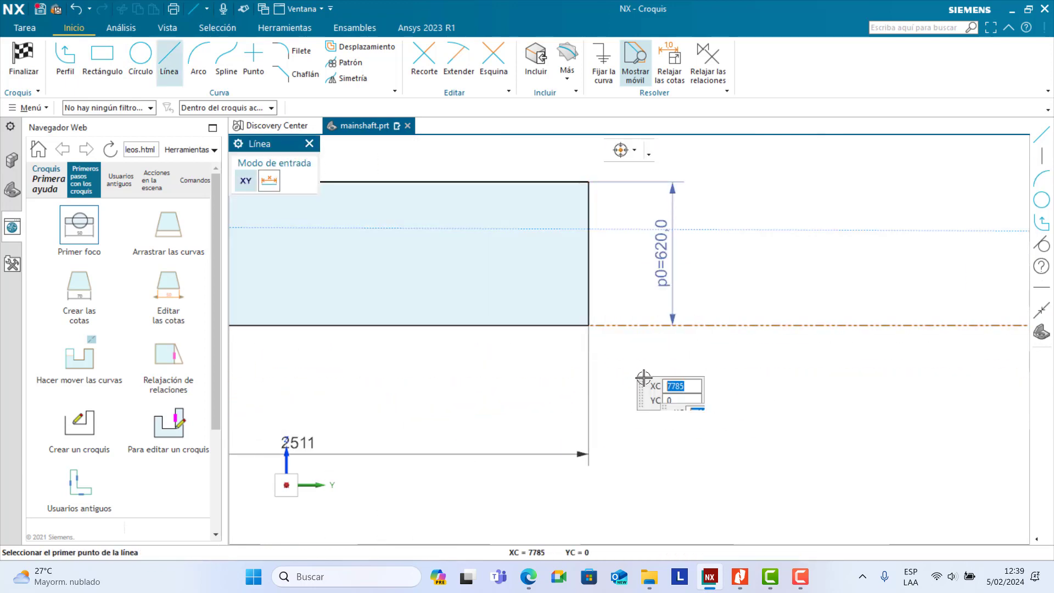
pyautogui.scroll(-8, 668, 377)
pyautogui.scroll(3, 379, 377)
pyautogui.press('Escape')
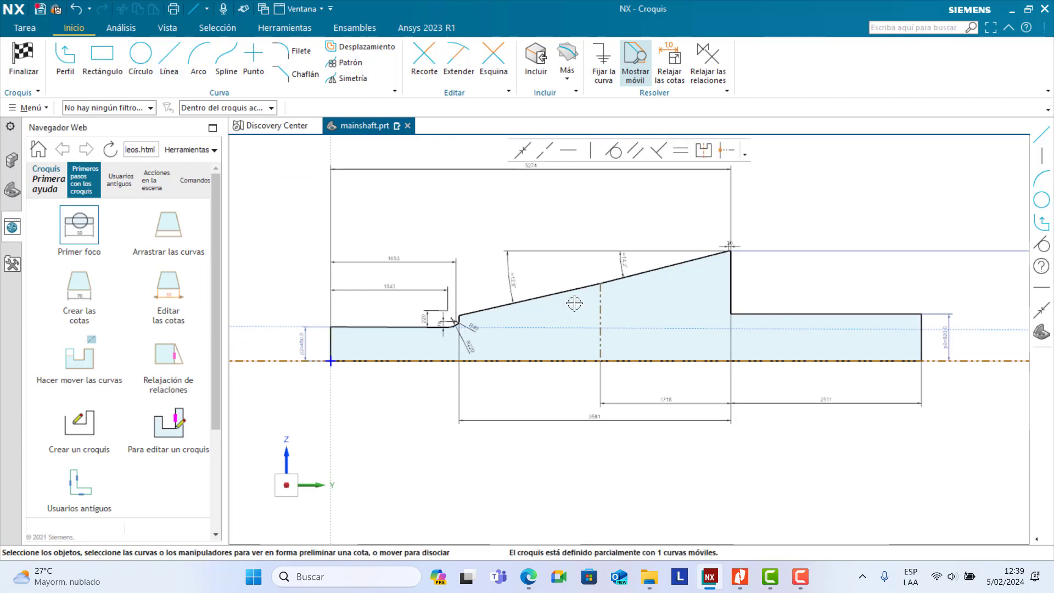
# Step: Finish the sketch and clear its selection
pyautogui.click(23, 55)
pyautogui.scroll(-7, 500, 289)
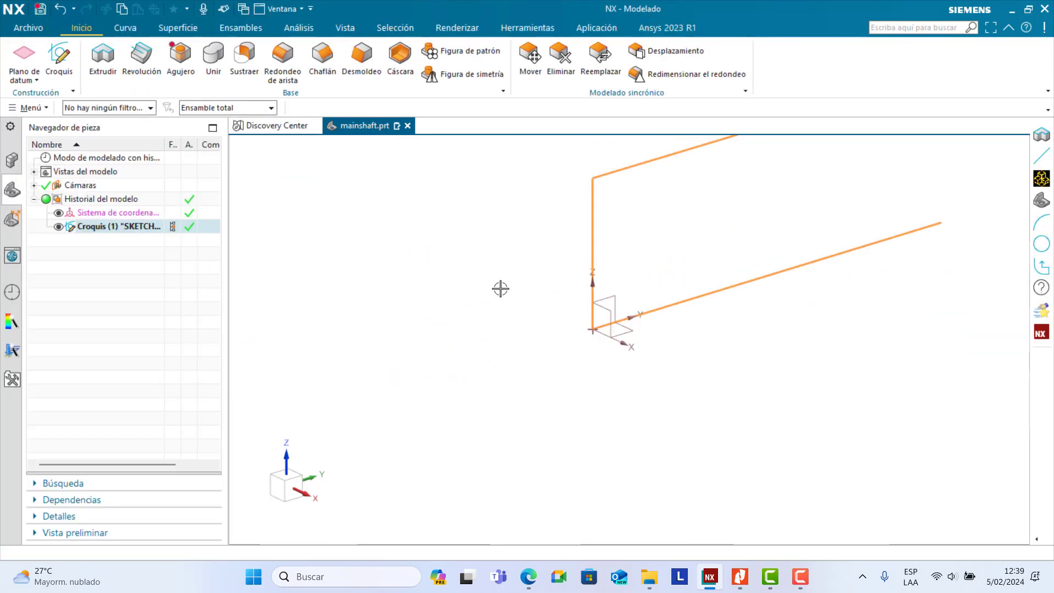
pyautogui.scroll(6, 715, 223)
pyautogui.scroll(-5, 654, 253)
pyautogui.scroll(-1, 654, 253)
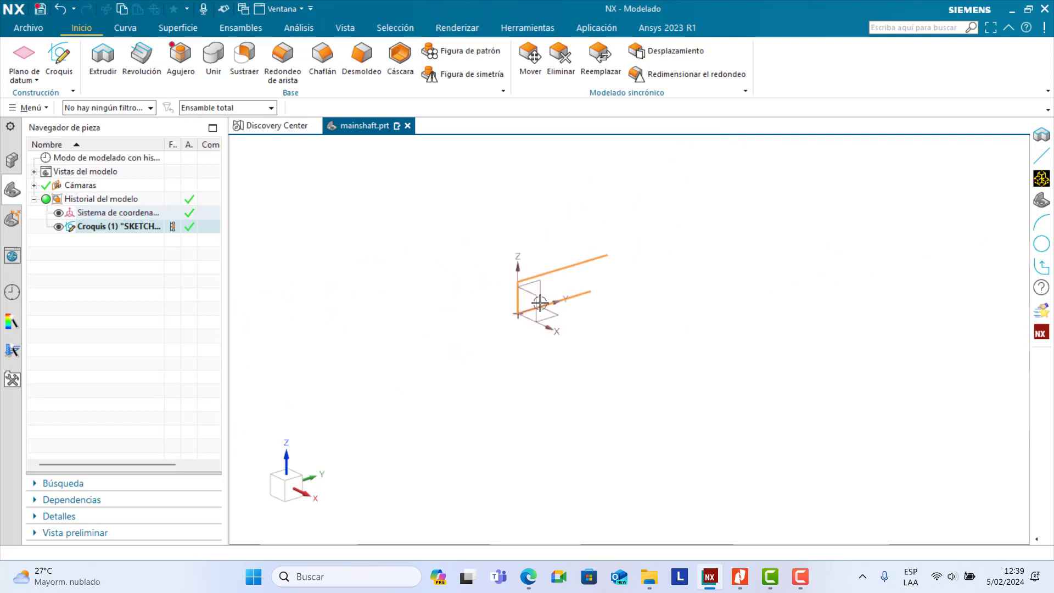
pyautogui.click(108, 255)
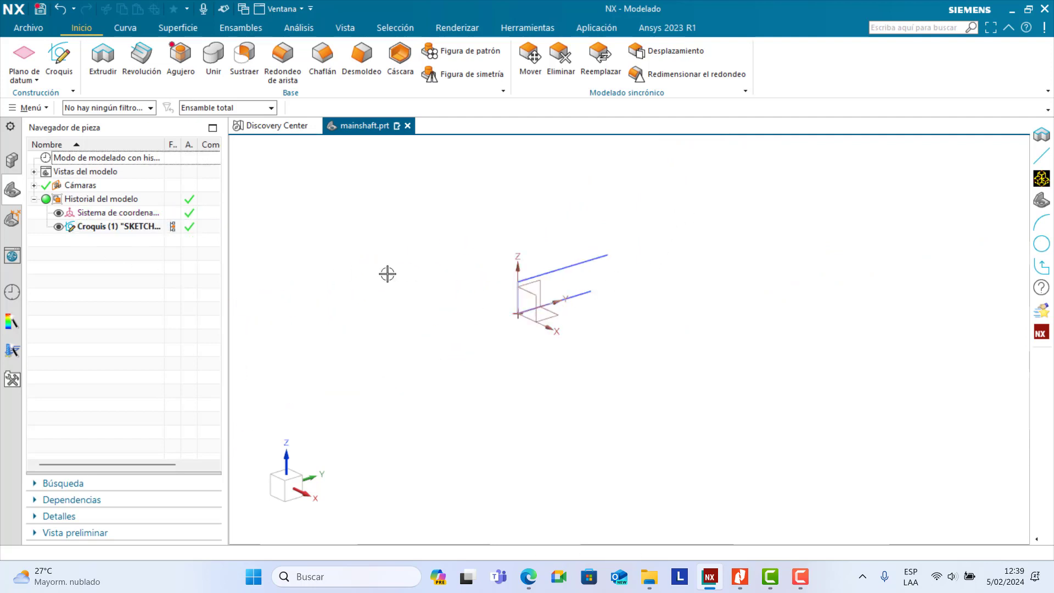
pyautogui.scroll(-7, 576, 299)
pyautogui.scroll(5, 675, 285)
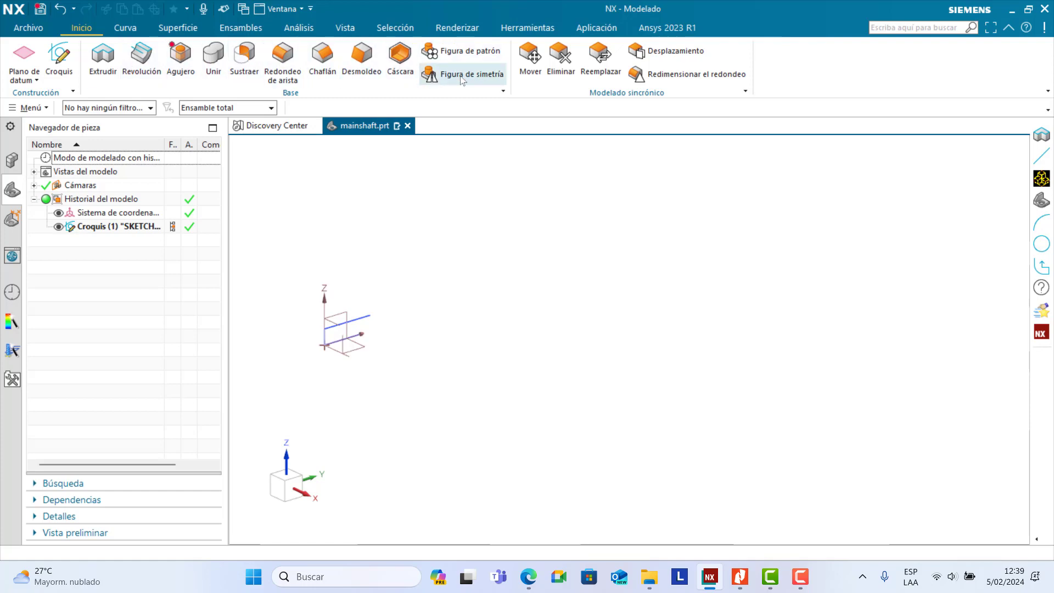
# Step: Revolve the half-profile sketch from 0° to 360° about the shaft's axis line along Y, with no Boolean
pyautogui.click(142, 58)
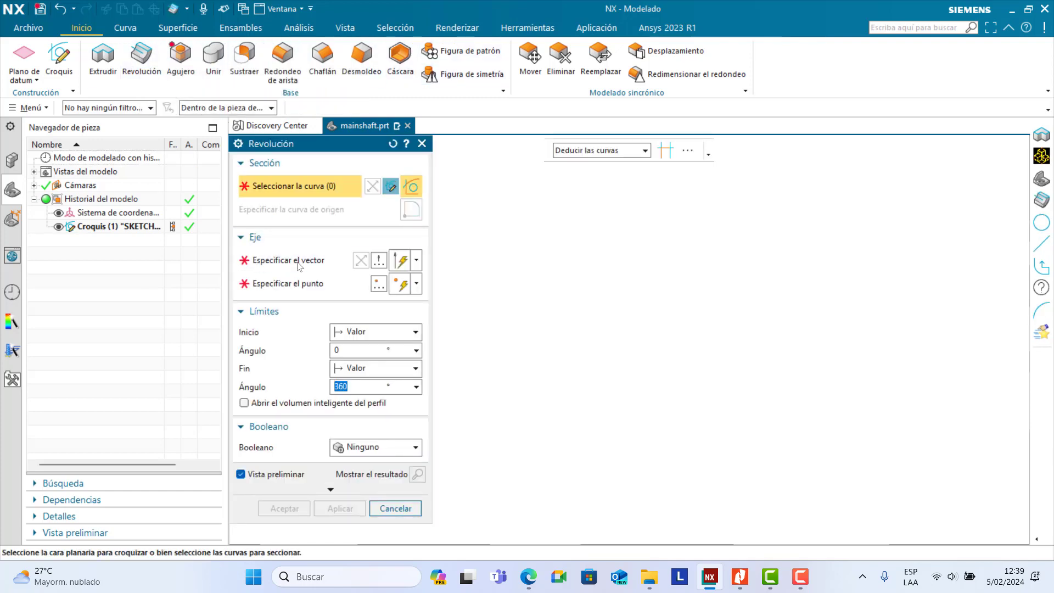
pyautogui.click(99, 232)
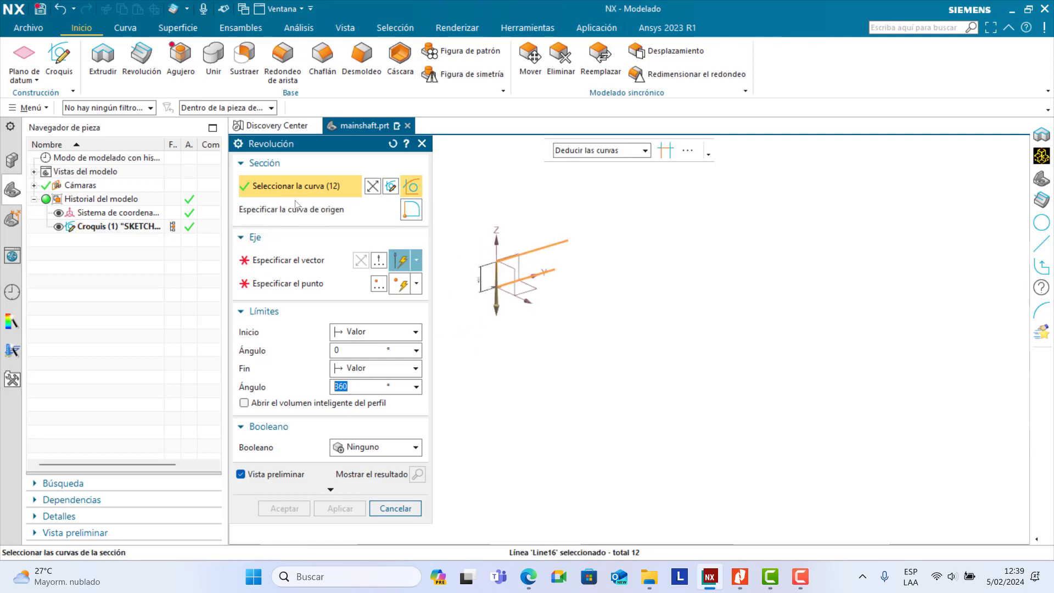
pyautogui.click(287, 262)
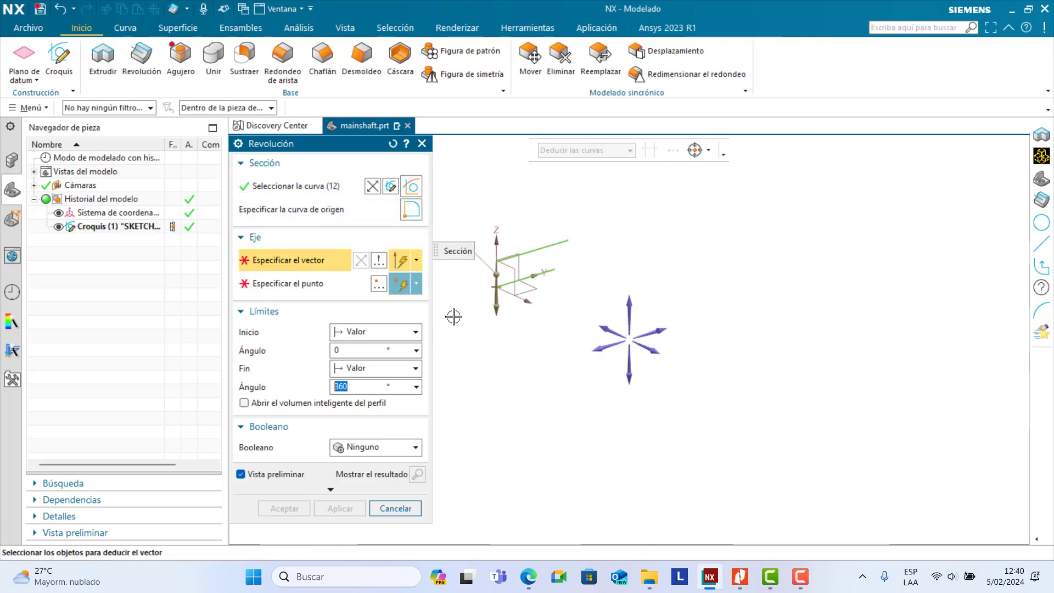
pyautogui.click(530, 278)
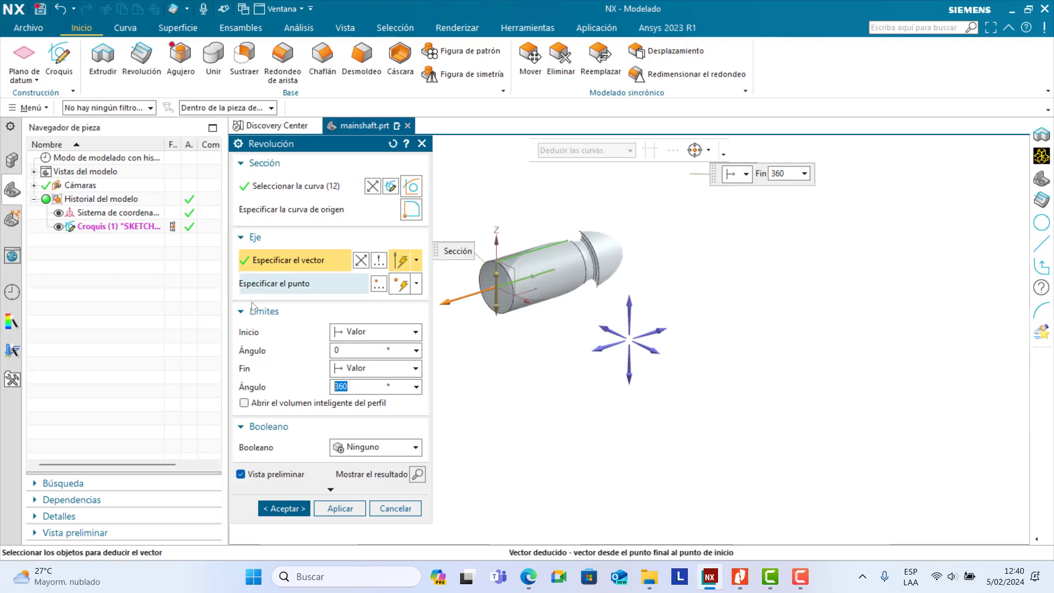
pyautogui.click(284, 508)
# Step: Examine the revolved shaft body, close up at the blend and as a whole from another angle
pyautogui.scroll(-2, 500, 364)
pyautogui.scroll(8, 508, 322)
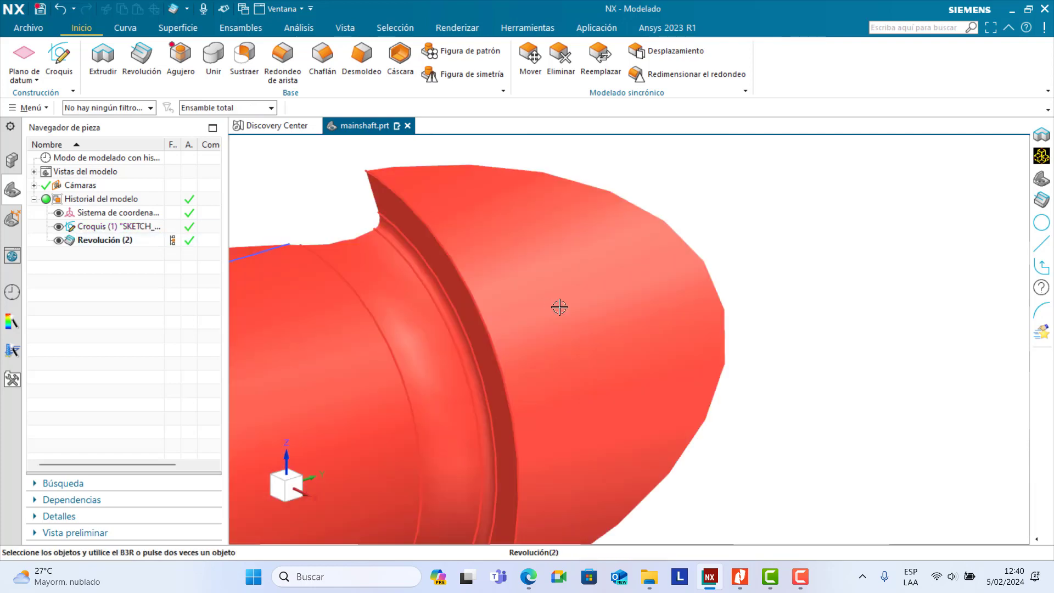
pyautogui.click(576, 336)
pyautogui.scroll(-7, 576, 335)
pyautogui.click(799, 575)
pyautogui.click(1011, 535)
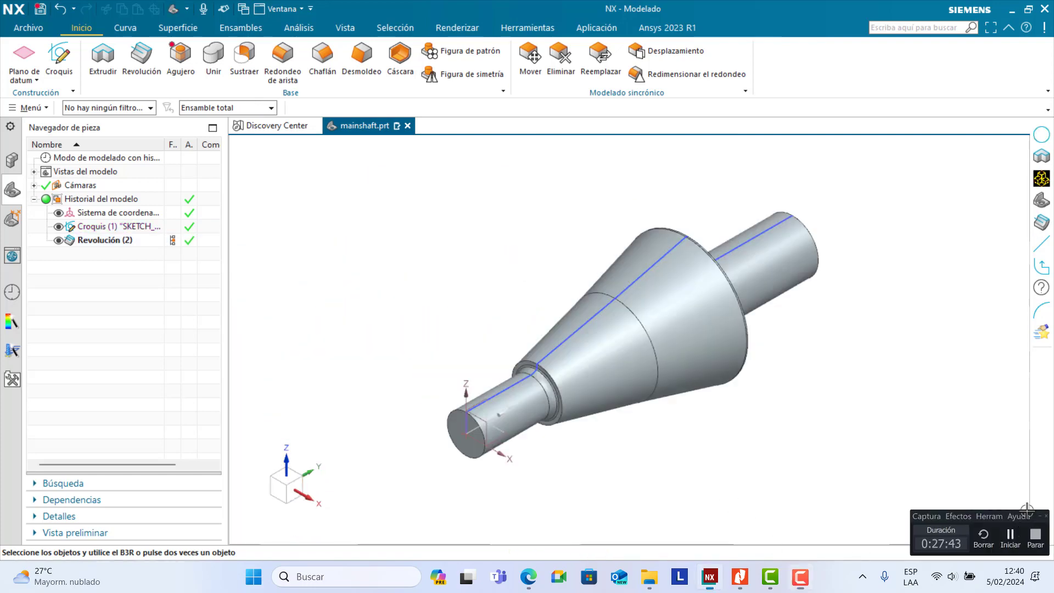
pyautogui.moveTo(649, 399); pyautogui.dragTo(717, 384, button='middle')
# Step: Return the model to a standard view orientation and hide the profile sketch
pyautogui.rightClick(920, 395)
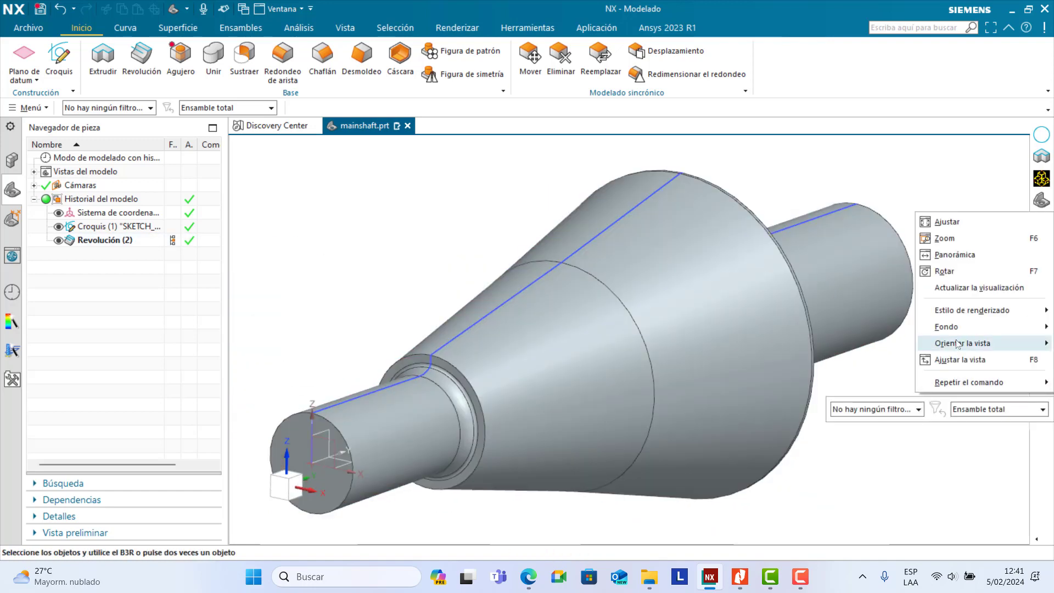
pyautogui.moveTo(957, 344)
pyautogui.click(844, 363)
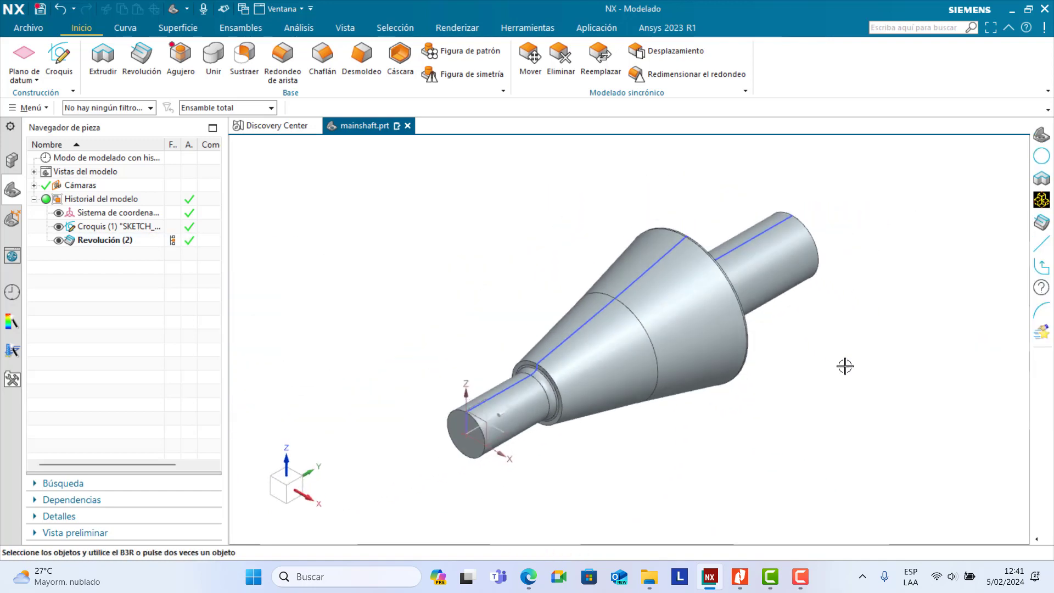
pyautogui.click(58, 227)
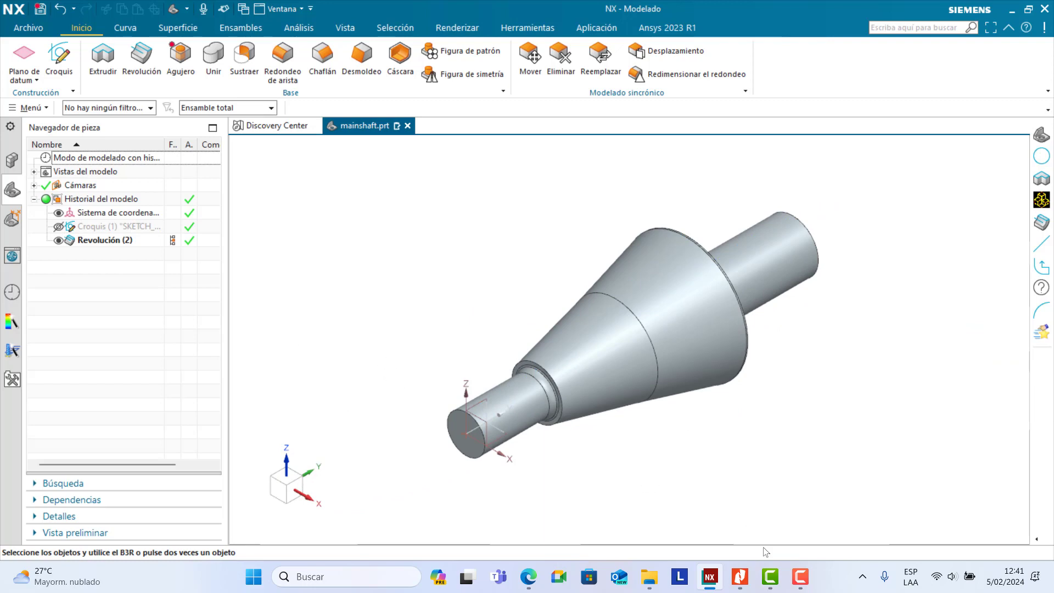
pyautogui.click(769, 576)
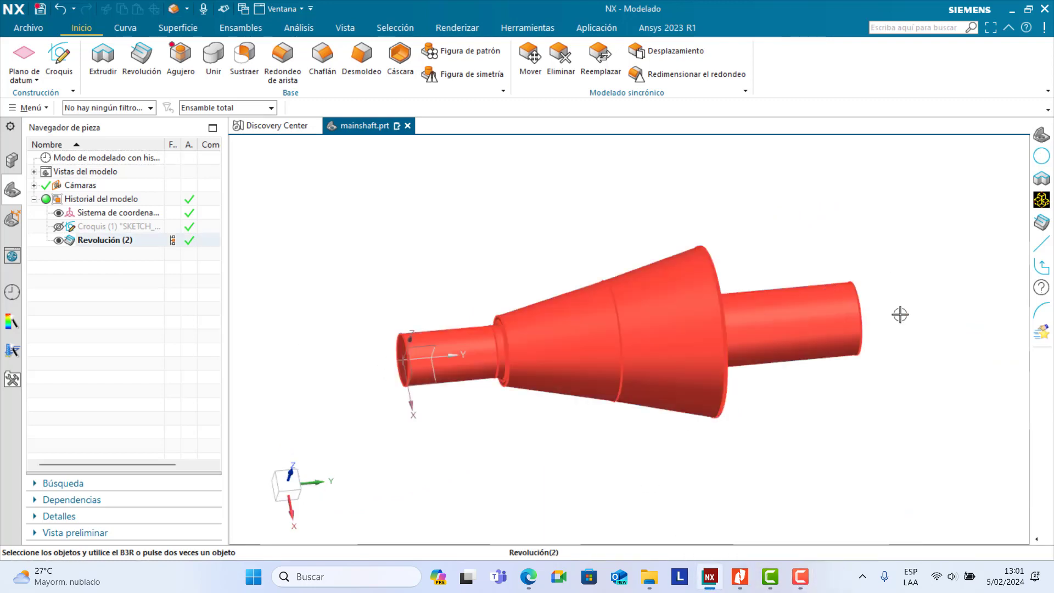
# Step: Examine the shaft's far end and its 30° end detail with the R25 and R3 radii in the PDF drawing
pyautogui.moveTo(901, 313)
pyautogui.mouseDown(button='middle')
pyautogui.moveTo(866, 325)
pyautogui.moveTo(868, 379)
pyautogui.mouseUp(button='middle')
pyautogui.click(740, 576)
pyautogui.scroll(-1, 551, 363)
pyautogui.keyDown('ctrl'); pyautogui.scroll(2, 225, 210); pyautogui.keyUp('ctrl')
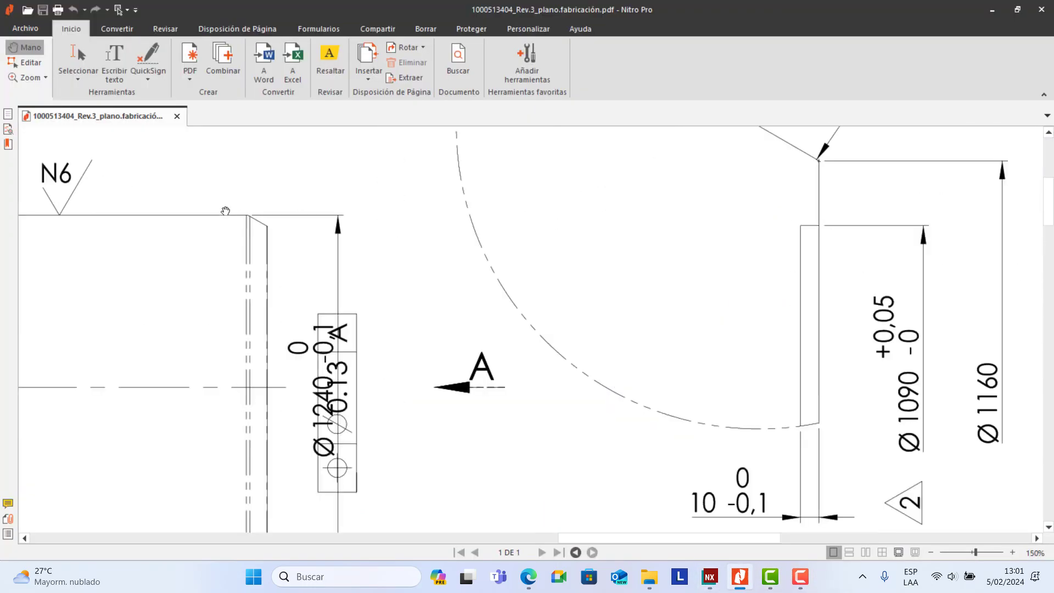
pyautogui.keyDown('ctrl'); pyautogui.scroll(2, 225, 211); pyautogui.keyUp('ctrl')
pyautogui.keyDown('ctrl'); pyautogui.scroll(-5, 321, 274); pyautogui.keyUp('ctrl')
pyautogui.keyDown('ctrl'); pyautogui.scroll(1, 588, 239); pyautogui.keyUp('ctrl')
pyautogui.moveTo(586, 234); pyautogui.dragTo(533, 274)
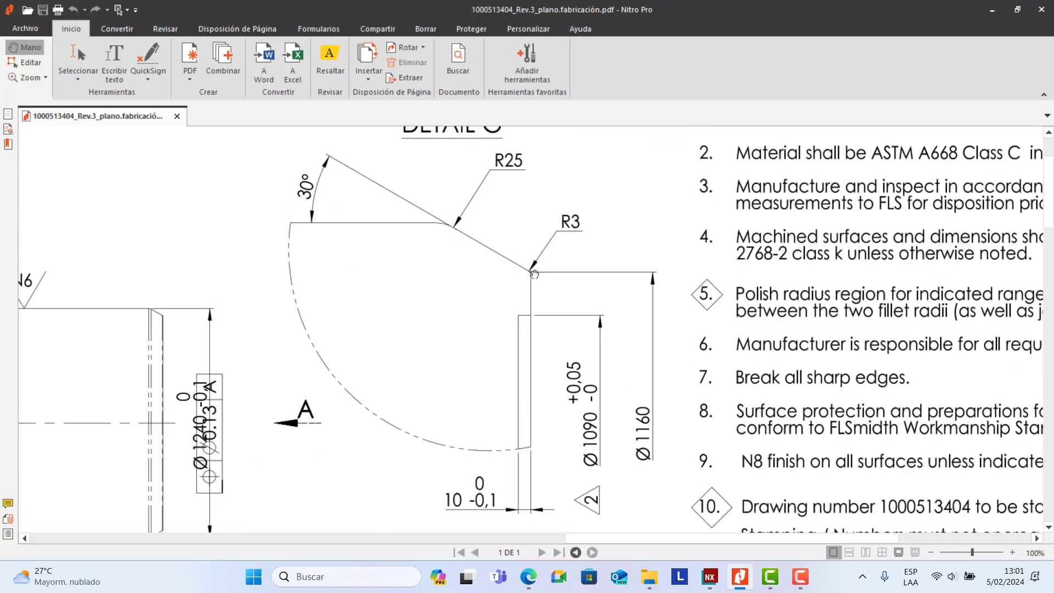
pyautogui.click(710, 576)
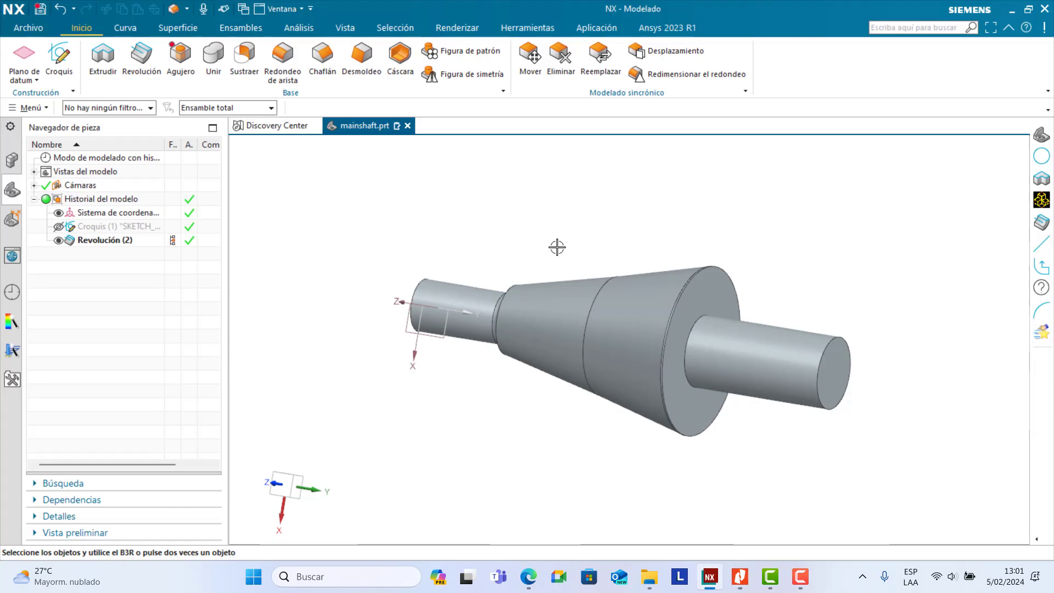
pyautogui.click(322, 74)
pyautogui.scroll(3, 832, 349)
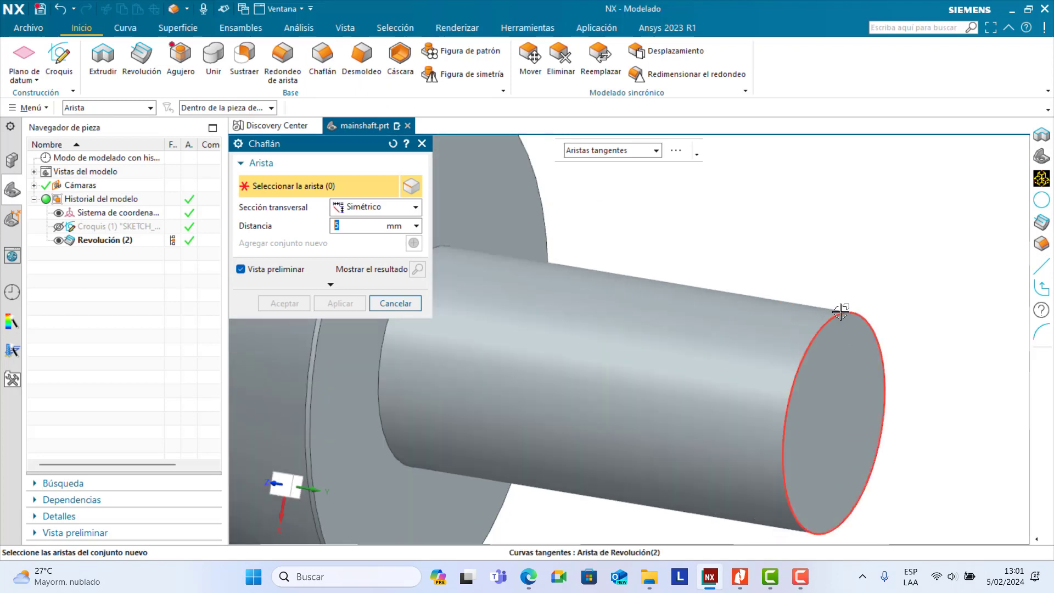
pyautogui.click(842, 332)
pyautogui.click(404, 213)
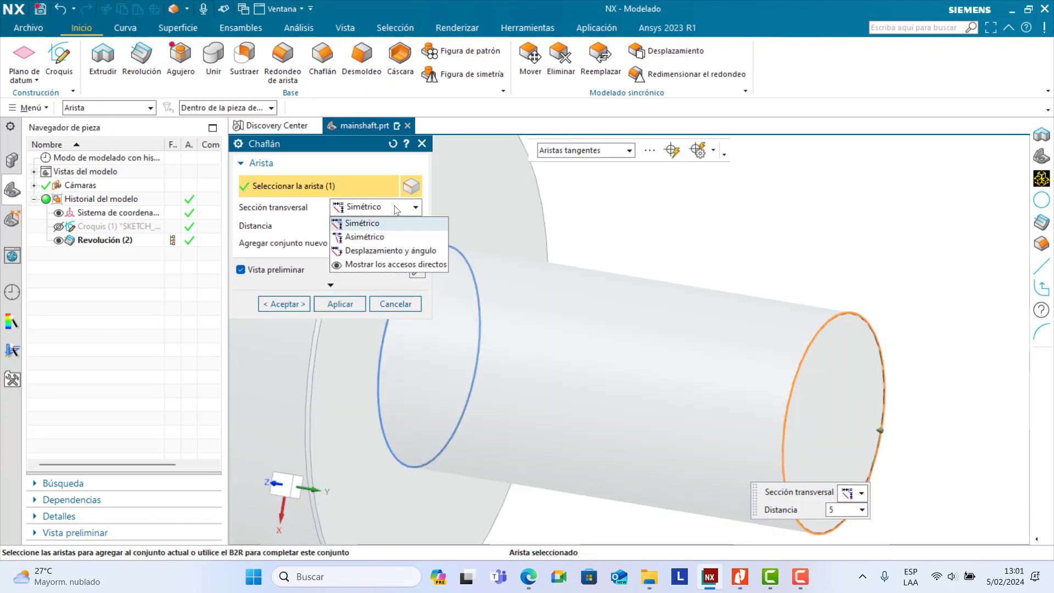
pyautogui.click(362, 248)
pyautogui.moveTo(860, 350); pyautogui.dragTo(447, 279, button='middle')
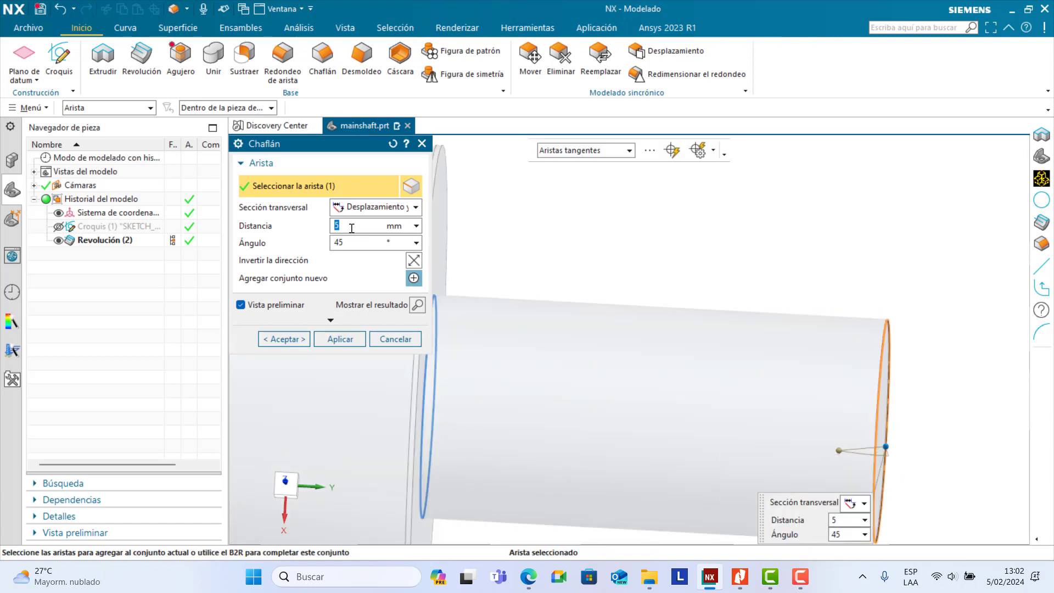
pyautogui.click(416, 226)
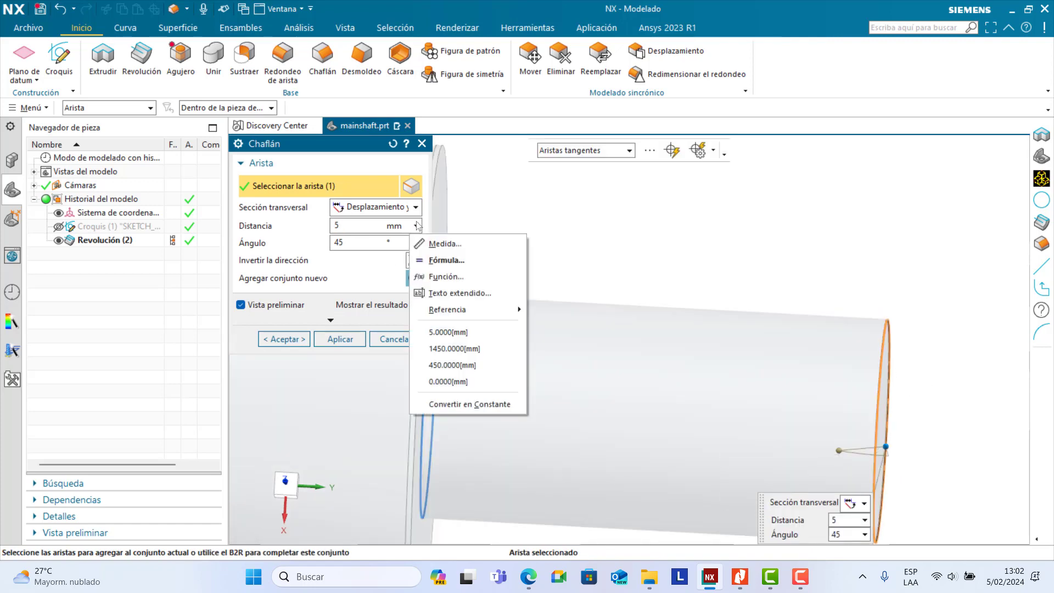
pyautogui.click(347, 227)
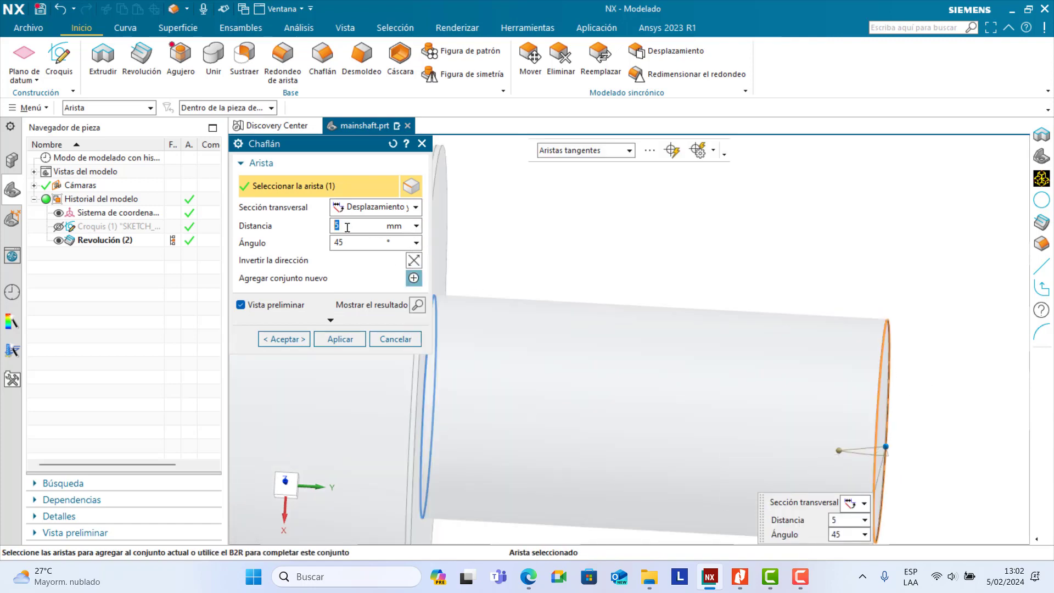
pyautogui.press('Return')
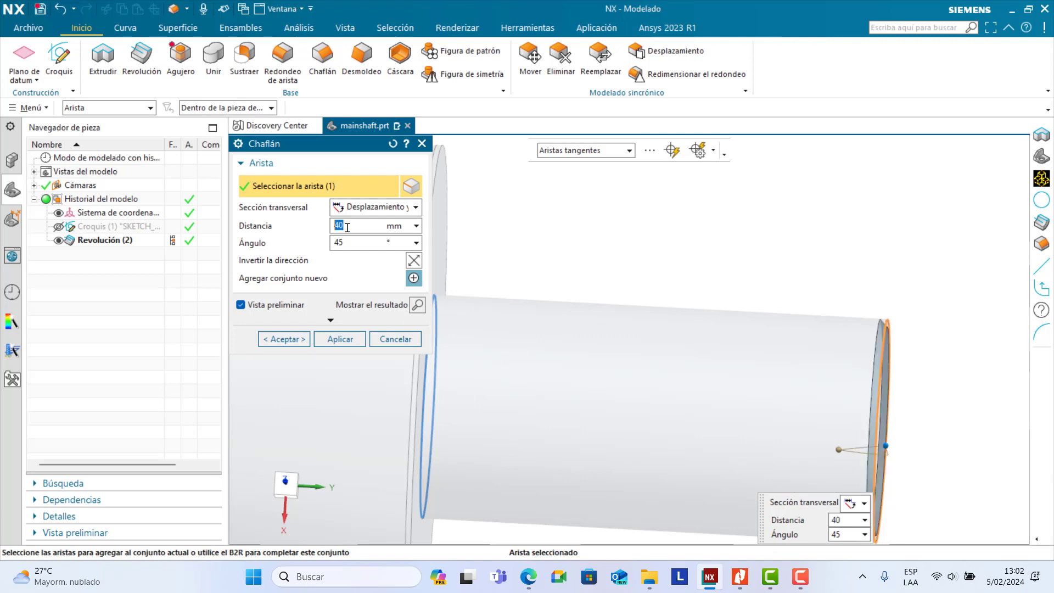
pyautogui.scroll(-3, 912, 484)
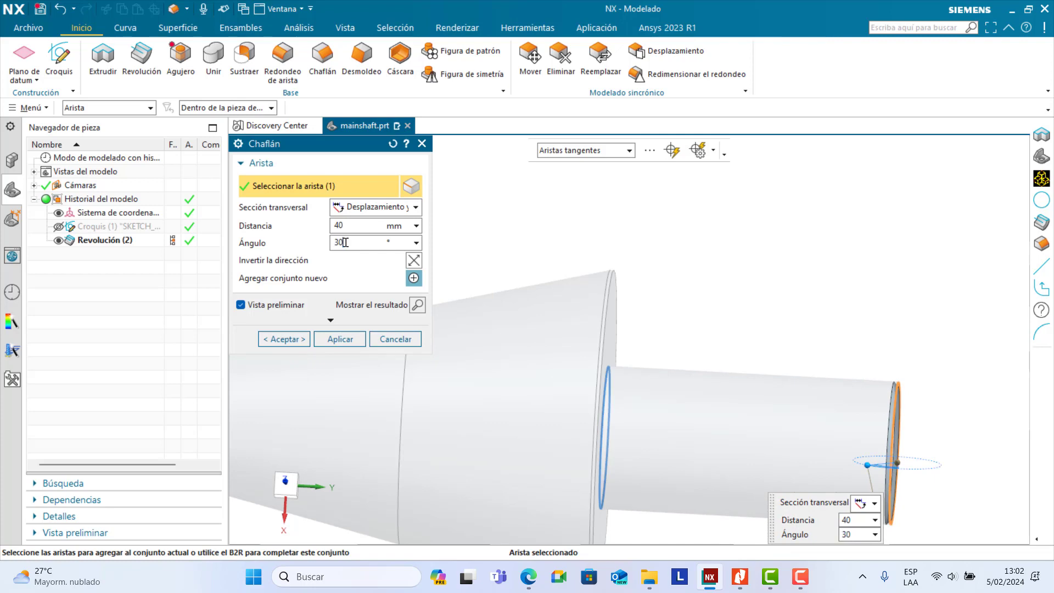
pyautogui.press('Return')
pyautogui.scroll(5, 922, 470)
pyautogui.moveTo(861, 410); pyautogui.dragTo(839, 426, button='middle')
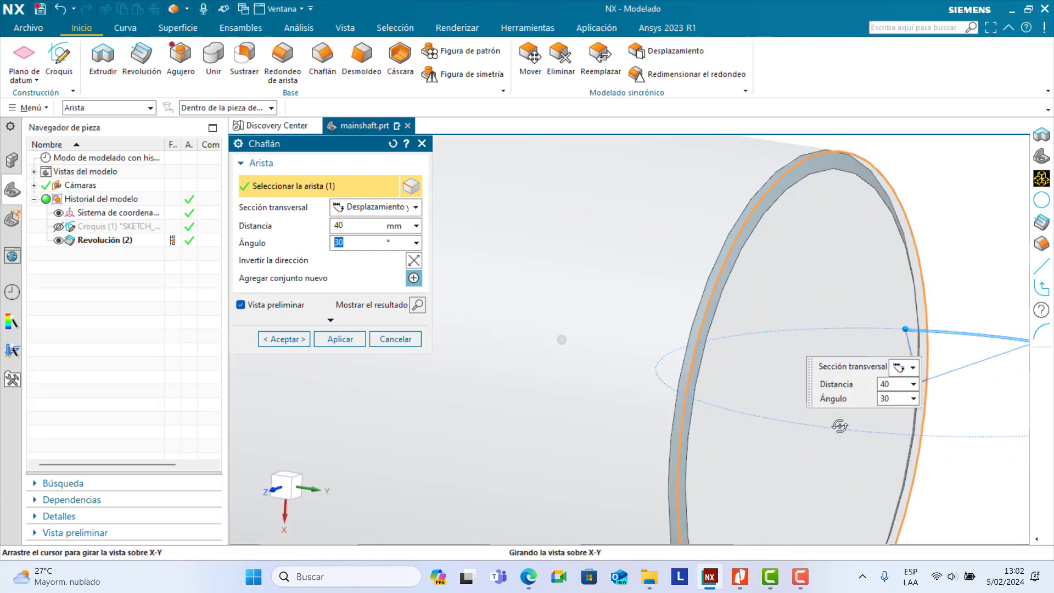
pyautogui.scroll(-2, 837, 359)
pyautogui.scroll(2, 840, 259)
pyautogui.moveTo(850, 297); pyautogui.dragTo(880, 285, button='middle')
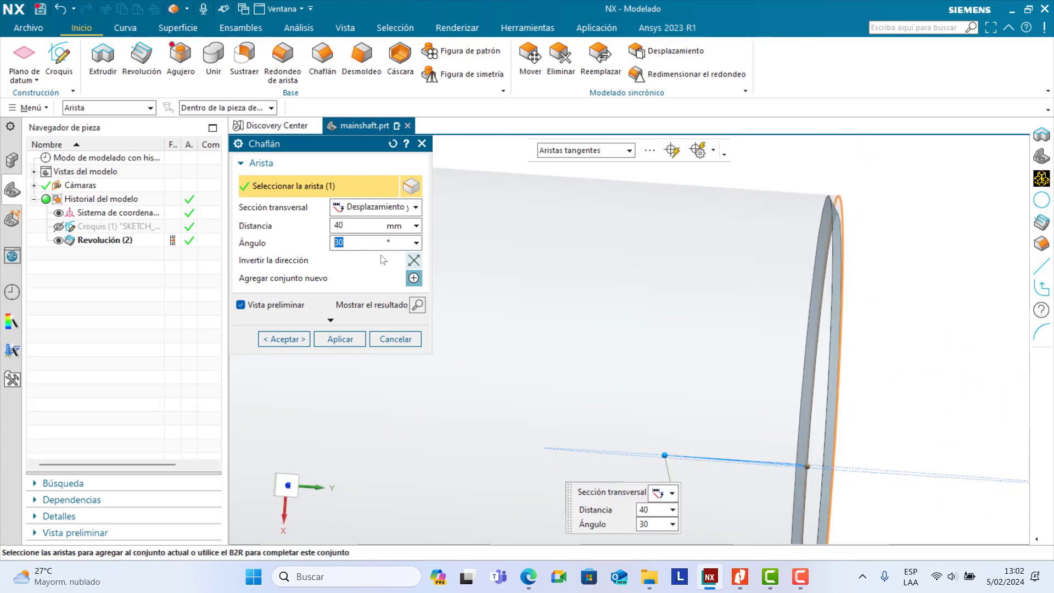
pyautogui.click(354, 225)
pyautogui.moveTo(759, 446); pyautogui.dragTo(643, 359, button='middle')
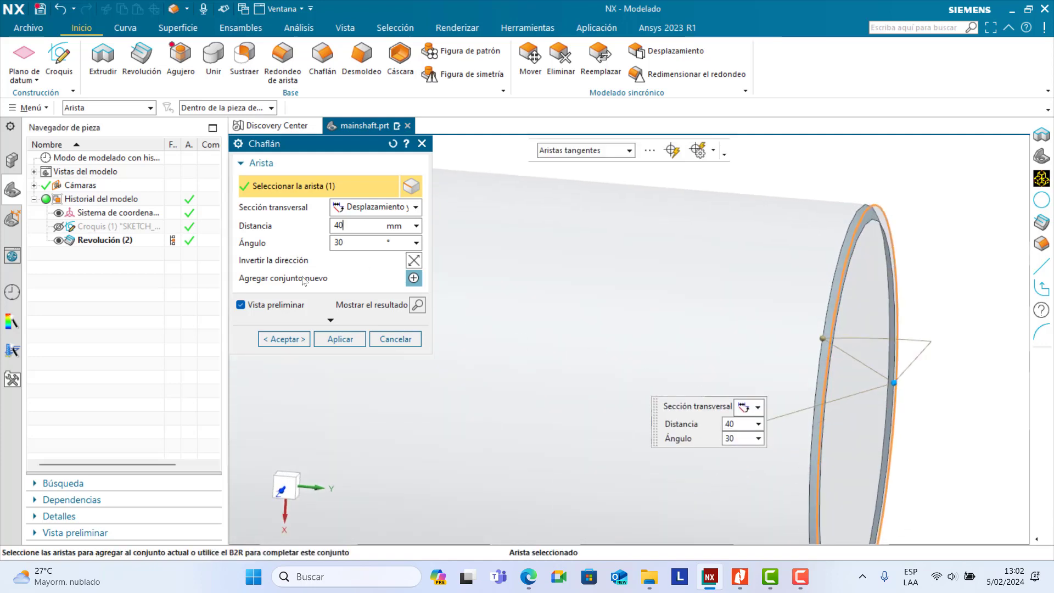
pyautogui.moveTo(827, 322); pyautogui.dragTo(910, 277, button='middle')
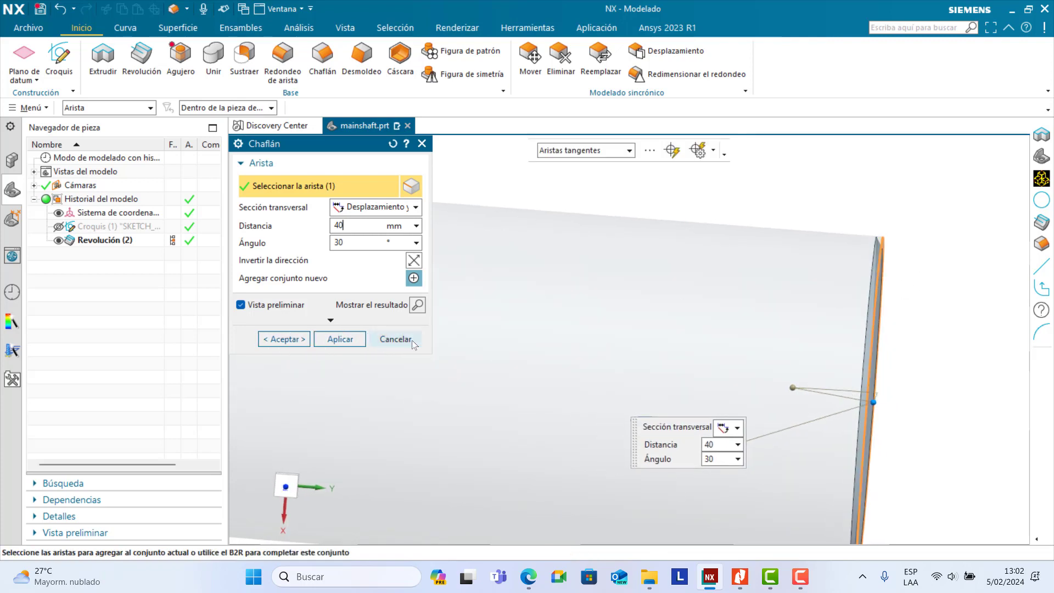
pyautogui.click(395, 338)
pyautogui.scroll(-5, 887, 298)
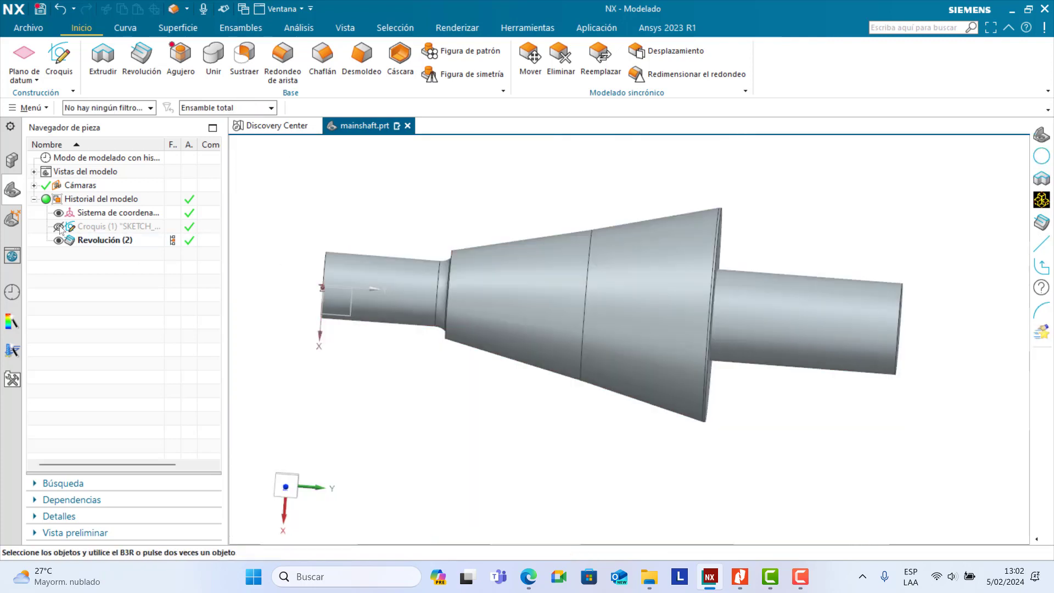
# Step: Reopen the half-profile sketch and draw a slanted line across the far end's outer corner, its lower end about 593 mm above the axis
pyautogui.click(87, 226)
pyautogui.rightClick(88, 226)
pyautogui.click(151, 218)
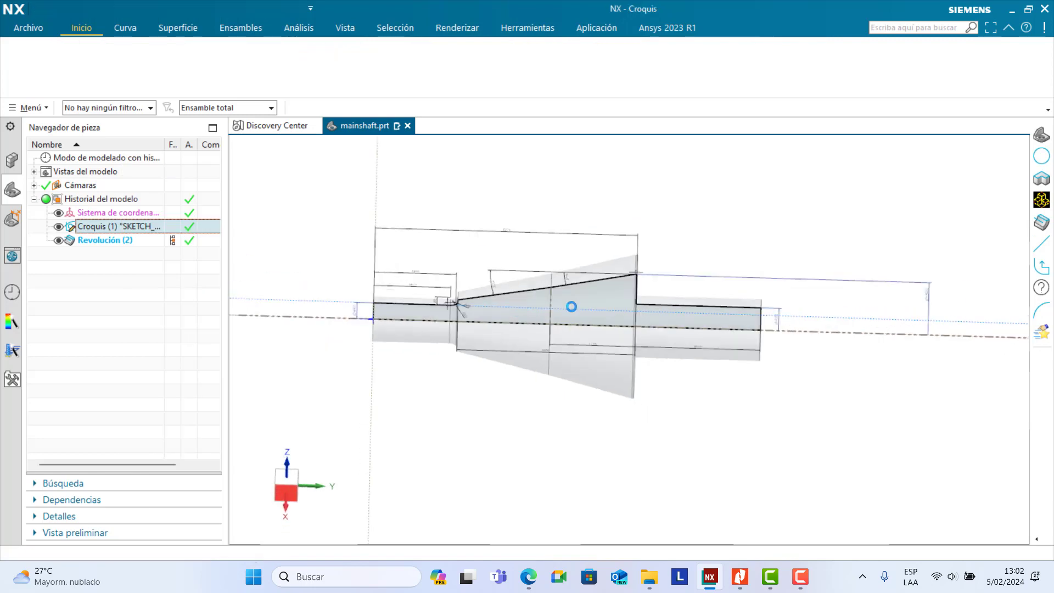
pyautogui.scroll(8, 705, 360)
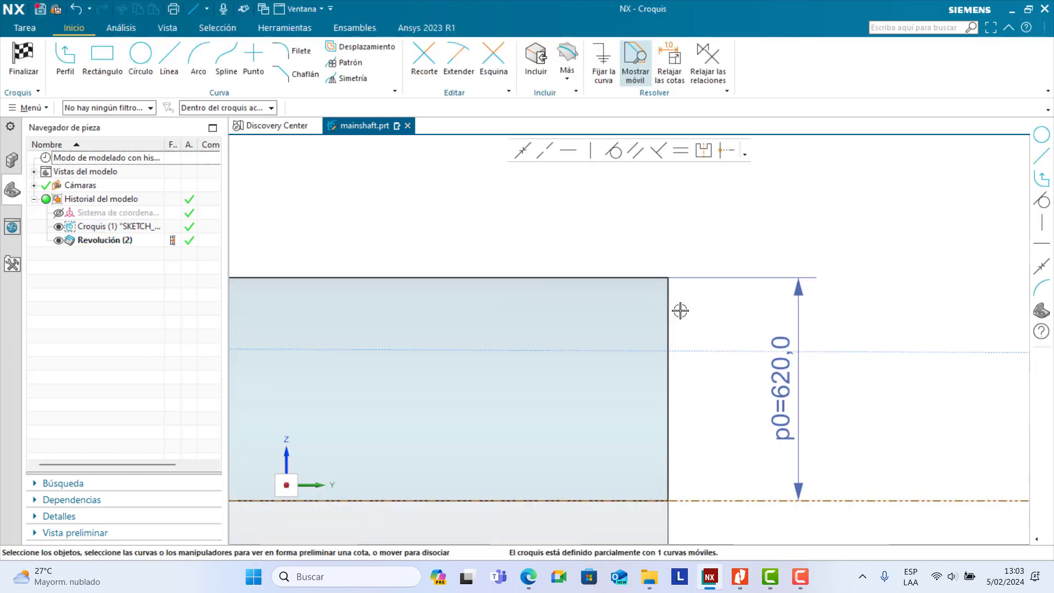
pyautogui.scroll(-1, 680, 310)
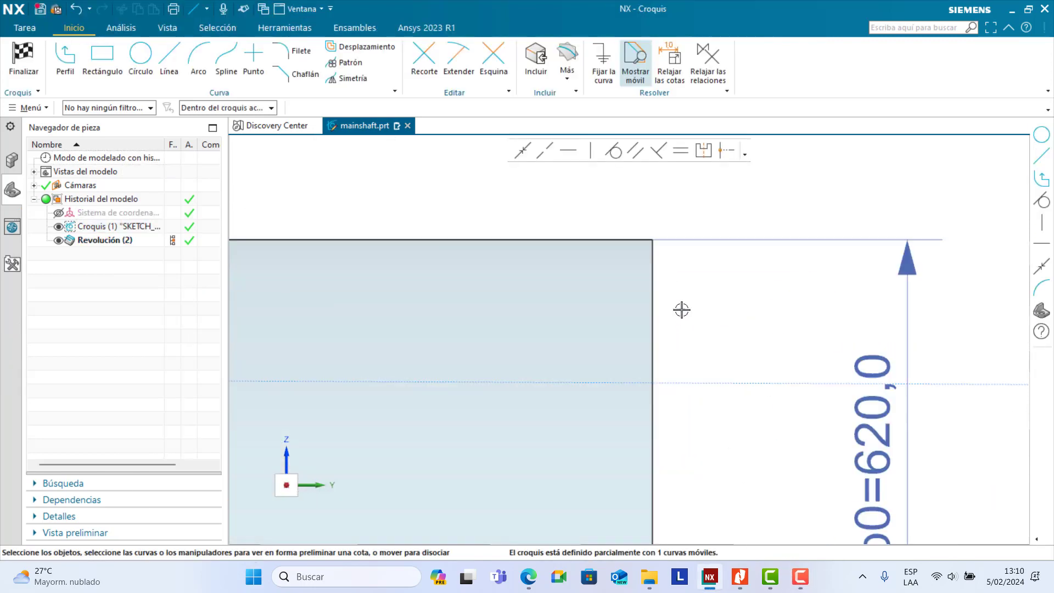
pyautogui.scroll(2, 679, 308)
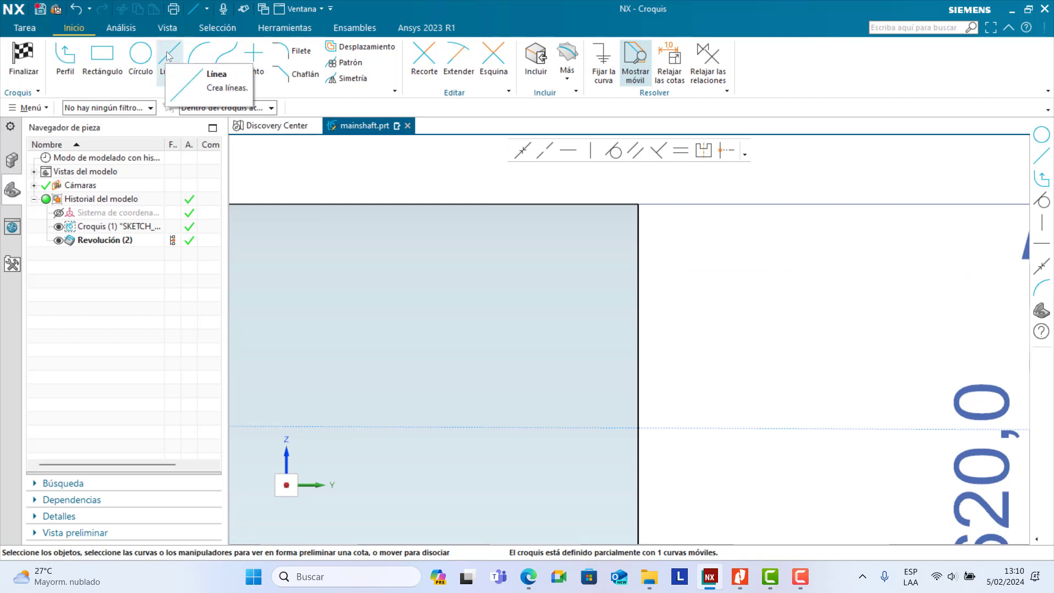
pyautogui.click(167, 55)
pyautogui.click(622, 231)
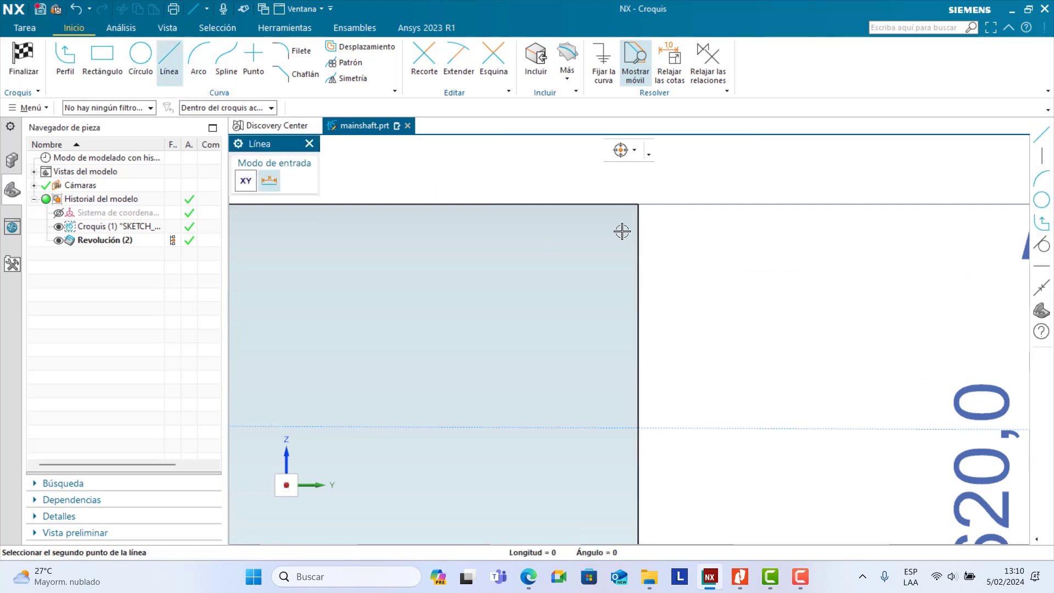
pyautogui.scroll(2, 614, 206)
pyautogui.click(612, 198)
pyautogui.press('Escape')
pyautogui.scroll(-1, 710, 258)
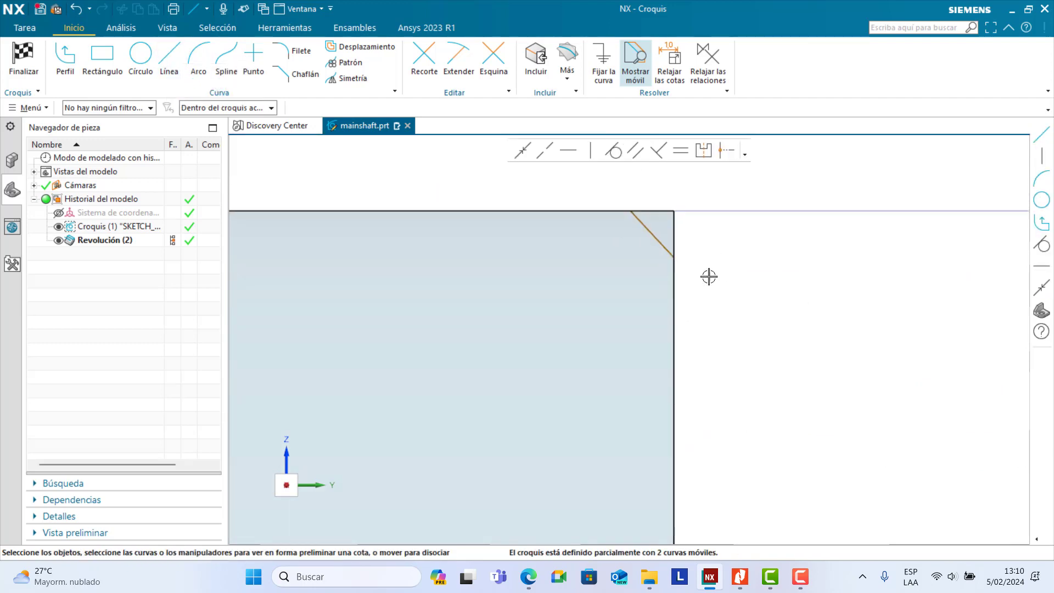
# Step: Check the end detail in the PDF drawing and dimension the slanted line's lower end from the shaft axis as 1160/2, keeping the formula
pyautogui.click(738, 577)
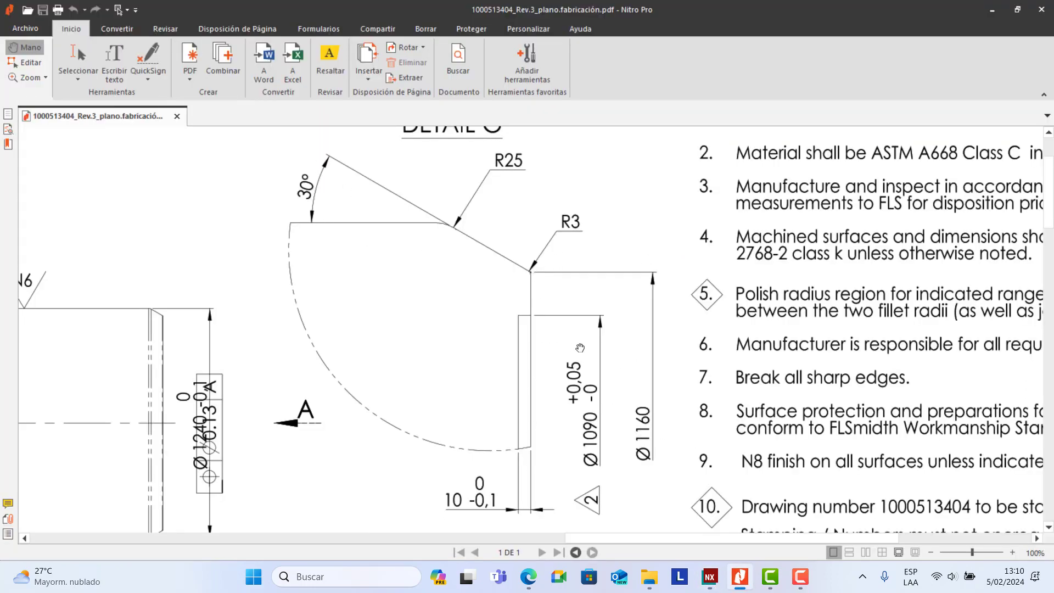
pyautogui.moveTo(771, 586)
pyautogui.click(725, 522)
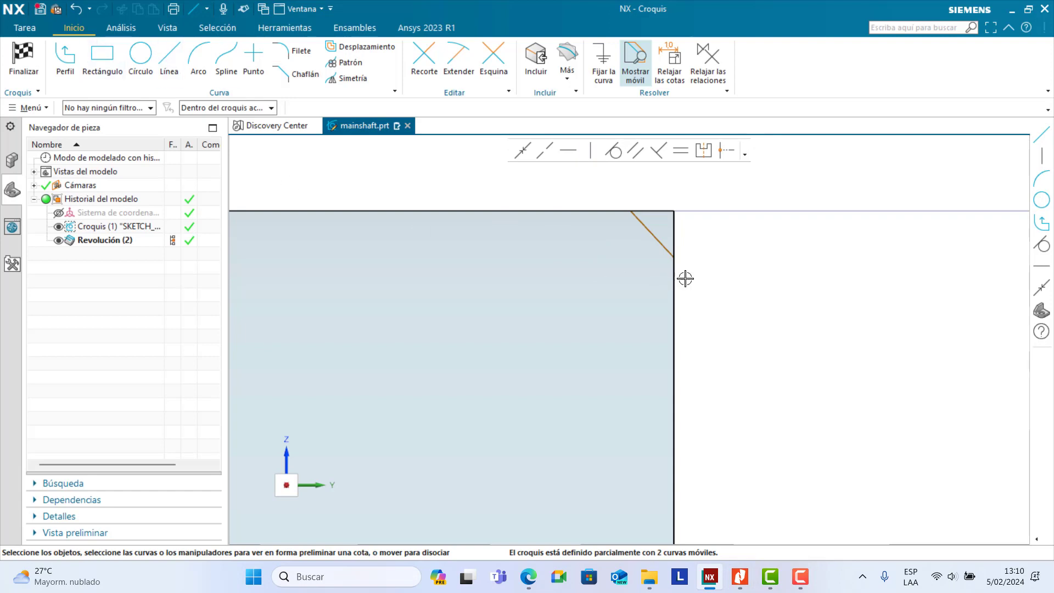
pyautogui.scroll(-5, 707, 304)
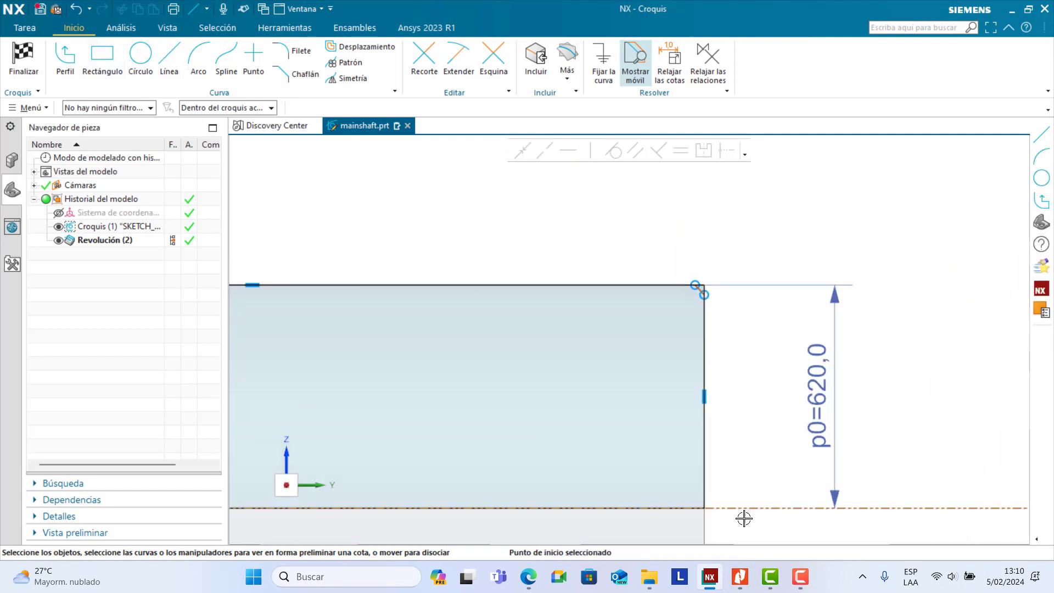
pyautogui.click(706, 396)
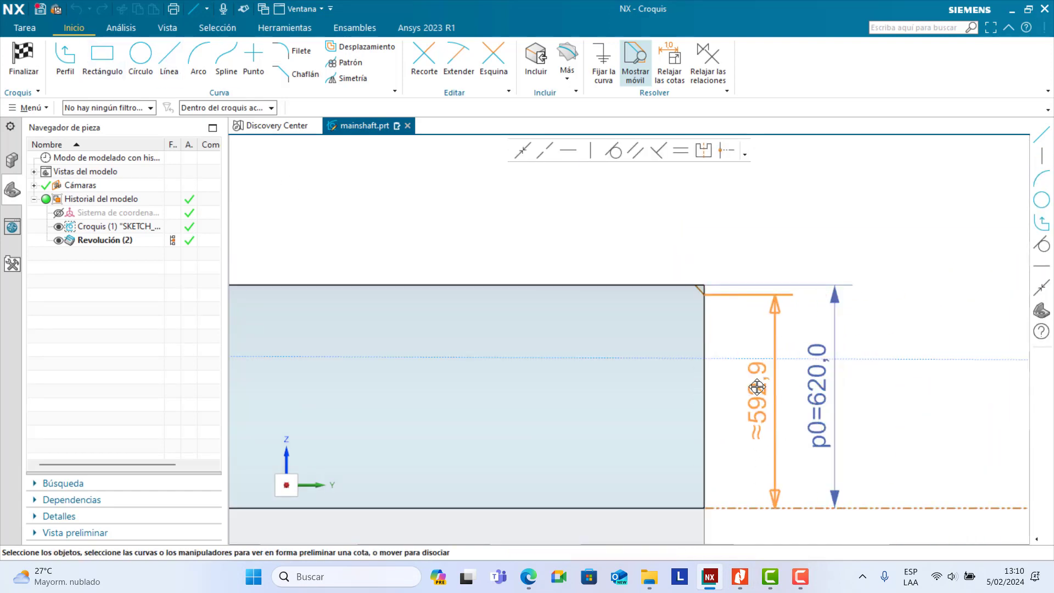
pyautogui.click(761, 426)
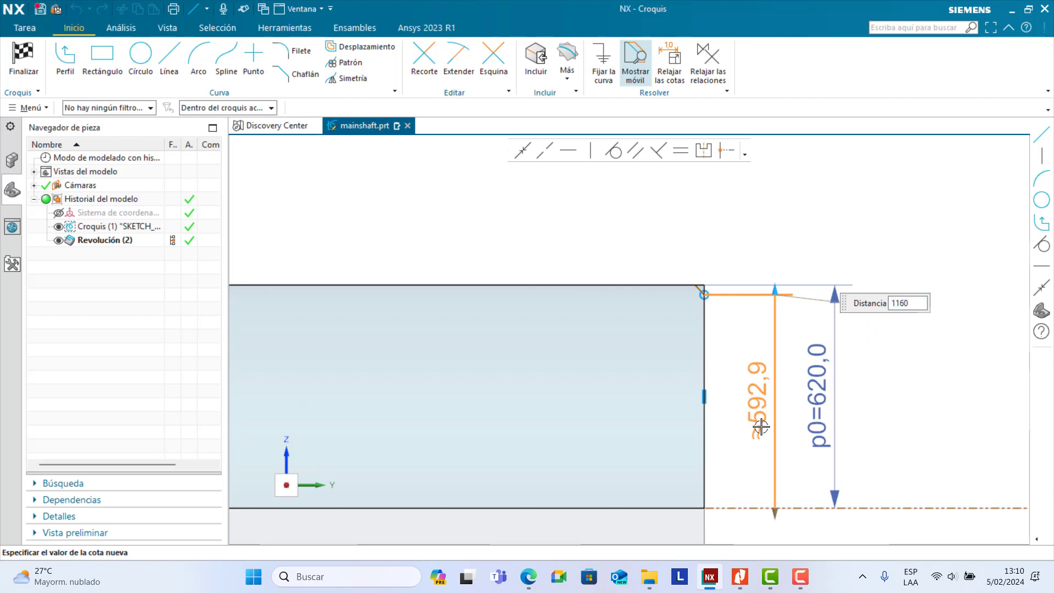
pyautogui.write('1160/2')
pyautogui.press('Return')
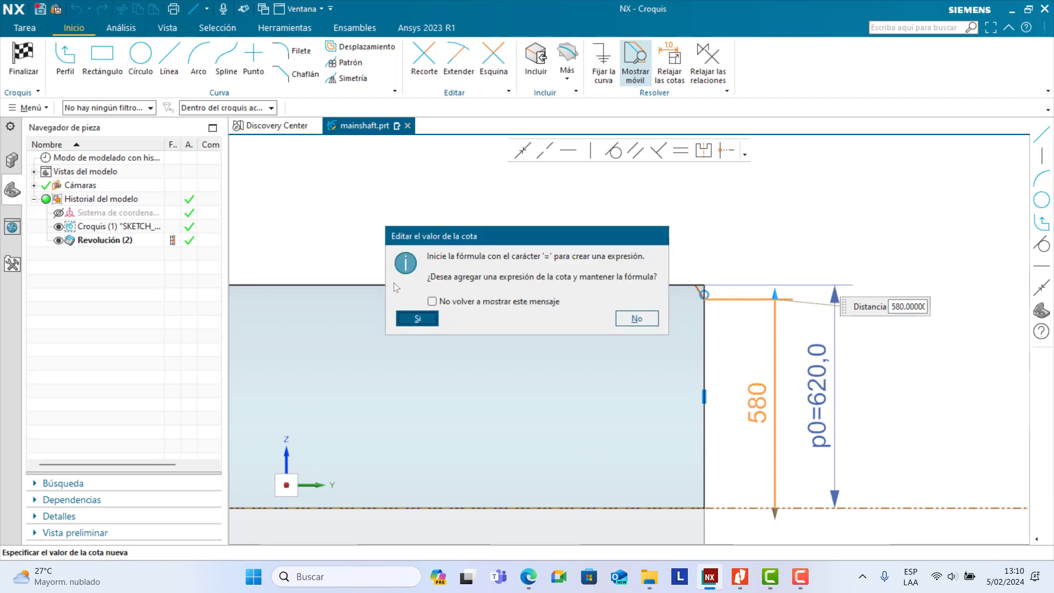
pyautogui.click(417, 319)
# Step: Dimension the angle between the slanted line and the shaft's outer profile line, placed clear above the profile, and set it to 30°
pyautogui.scroll(5, 705, 282)
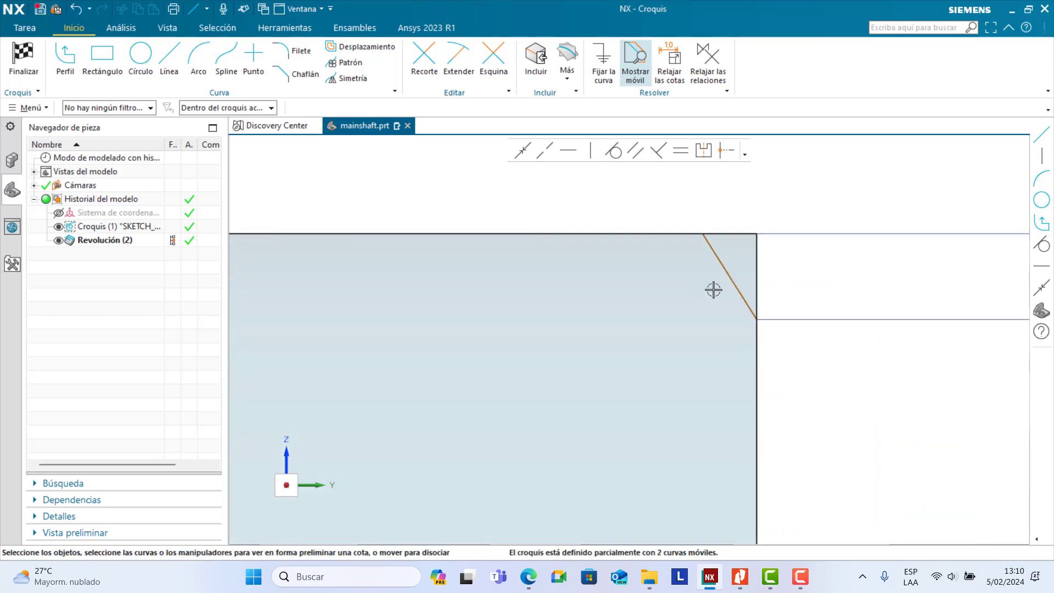
pyautogui.click(716, 252)
pyautogui.click(661, 233)
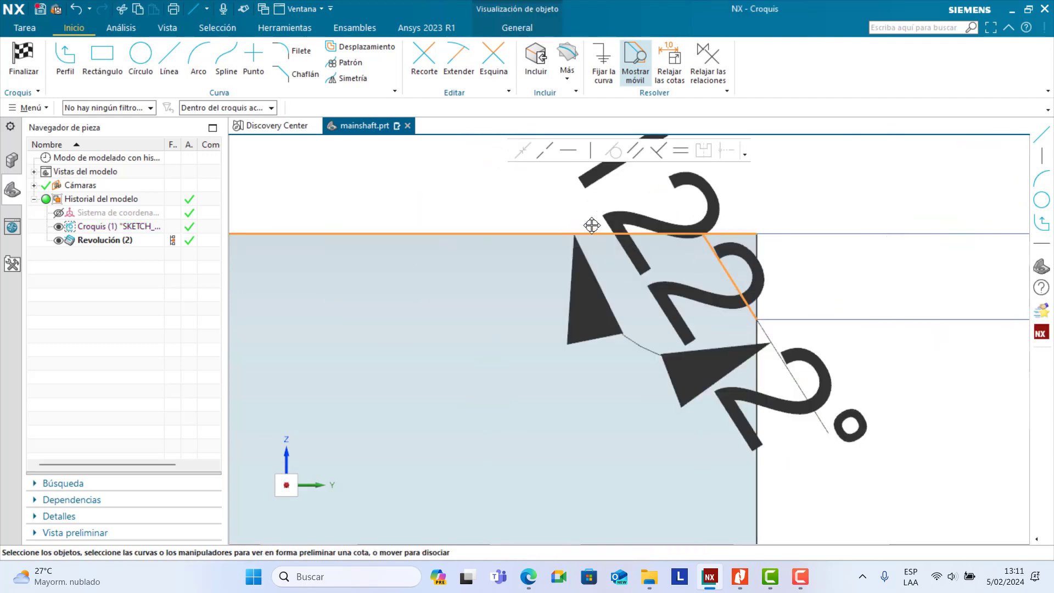
pyautogui.scroll(-3, 591, 225)
pyautogui.click(541, 249)
pyautogui.scroll(-3, 544, 252)
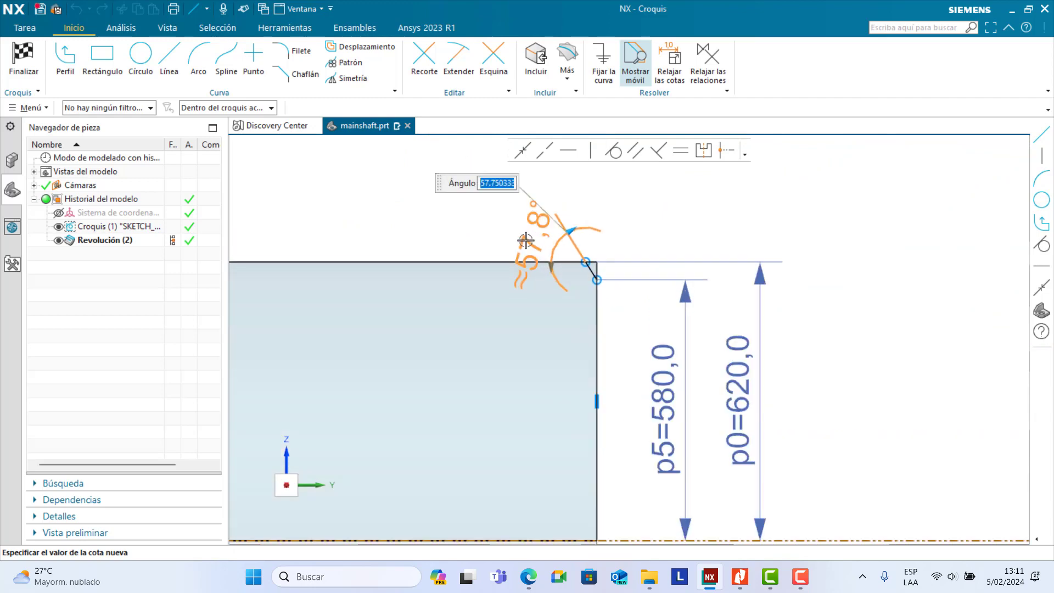
pyautogui.middleClick(601, 207)
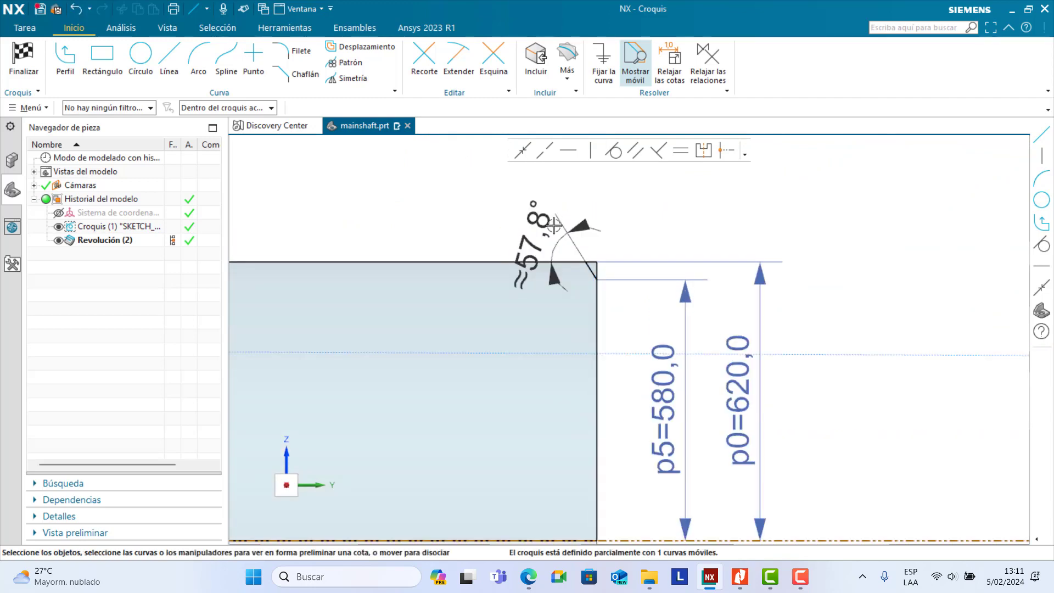
pyautogui.moveTo(553, 228); pyautogui.dragTo(490, 210)
pyautogui.doubleClick(490, 211)
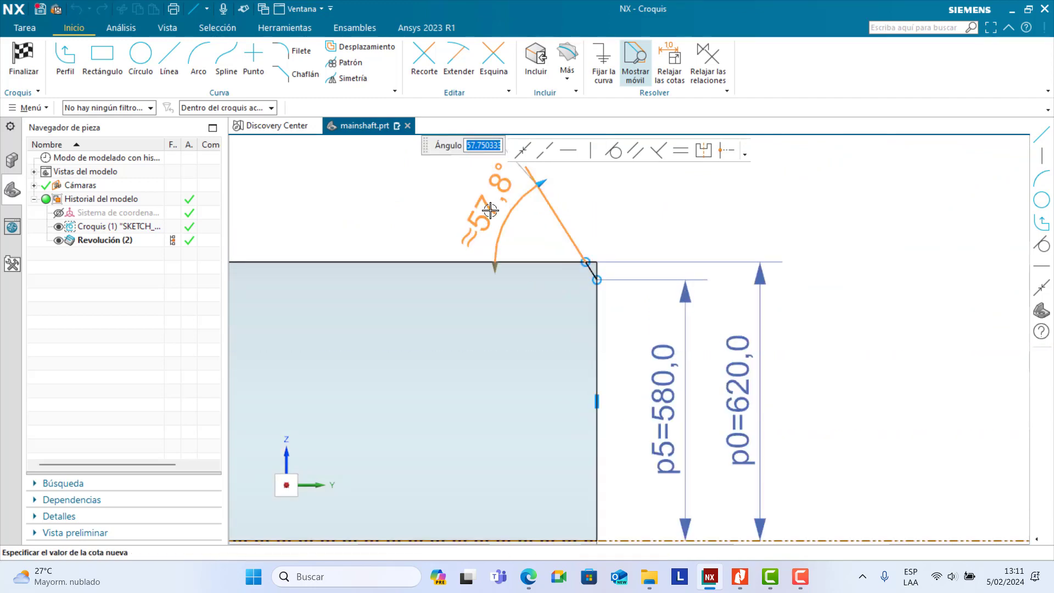
pyautogui.press('Return')
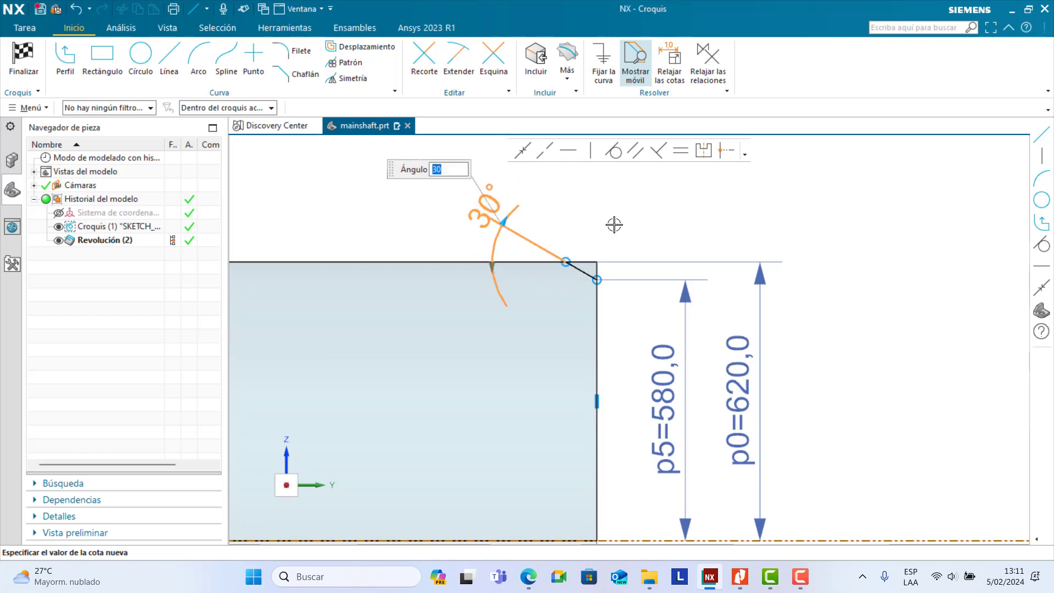
pyautogui.middleClick(613, 225)
# Step: Trim away the two corner segments outside the slanted line and finish the sketch
pyautogui.scroll(2, 595, 268)
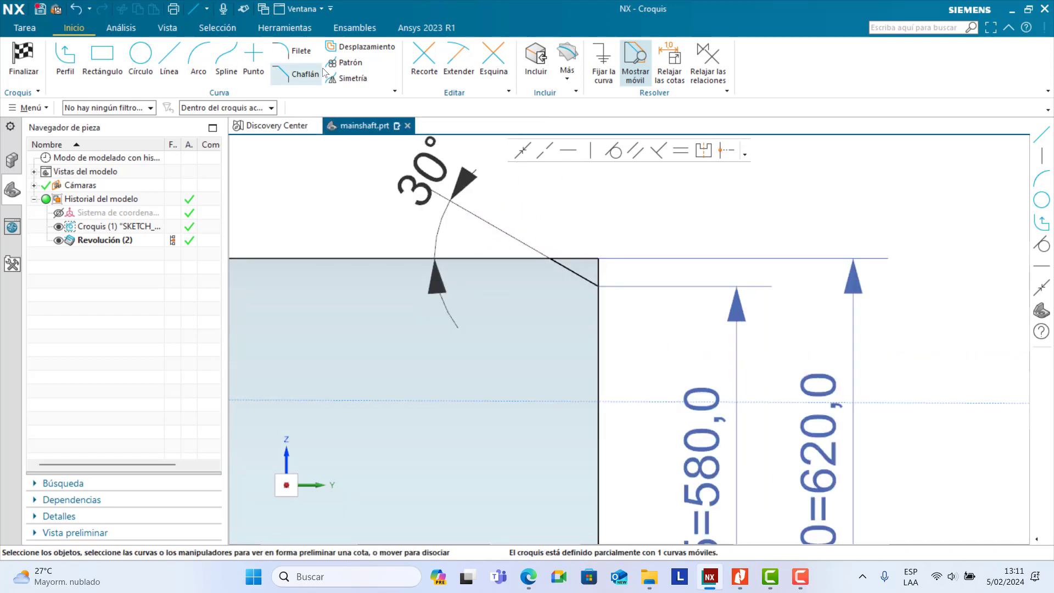
pyautogui.click(424, 58)
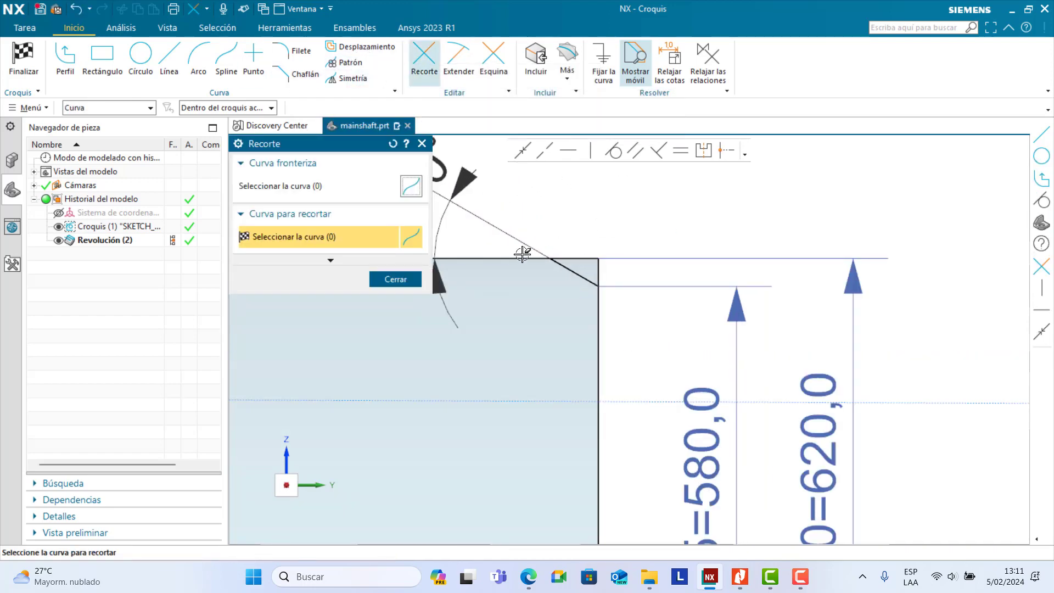
pyautogui.moveTo(563, 246); pyautogui.dragTo(607, 272)
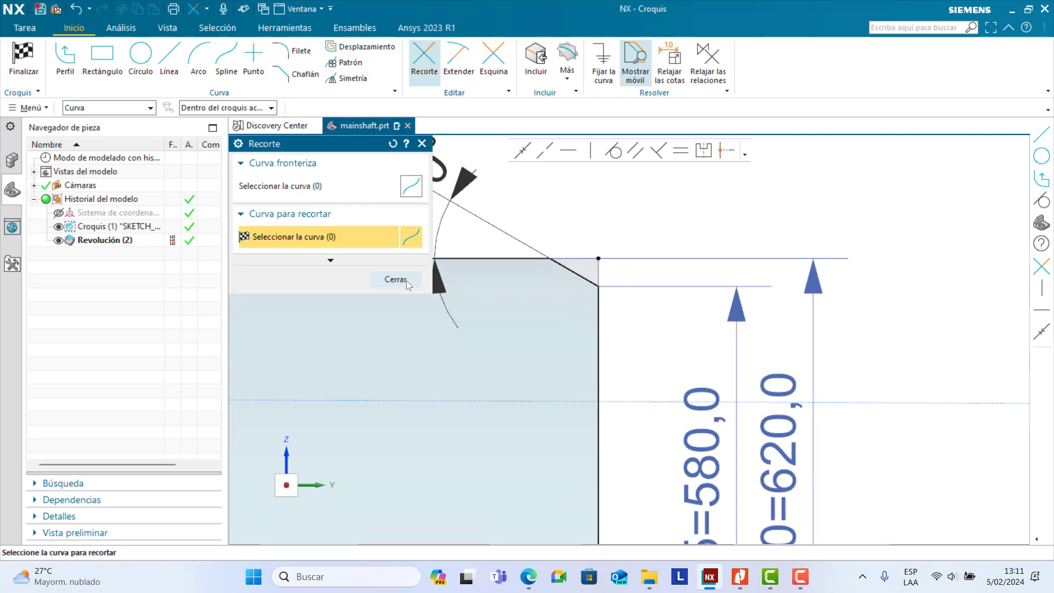
pyautogui.click(395, 279)
pyautogui.scroll(-6, 623, 235)
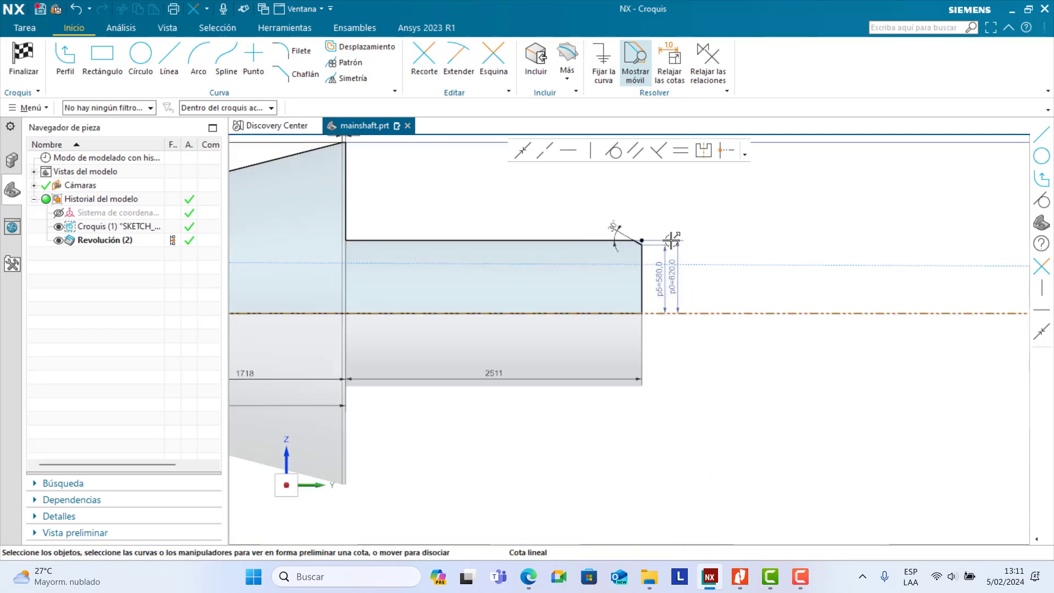
pyautogui.click(23, 57)
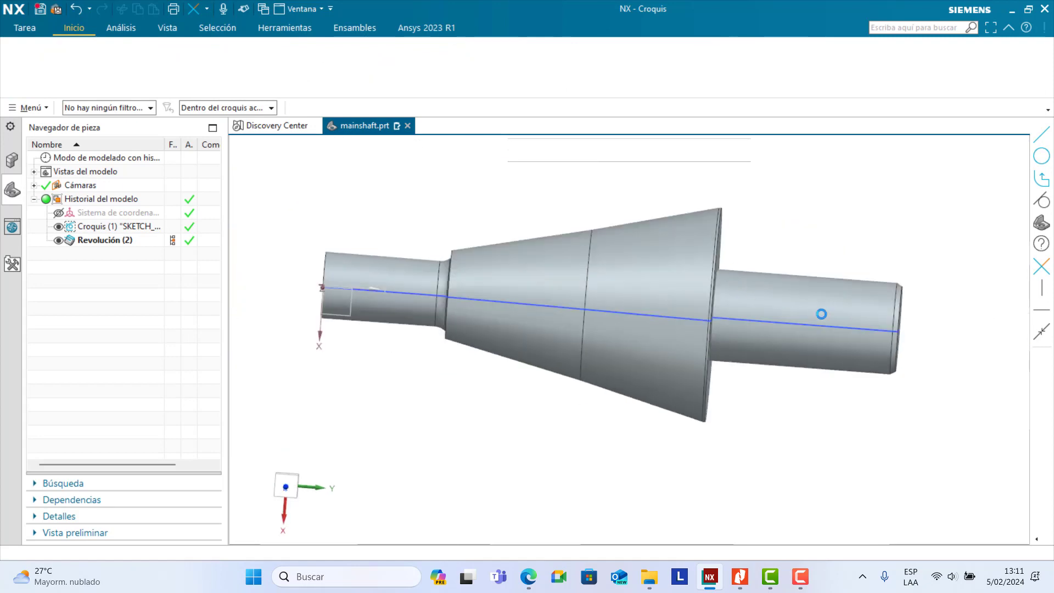
# Step: Hide the half-profile sketch and orient the shaft isometrically, turned to show the beveled far end up close
pyautogui.click(58, 227)
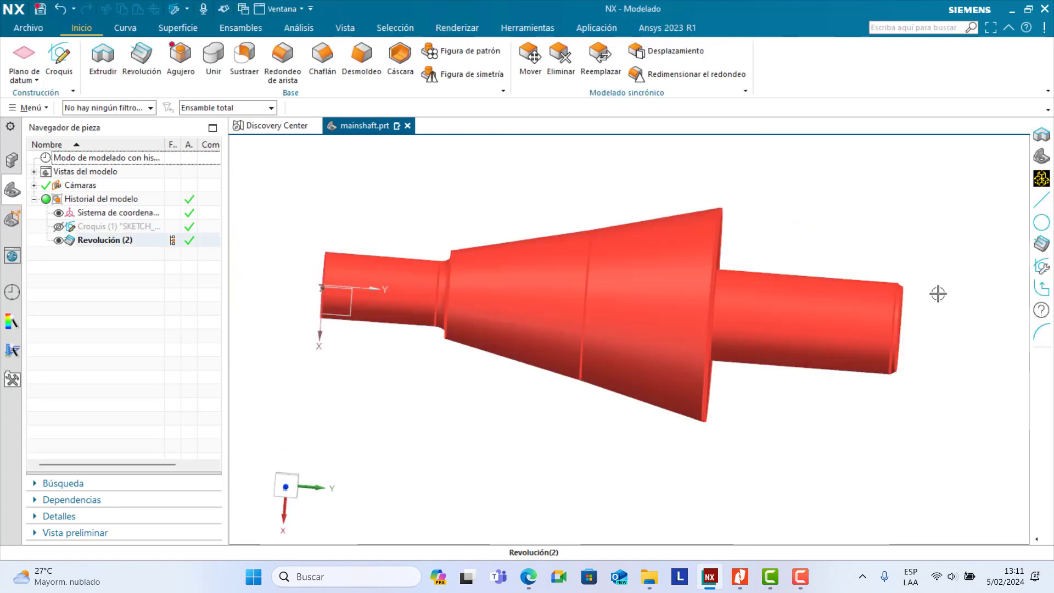
pyautogui.scroll(3, 936, 292)
pyautogui.rightClick(894, 209)
pyautogui.moveTo(939, 339)
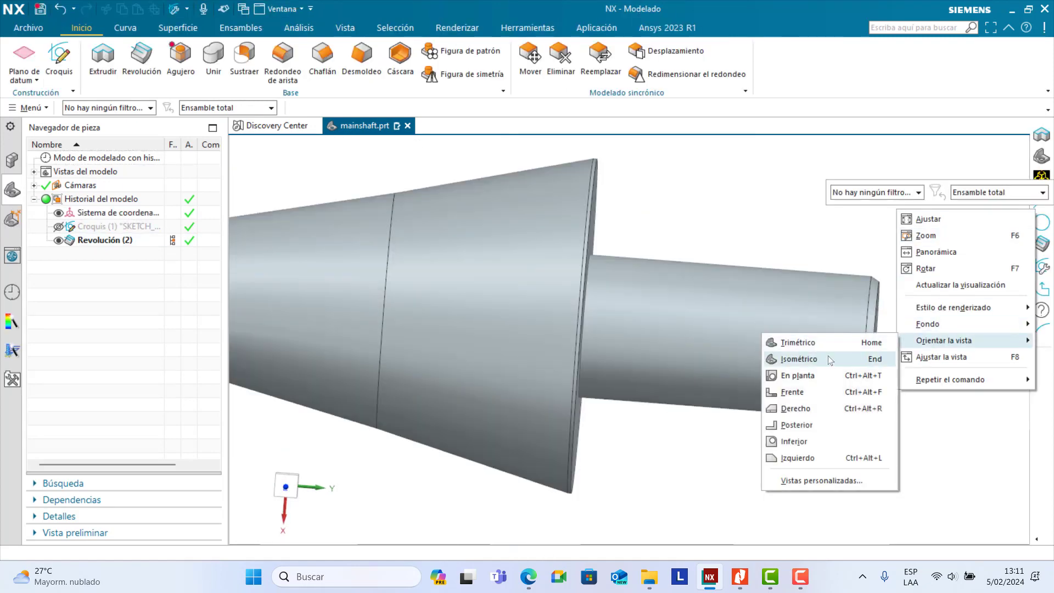
pyautogui.click(827, 355)
pyautogui.scroll(3, 818, 238)
pyautogui.moveTo(818, 237); pyautogui.dragTo(801, 315, button='middle')
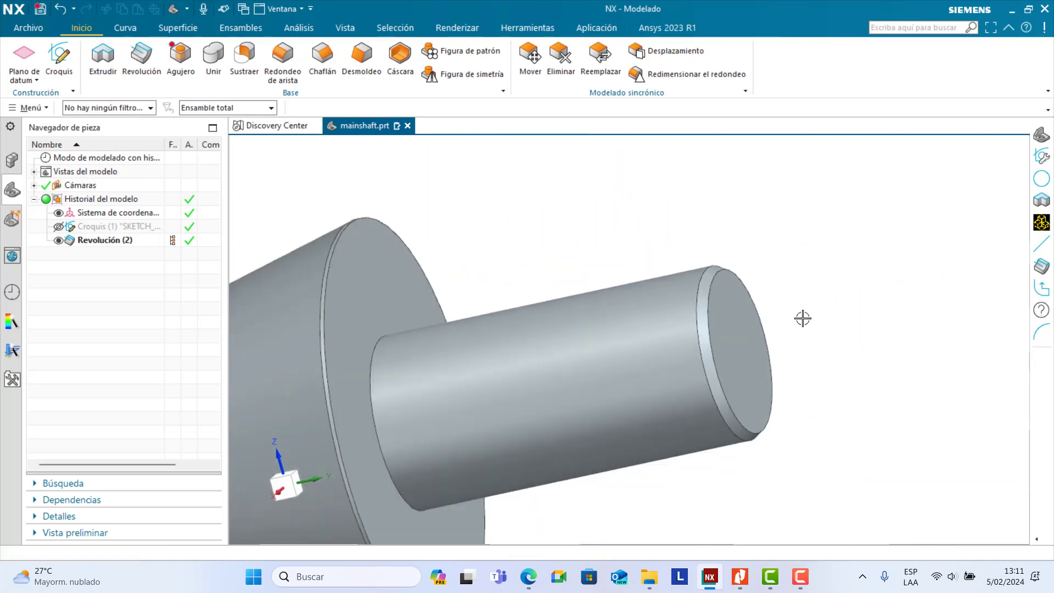
pyautogui.scroll(2, 746, 306)
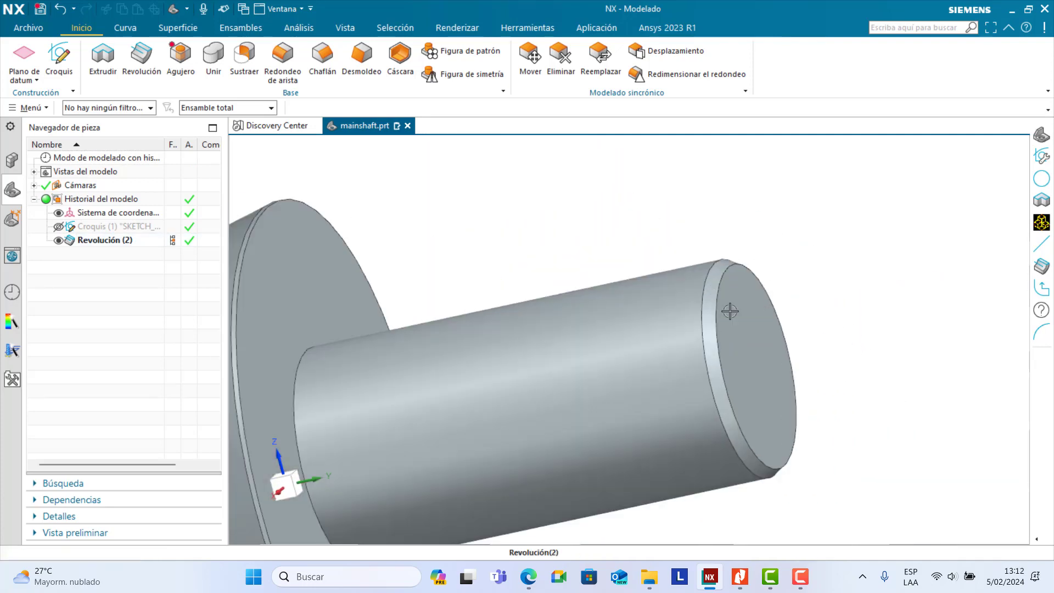
# Step: Check the end radii in the PDF drawing and round the edge between the bevel and the end face with a 3 mm radius
pyautogui.click(746, 573)
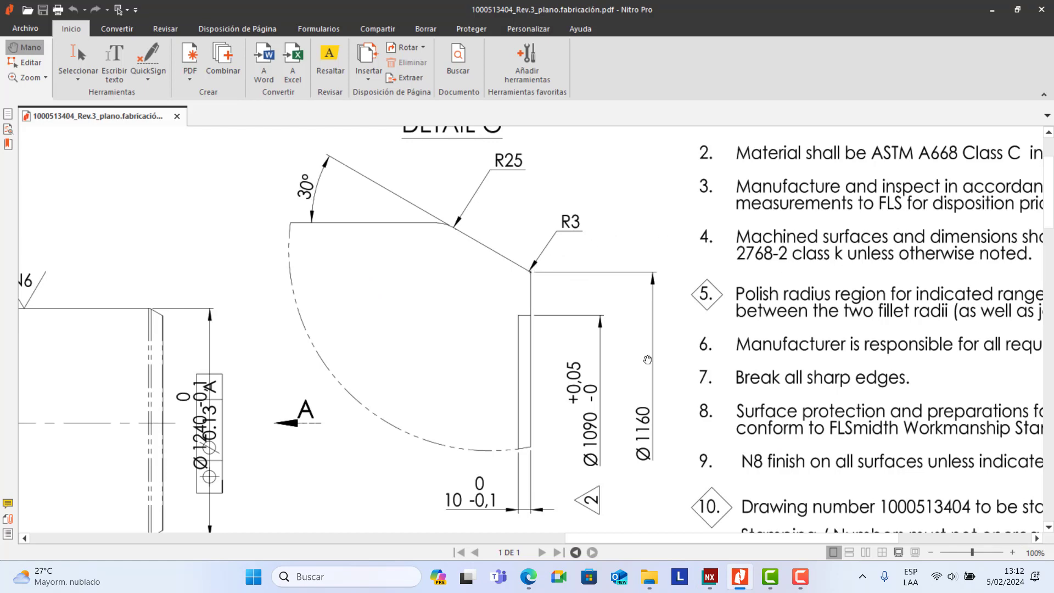
pyautogui.click(709, 585)
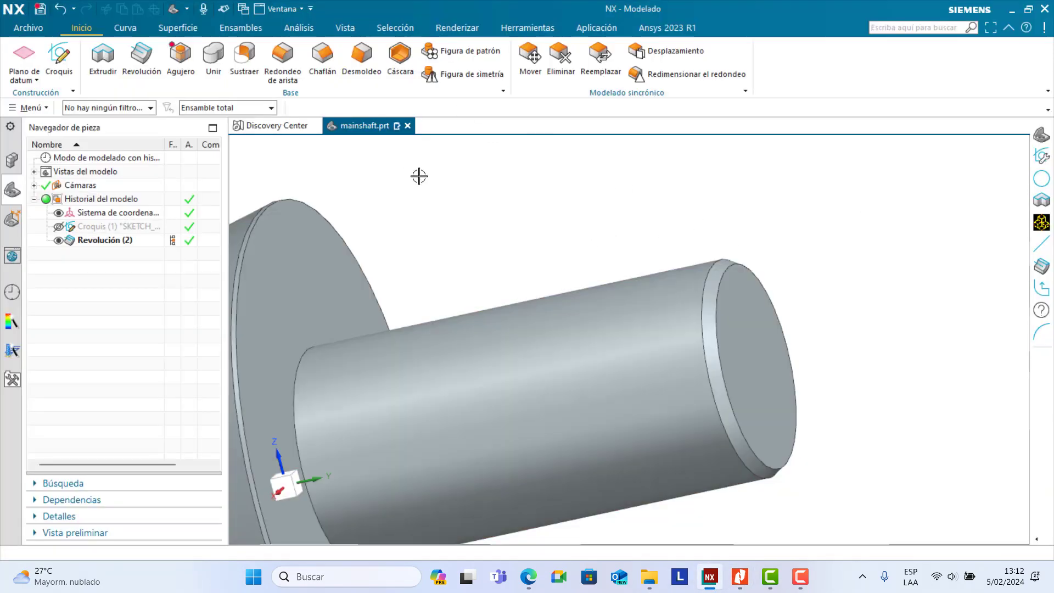
pyautogui.click(283, 63)
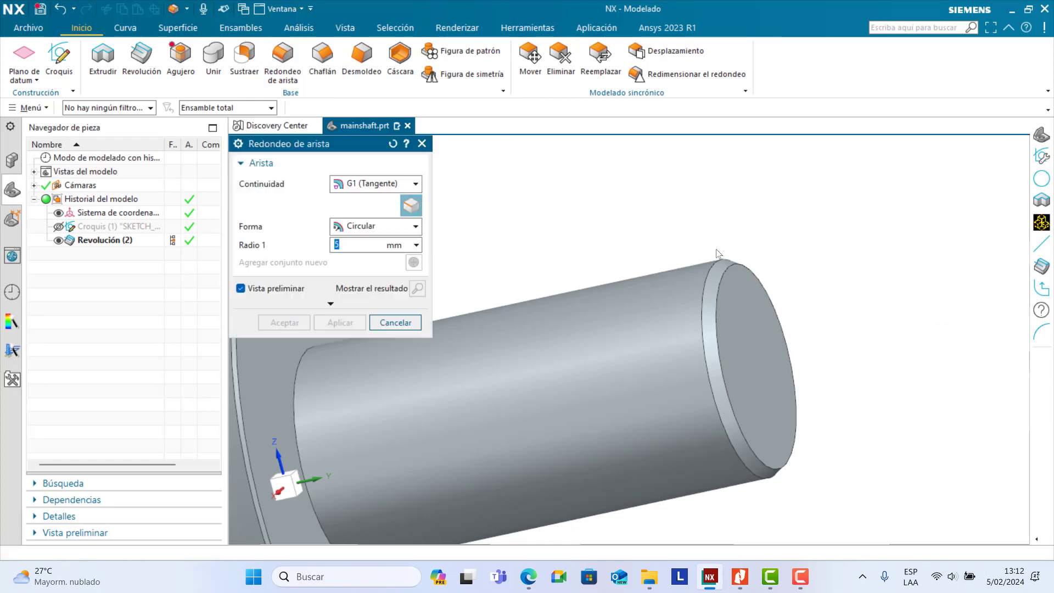
pyautogui.scroll(4, 747, 285)
pyautogui.click(701, 213)
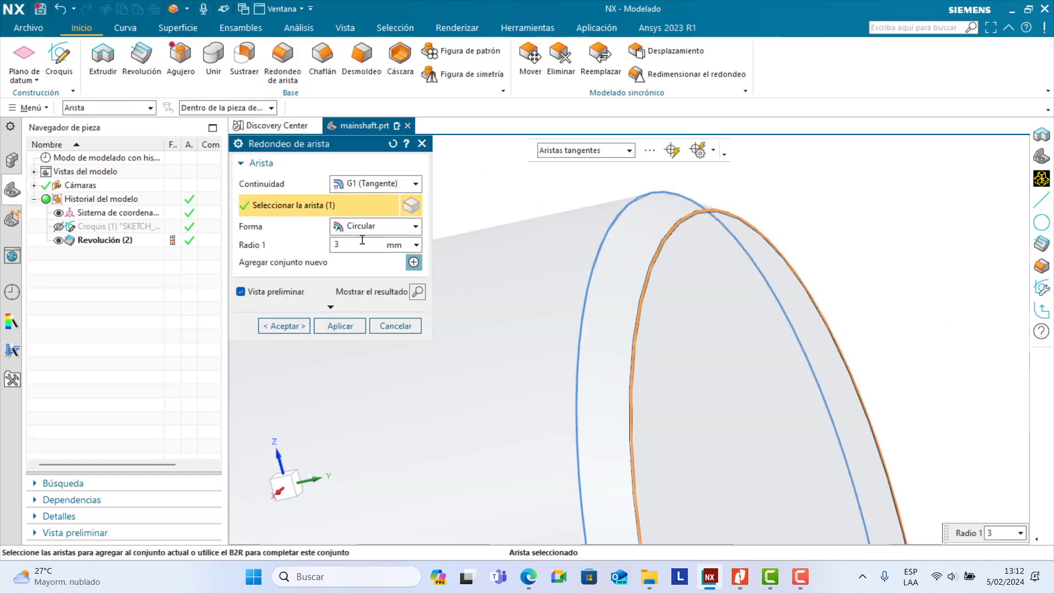
pyautogui.click(341, 326)
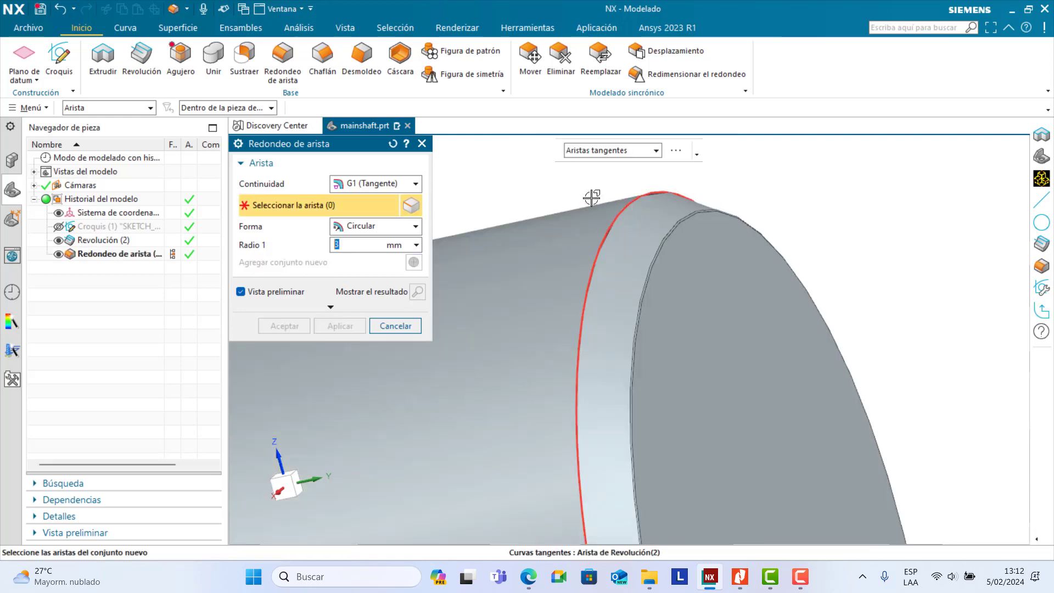
# Step: Round the edge between the far-end bevel and the shaft's cylindrical surface with a 25 mm radius and close the Edge Blend command
pyautogui.scroll(3, 659, 214)
pyautogui.moveTo(658, 214); pyautogui.dragTo(638, 201, button='middle')
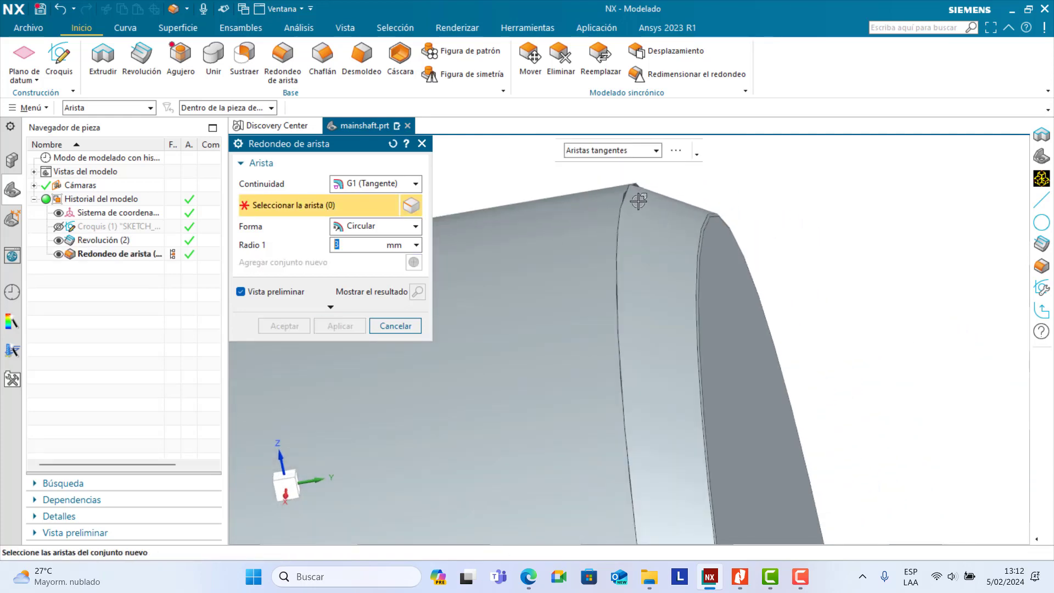
pyautogui.click(626, 194)
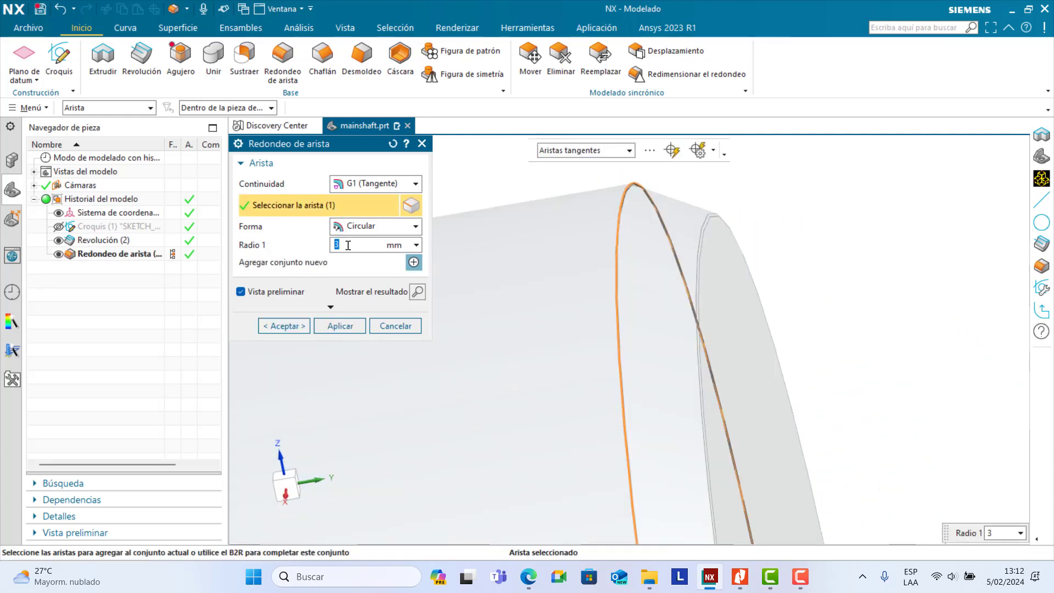
pyautogui.click(341, 326)
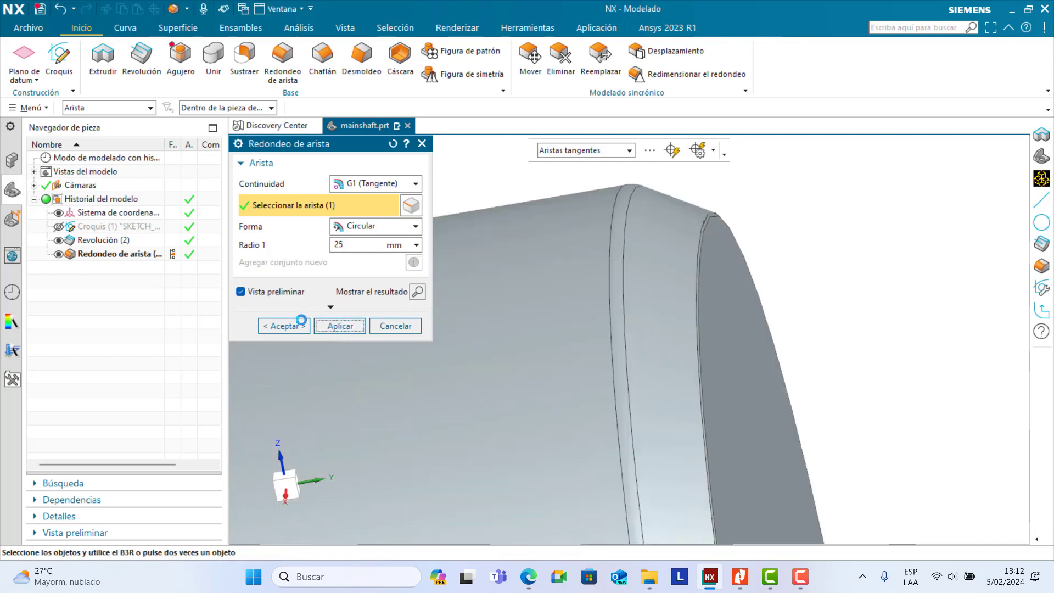
pyautogui.click(395, 326)
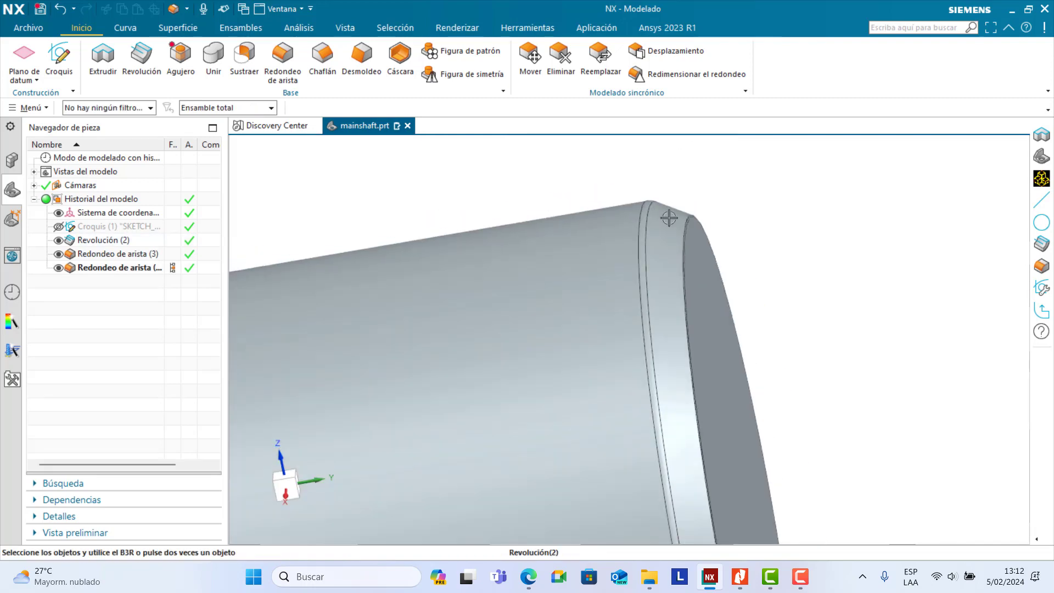
pyautogui.moveTo(670, 217); pyautogui.dragTo(663, 238, button='middle')
# Step: Compare the rounded far end with the PDF detail, look over the rest of the drawing, and view the whole shaft isometrically
pyautogui.click(741, 585)
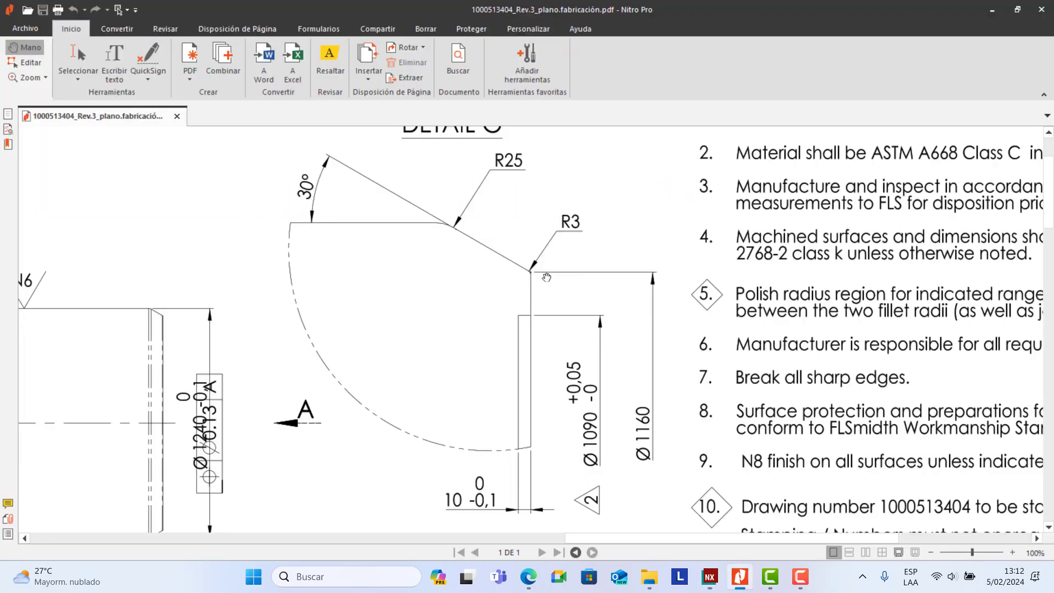
pyautogui.scroll(-2, 450, 238)
pyautogui.moveTo(359, 146)
pyautogui.mouseDown()
pyautogui.moveTo(574, 270)
pyautogui.moveTo(622, 264)
pyautogui.mouseUp()
pyautogui.scroll(-3, 622, 264)
pyautogui.click(710, 576)
pyautogui.rightClick(812, 190)
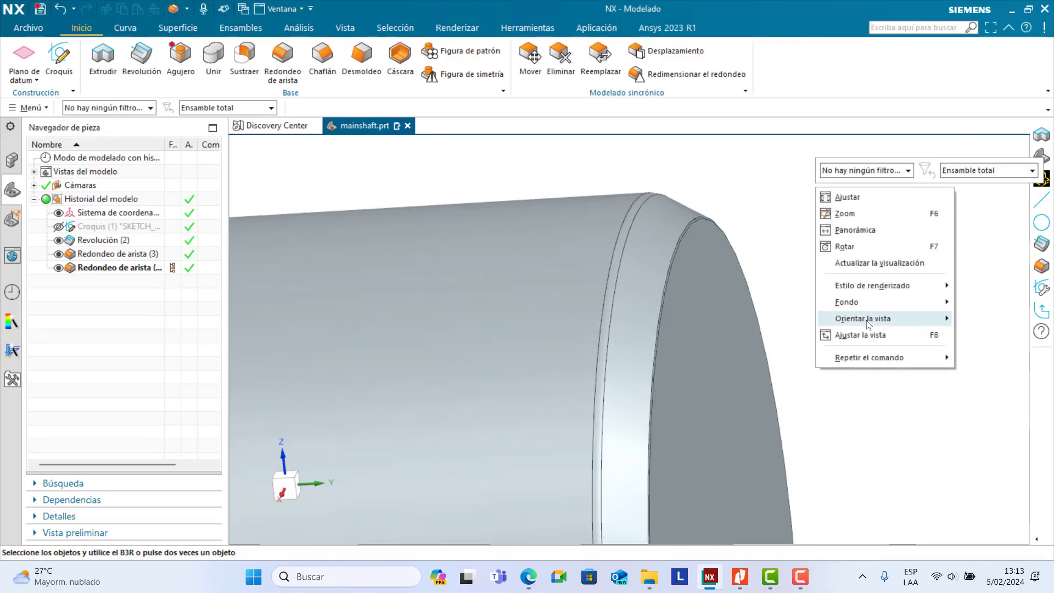
pyautogui.moveTo(911, 316)
pyautogui.click(717, 336)
pyautogui.click(807, 571)
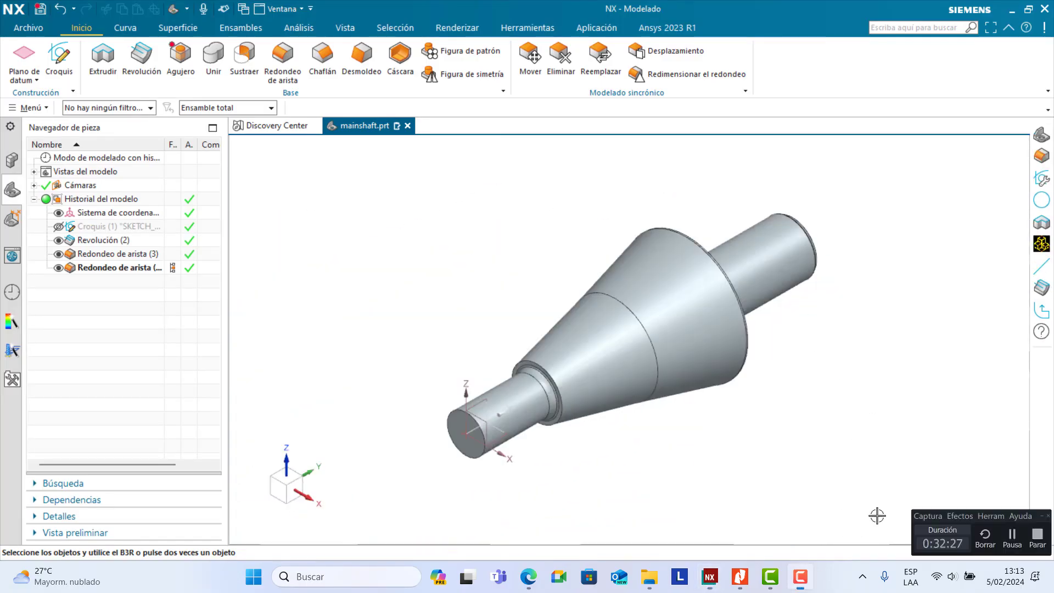
pyautogui.click(1010, 537)
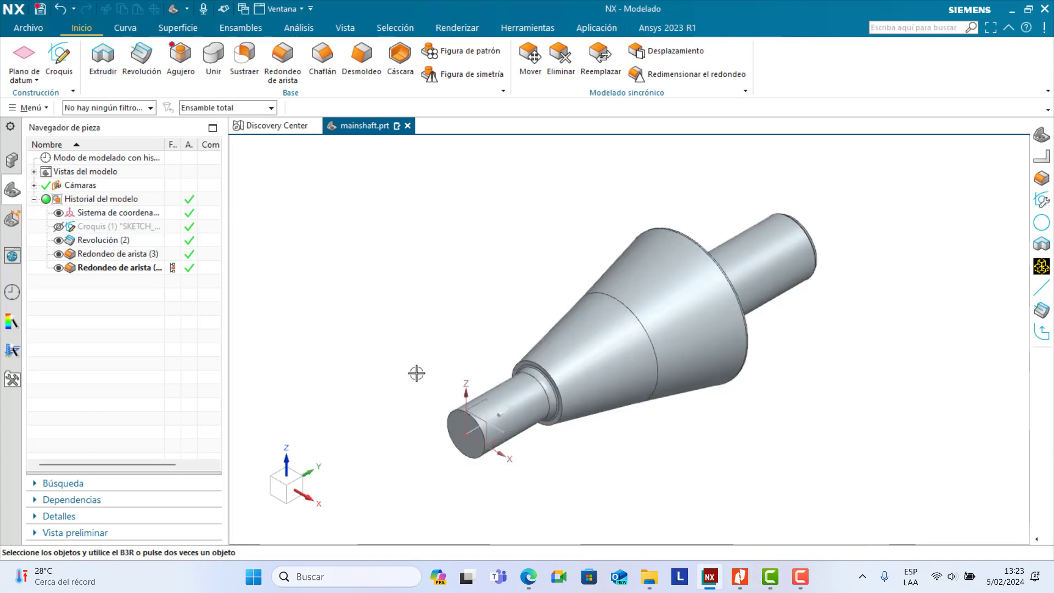
# Step: Set up an offset-and-angle chamfer on the small end's outer edge, consulting the PDF drawing for its dimensions
pyautogui.scroll(5, 475, 440)
pyautogui.moveTo(477, 440); pyautogui.dragTo(486, 411, button='middle')
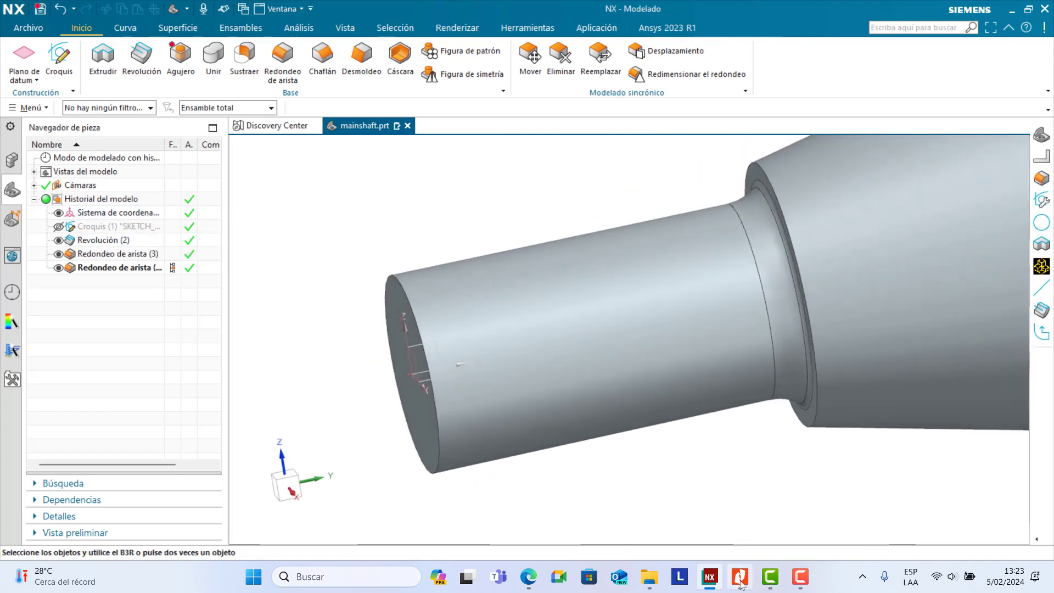
pyautogui.click(740, 577)
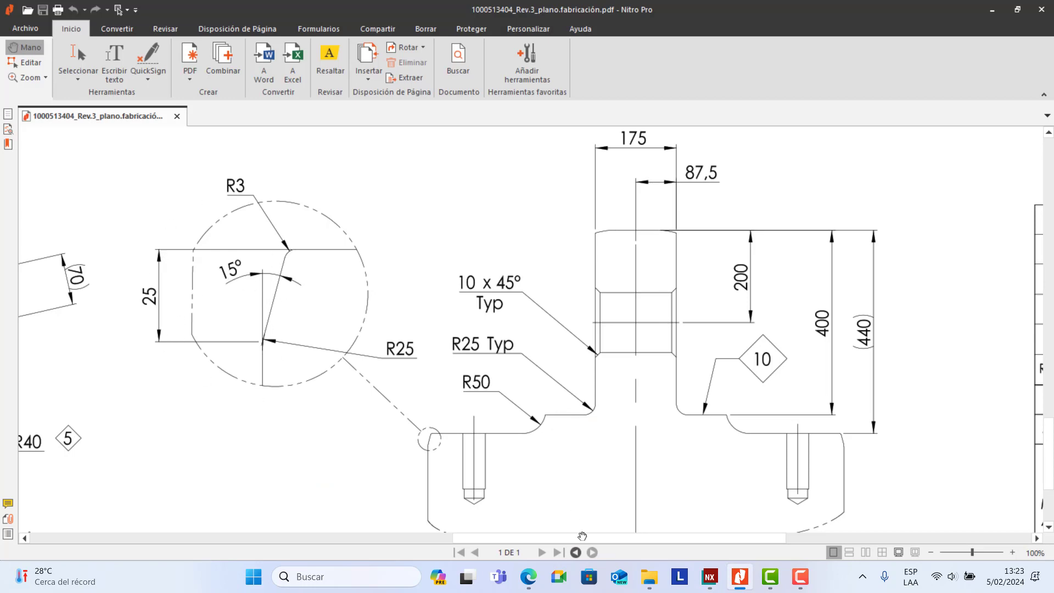
pyautogui.click(709, 583)
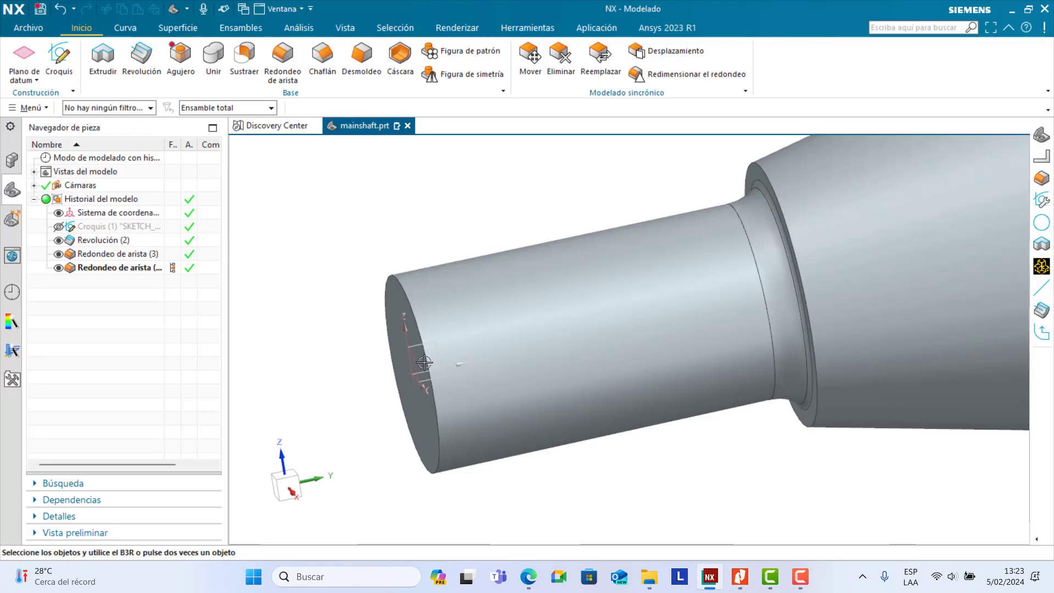
pyautogui.click(321, 55)
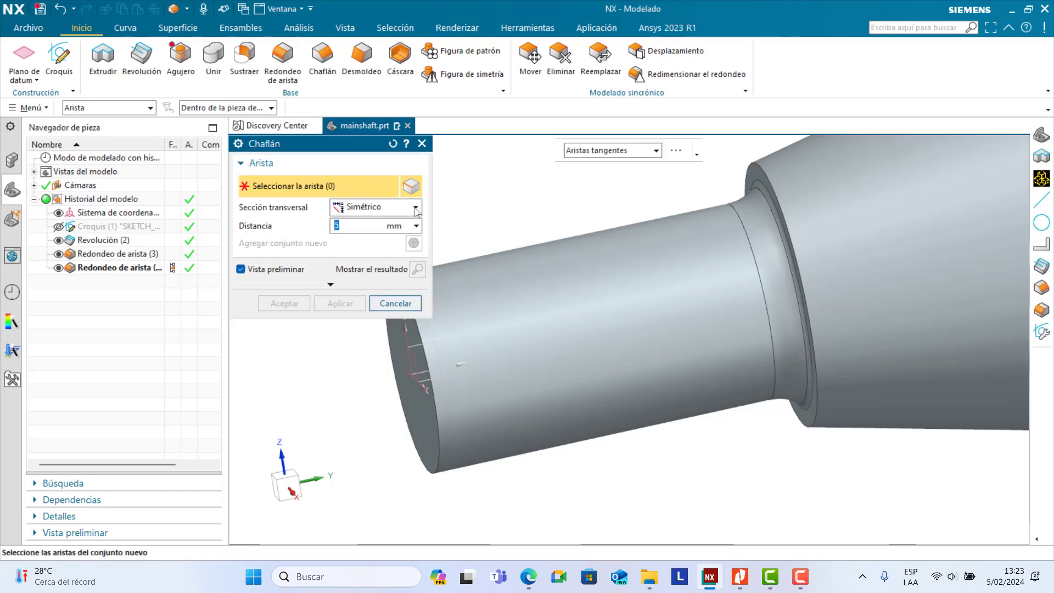
pyautogui.click(415, 208)
pyautogui.click(378, 249)
pyautogui.keyDown('shift'); pyautogui.moveTo(374, 340); pyautogui.dragTo(517, 351, button='middle'); pyautogui.keyUp('shift')
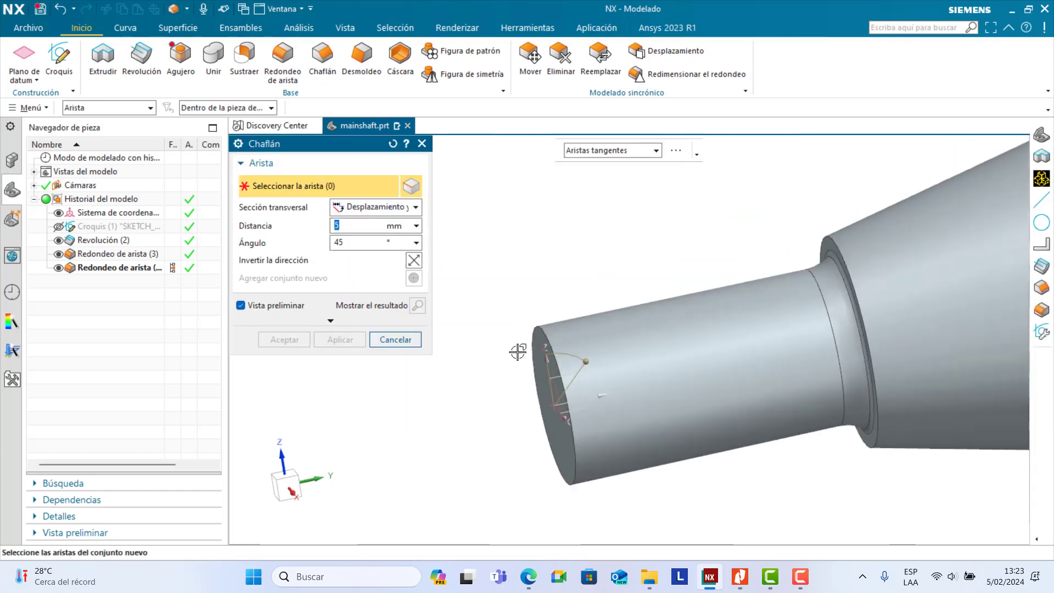
pyautogui.scroll(-2, 517, 351)
pyautogui.click(542, 343)
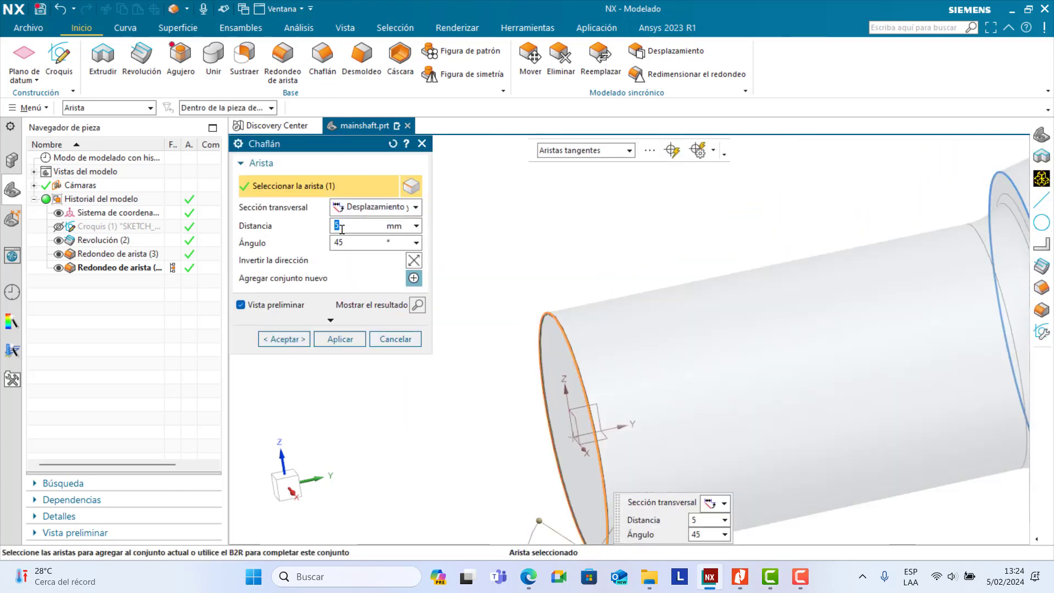
pyautogui.click(738, 577)
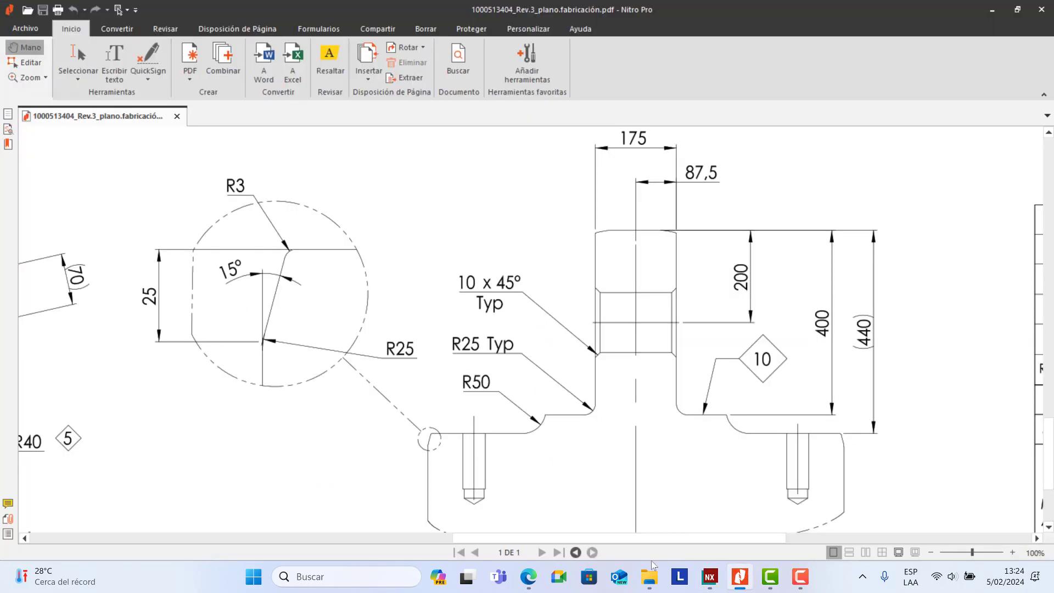